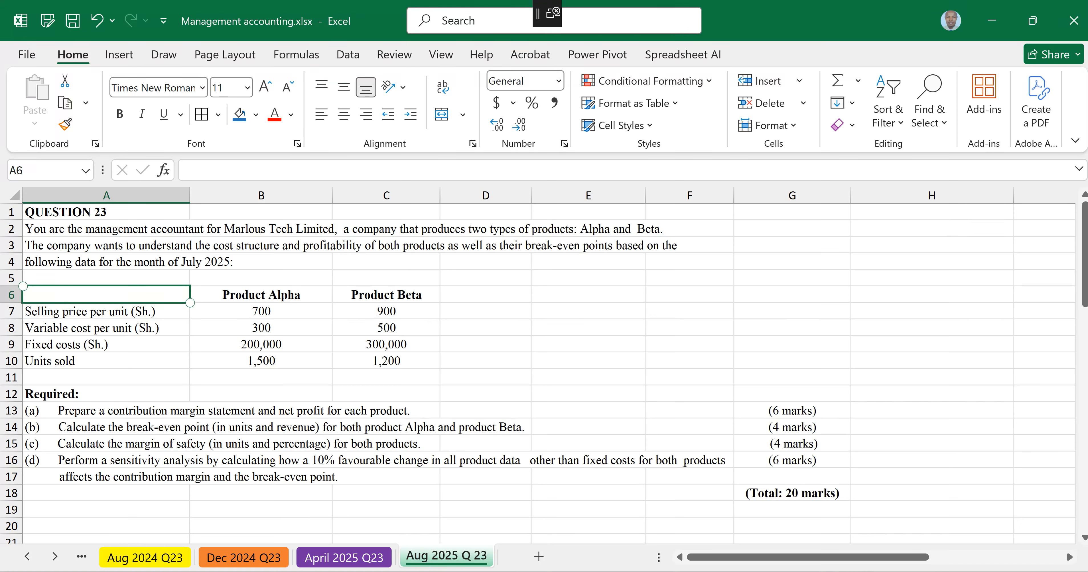
{"action": "left_click", "coordinate": [261, 295]}
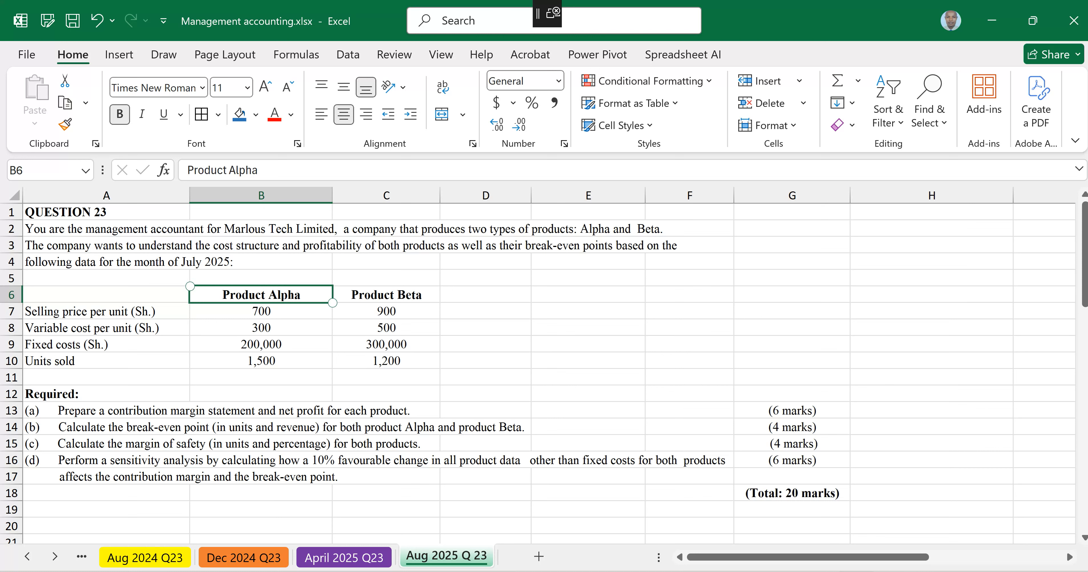
{"action": "left_click", "coordinate": [386, 295]}
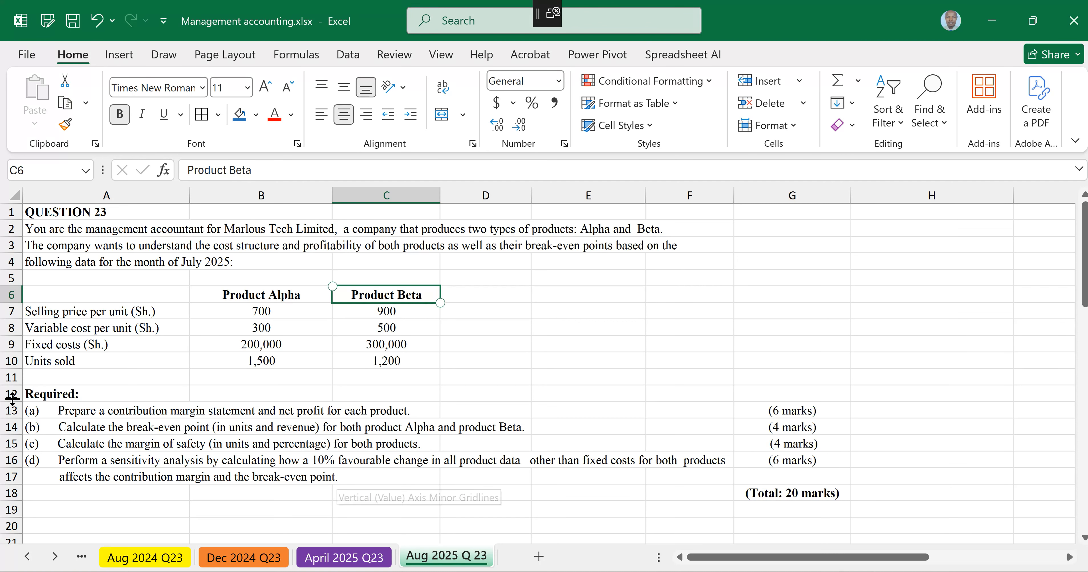
Step: Copy the requirement (a) text from A13 into cell B21 below the question
{"action": "left_click", "coordinate": [39, 410]}
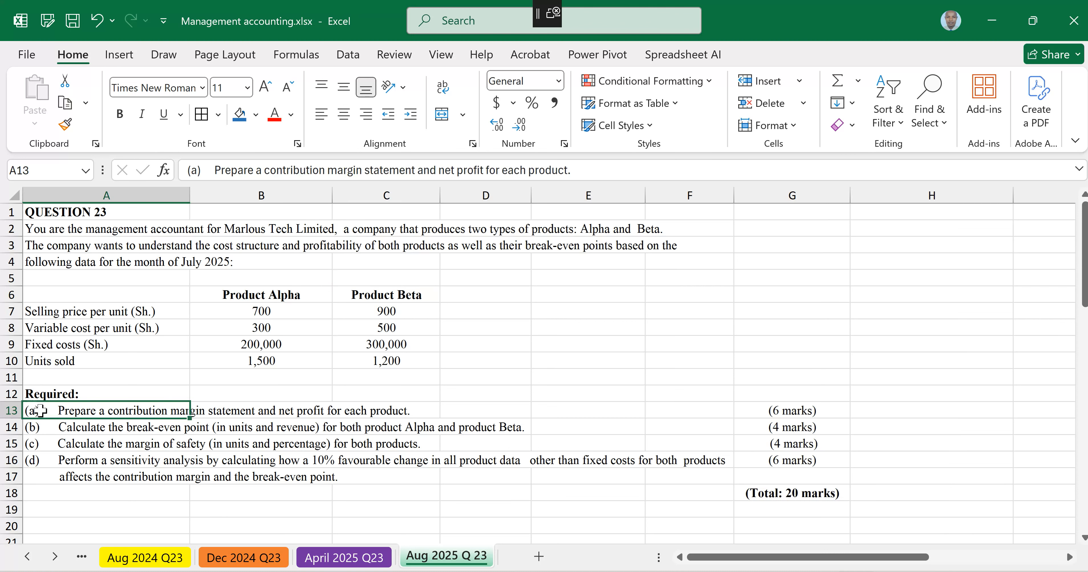
{"action": "key", "text": "ctrl+c"}
{"action": "scroll", "coordinate": [135, 469], "scroll_direction": "down", "scroll_amount": 2}
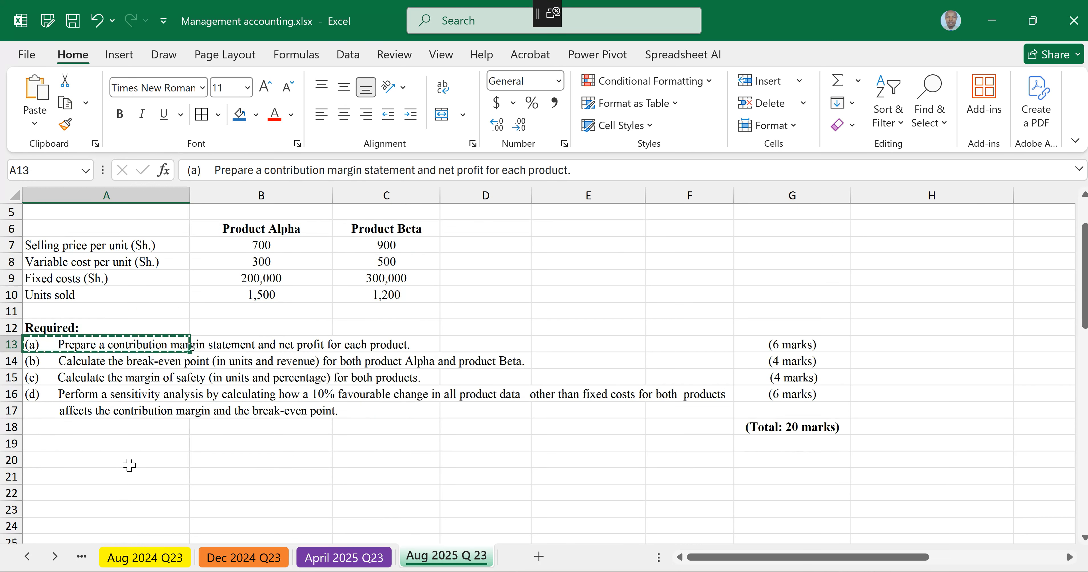
{"action": "left_click", "coordinate": [209, 465]}
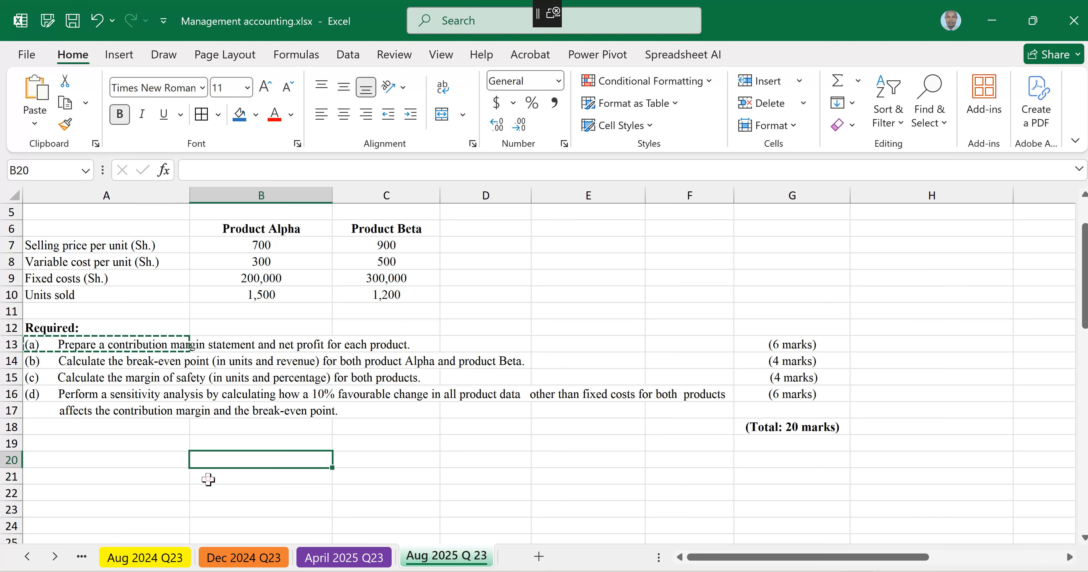
{"action": "left_click", "coordinate": [209, 477]}
{"action": "key", "text": "ctrl+v"}
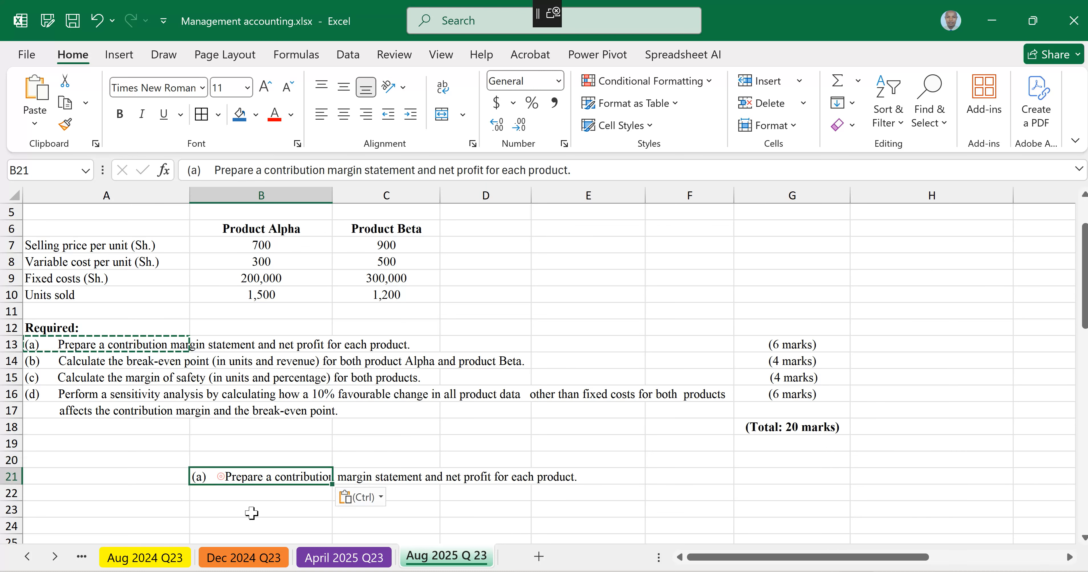
Step: Remove the extra spaces after "(a)" in the B21 requirement text and make the cell bold
{"action": "key", "text": "F2"}
{"action": "key", "text": "BackSpace"}
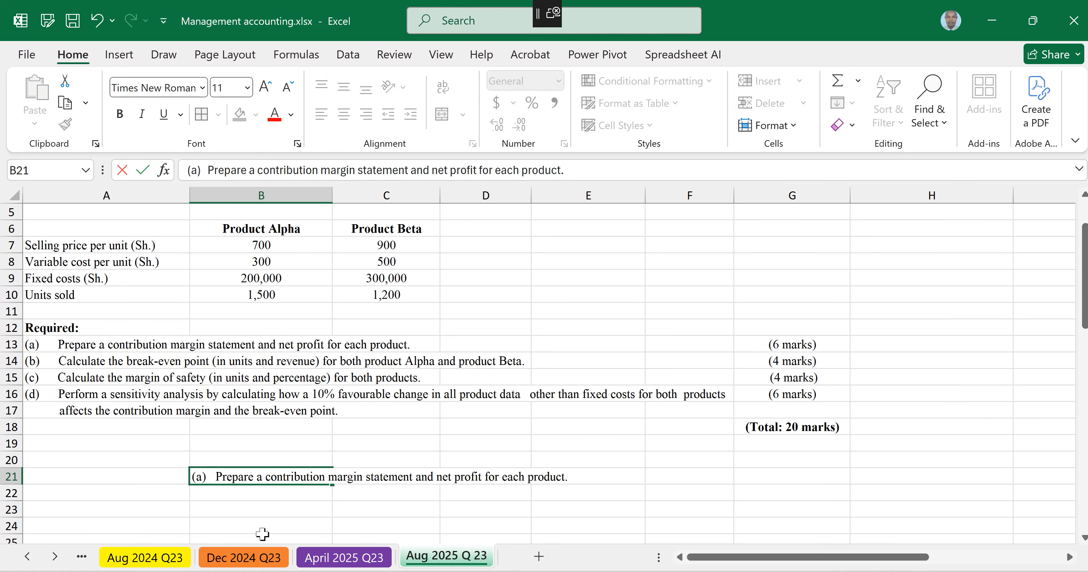
{"action": "key", "text": "ctrl+Return"}
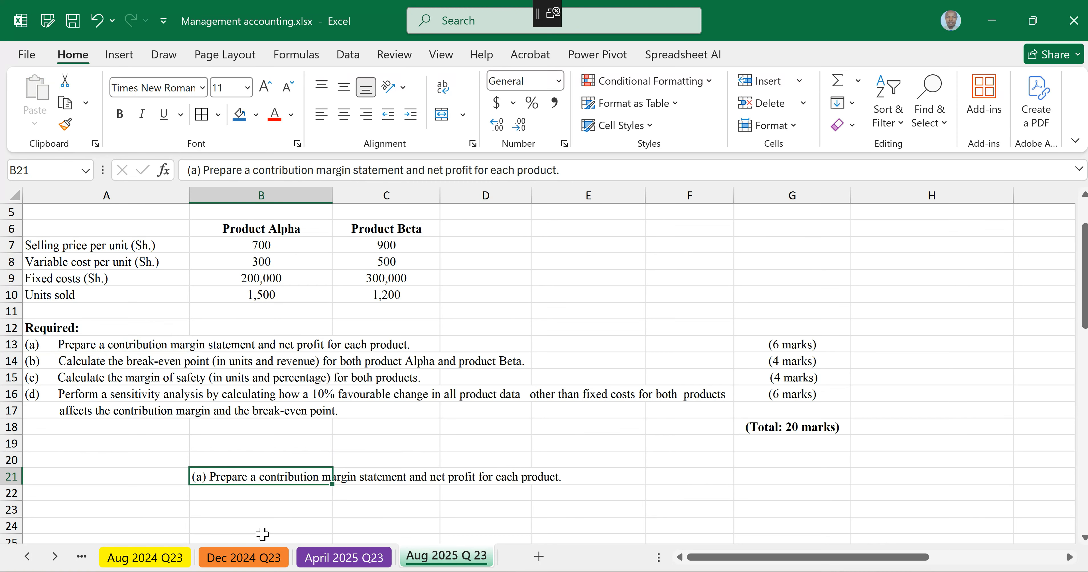
{"action": "key", "text": "ctrl+b"}
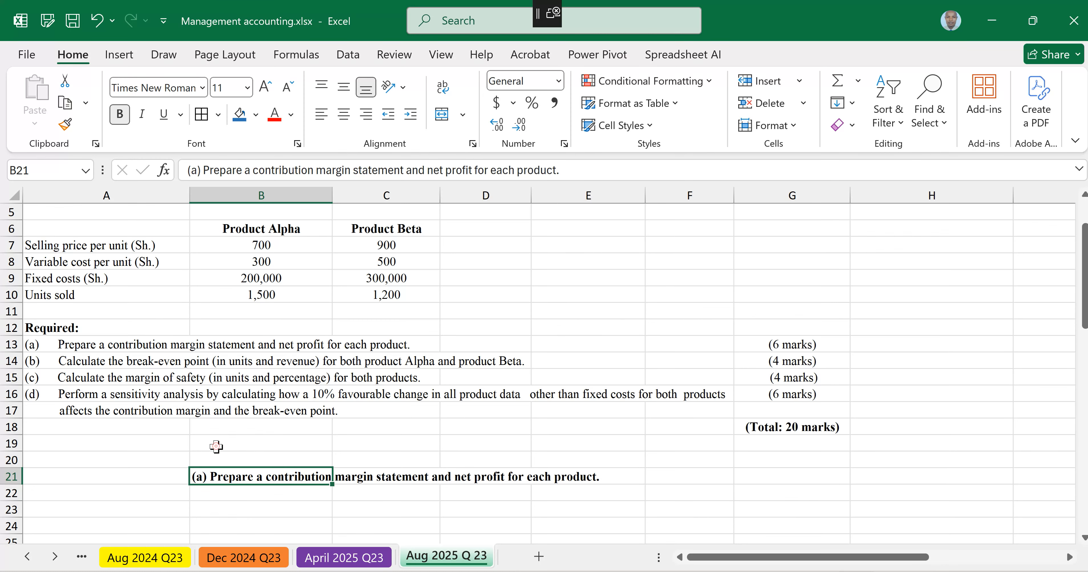
Step: Enter the heading "Solution" in B19 and make it bold
{"action": "left_click", "coordinate": [216, 446]}
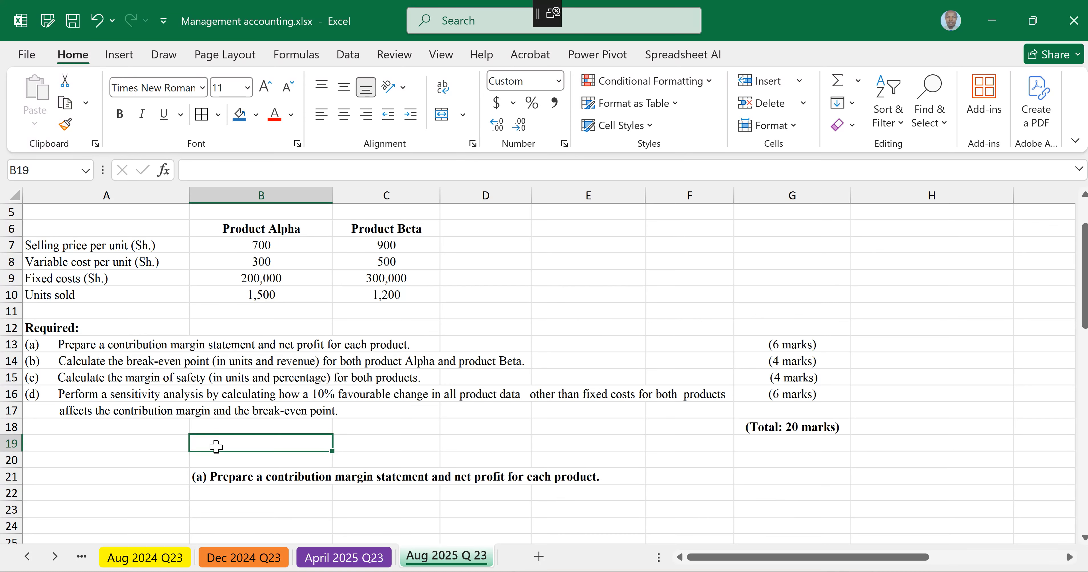
{"action": "type", "text": "Solution"}
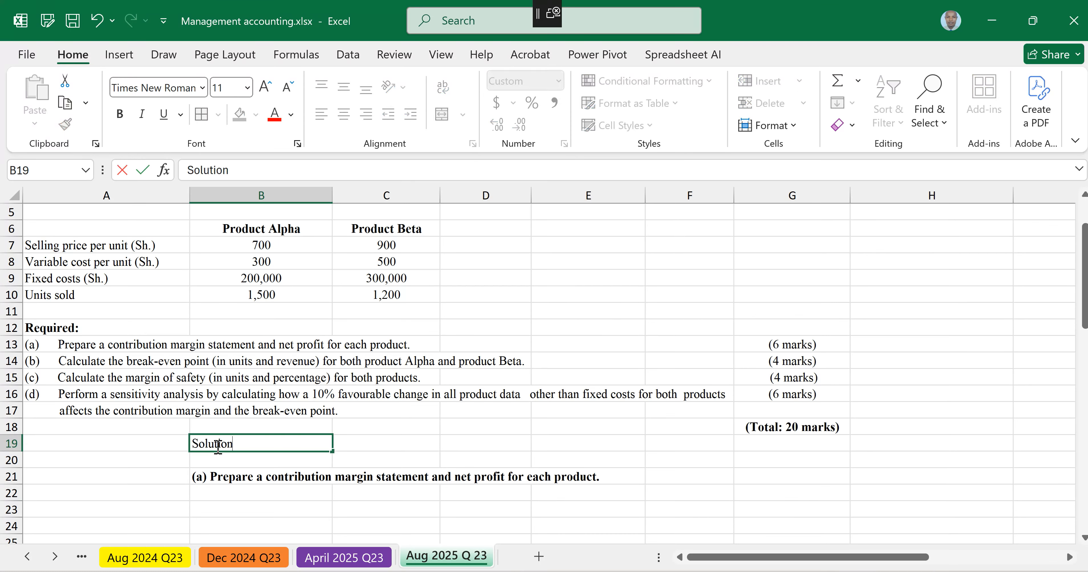
{"action": "left_click", "coordinate": [266, 508]}
{"action": "left_click", "coordinate": [234, 444]}
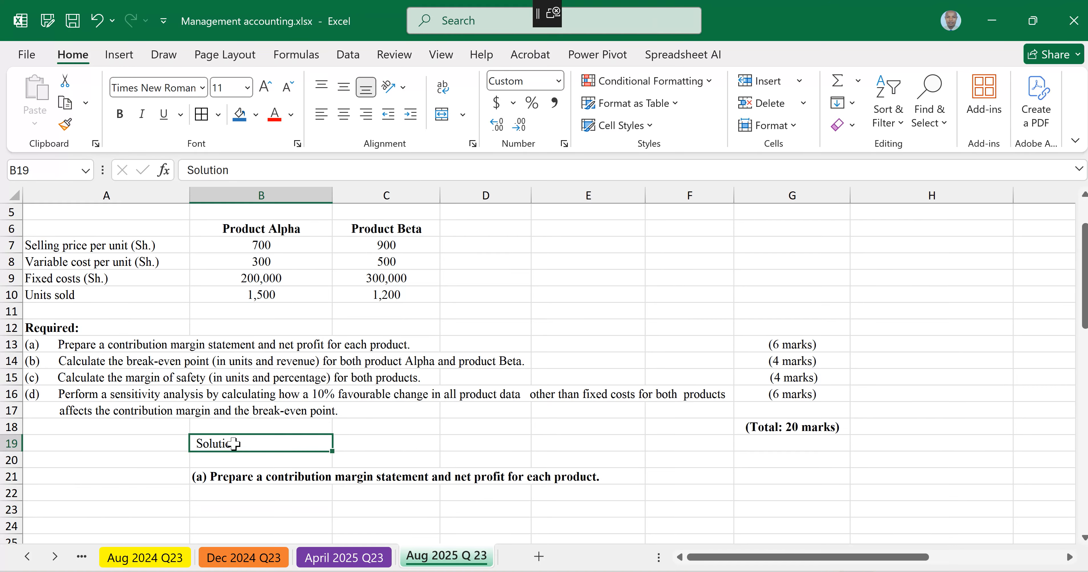
{"action": "key", "text": "ctrl+b"}
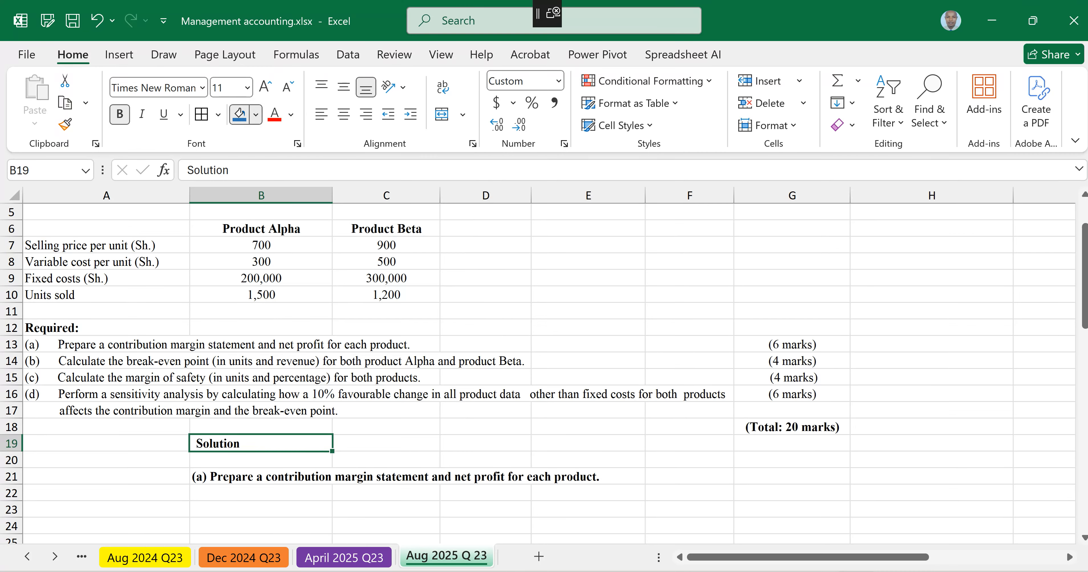
Step: Give the Solution heading in B19 a dark blue fill and white text
{"action": "left_click", "coordinate": [255, 114]}
{"action": "left_click", "coordinate": [369, 315]}
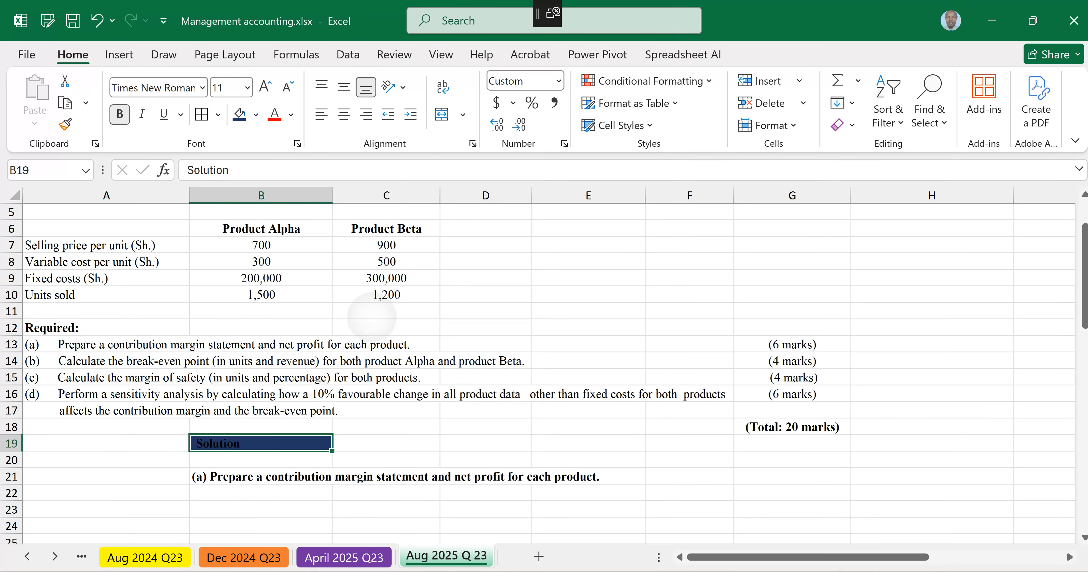
{"action": "left_click", "coordinate": [291, 114]}
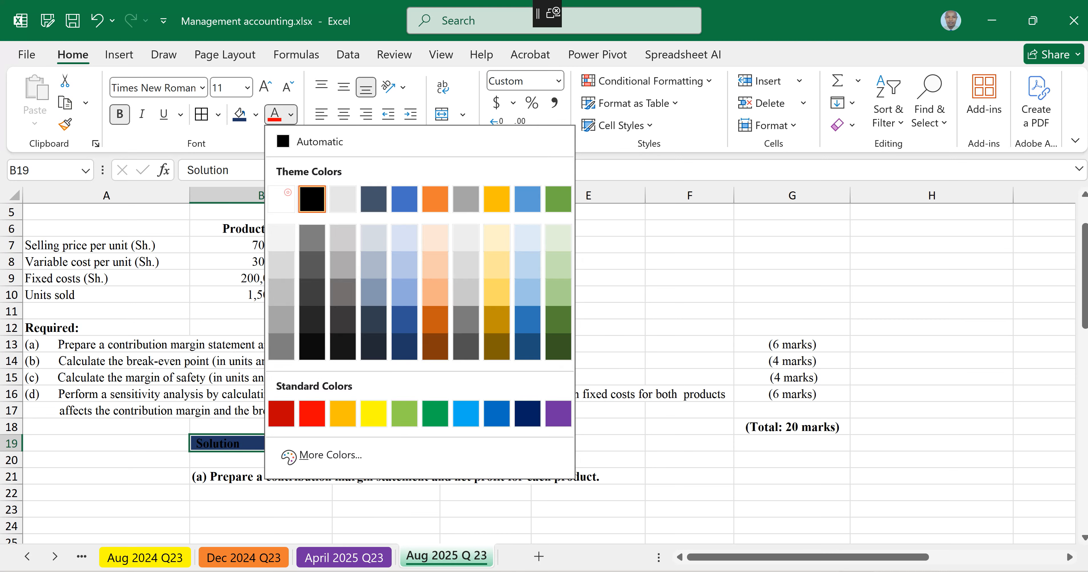
{"action": "left_click", "coordinate": [286, 195]}
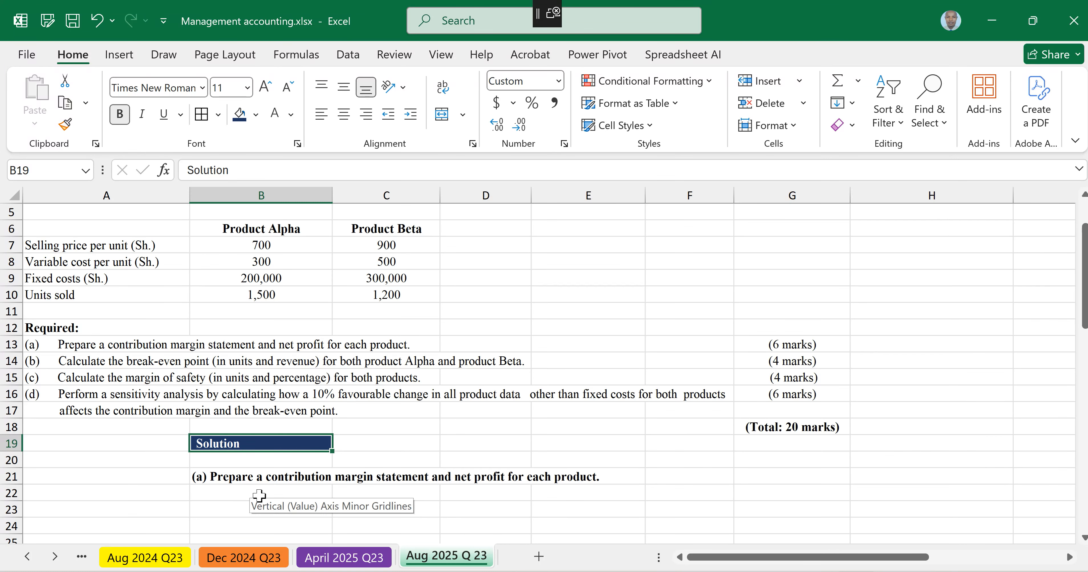
Step: Copy the text "contribution margin statement and net profit for each product." from B21 into C23 as a bold title
{"action": "scroll", "coordinate": [383, 501], "scroll_direction": "down", "scroll_amount": 2}
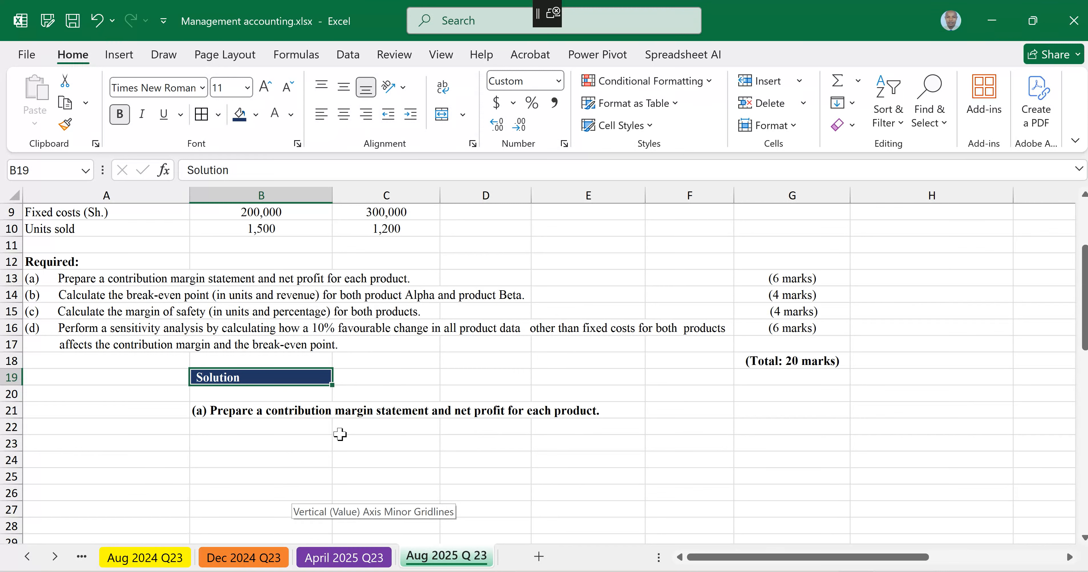
{"action": "double_click", "coordinate": [307, 412]}
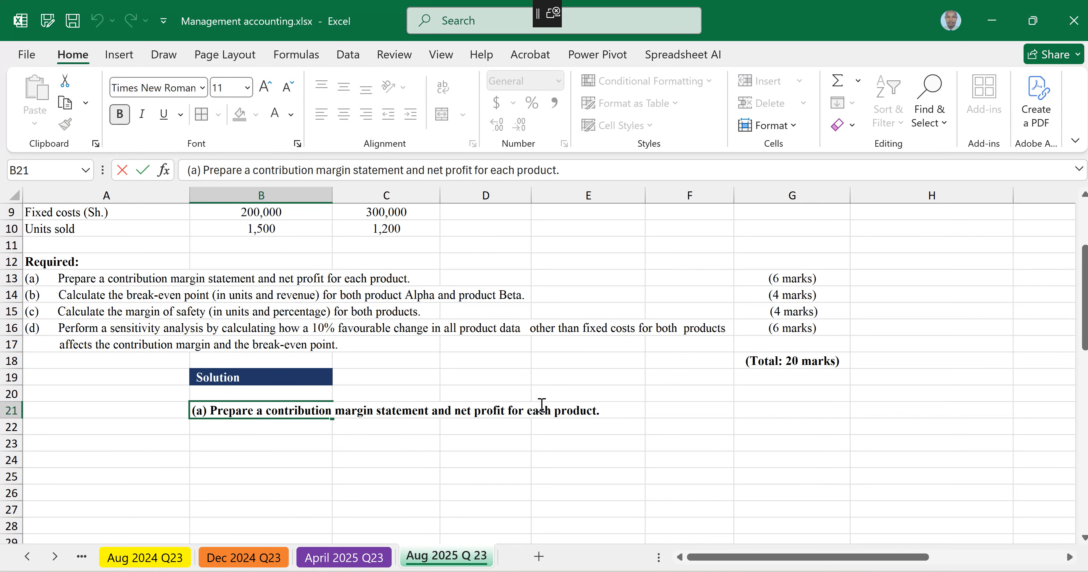
{"action": "left_click", "coordinate": [604, 410], "text": "shift"}
{"action": "key", "text": "ctrl+c"}
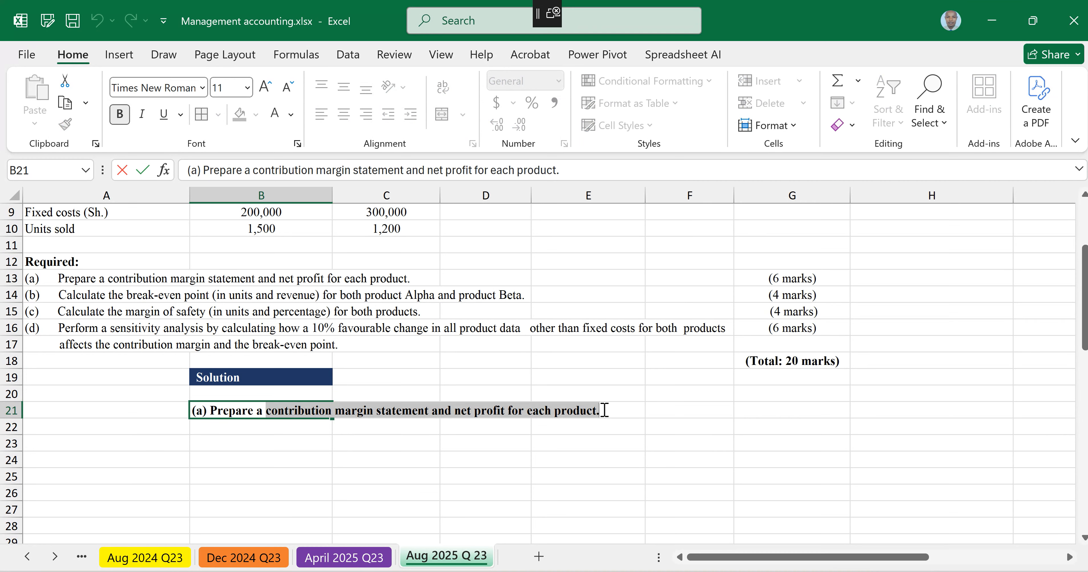
{"action": "key", "text": "Return"}
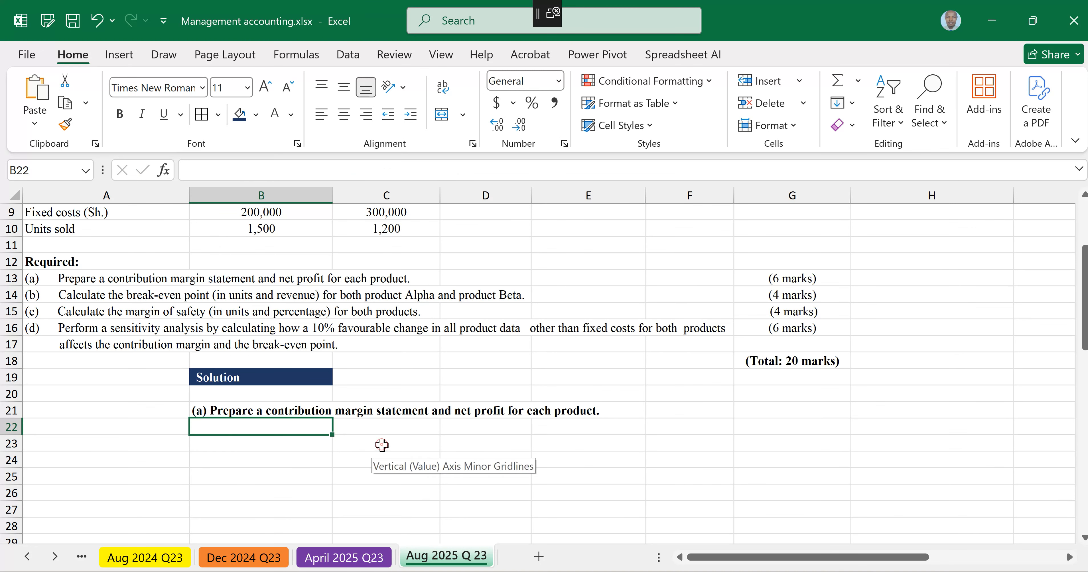
{"action": "left_click", "coordinate": [381, 445]}
{"action": "key", "text": "ctrl+v"}
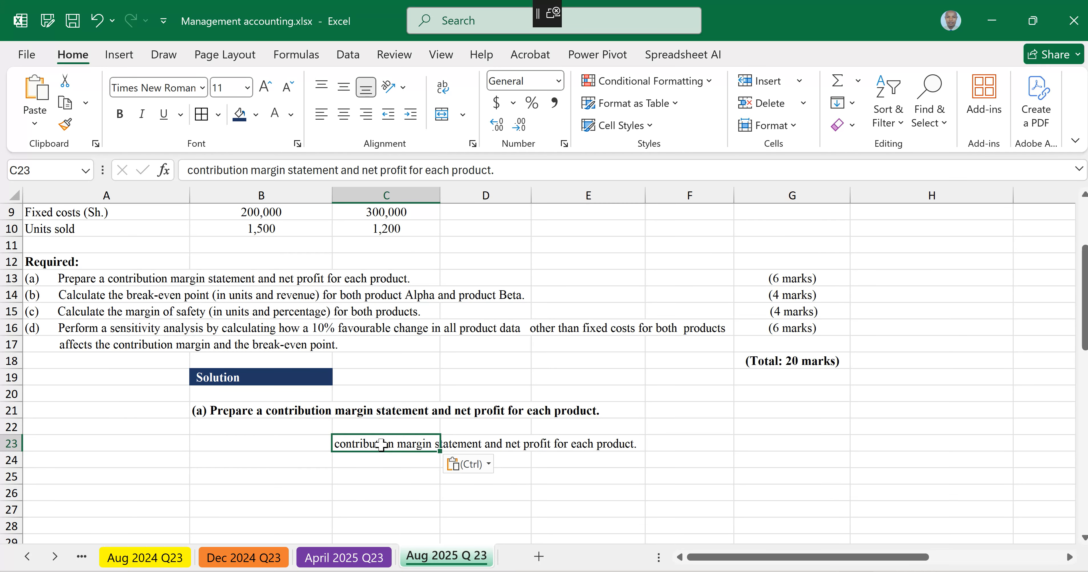
{"action": "key", "text": "ctrl+b"}
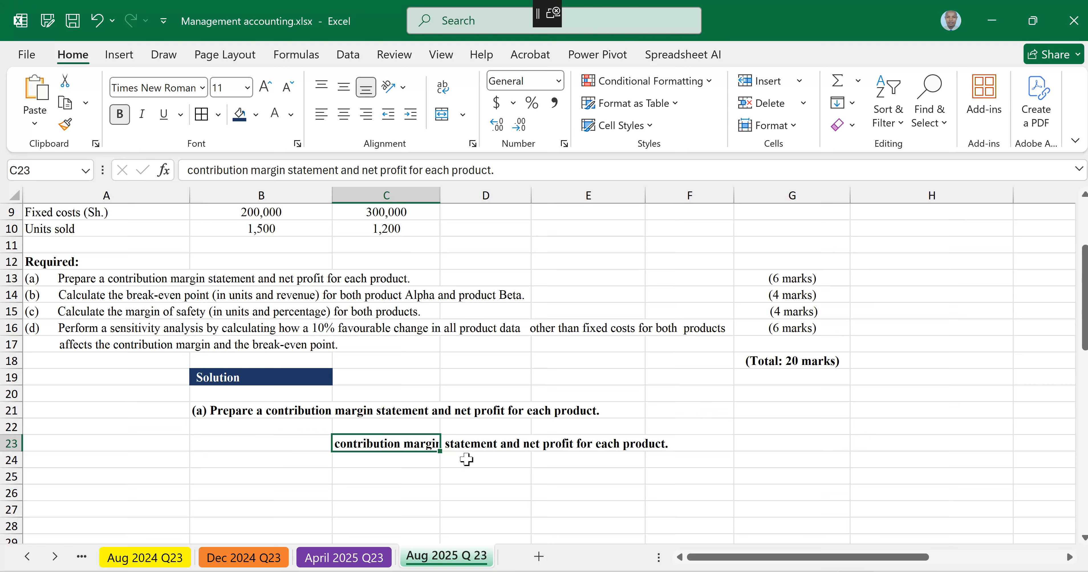
Step: Enter the column header "Product" in C24 under the statement title and move it to D24
{"action": "left_click", "coordinate": [407, 461]}
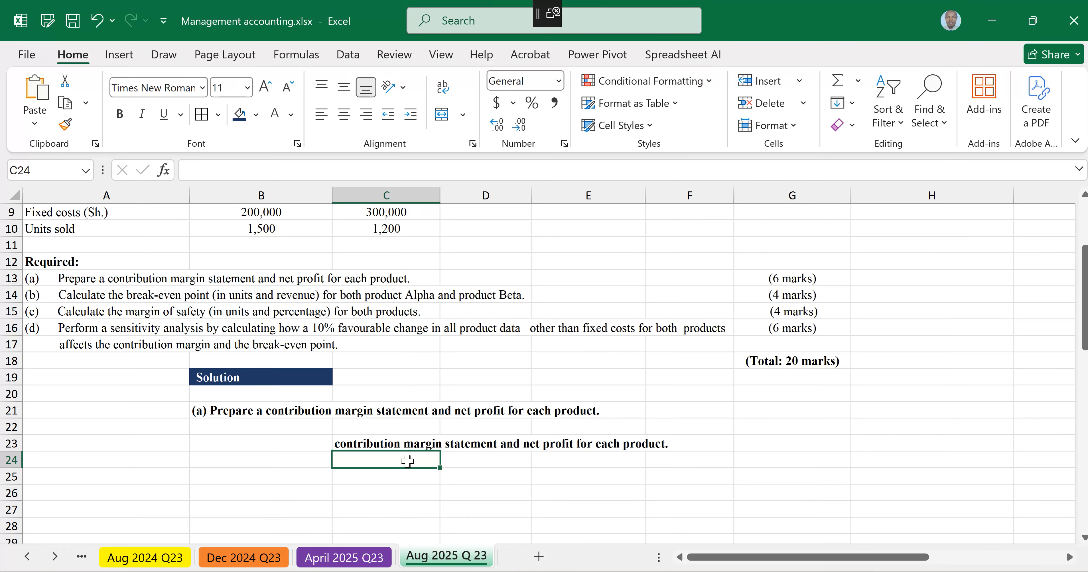
{"action": "scroll", "coordinate": [407, 461], "scroll_direction": "up", "scroll_amount": 1}
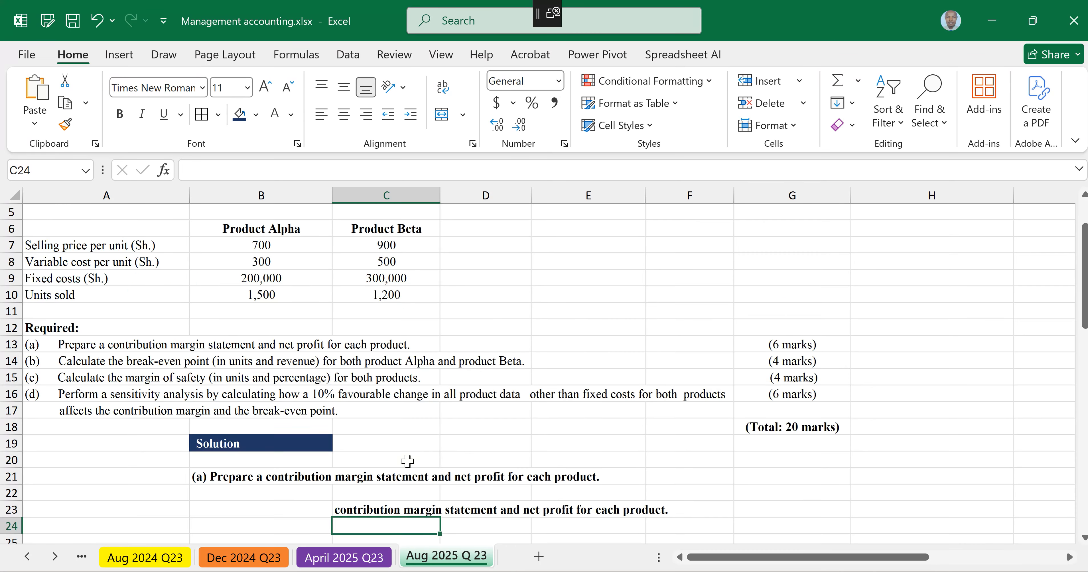
{"action": "scroll", "coordinate": [408, 461], "scroll_direction": "down", "scroll_amount": 1}
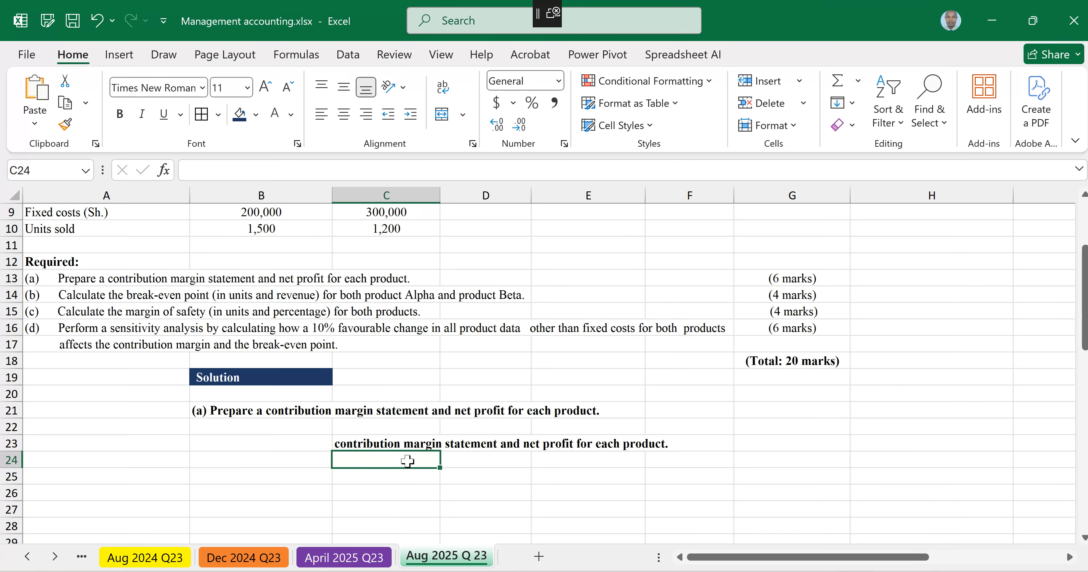
{"action": "type", "text": "Product"}
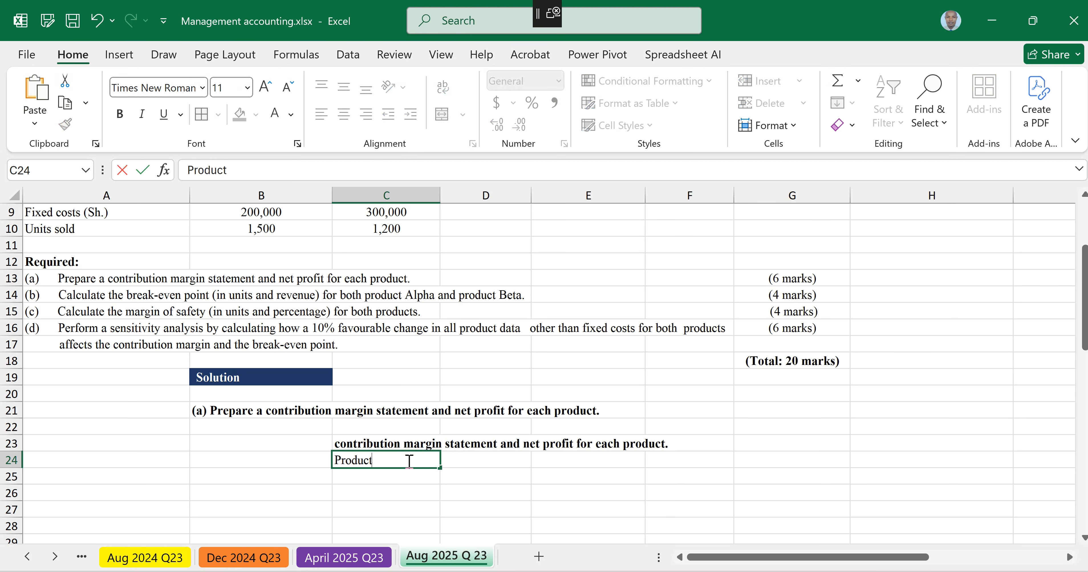
{"action": "key", "text": "ctrl+Return"}
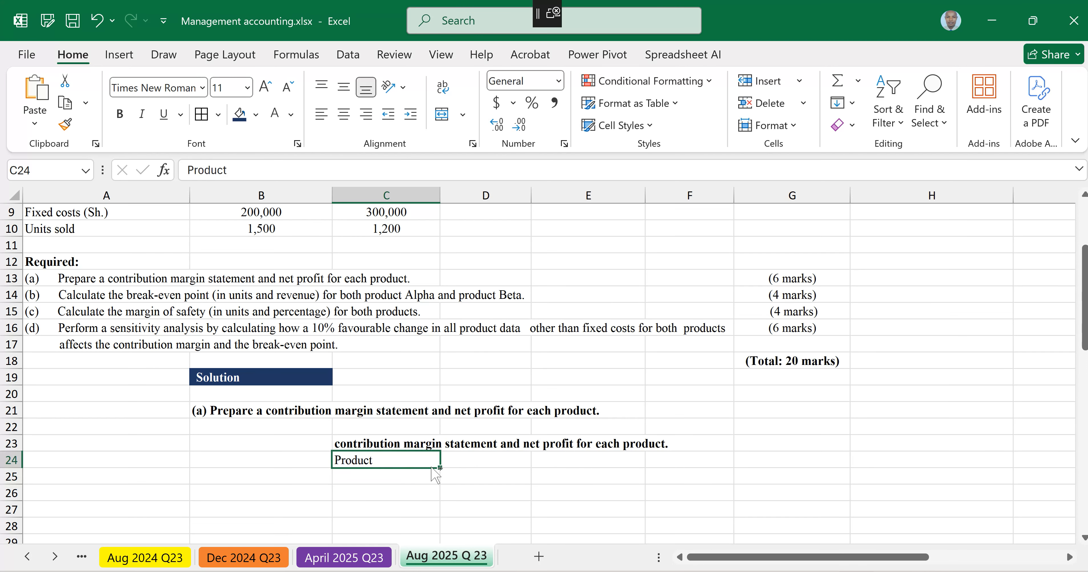
{"action": "key", "text": "ctrl+c"}
{"action": "left_click", "coordinate": [482, 462]}
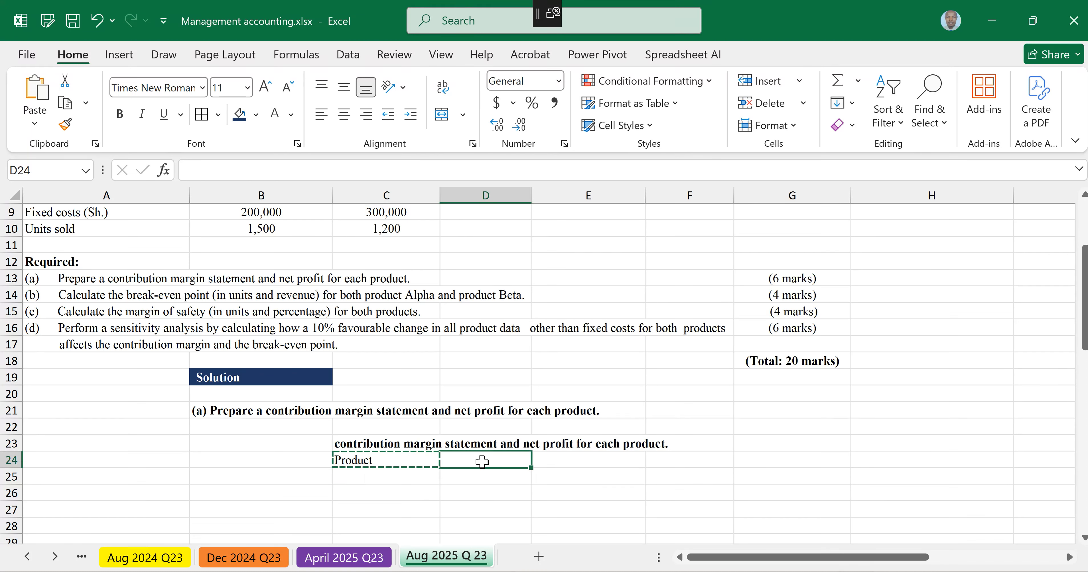
{"action": "key", "text": "ctrl+v"}
{"action": "key", "text": "Return"}
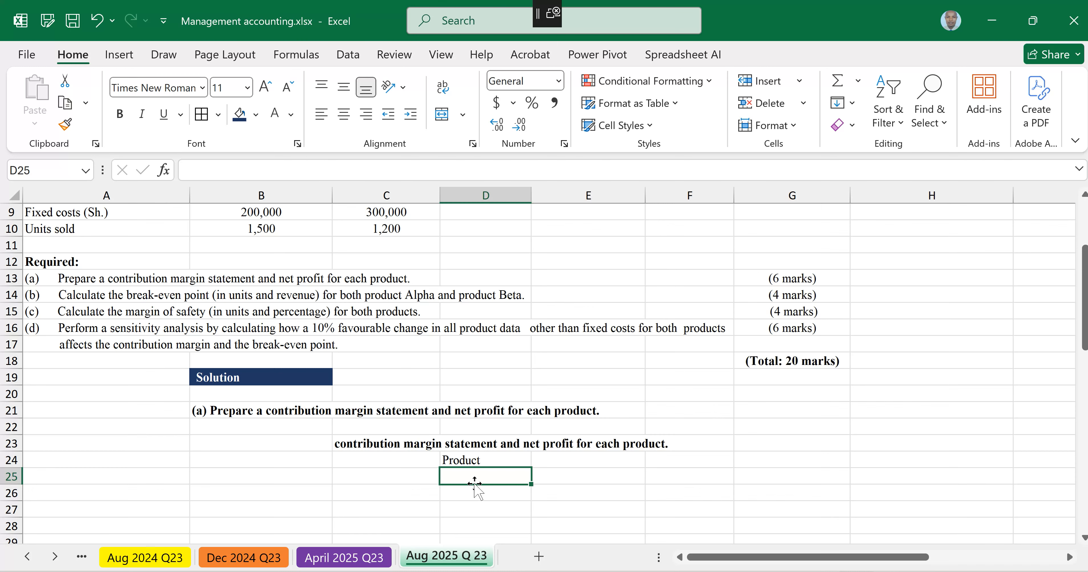
Step: Link the product names below the Product header, with =B6 in D25 and =C6 in E25
{"action": "type", "text": "="}
{"action": "scroll", "coordinate": [477, 490], "scroll_direction": "up", "scroll_amount": 3}
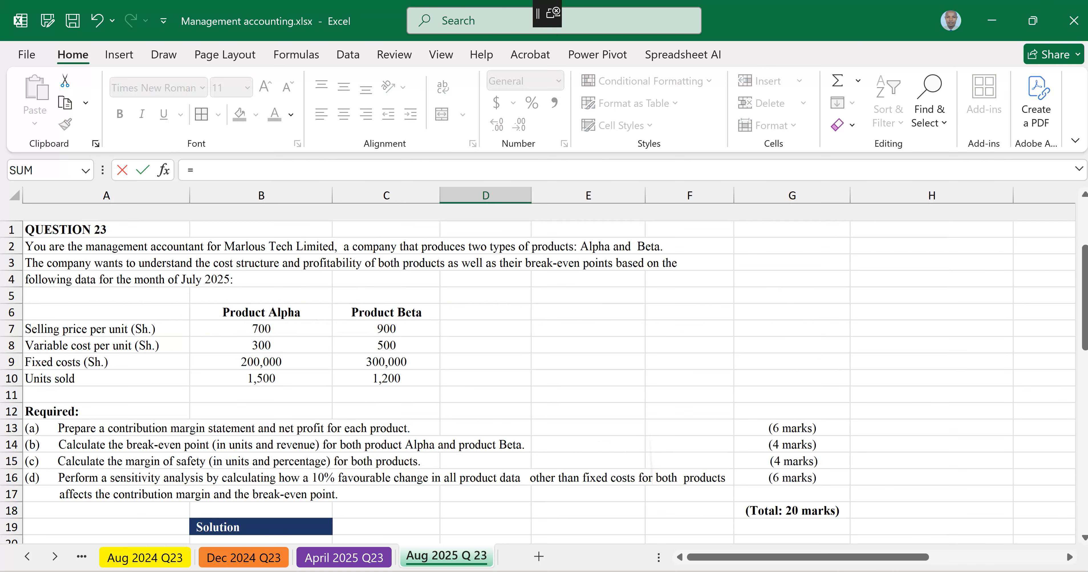
{"action": "left_click", "coordinate": [261, 313]}
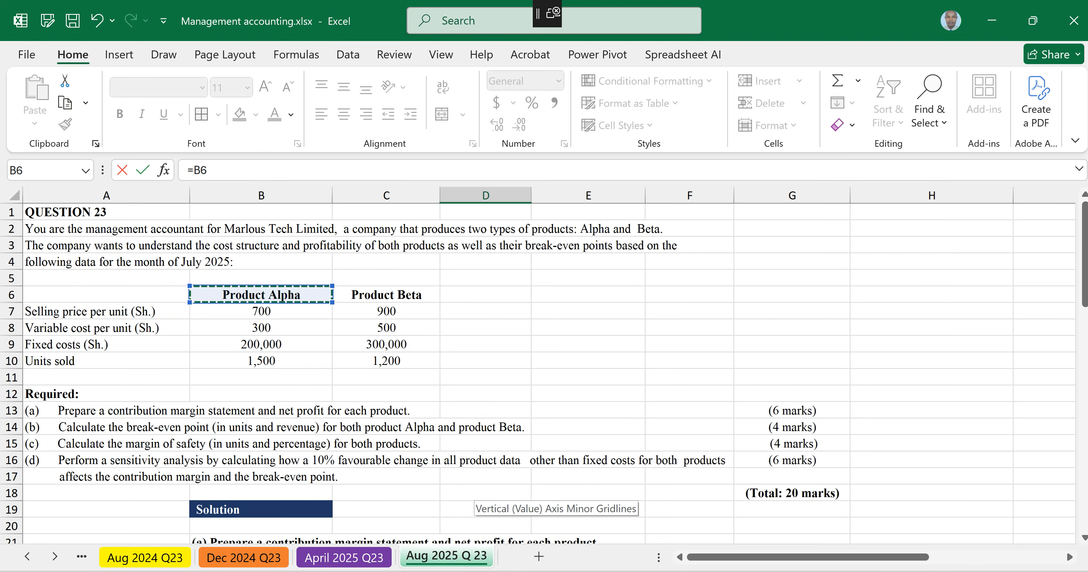
{"action": "key", "text": "Tab"}
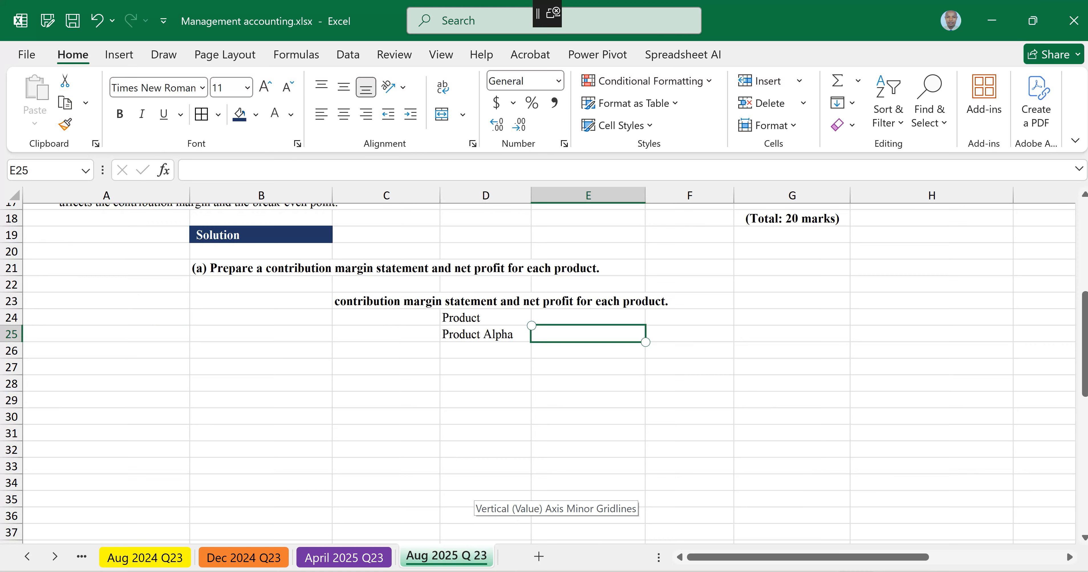
{"action": "type", "text": "="}
{"action": "scroll", "coordinate": [477, 380], "scroll_direction": "up", "scroll_amount": 5}
{"action": "left_click", "coordinate": [386, 256]}
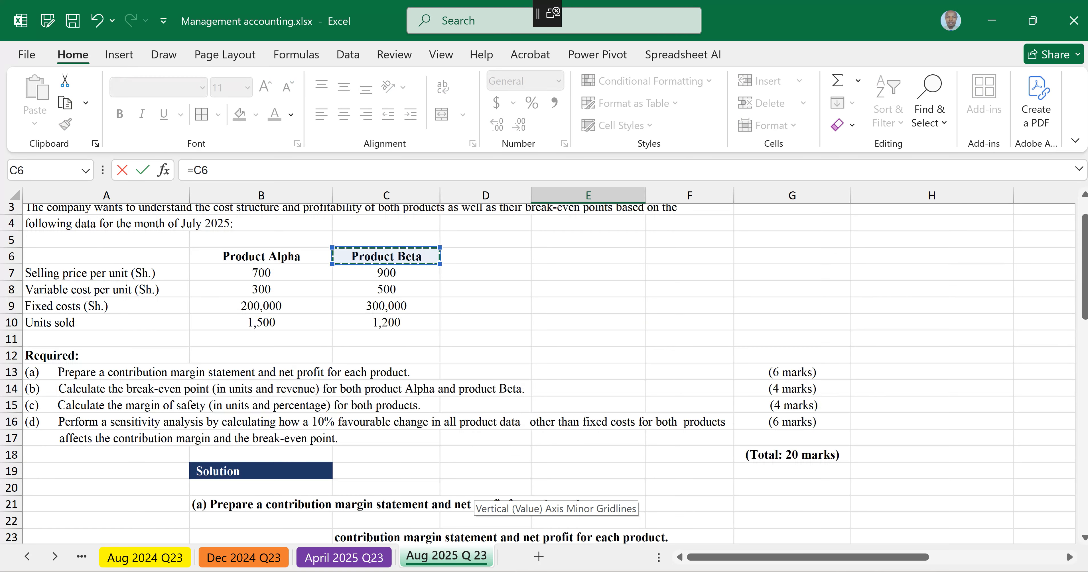
{"action": "key", "text": "Return"}
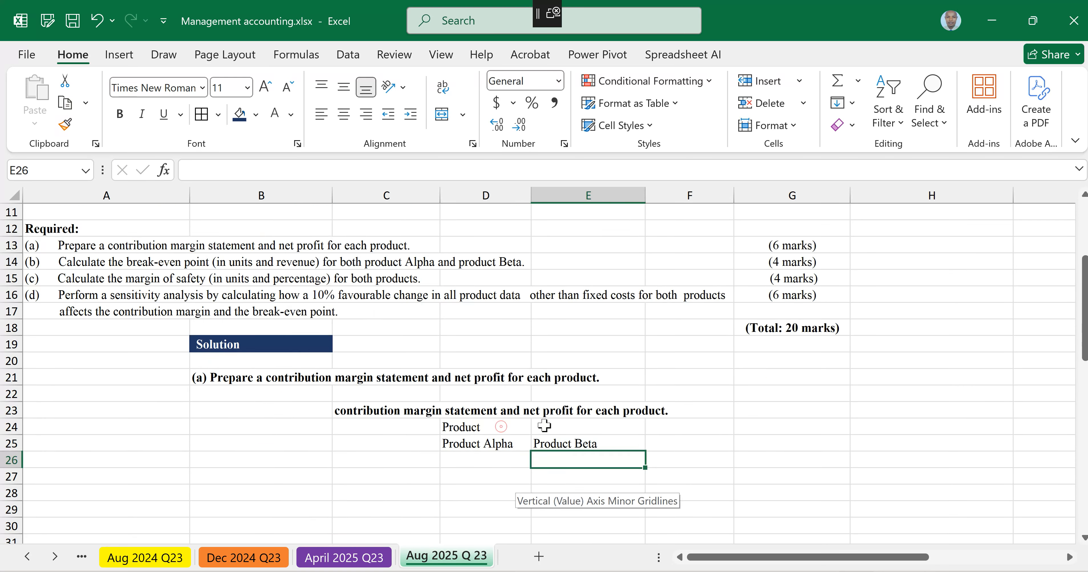
Step: Merge and centre the Product header across D24:E24 and make it bold
{"action": "left_click_drag", "start_coordinate": [501, 426], "coordinate": [567, 424]}
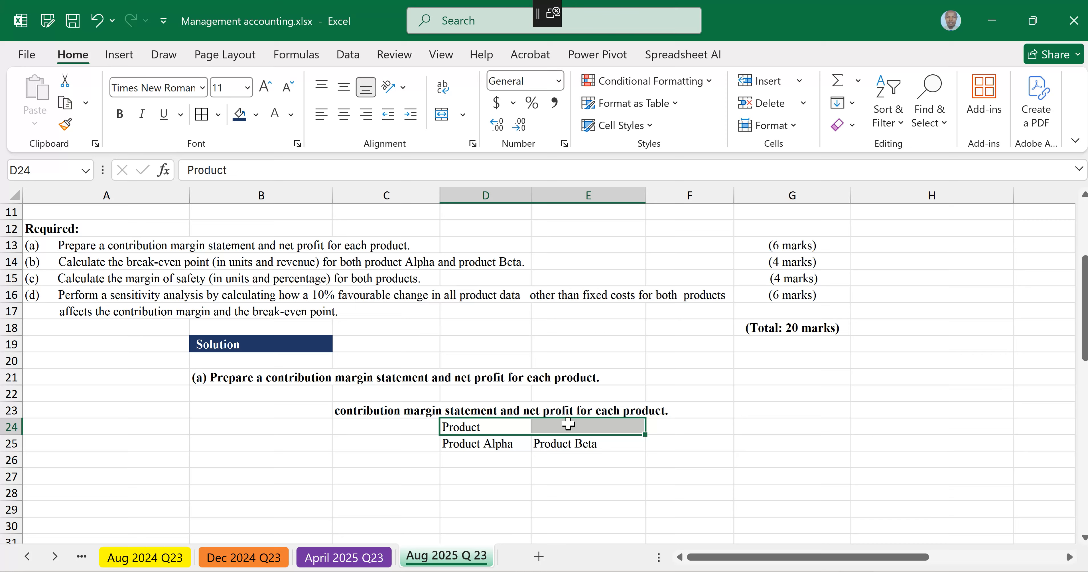
{"action": "key", "text": "alt+h"}
{"action": "key", "text": "m"}
{"action": "key", "text": "c"}
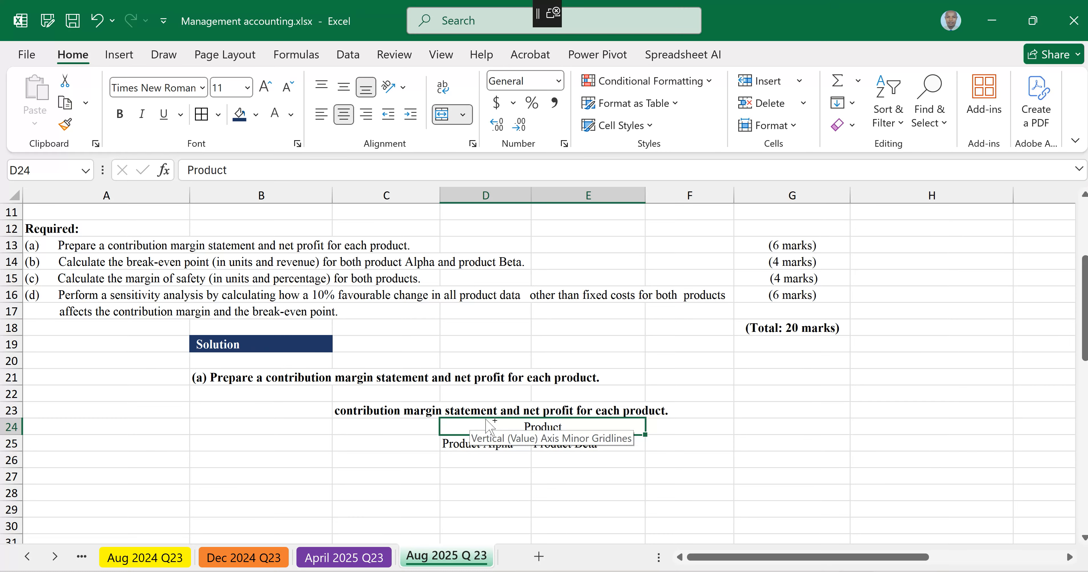
{"action": "key", "text": "ctrl+b"}
Step: Make the product names in D25:E25 bold and centred
{"action": "left_click_drag", "start_coordinate": [456, 444], "coordinate": [581, 443]}
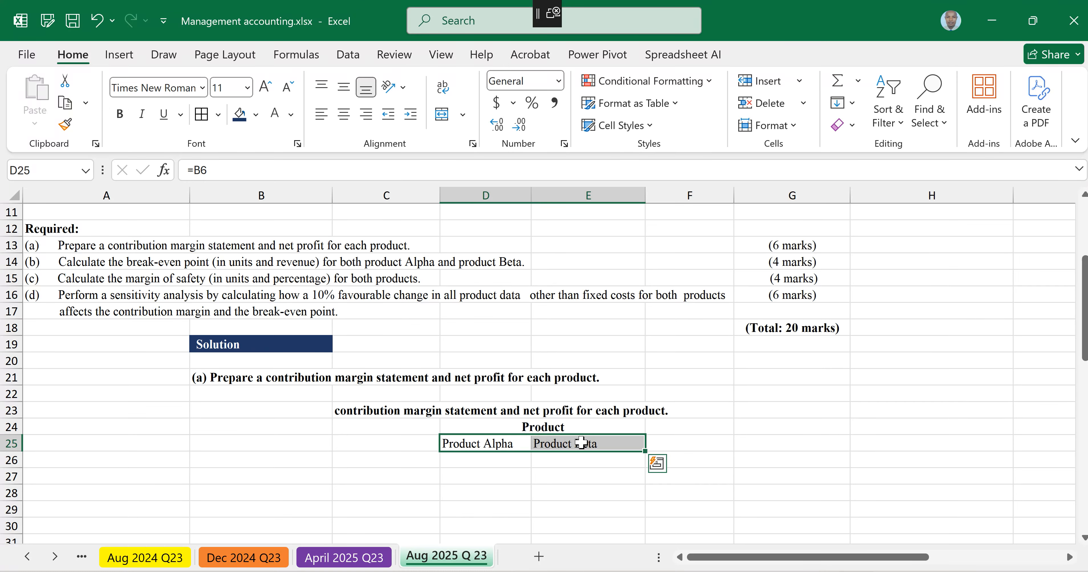
{"action": "key", "text": "ctrl+b"}
{"action": "key", "text": "ctrl+e"}
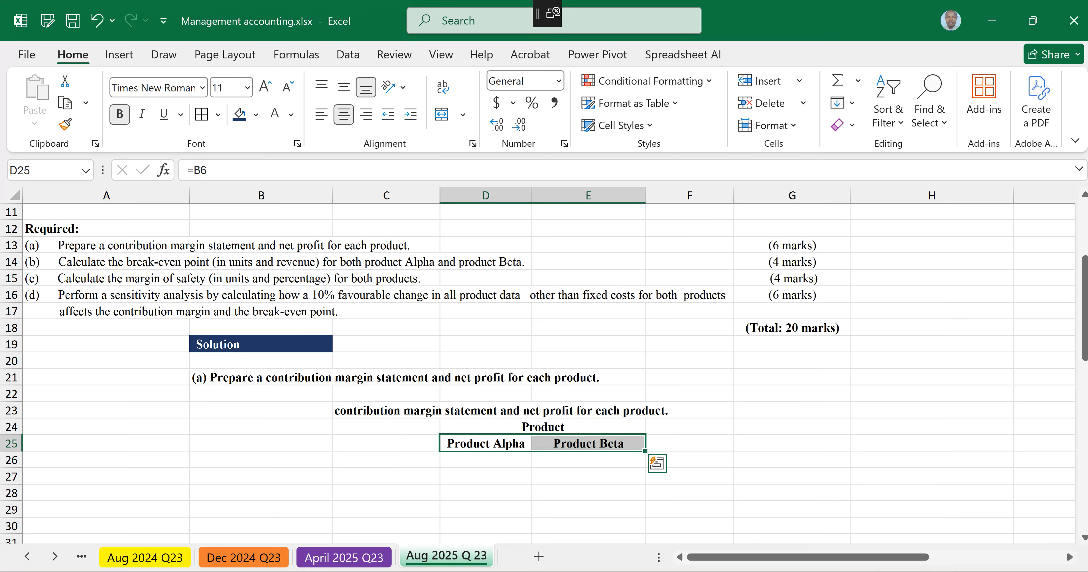
Step: Enter the row label "Units Produced" in B26
{"action": "left_click", "coordinate": [225, 458]}
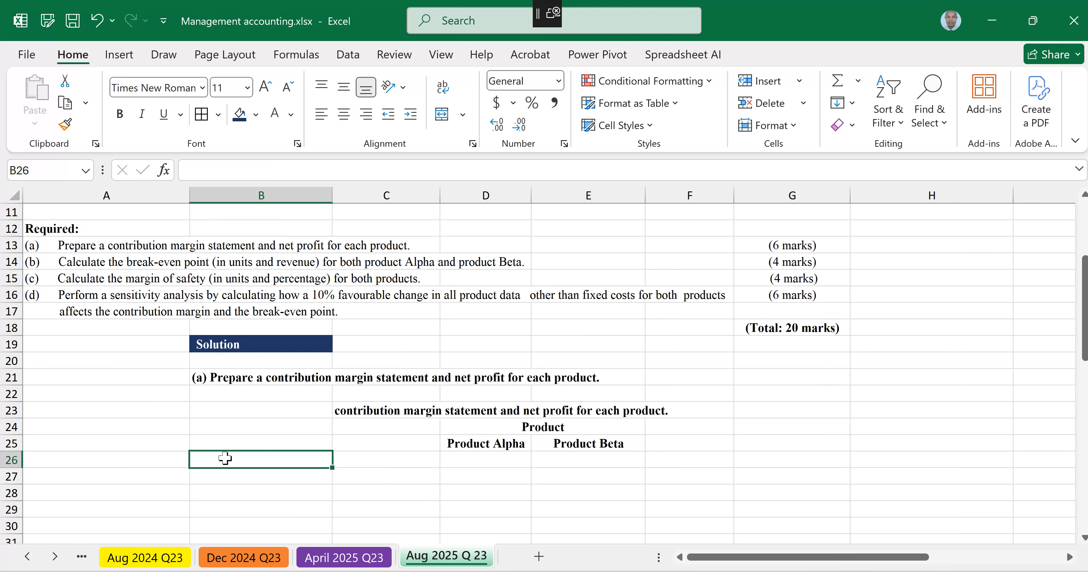
{"action": "scroll", "coordinate": [226, 458], "scroll_direction": "down", "scroll_amount": 1}
{"action": "type", "text": "Units"}
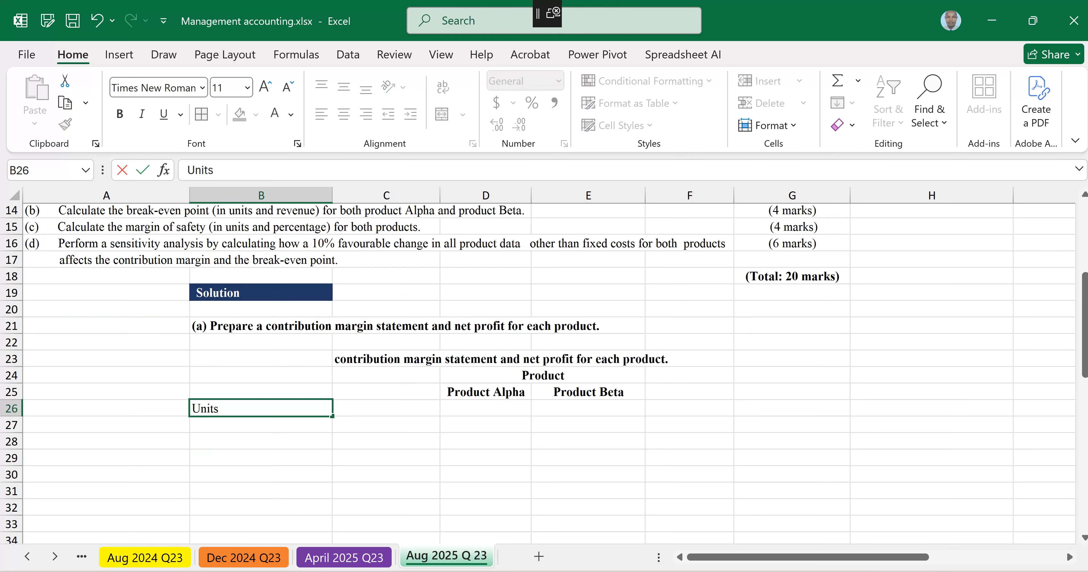
{"action": "type", "text": " Produced"}
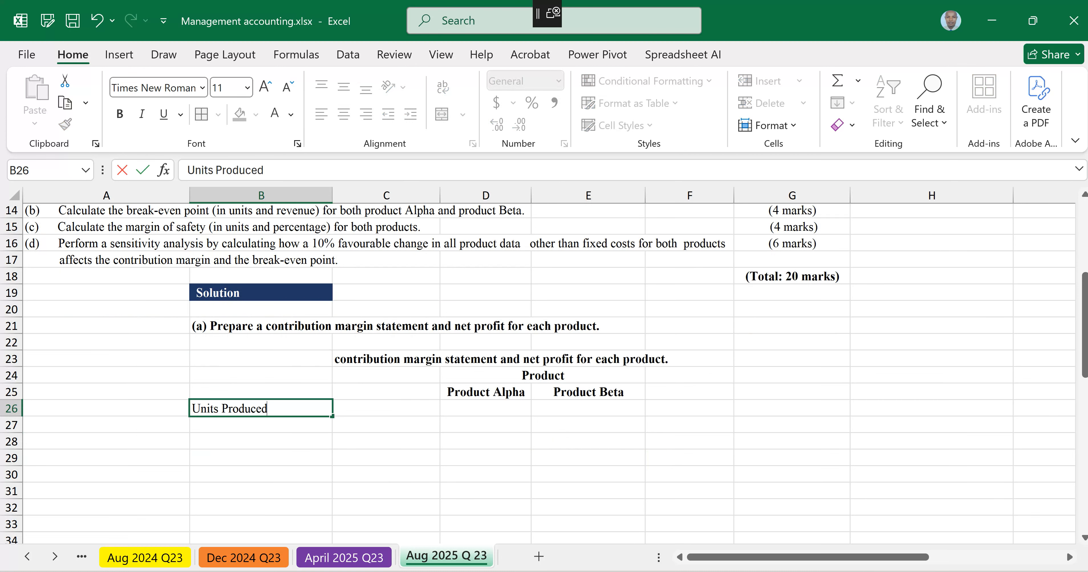
Step: Link Product Alpha's units in D26 to the units sold in the question data with =B10
{"action": "left_click", "coordinate": [485, 409]}
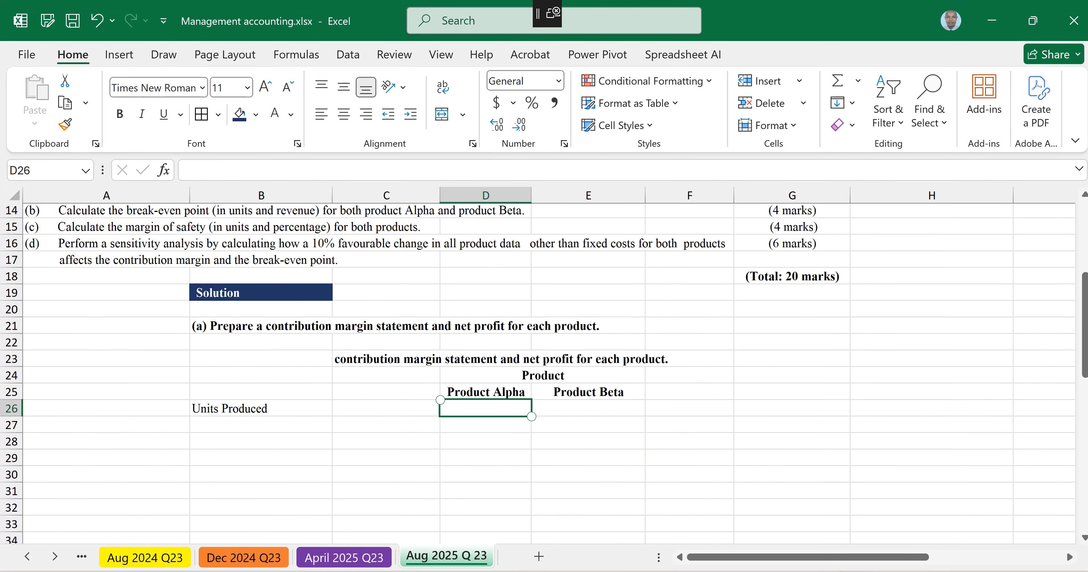
{"action": "scroll", "coordinate": [545, 367], "scroll_direction": "up", "scroll_amount": 4}
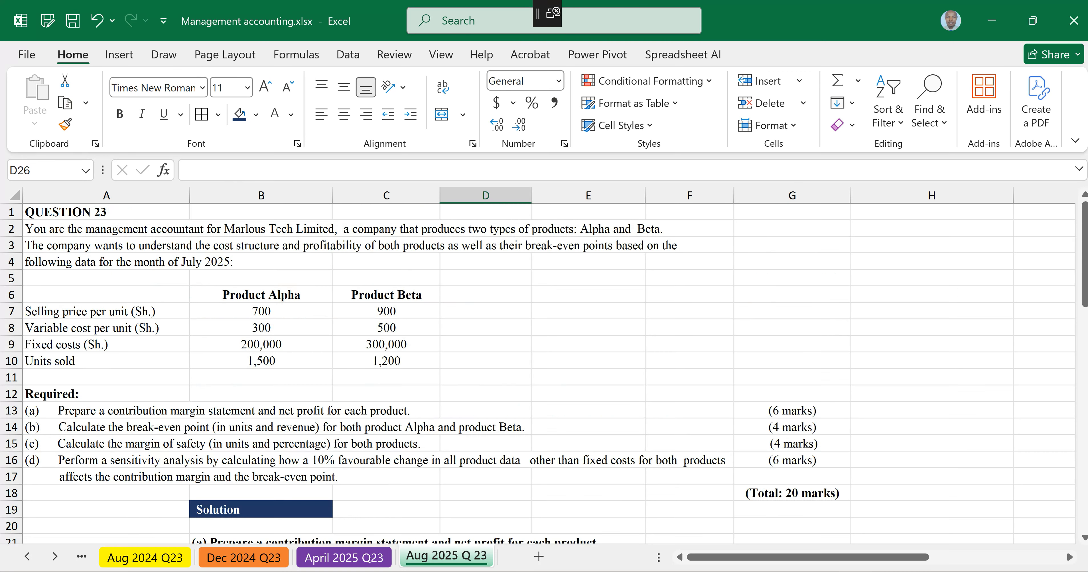
{"action": "left_click", "coordinate": [261, 361]}
{"action": "key", "text": "Down"}
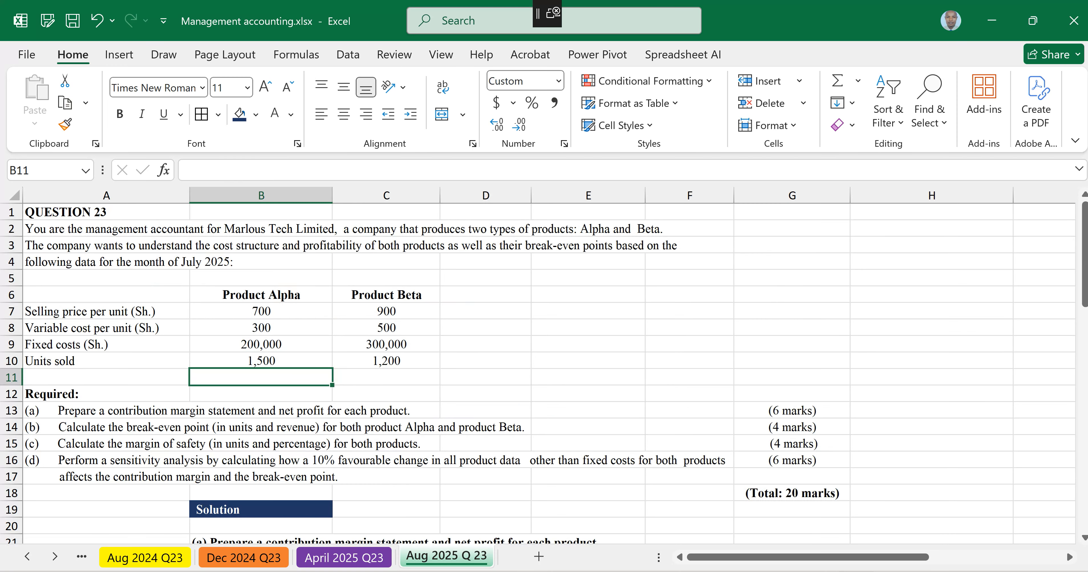
{"action": "scroll", "coordinate": [480, 525], "scroll_direction": "down", "scroll_amount": 2}
{"action": "left_click", "coordinate": [479, 525]}
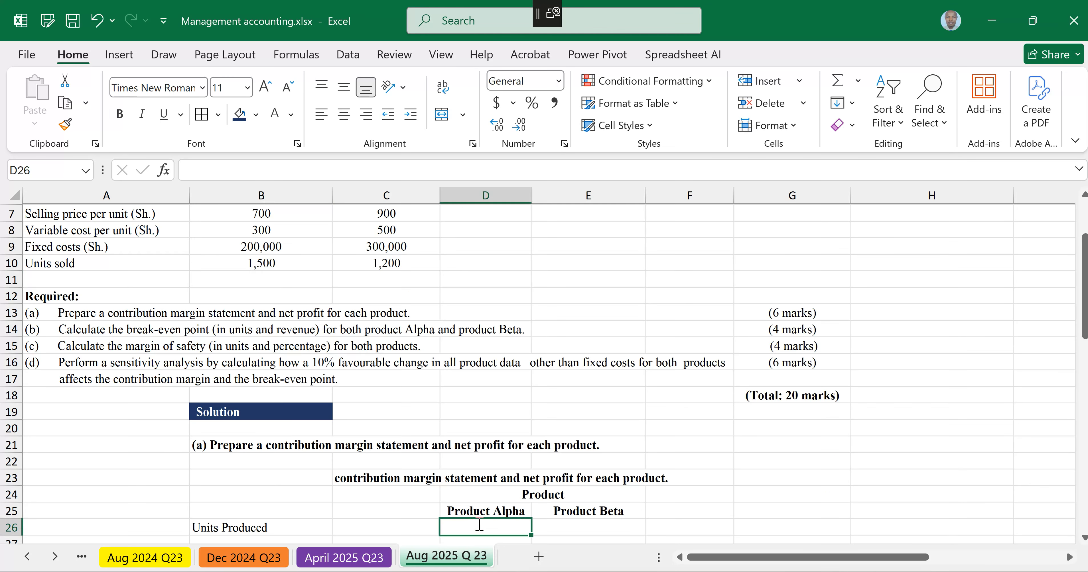
{"action": "type", "text": "="}
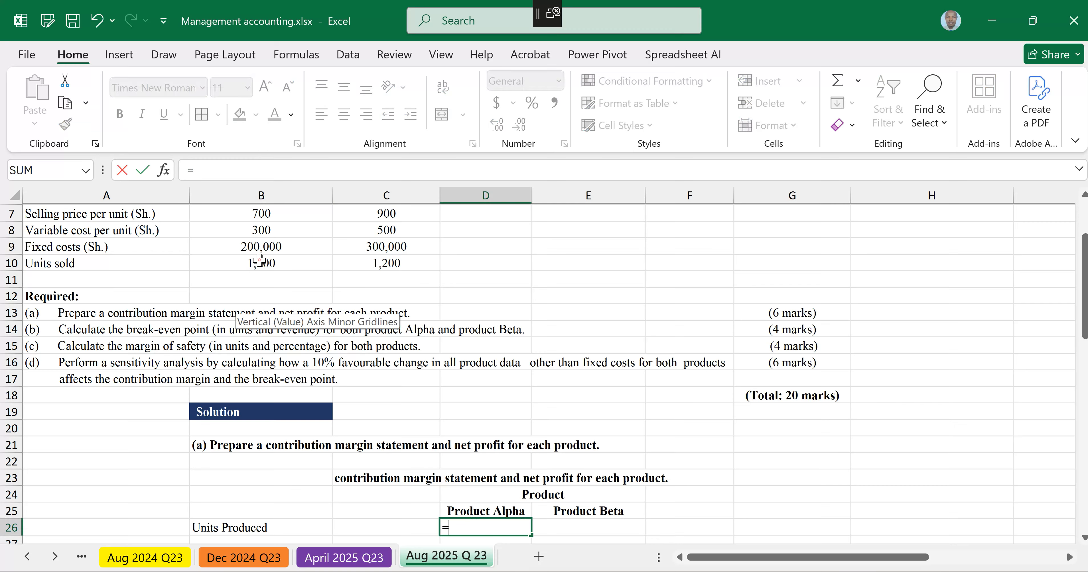
{"action": "left_click", "coordinate": [260, 260]}
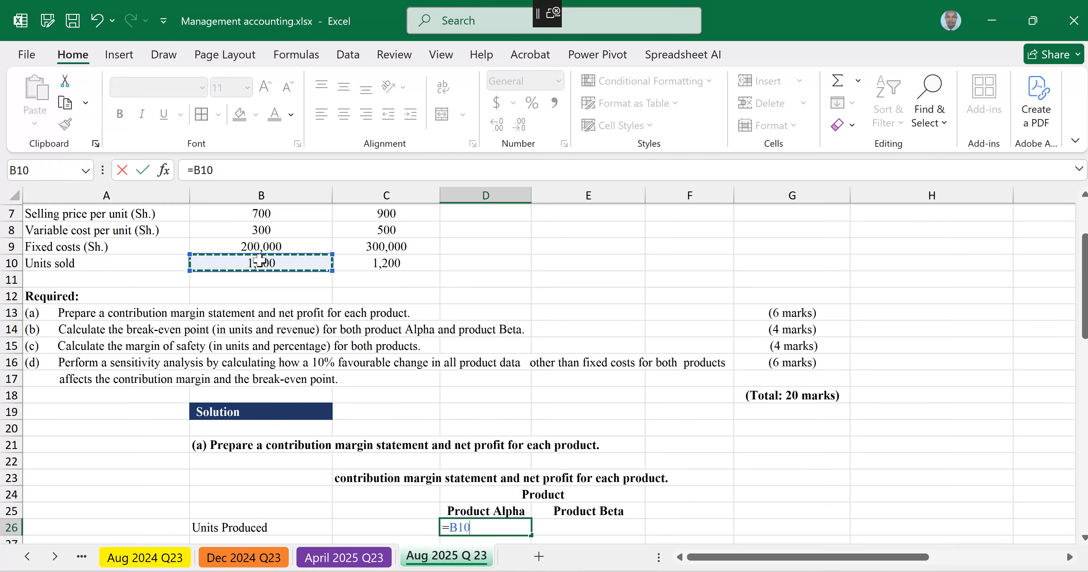
{"action": "key", "text": "Return"}
Step: Copy the units formula from D26 across to E26 for Product Beta and centre both cells
{"action": "left_click", "coordinate": [522, 507]}
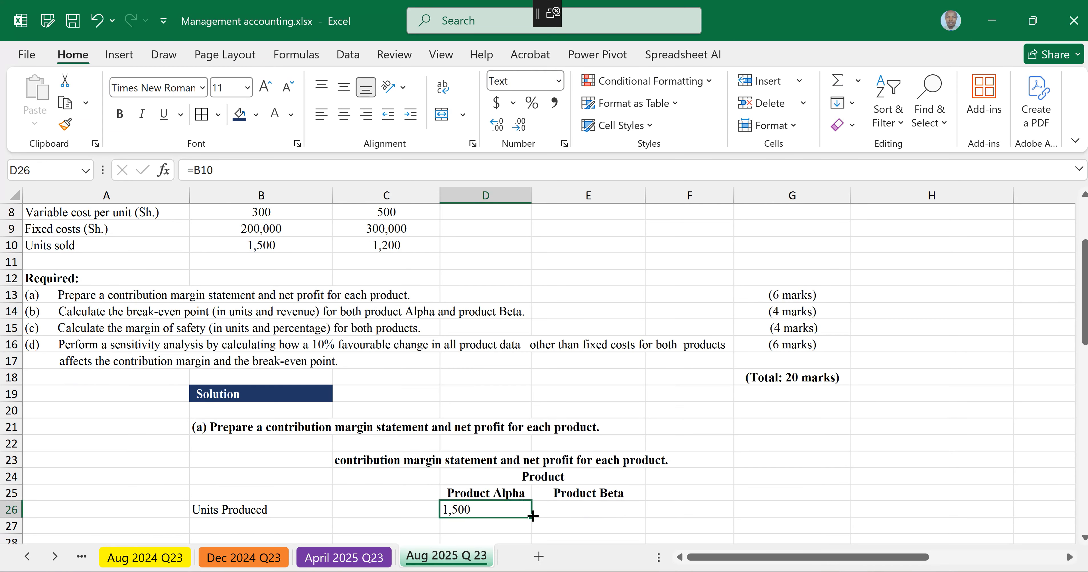
{"action": "key", "text": "ctrl+c"}
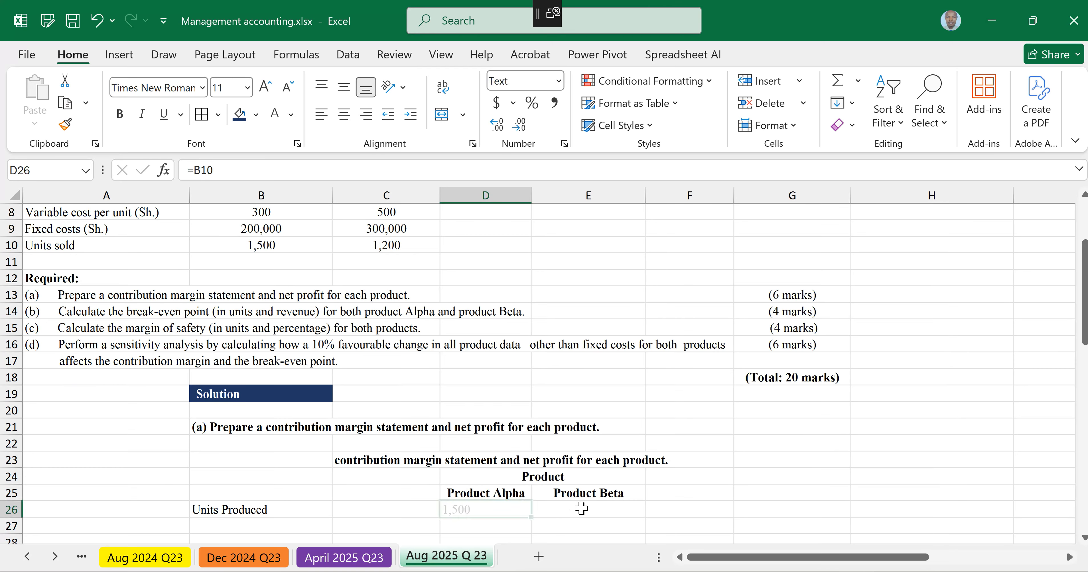
{"action": "key", "text": "Delete"}
{"action": "key", "text": "ctrl+z"}
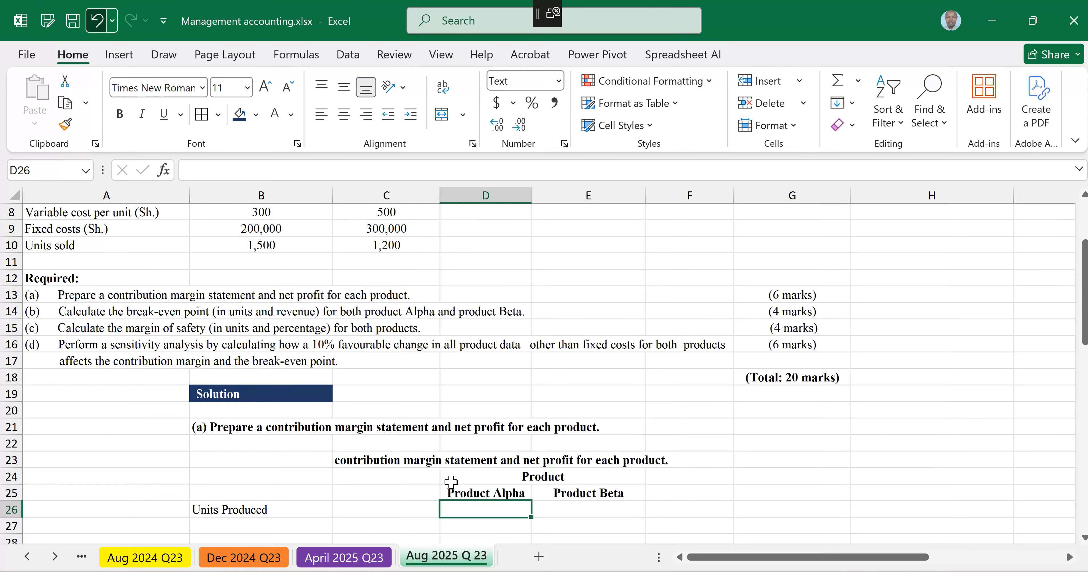
{"action": "left_click_drag", "start_coordinate": [531, 518], "coordinate": [596, 520]}
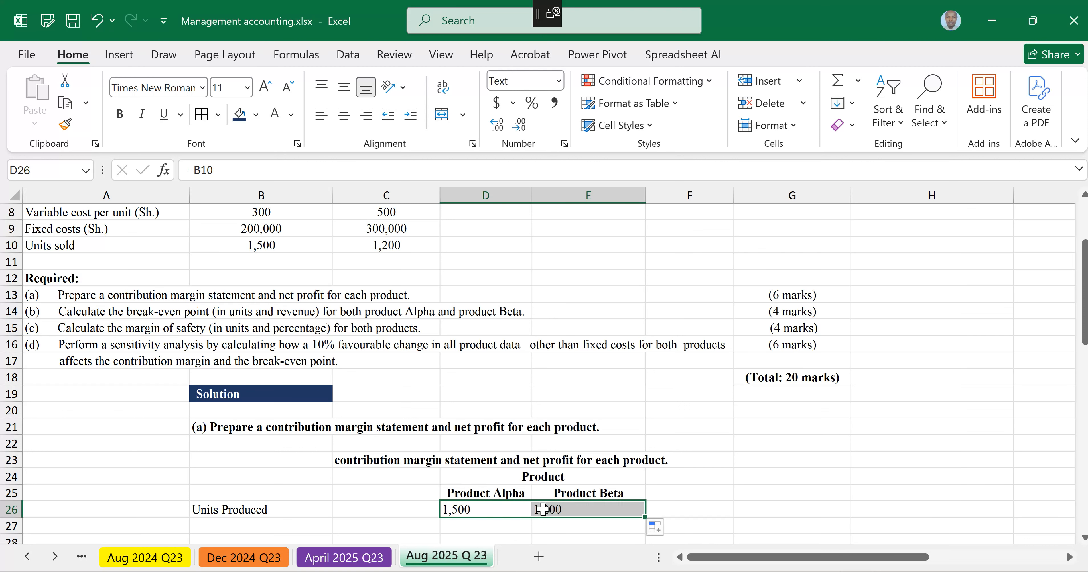
{"action": "left_click", "coordinate": [344, 114]}
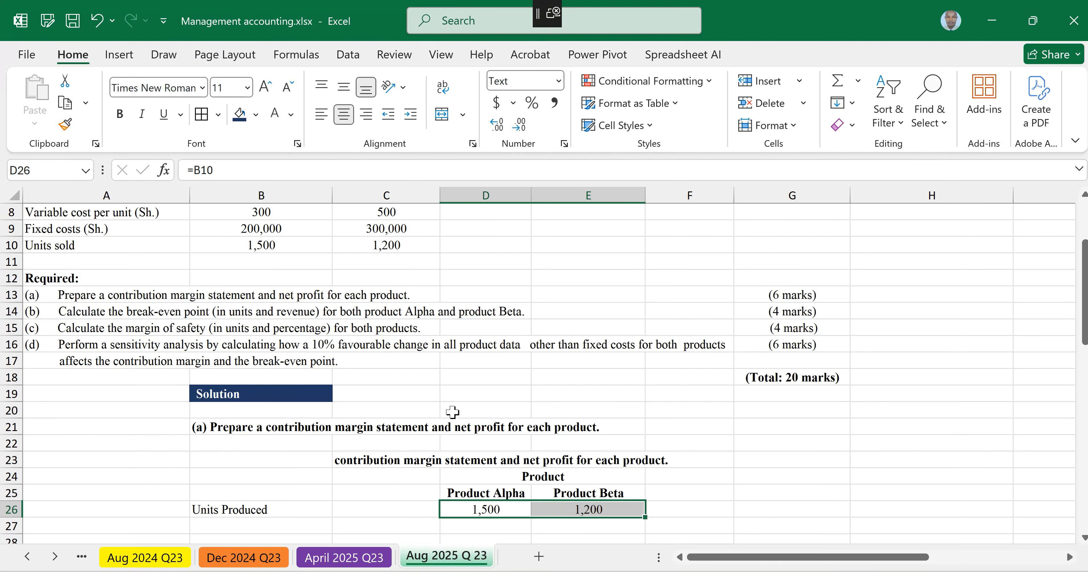
{"action": "left_click", "coordinate": [509, 510]}
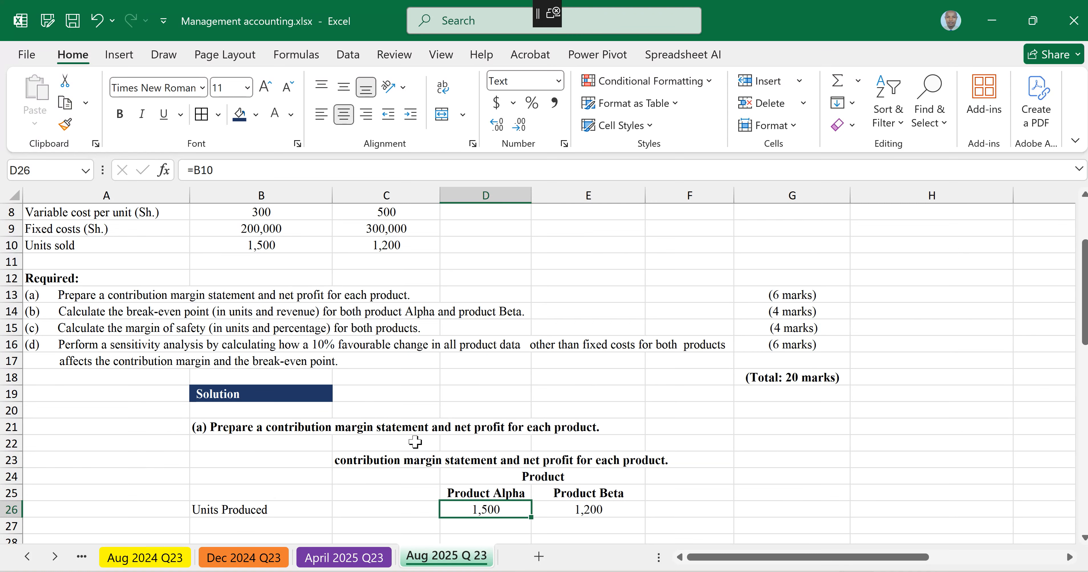
Step: Link the row label in B27 to the selling price per unit label with =A7
{"action": "scroll", "coordinate": [415, 442], "scroll_direction": "up", "scroll_amount": 2}
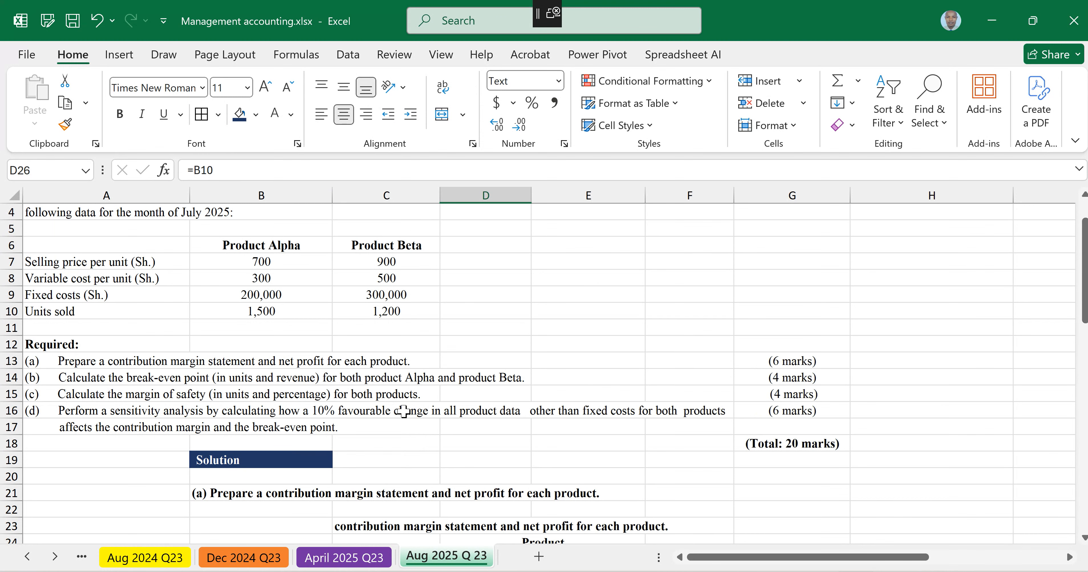
{"action": "scroll", "coordinate": [404, 411], "scroll_direction": "down", "scroll_amount": 2}
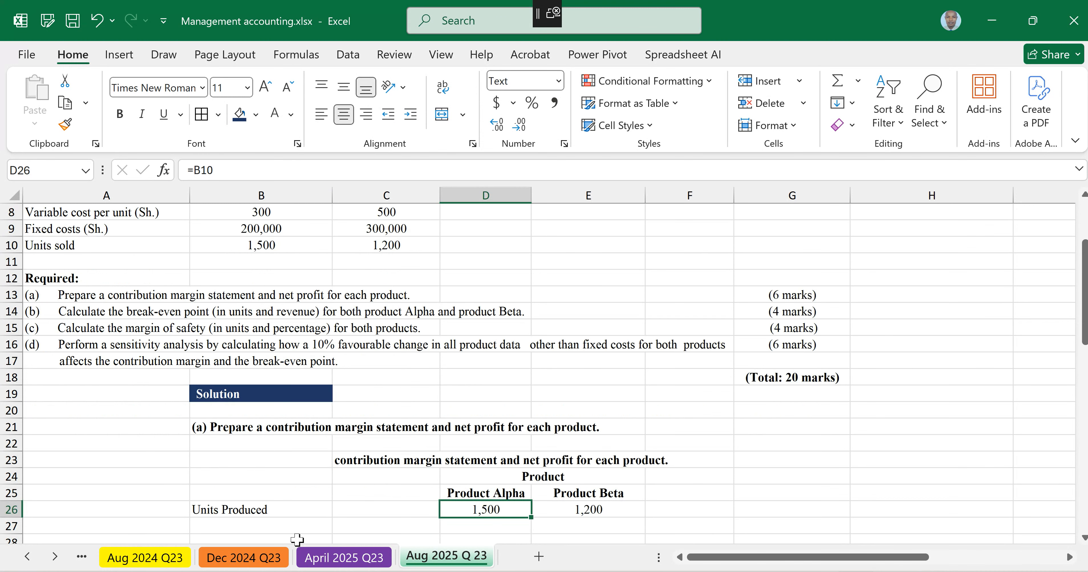
{"action": "double_click", "coordinate": [233, 527]}
{"action": "type", "text": "="}
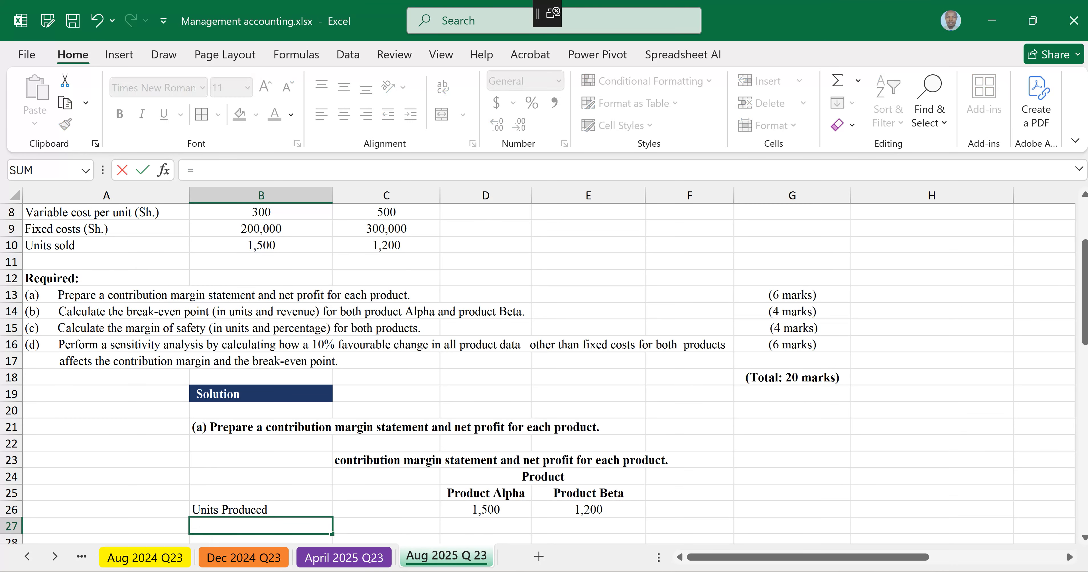
{"action": "scroll", "coordinate": [234, 527], "scroll_direction": "up", "scroll_amount": 1}
{"action": "left_click", "coordinate": [106, 245]}
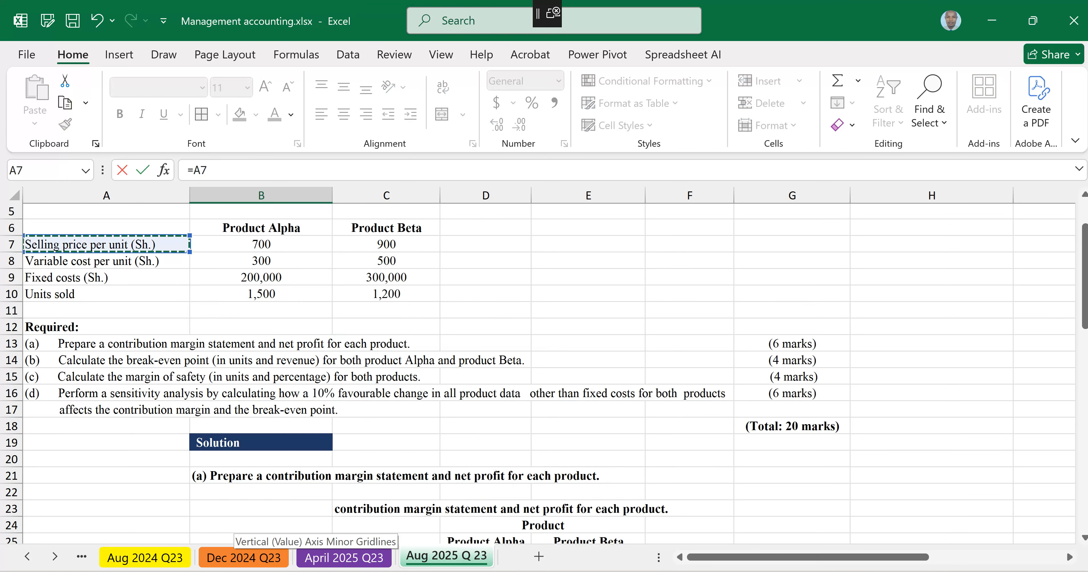
{"action": "key", "text": "Return"}
{"action": "scroll", "coordinate": [493, 505], "scroll_direction": "down", "scroll_amount": 1}
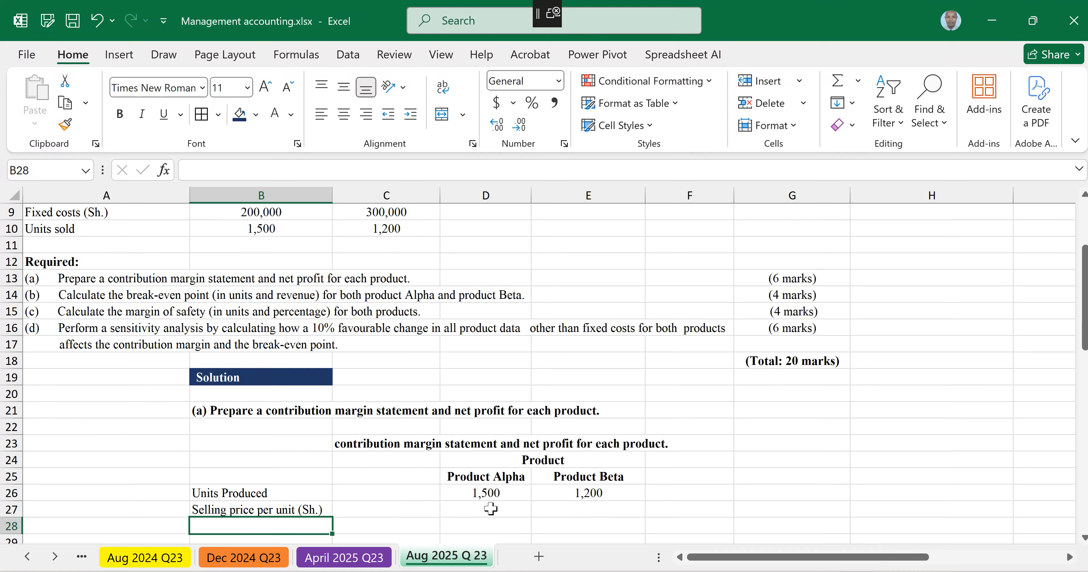
Step: Link Product Alpha's selling price in D27 with =B7, fill it across to E27 and centre both cells
{"action": "double_click", "coordinate": [491, 509]}
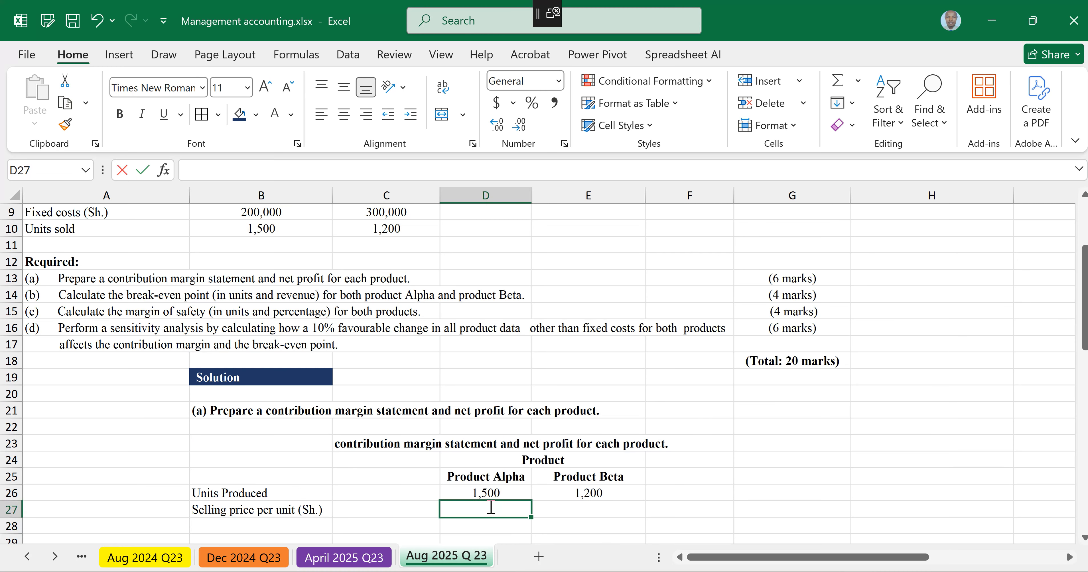
{"action": "type", "text": "="}
{"action": "scroll", "coordinate": [491, 509], "scroll_direction": "up", "scroll_amount": 2}
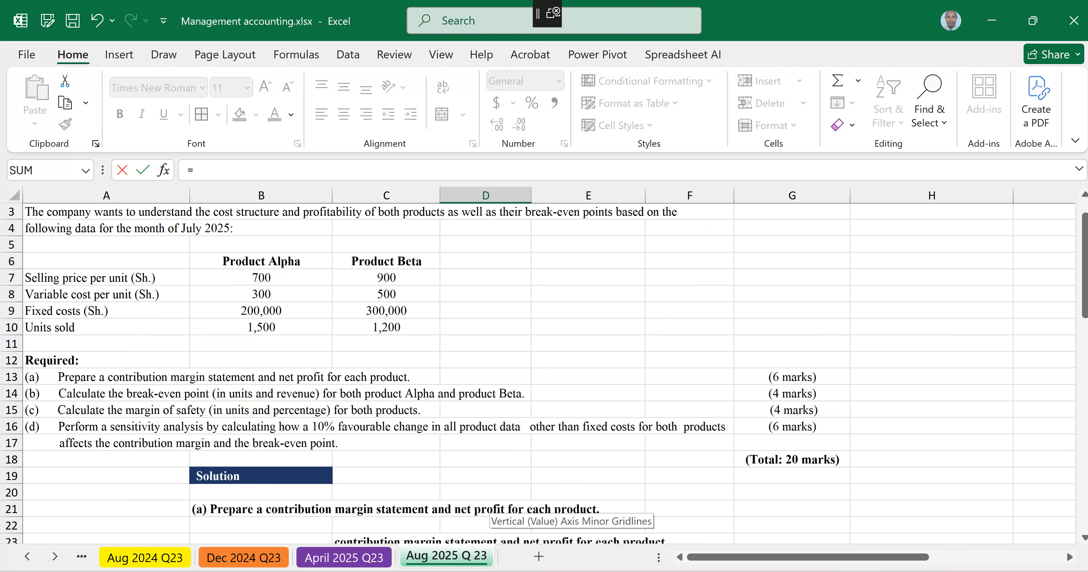
{"action": "left_click", "coordinate": [194, 282]}
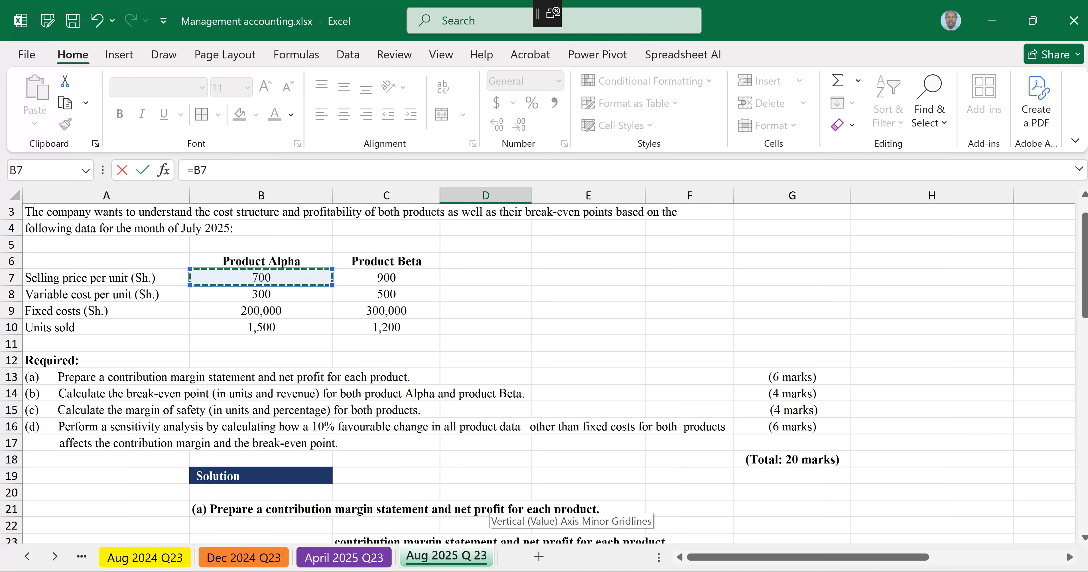
{"action": "key", "text": "Return"}
{"action": "left_click", "coordinate": [516, 511]}
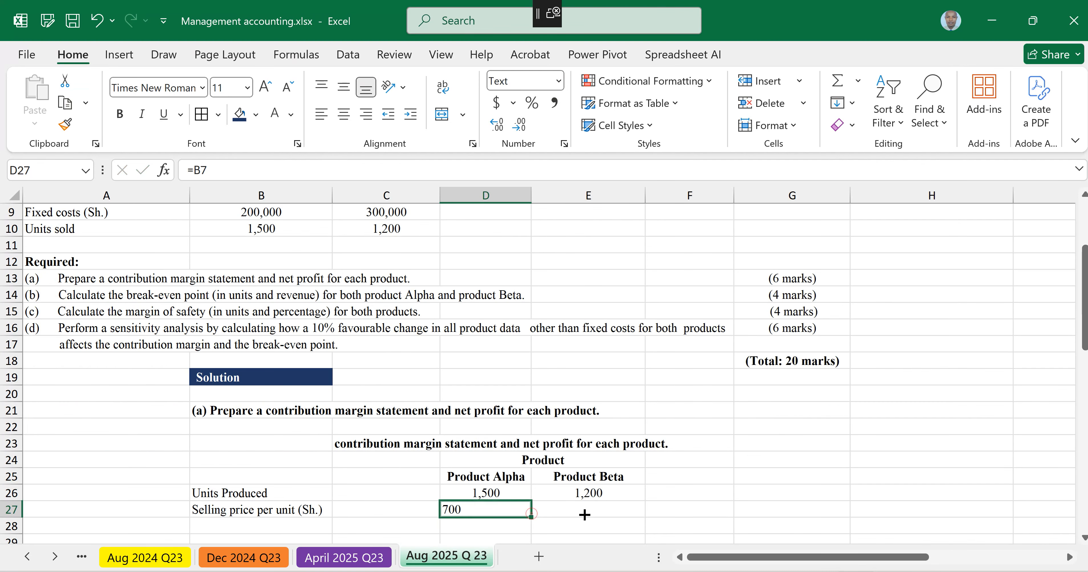
{"action": "left_click_drag", "start_coordinate": [532, 518], "coordinate": [616, 512]}
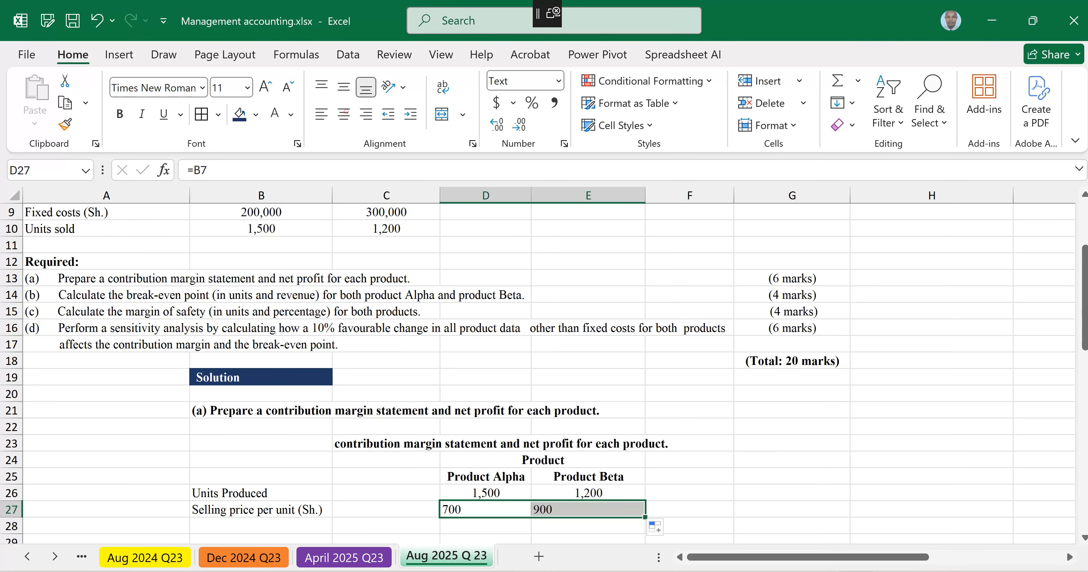
{"action": "left_click", "coordinate": [345, 113]}
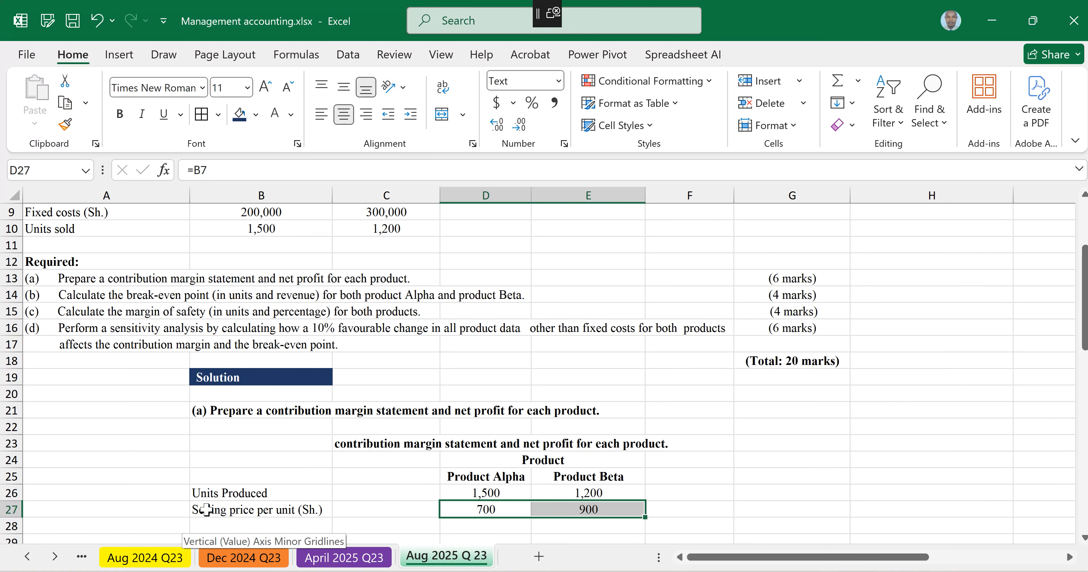
Step: Fill the label formula in B27 down to B28 to add the variable cost per unit row
{"action": "scroll", "coordinate": [206, 510], "scroll_direction": "down", "scroll_amount": 1}
{"action": "left_click", "coordinate": [214, 460]}
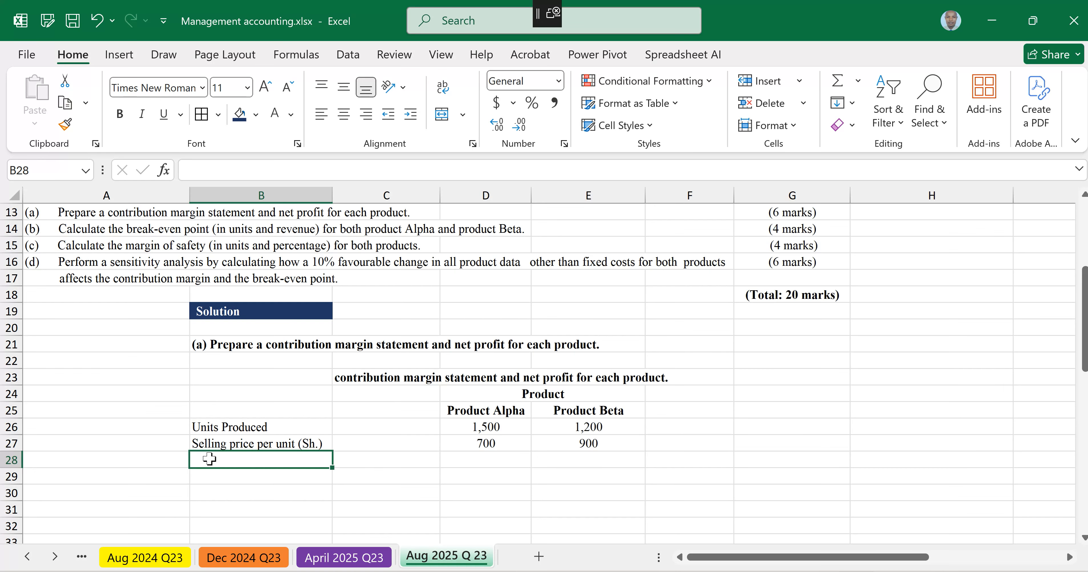
{"action": "left_click", "coordinate": [291, 444]}
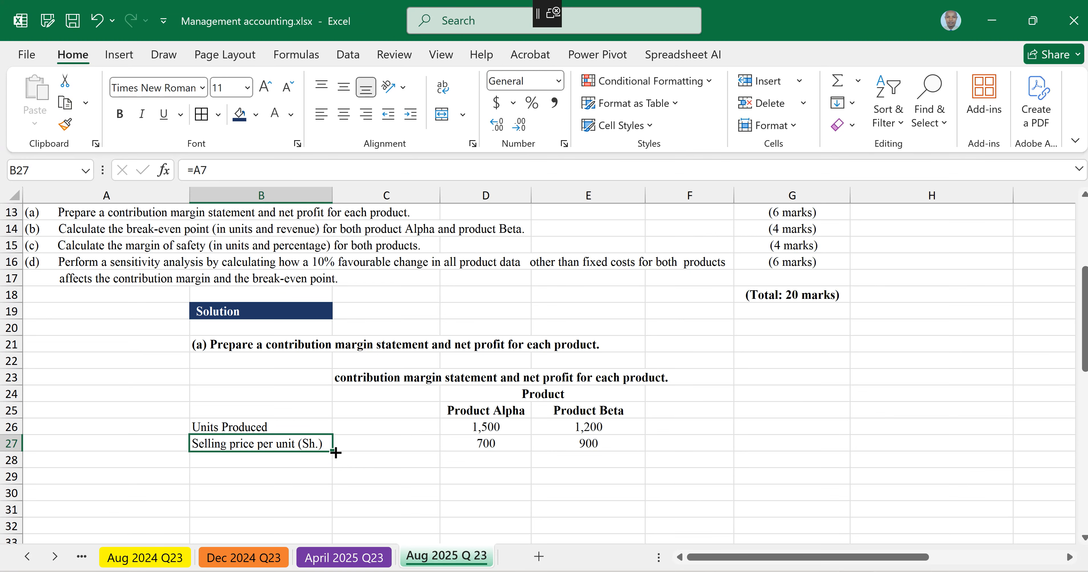
{"action": "left_click_drag", "start_coordinate": [332, 452], "coordinate": [335, 466]}
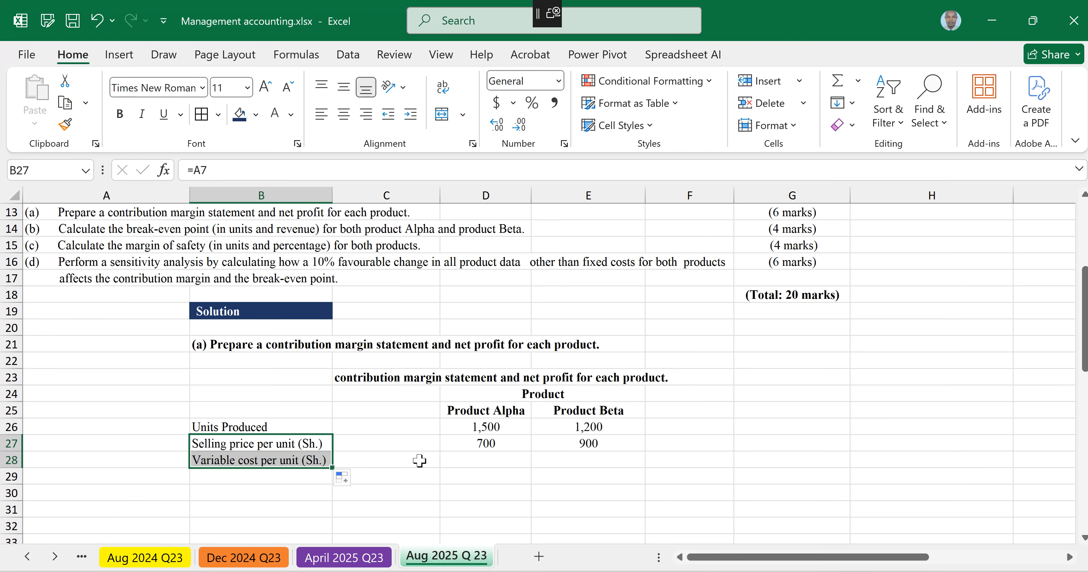
Step: Fill the formulas in D27 and E27 down to row 28 to bring in each product's variable cost per unit
{"action": "left_click", "coordinate": [479, 444]}
{"action": "left_click_drag", "start_coordinate": [532, 451], "coordinate": [544, 464]}
{"action": "left_click", "coordinate": [634, 445]}
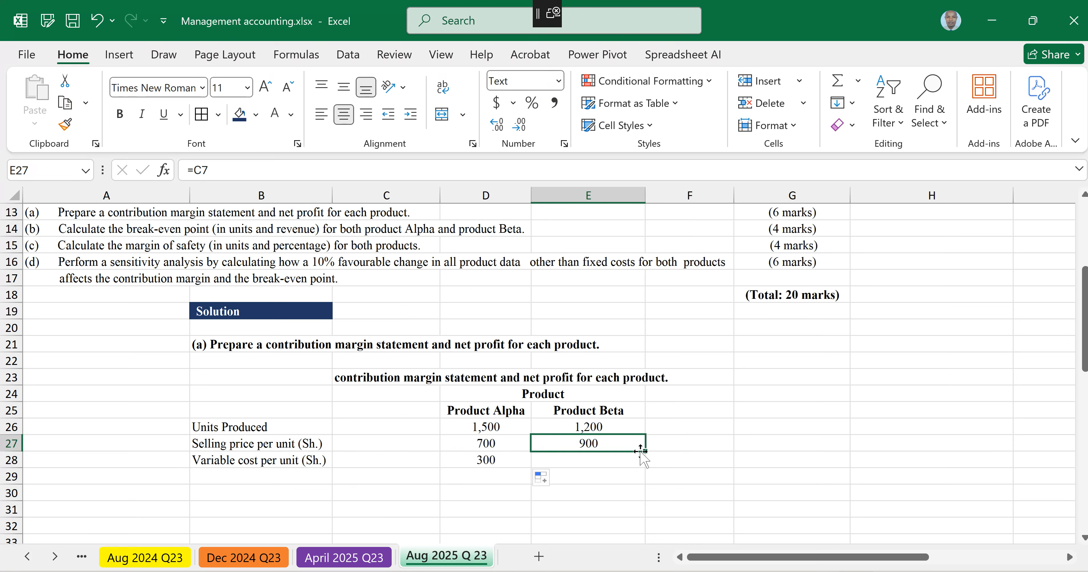
{"action": "left_click_drag", "start_coordinate": [645, 451], "coordinate": [649, 469]}
Step: Try to show Product Alpha's variable cost in D28 as a negative with =-B8
{"action": "double_click", "coordinate": [451, 461]}
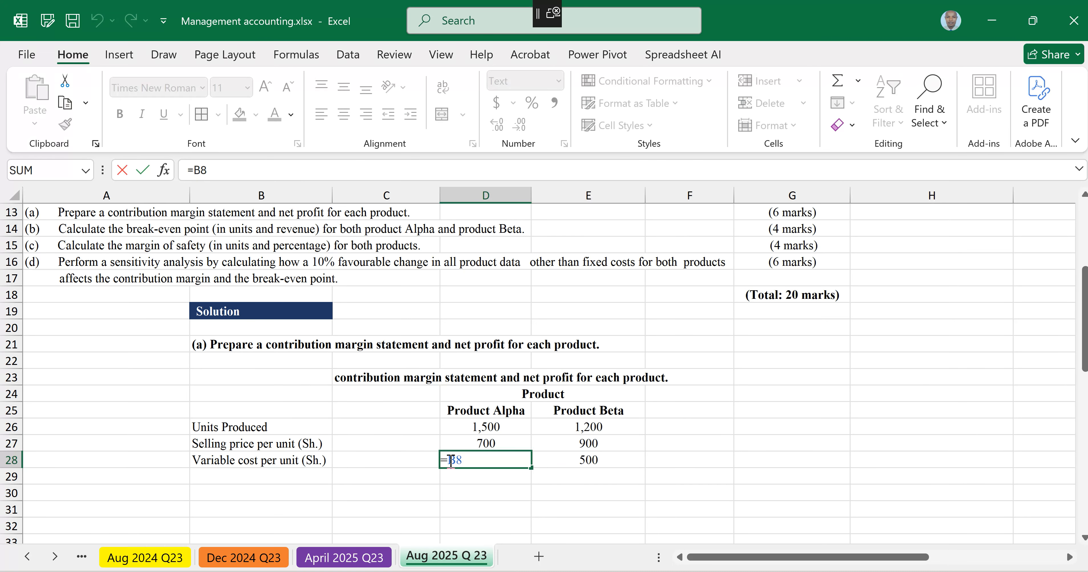
{"action": "type", "text": "-"}
{"action": "key", "text": "Return"}
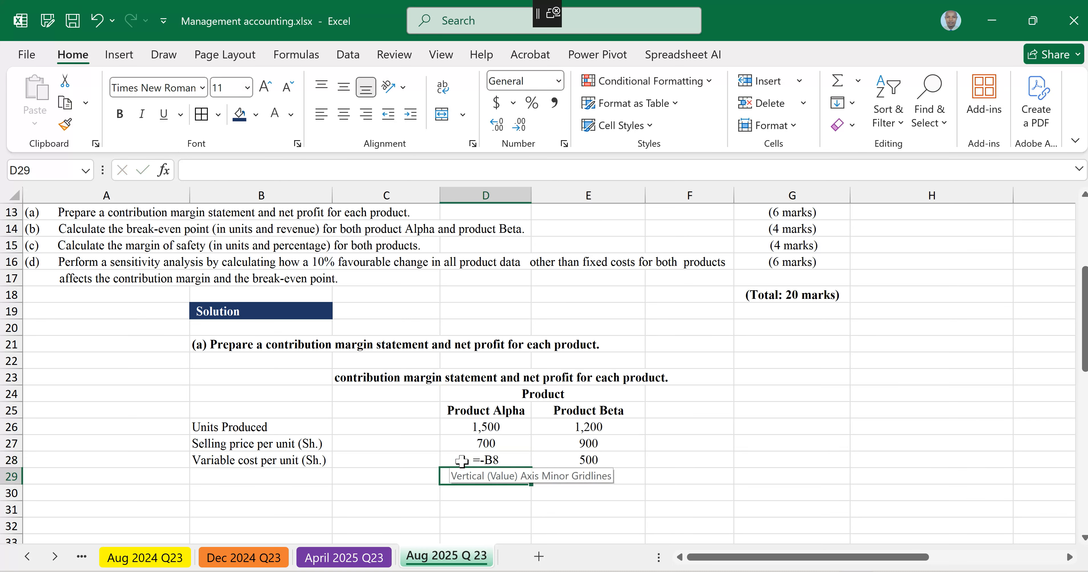
{"action": "left_click", "coordinate": [482, 460]}
{"action": "key", "text": "Return"}
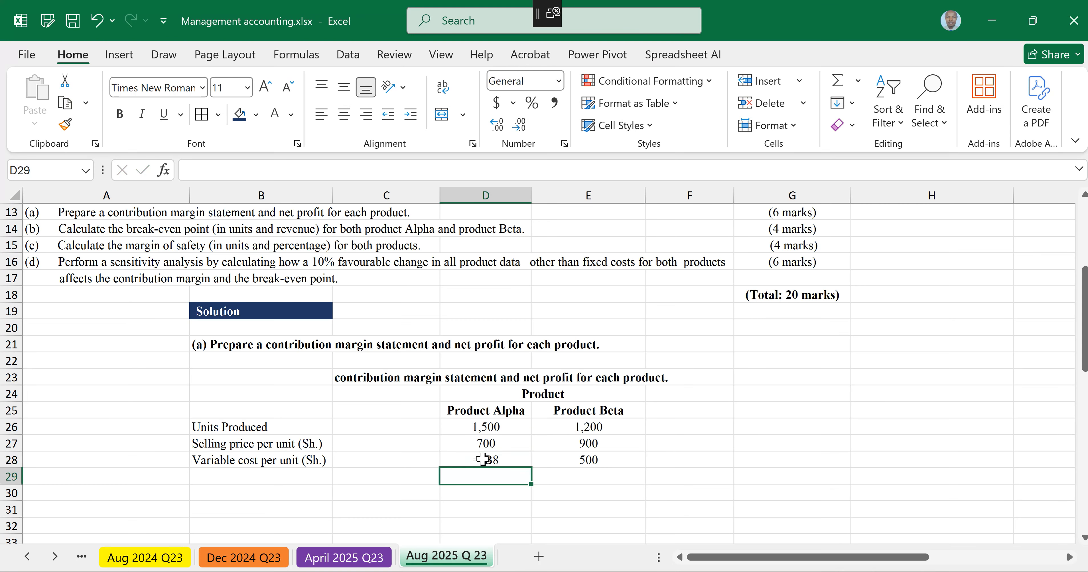
{"action": "left_click", "coordinate": [482, 460]}
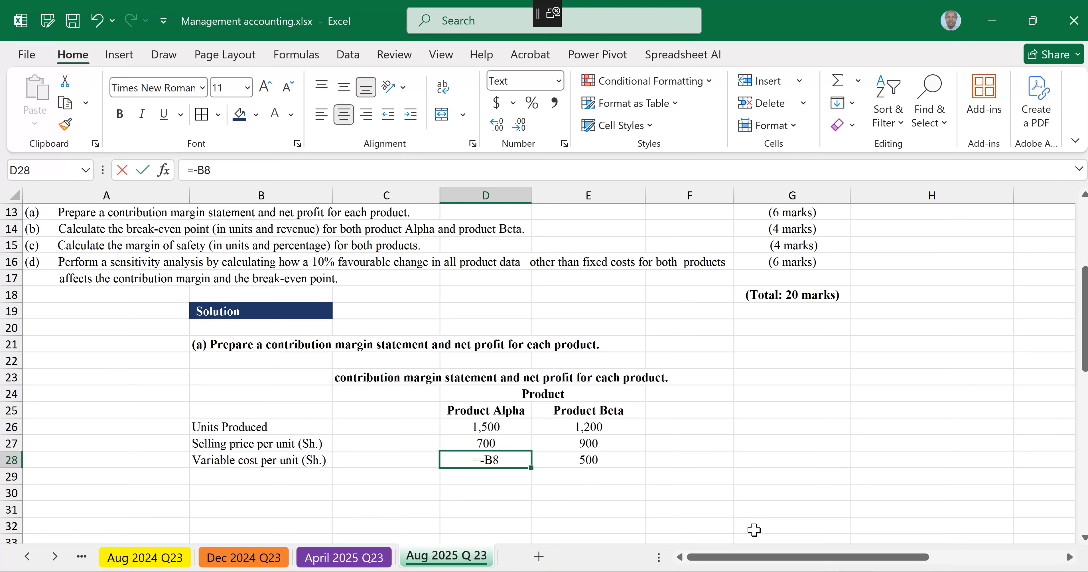
{"action": "type", "text": "=-"}
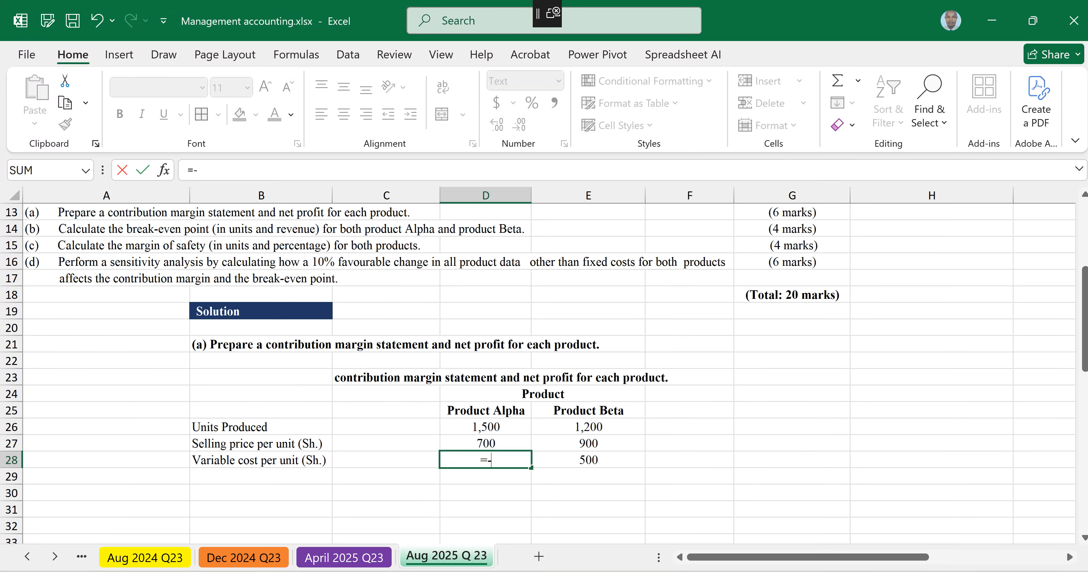
{"action": "scroll", "coordinate": [545, 367], "scroll_direction": "up", "scroll_amount": 3}
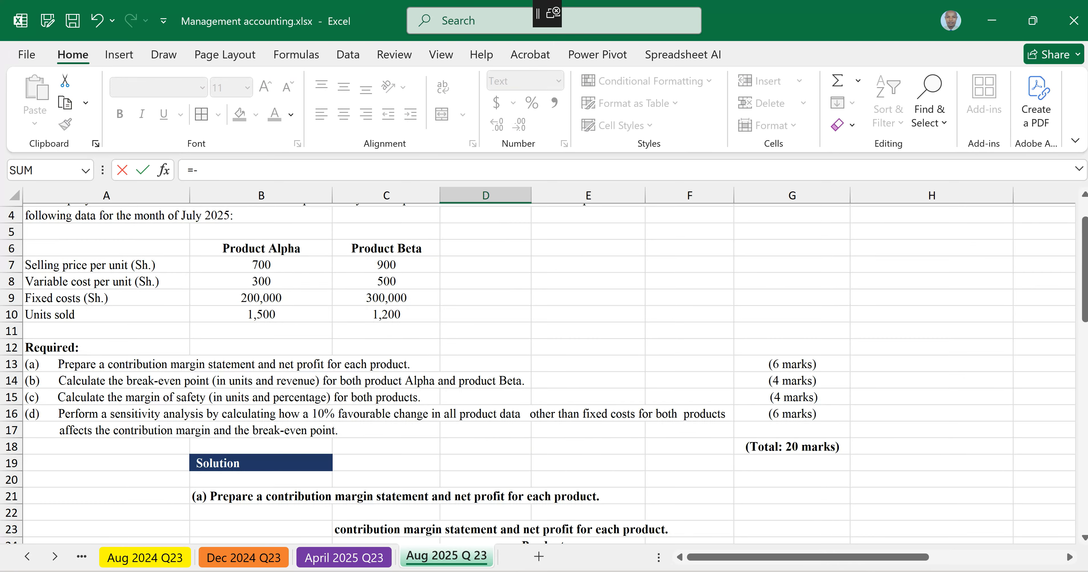
{"action": "left_click", "coordinate": [260, 281]}
{"action": "key", "text": "Return"}
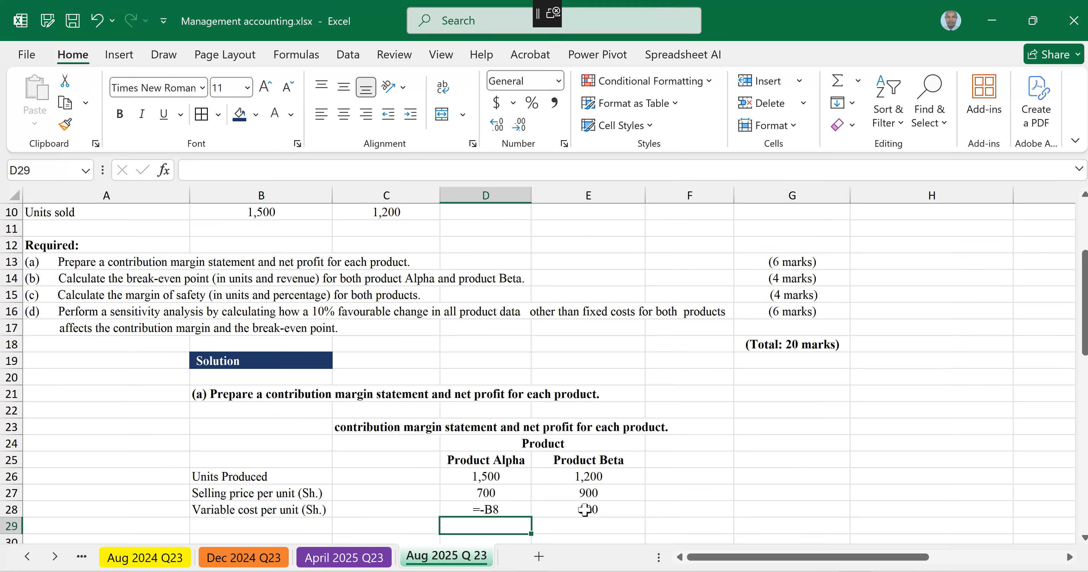
Step: Undo the negative formula in D28 and the earlier filled variable cost values in row 28
{"action": "left_click", "coordinate": [500, 510]}
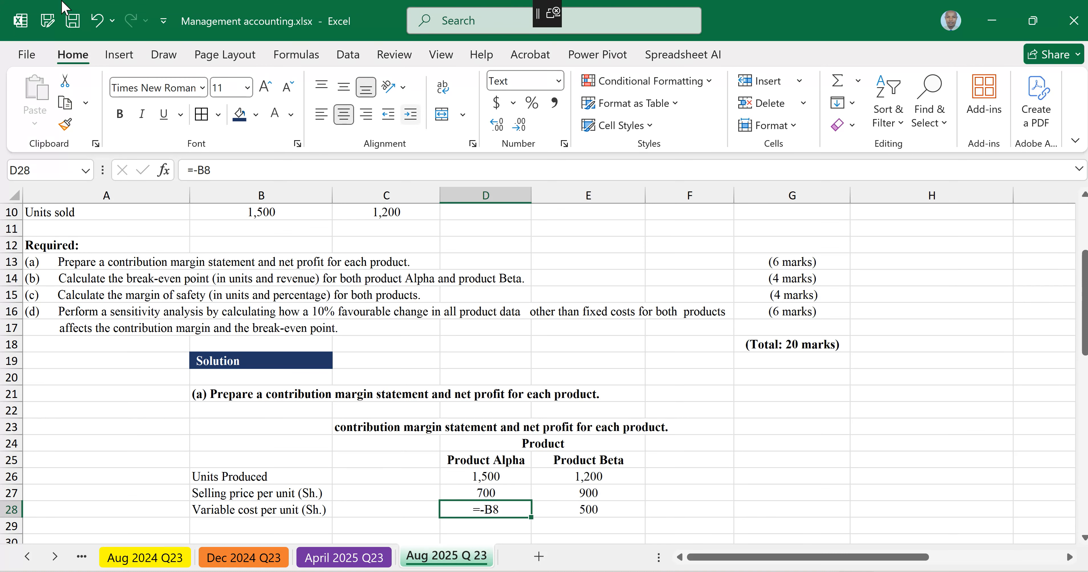
{"action": "left_click", "coordinate": [98, 21]}
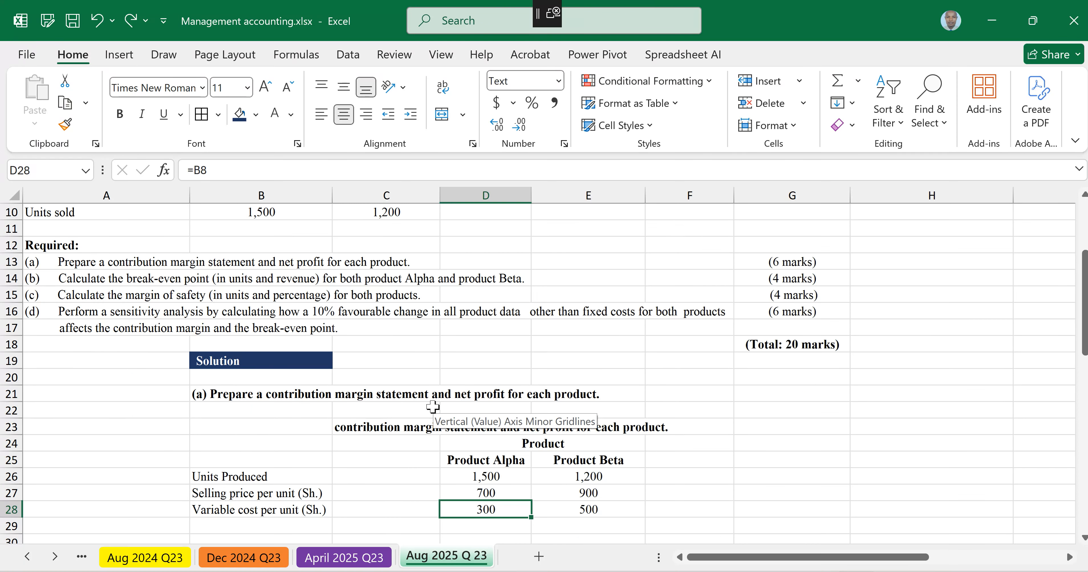
{"action": "key", "text": "ctrl+z"}
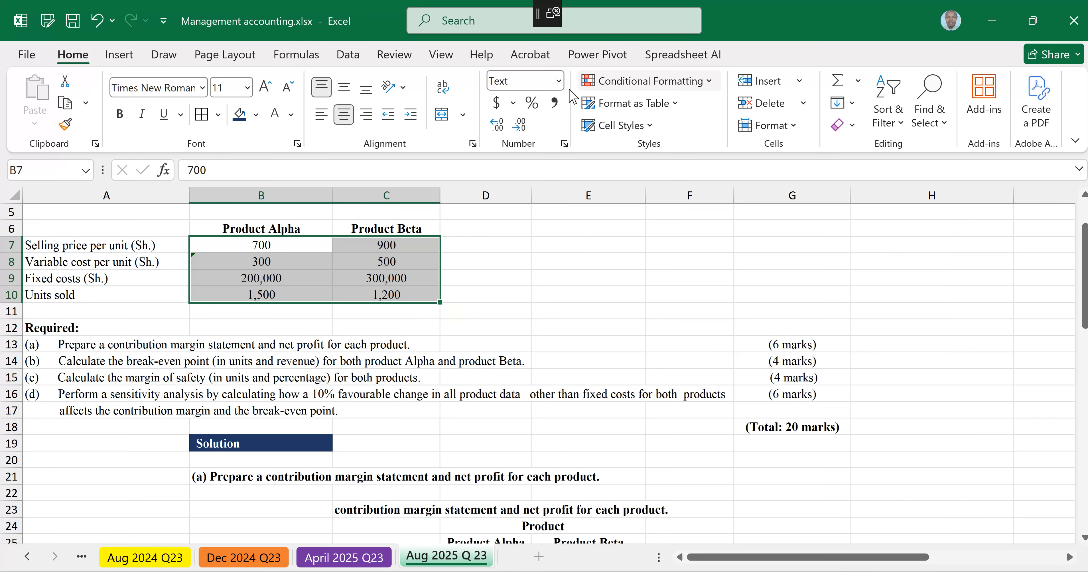
Step: Format the question data in B7:C10 with the custom number format #,##0_);(#,##0)
{"action": "left_click", "coordinate": [555, 85]}
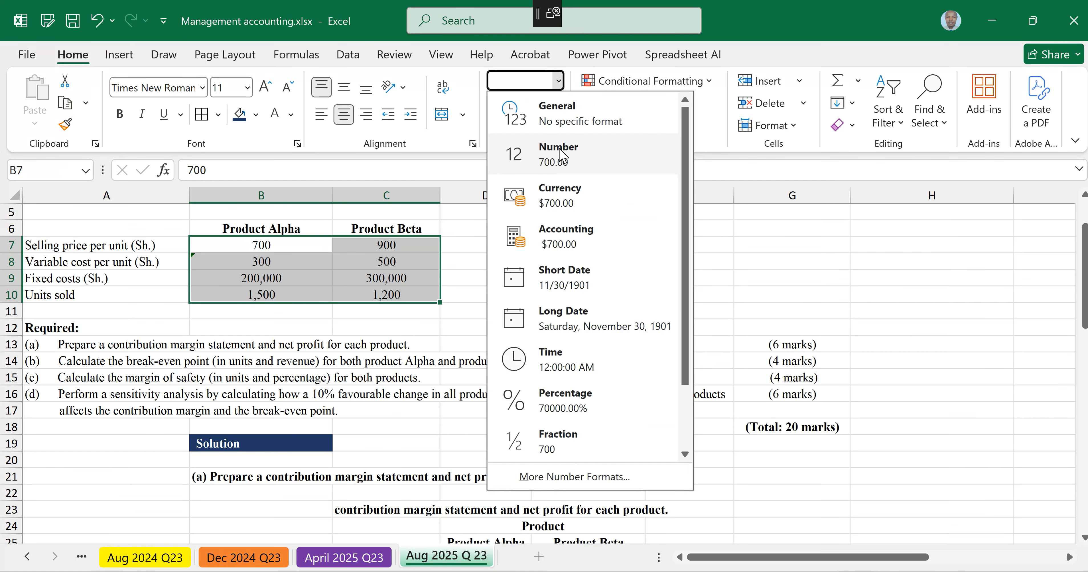
{"action": "left_click", "coordinate": [520, 157]}
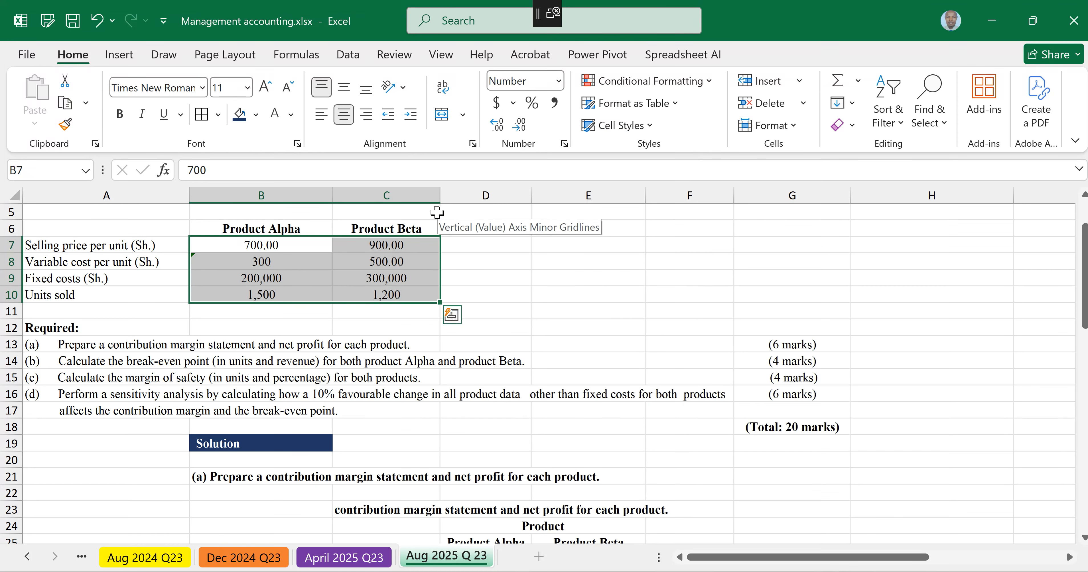
{"action": "key", "text": "ctrl+1"}
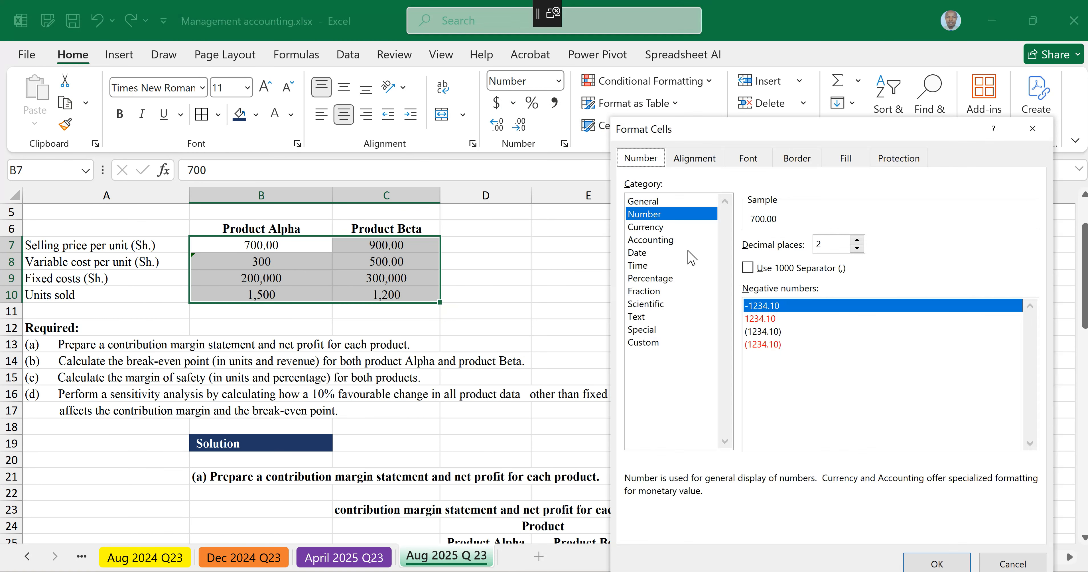
{"action": "left_click", "coordinate": [656, 342]}
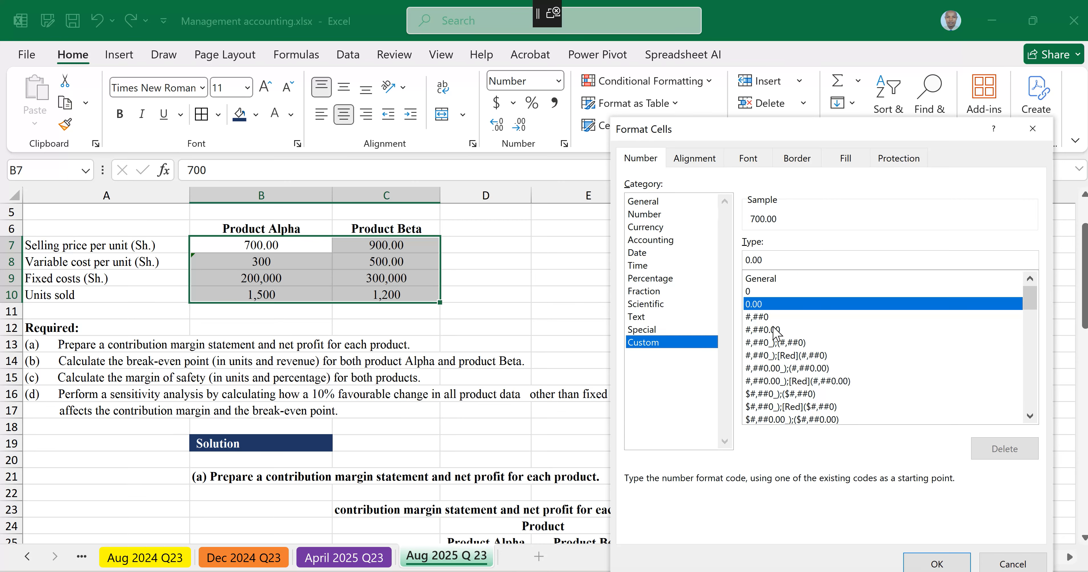
{"action": "left_click", "coordinate": [778, 343]}
{"action": "left_click", "coordinate": [936, 554]}
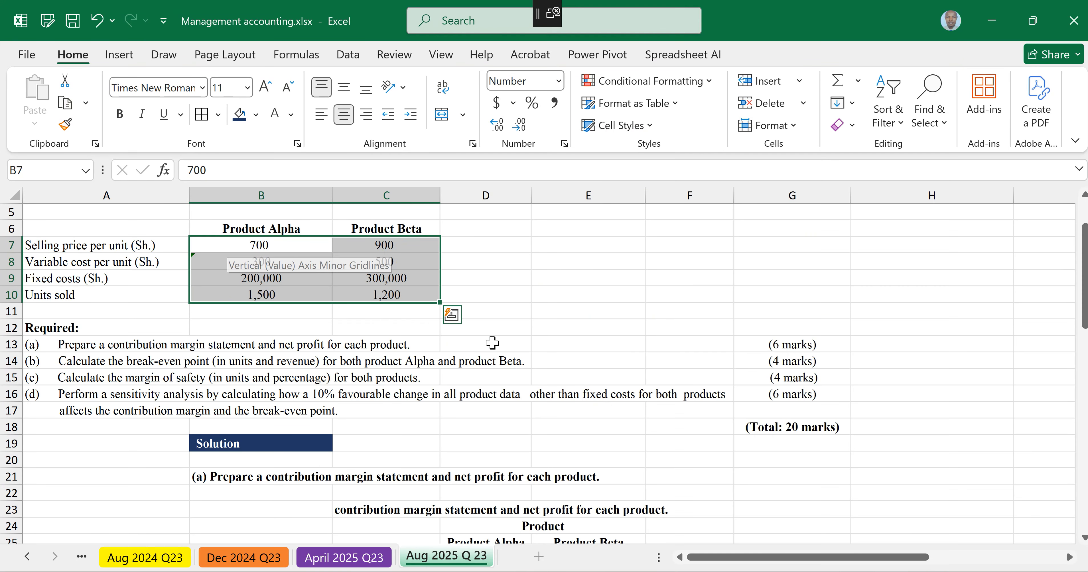
Step: Enter =-B8 in D28 as Product Alpha's negative variable cost per unit and fill it across to E28
{"action": "scroll", "coordinate": [492, 343], "scroll_direction": "down", "scroll_amount": 4}
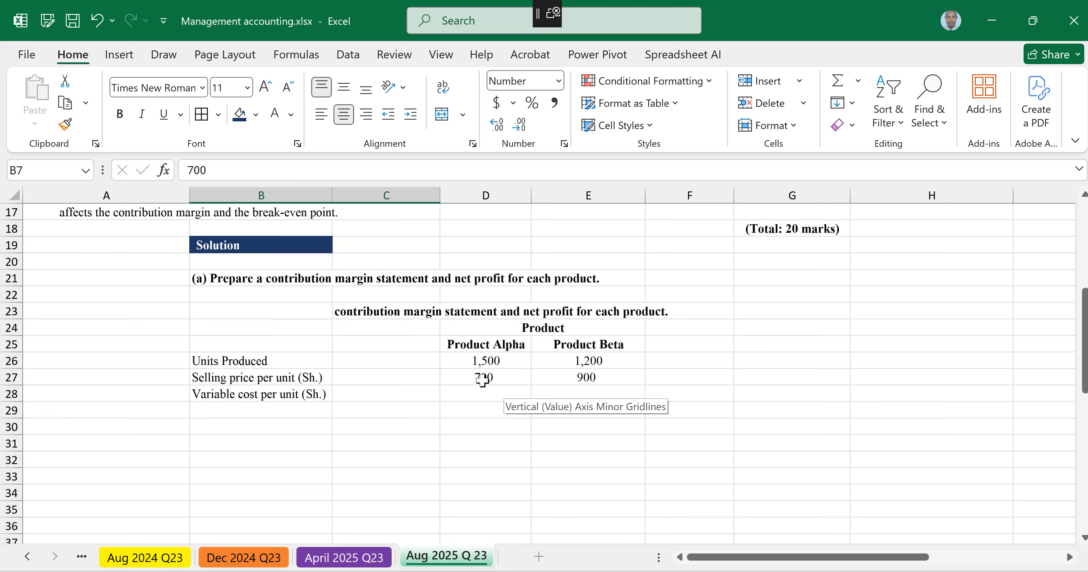
{"action": "left_click", "coordinate": [487, 396]}
{"action": "type", "text": "="}
{"action": "scroll", "coordinate": [489, 397], "scroll_direction": "up", "scroll_amount": 4}
{"action": "type", "text": "-"}
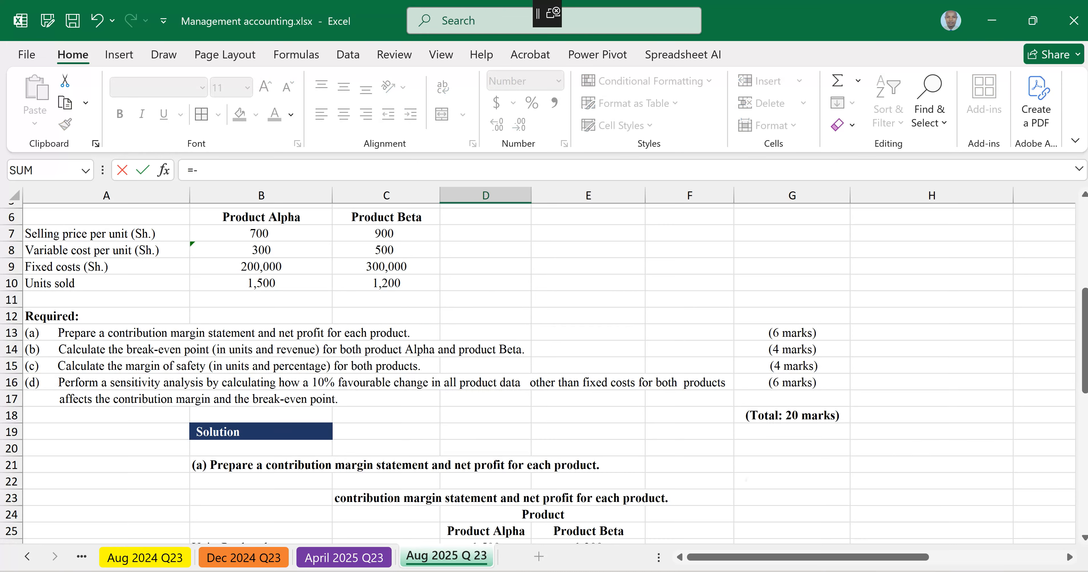
{"action": "left_click", "coordinate": [261, 250]}
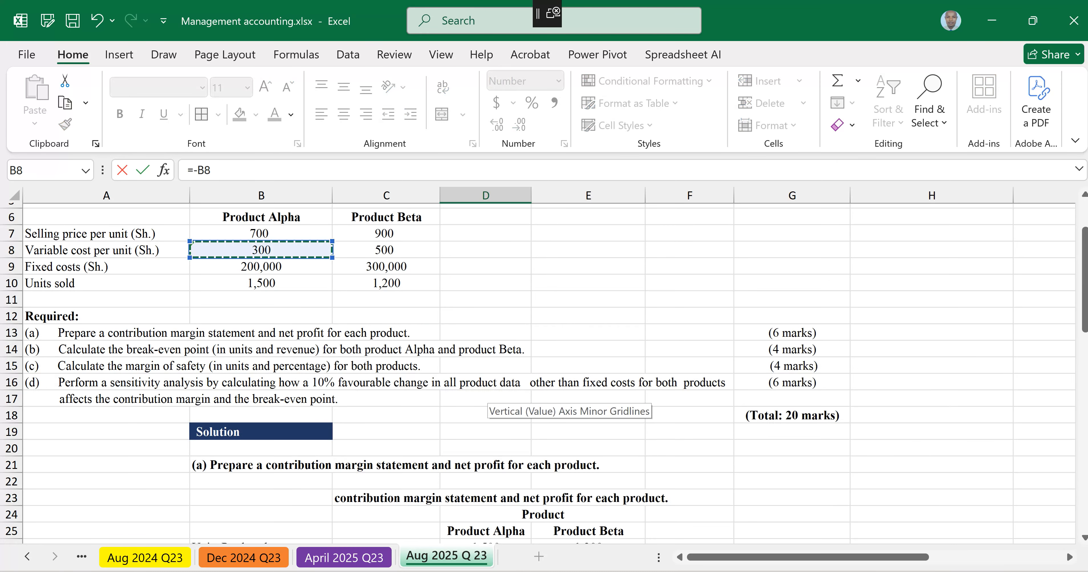
{"action": "key", "text": "Return"}
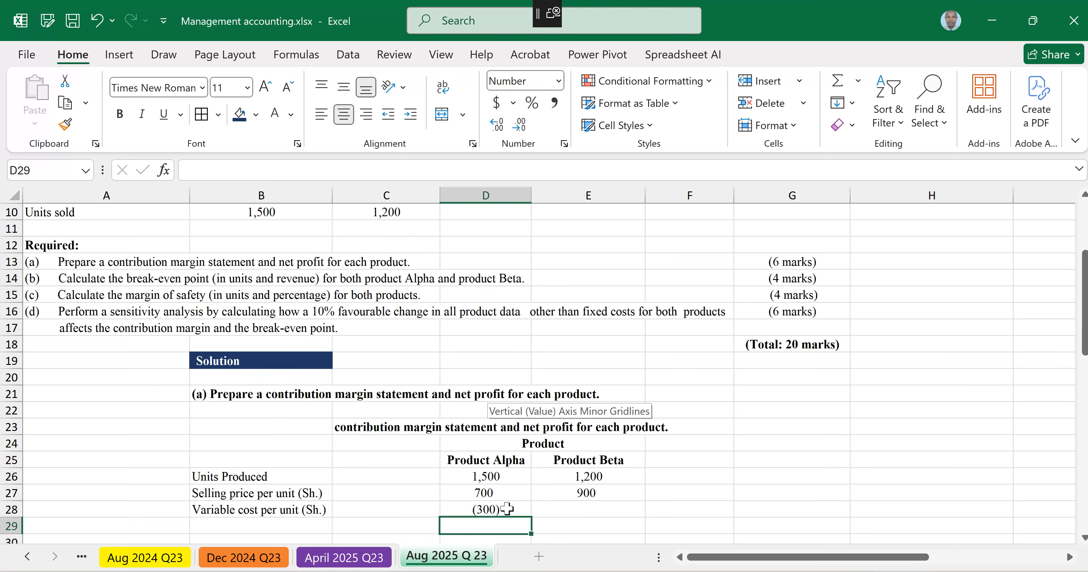
{"action": "left_click", "coordinate": [531, 517]}
{"action": "left_click_drag", "start_coordinate": [578, 513], "coordinate": [593, 514]}
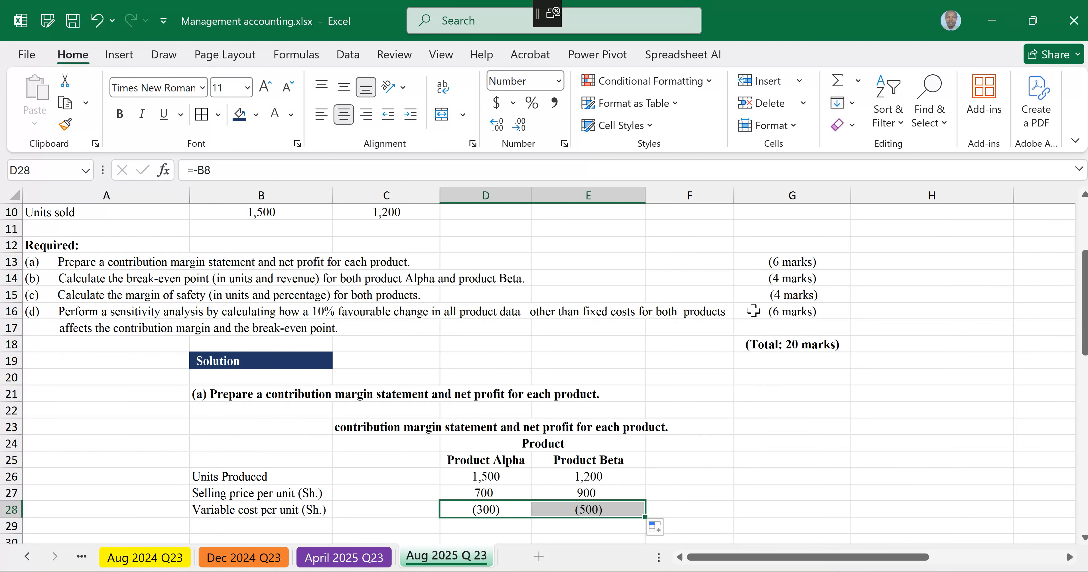
Step: Add the row label "Contribution per unit" in B29 and underline the variable costs in D28:E28
{"action": "scroll", "coordinate": [338, 442], "scroll_direction": "down", "scroll_amount": 2}
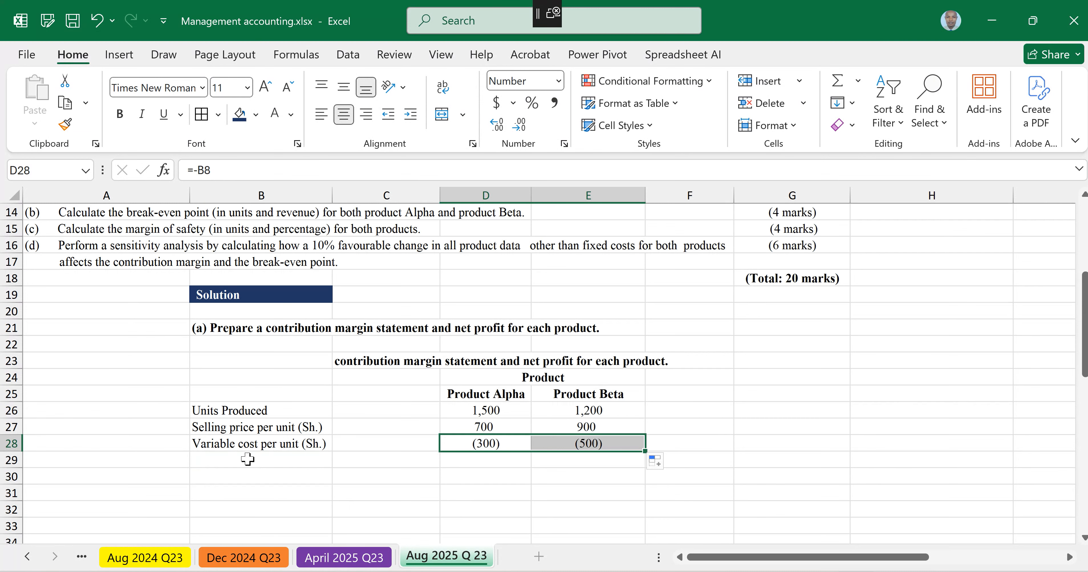
{"action": "left_click", "coordinate": [273, 465]}
{"action": "type", "text": "Co"}
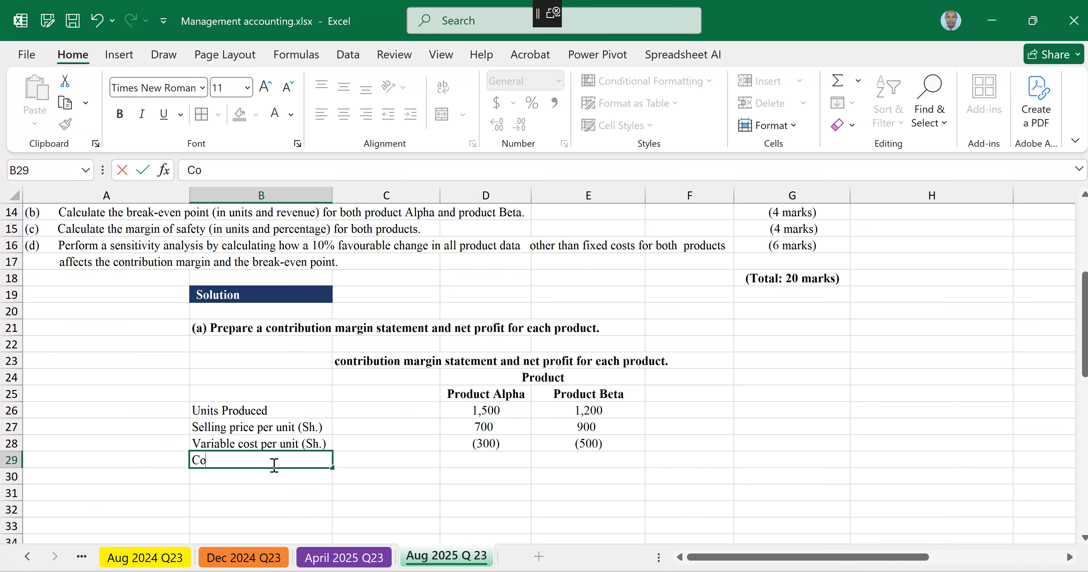
{"action": "type", "text": "ntributio"}
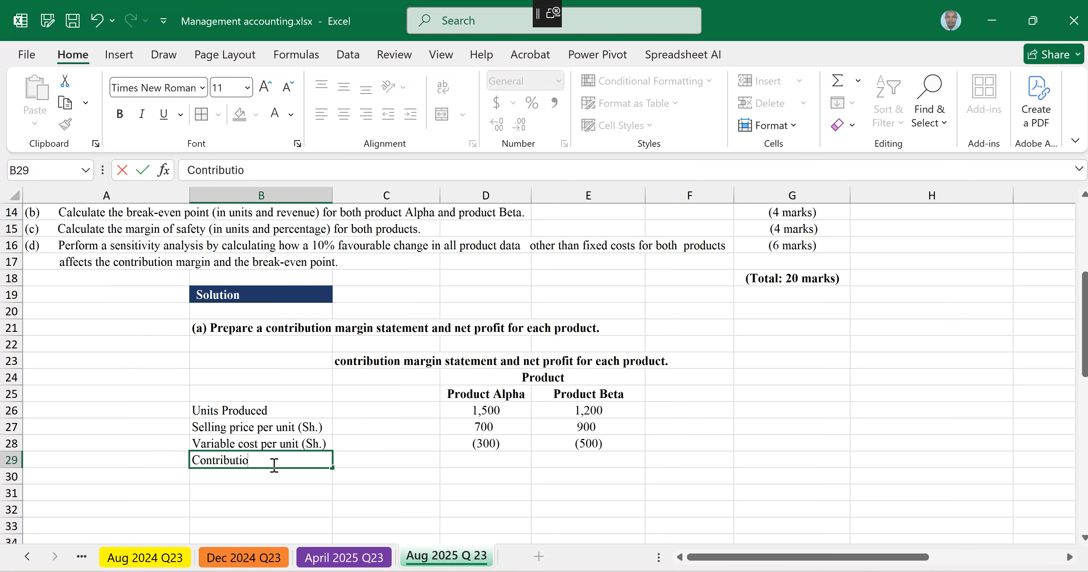
{"action": "type", "text": "n per unit"}
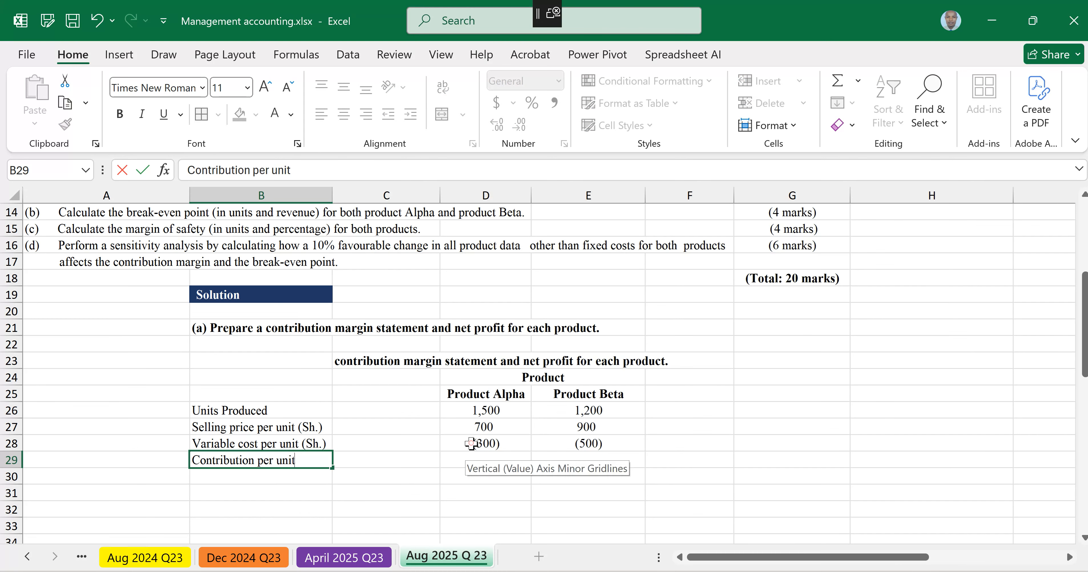
{"action": "left_click_drag", "start_coordinate": [470, 444], "coordinate": [558, 442]}
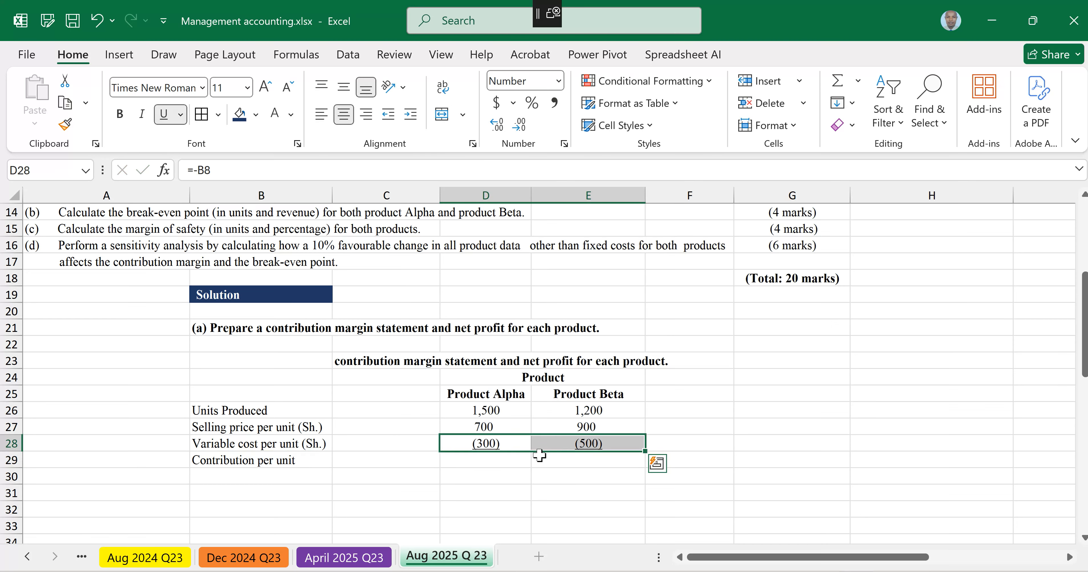
Step: Calculate Product Alpha's contribution per unit in D29 with =D27+D28 and fill it across to E29 for Product Beta
{"action": "left_click", "coordinate": [485, 461]}
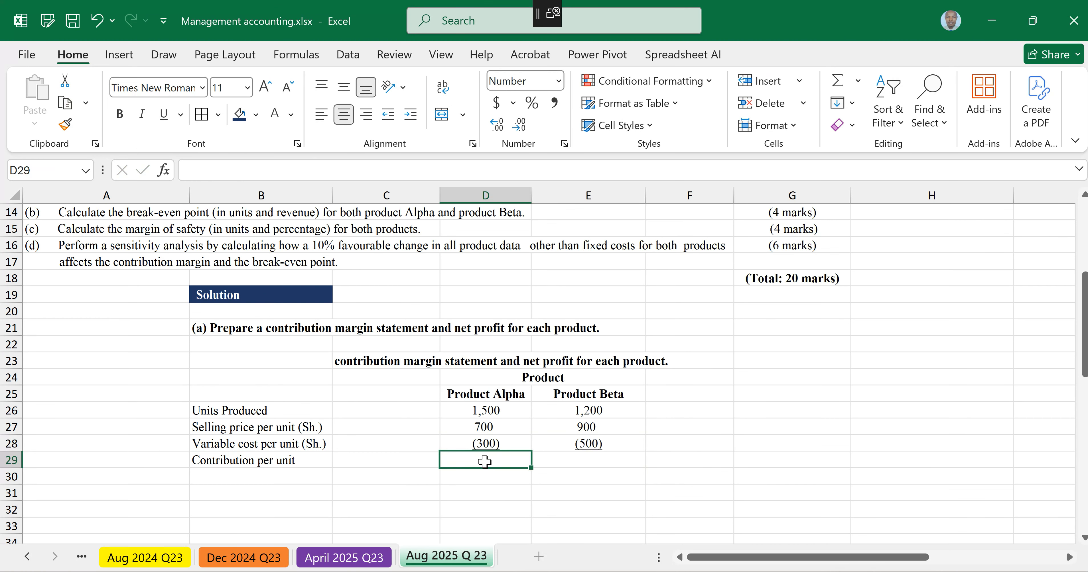
{"action": "type", "text": "="}
{"action": "left_click", "coordinate": [485, 428]}
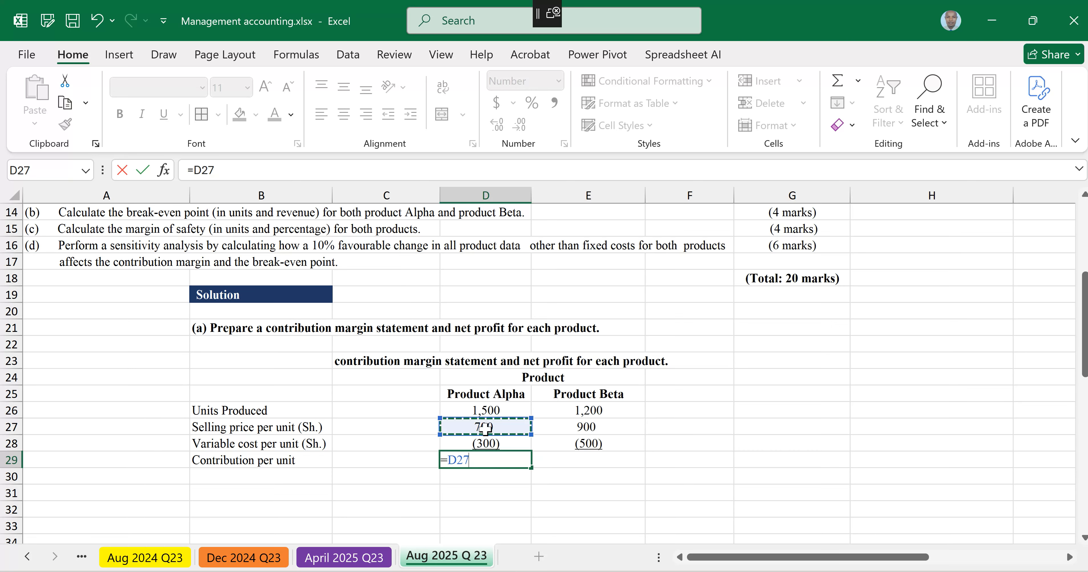
{"action": "type", "text": "+"}
{"action": "left_click", "coordinate": [487, 443]}
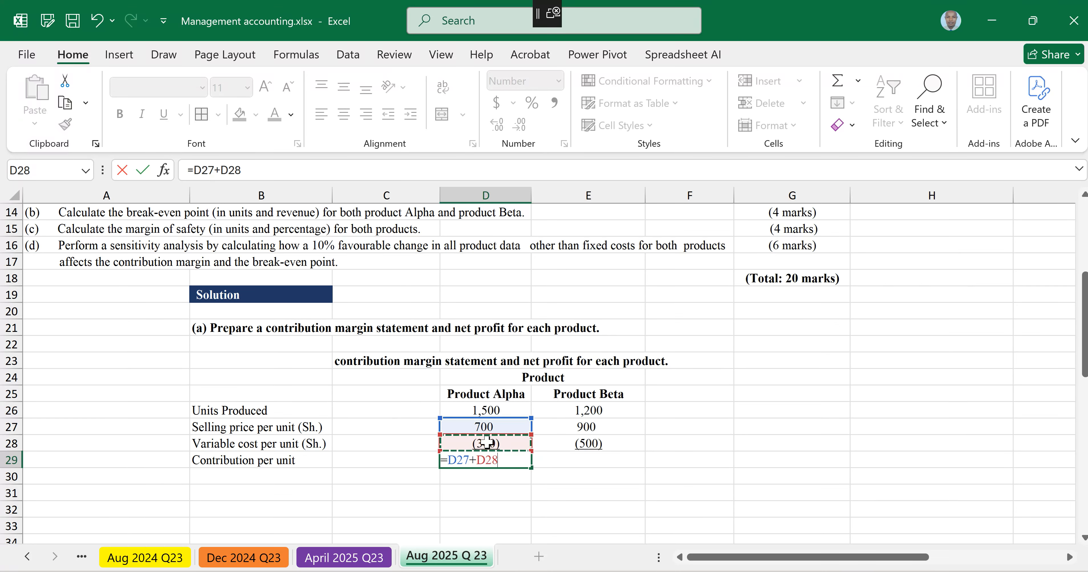
{"action": "key", "text": "Return"}
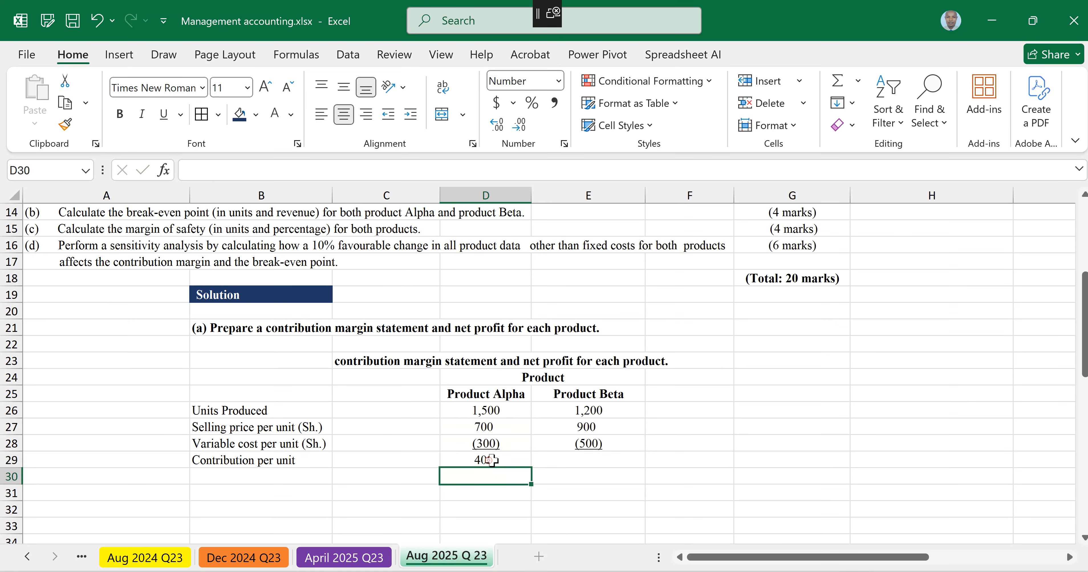
{"action": "left_click_drag", "start_coordinate": [492, 460], "coordinate": [593, 462]}
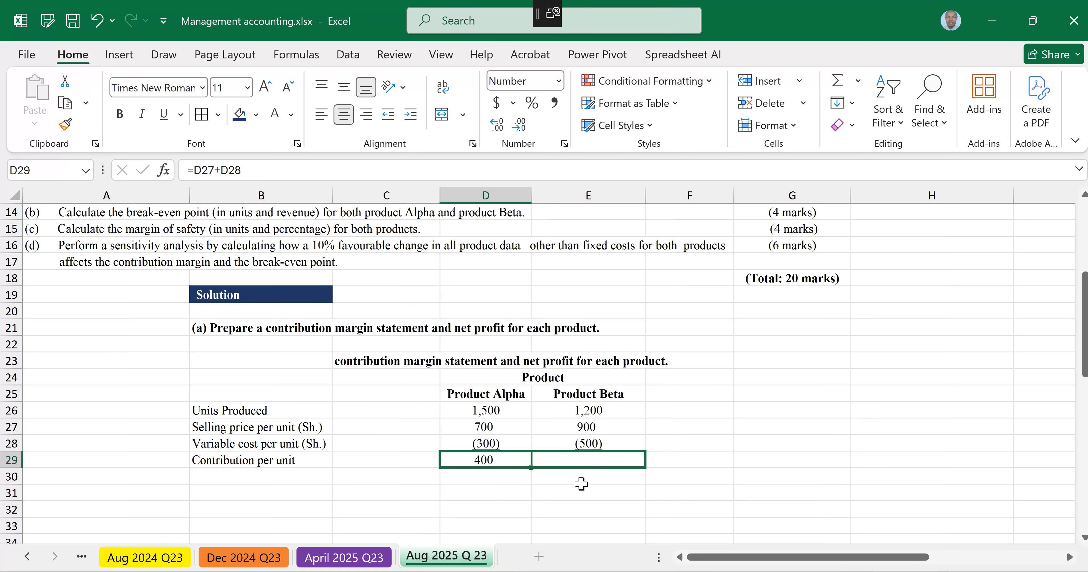
{"action": "key", "text": "ctrl+r"}
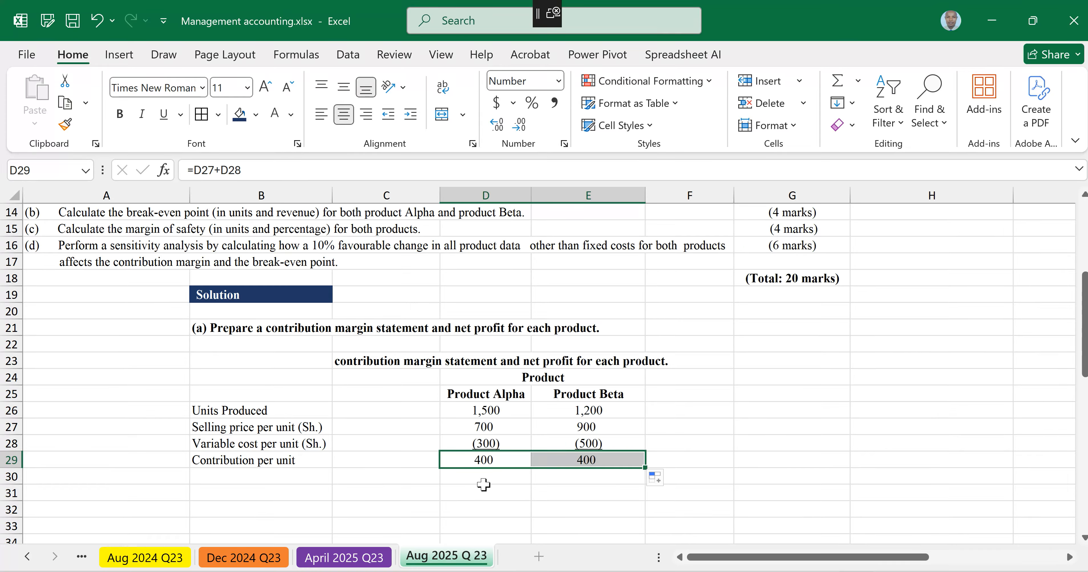
Step: Add the row label "Total contribution" in B30
{"action": "left_click", "coordinate": [212, 476]}
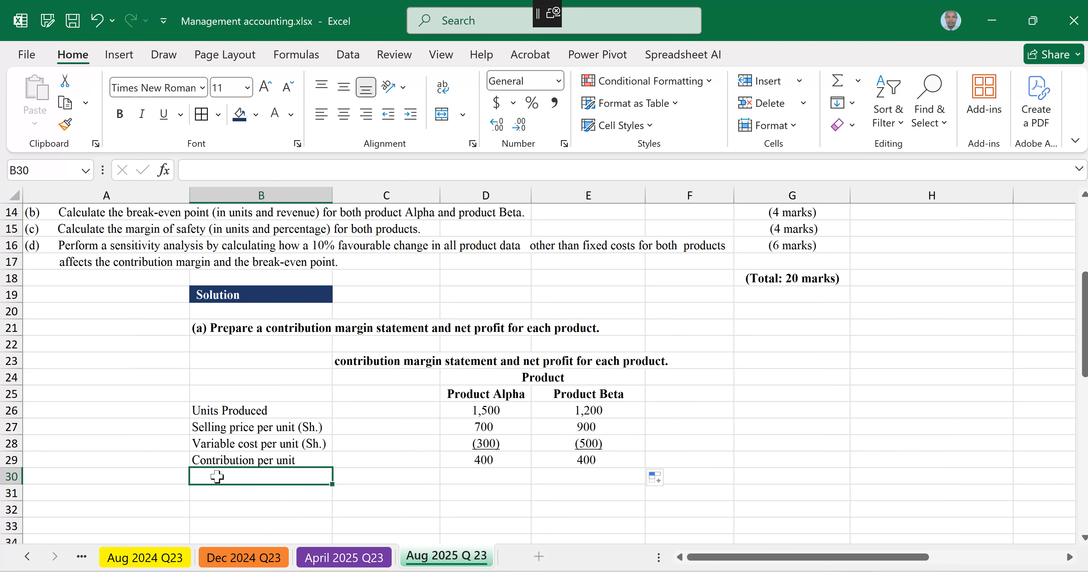
{"action": "type", "text": "To"}
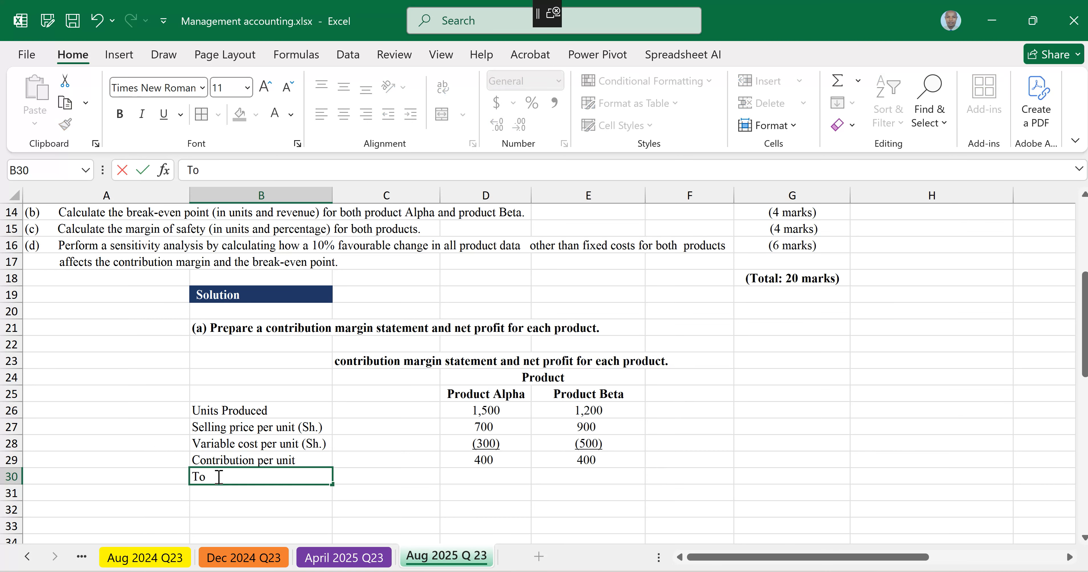
{"action": "type", "text": "tal contri"}
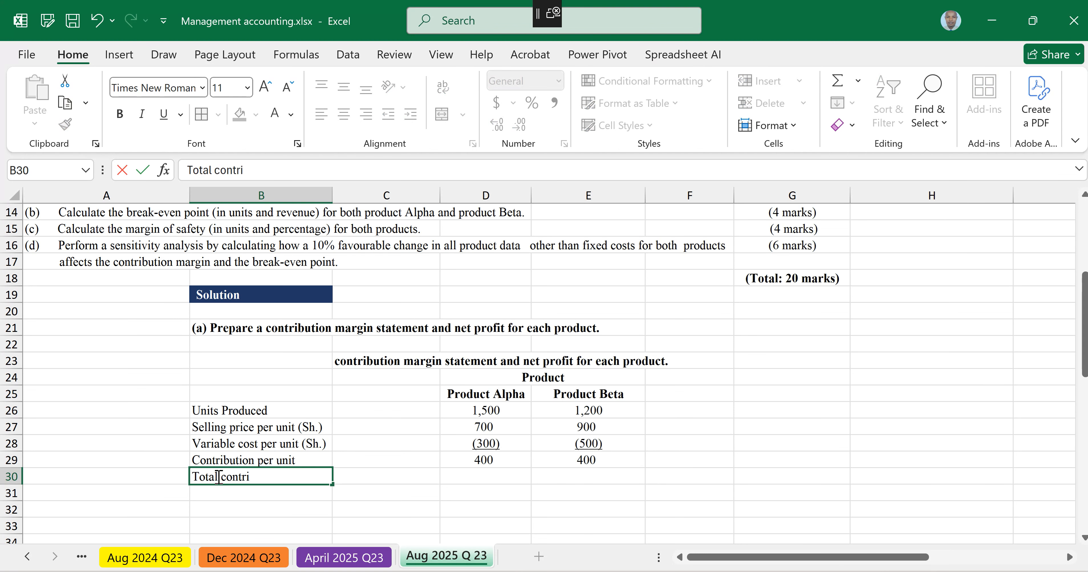
{"action": "type", "text": "bution"}
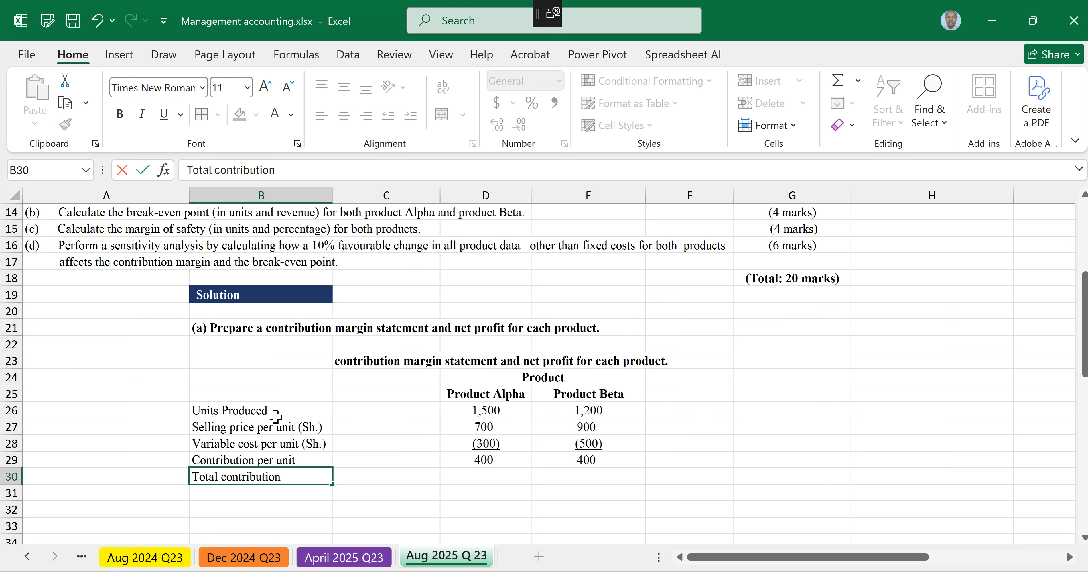
Step: Extend the row label in B30 to read "Total contribution(CPU*Units produced)"
{"action": "scroll", "coordinate": [276, 417], "scroll_direction": "up", "scroll_amount": 4}
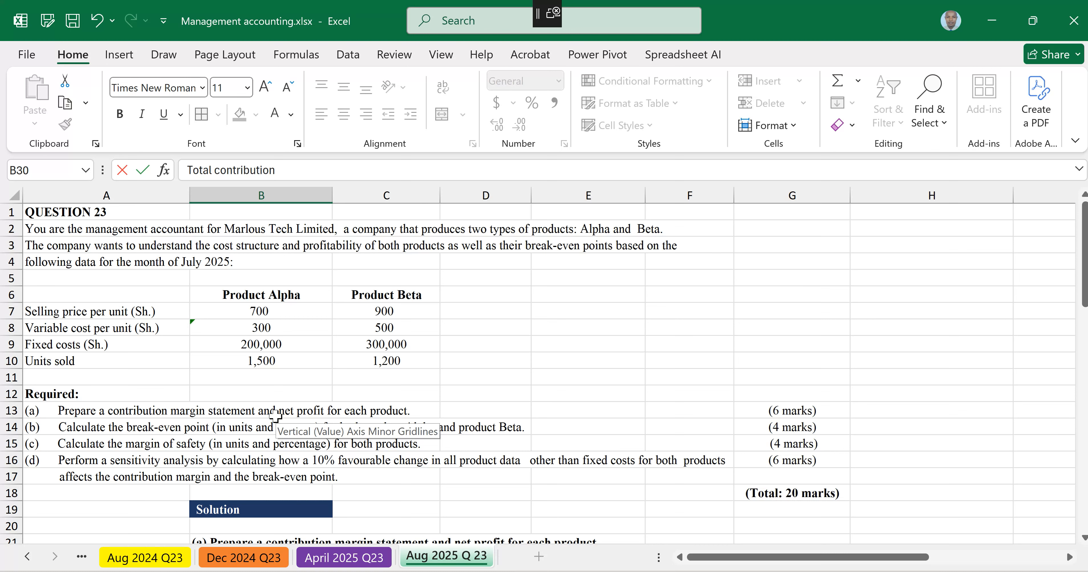
{"action": "scroll", "coordinate": [275, 417], "scroll_direction": "down", "scroll_amount": 4}
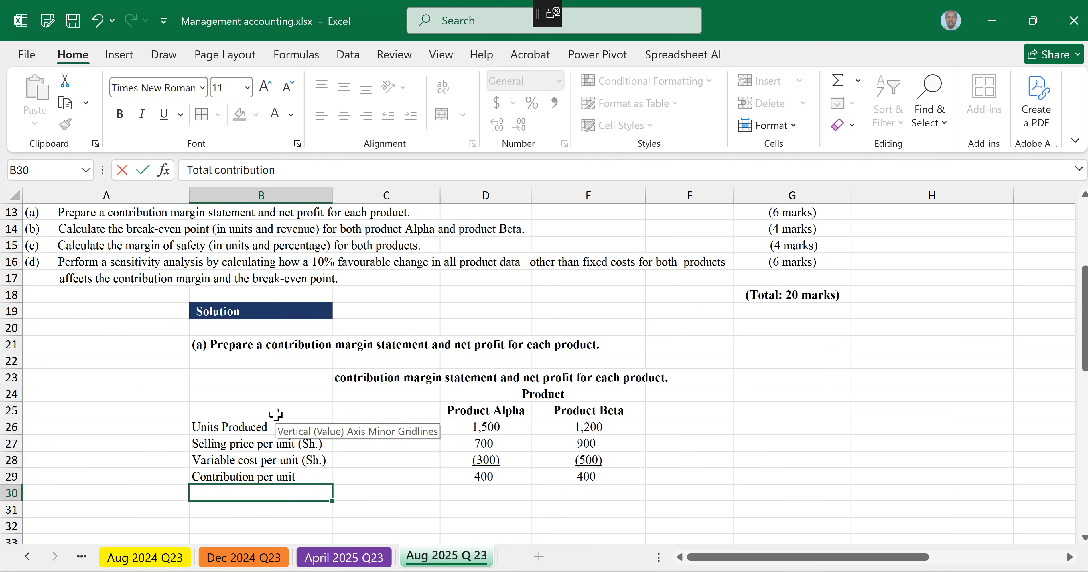
{"action": "scroll", "coordinate": [275, 414], "scroll_direction": "down", "scroll_amount": 1}
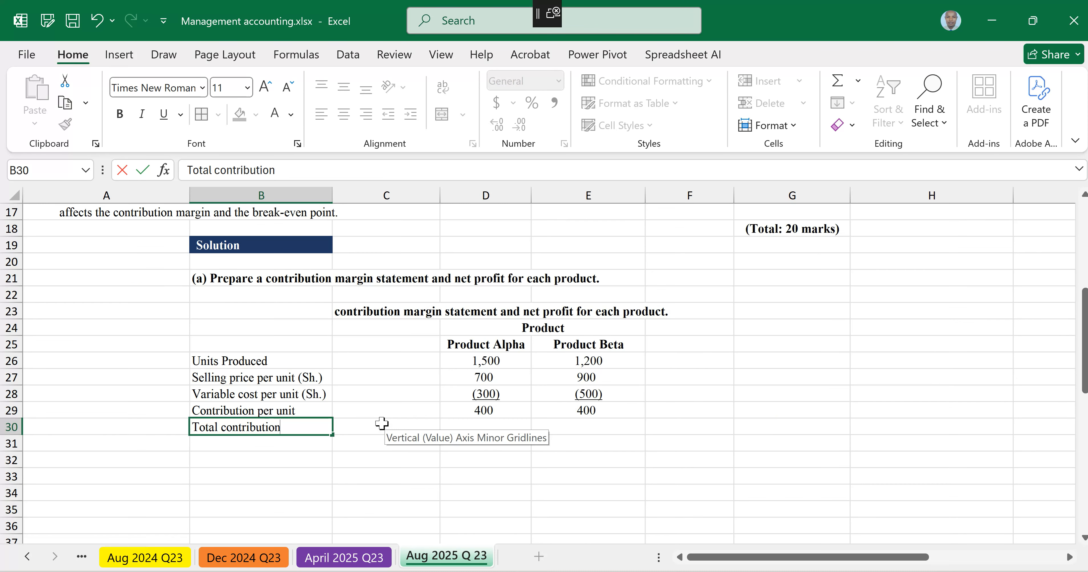
{"action": "type", "text": "(CPU*Units"}
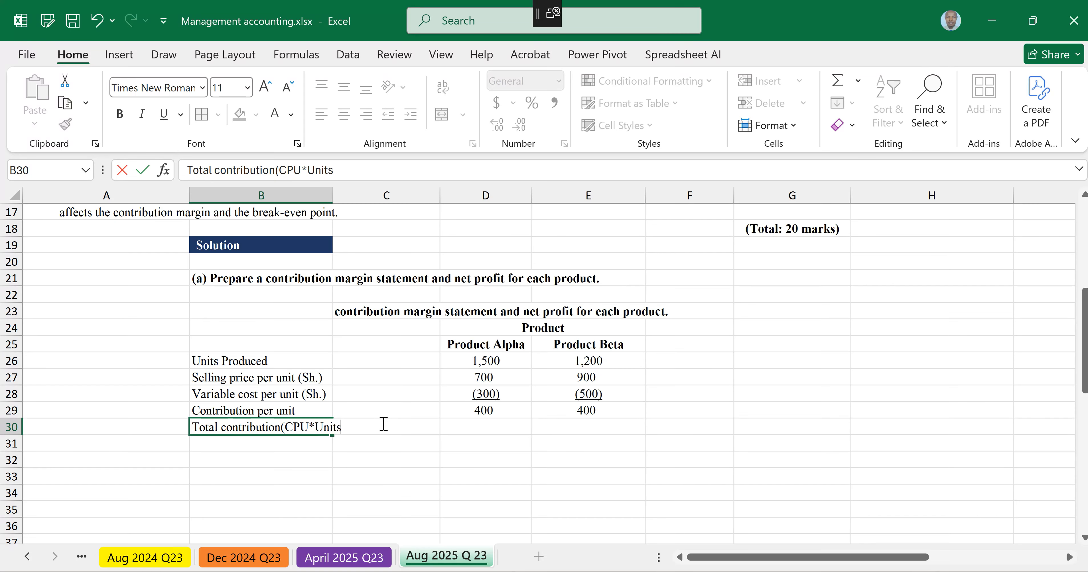
{"action": "type", "text": " produced)"}
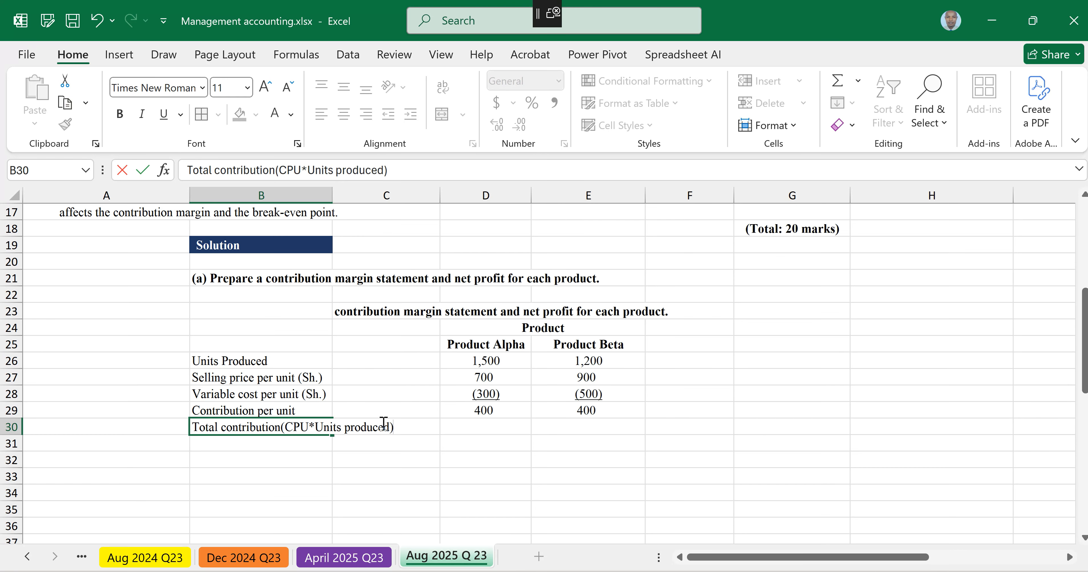
{"action": "key", "text": "Return"}
Step: Calculate Product Alpha's total contribution in D30 with =D26*D29 and fill it across to E30 for Product Beta
{"action": "left_click", "coordinate": [486, 426]}
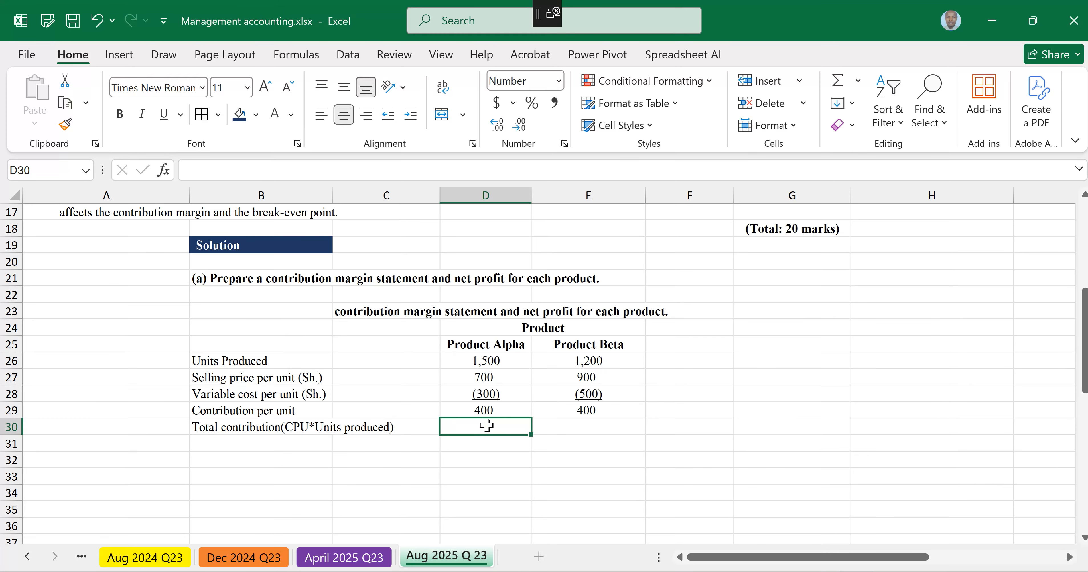
{"action": "type", "text": "="}
{"action": "left_click", "coordinate": [484, 361]}
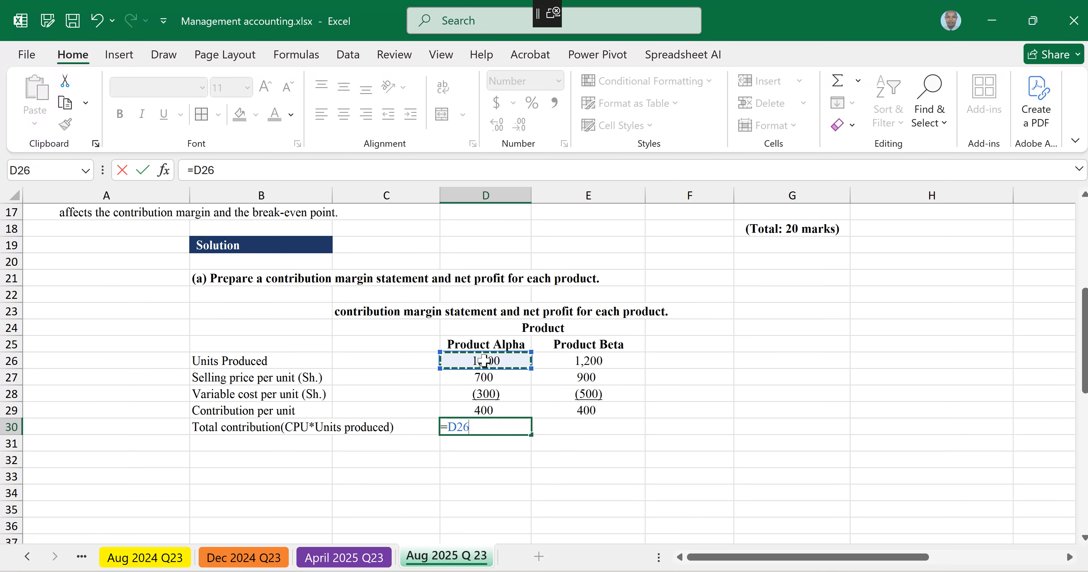
{"action": "type", "text": "*"}
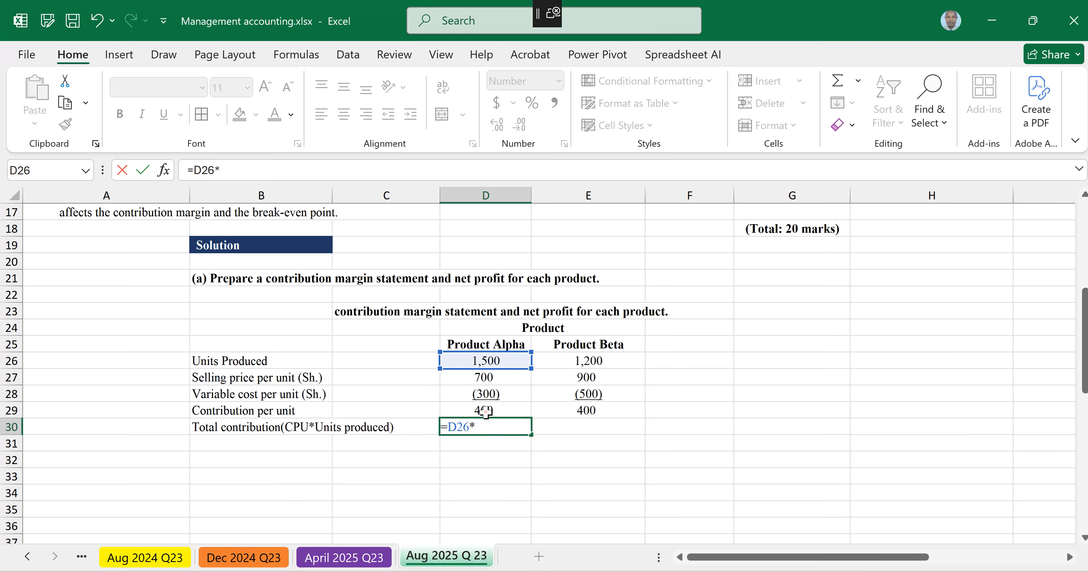
{"action": "left_click", "coordinate": [486, 411]}
{"action": "key", "text": "ctrl+Return"}
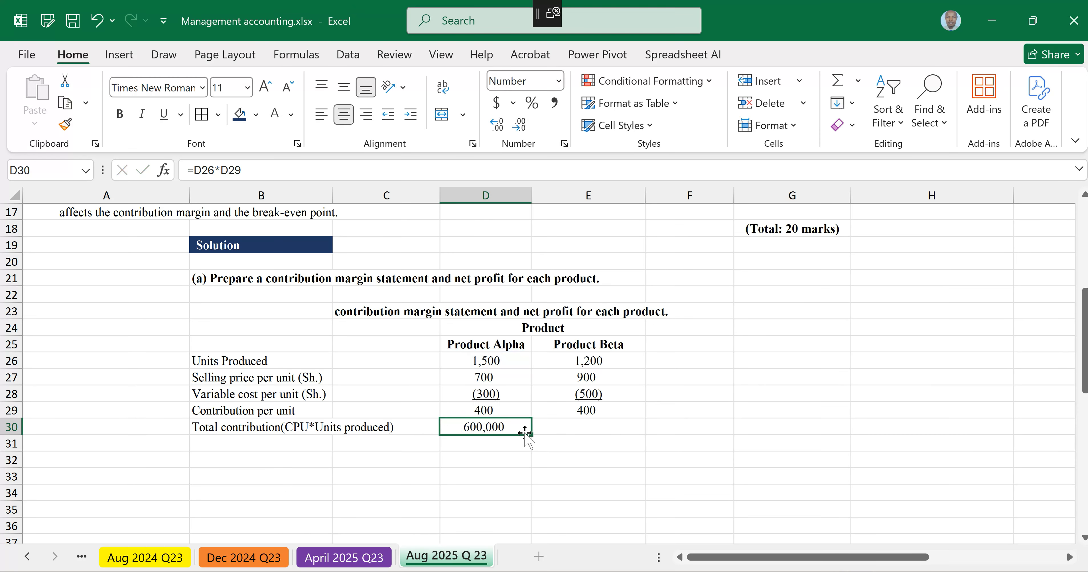
{"action": "left_click_drag", "start_coordinate": [532, 435], "coordinate": [588, 433]}
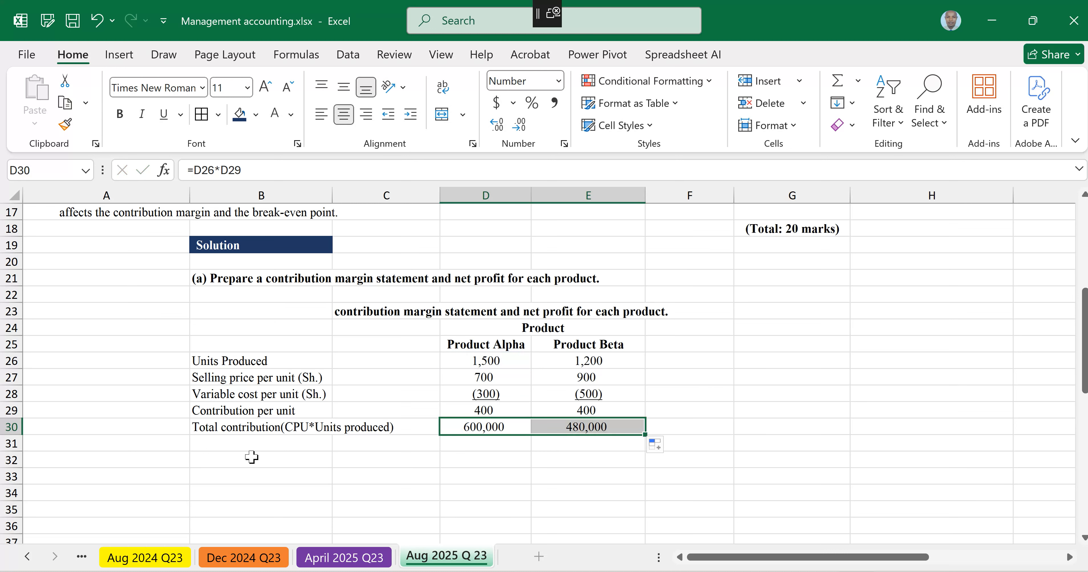
Step: Add the row label "Fixed Cost" in B31
{"action": "left_click", "coordinate": [233, 446]}
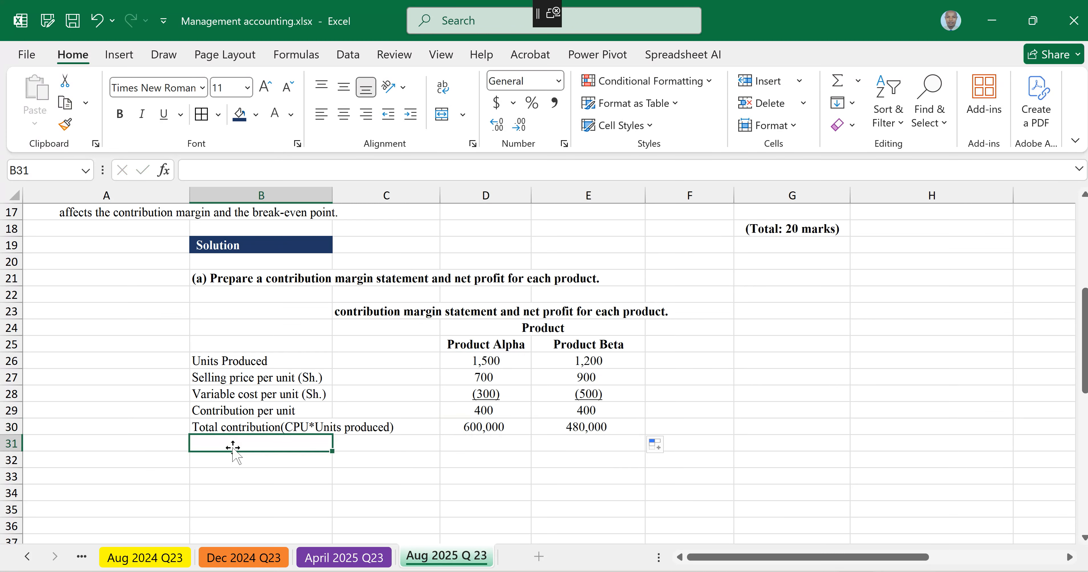
{"action": "type", "text": "Fi"}
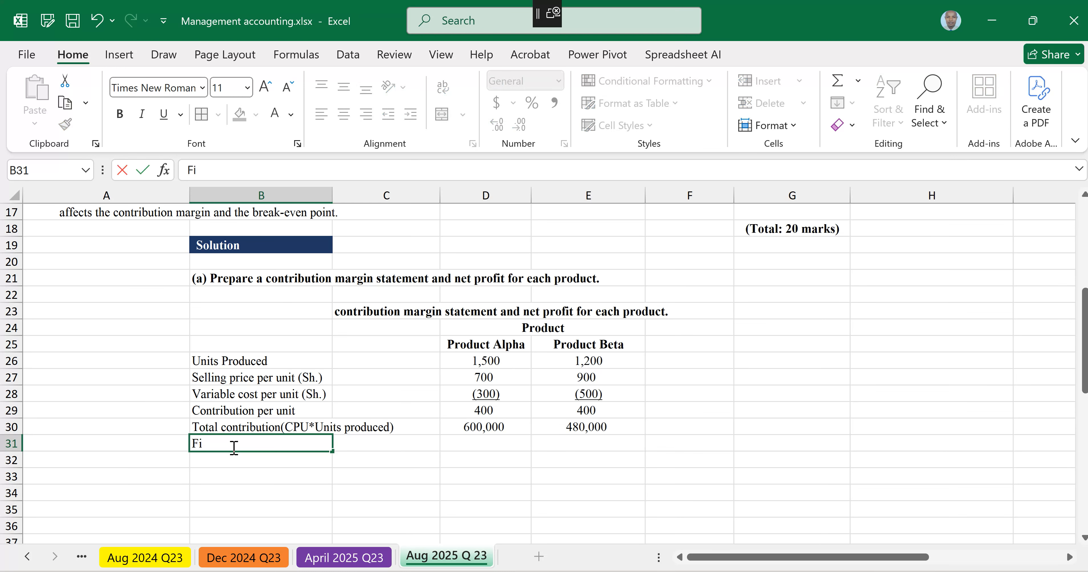
{"action": "type", "text": "xed Cost"}
Step: Enter =-B9 in D31 as Product Alpha's negative fixed cost, fill it across to E31 and underline both cells
{"action": "left_click", "coordinate": [488, 443]}
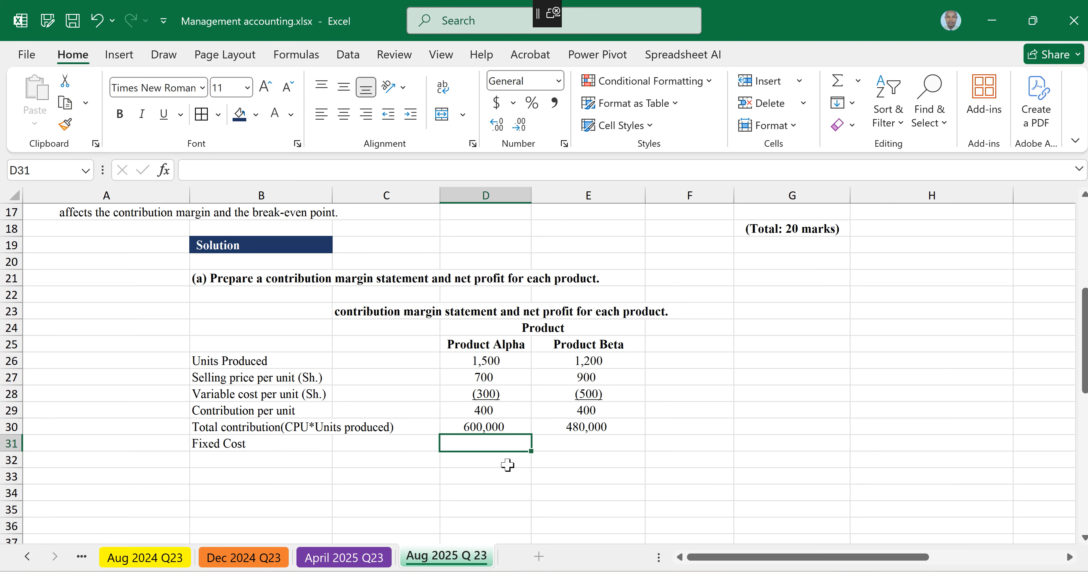
{"action": "type", "text": "=-"}
{"action": "scroll", "coordinate": [508, 464], "scroll_direction": "up", "scroll_amount": 5}
{"action": "left_click", "coordinate": [261, 344]}
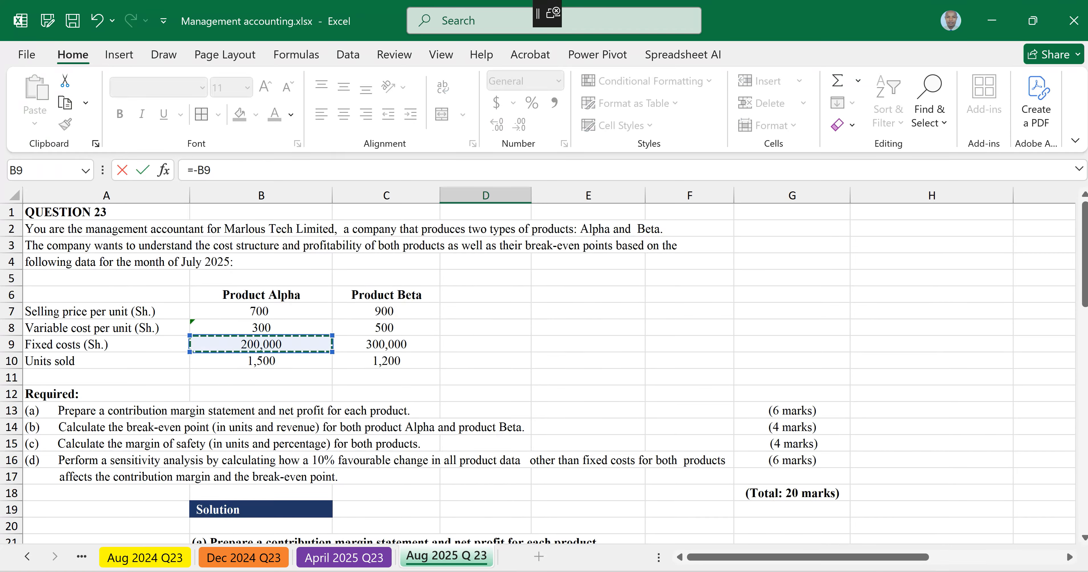
{"action": "key", "text": "Return"}
{"action": "left_click", "coordinate": [522, 448]}
{"action": "left_click_drag", "start_coordinate": [531, 451], "coordinate": [632, 451]}
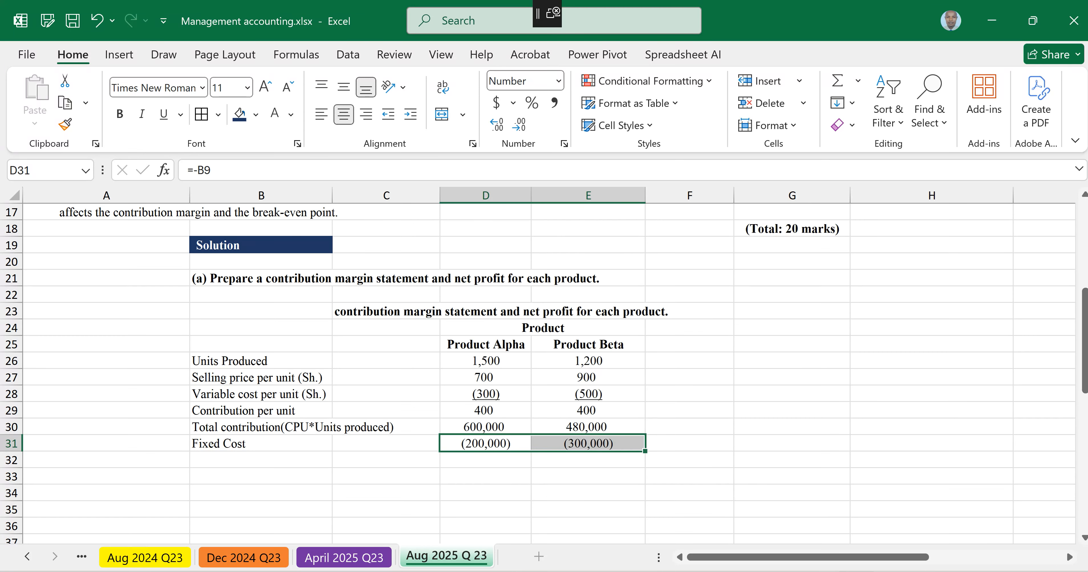
{"action": "key", "text": "ctrl+u"}
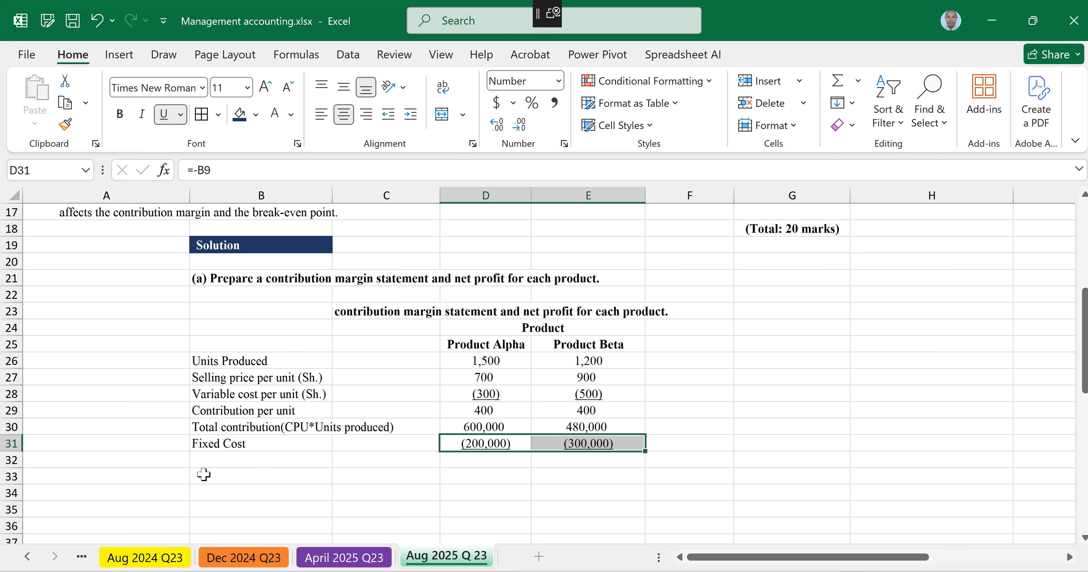
Step: Add the row label "Net Profit" in B32
{"action": "left_click", "coordinate": [209, 462]}
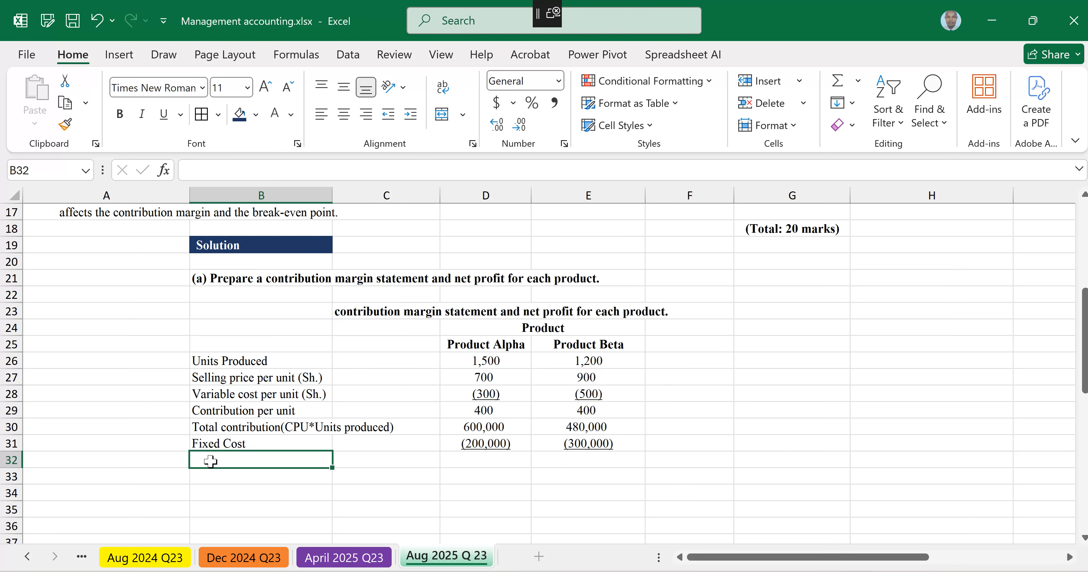
{"action": "type", "text": "Net Profi"}
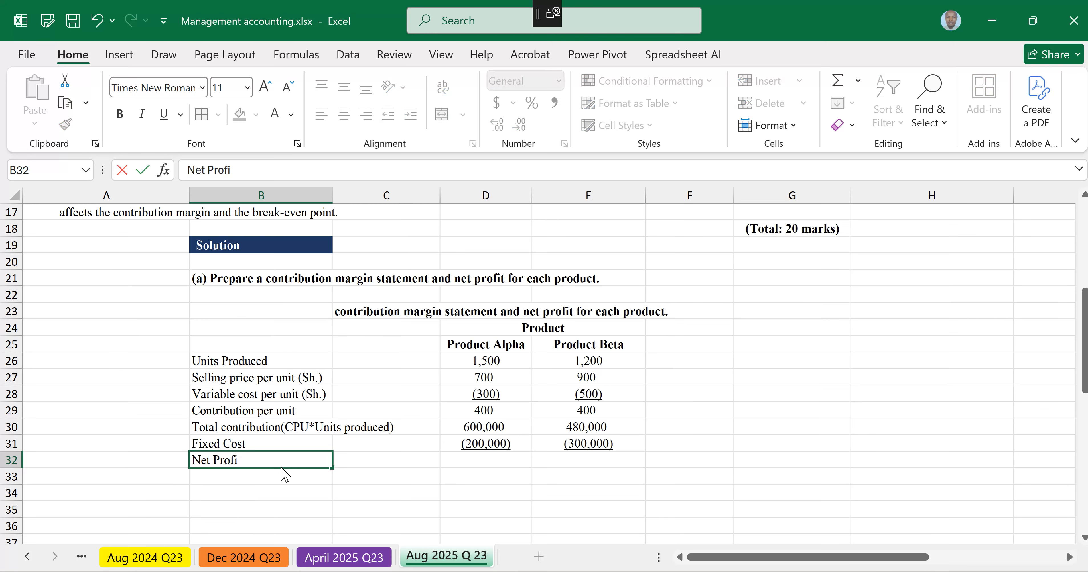
{"action": "type", "text": "t"}
{"action": "key", "text": "Tab"}
Step: Calculate Product Alpha's net profit in D32 with =D30+D31, center it and fill it across to E32 for Product Beta
{"action": "key", "text": "Tab"}
{"action": "type", "text": "="}
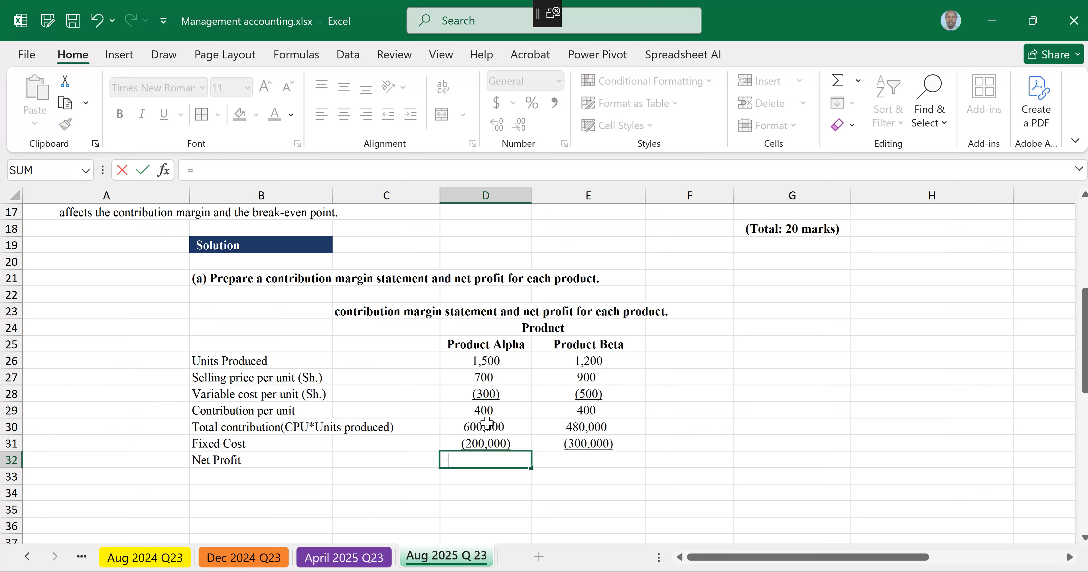
{"action": "left_click", "coordinate": [487, 423]}
{"action": "type", "text": "+"}
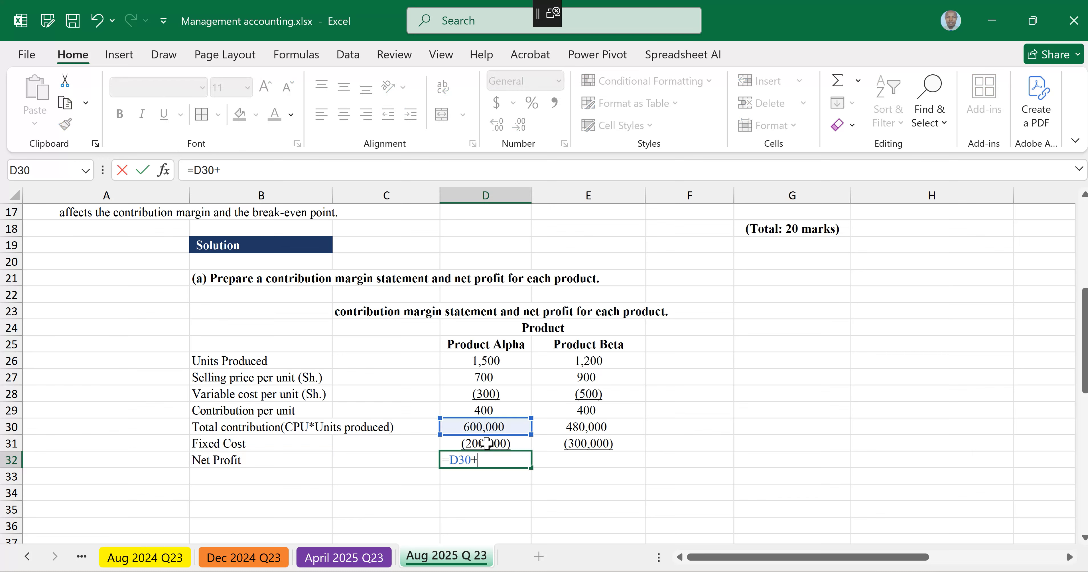
{"action": "left_click", "coordinate": [487, 443]}
{"action": "key", "text": "ctrl+Return"}
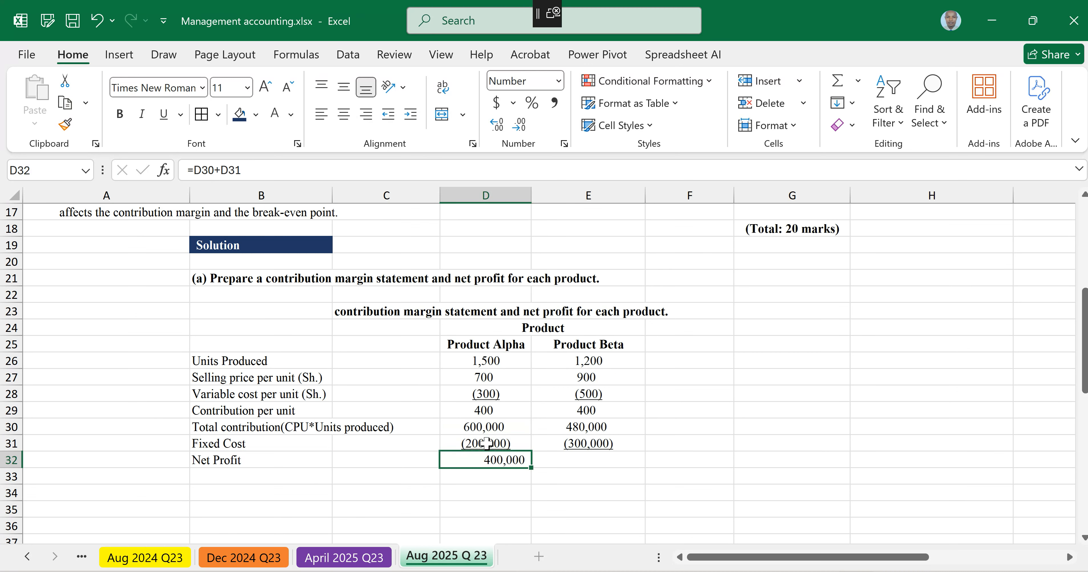
{"action": "left_click", "coordinate": [344, 114]}
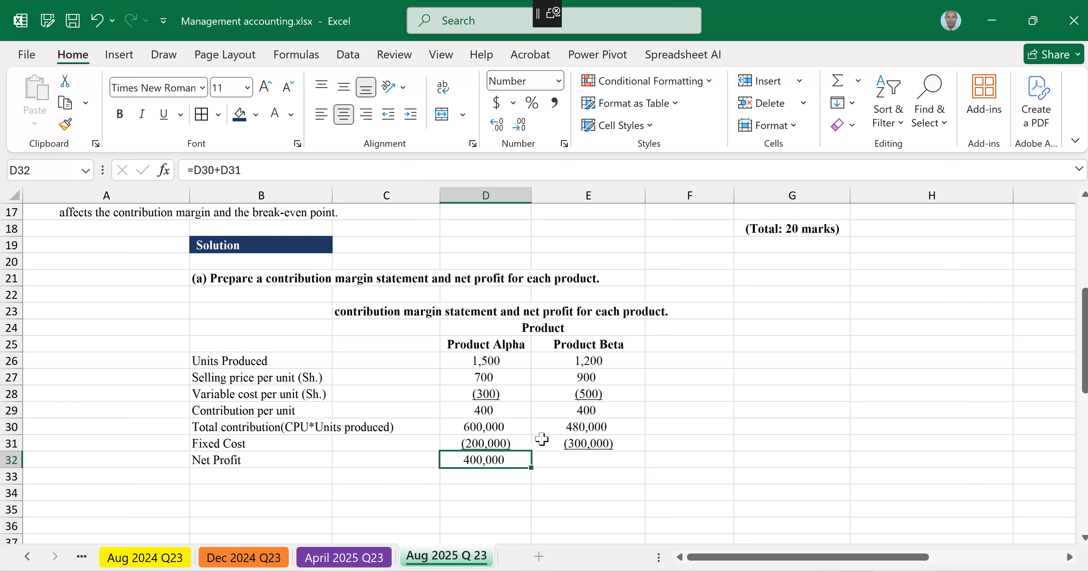
{"action": "left_click_drag", "start_coordinate": [533, 468], "coordinate": [612, 474]}
Step: Format the net profit figures in D32:E32 as bold with a double underline
{"action": "key", "text": "ctrl+b"}
{"action": "key", "text": "ctrl+u"}
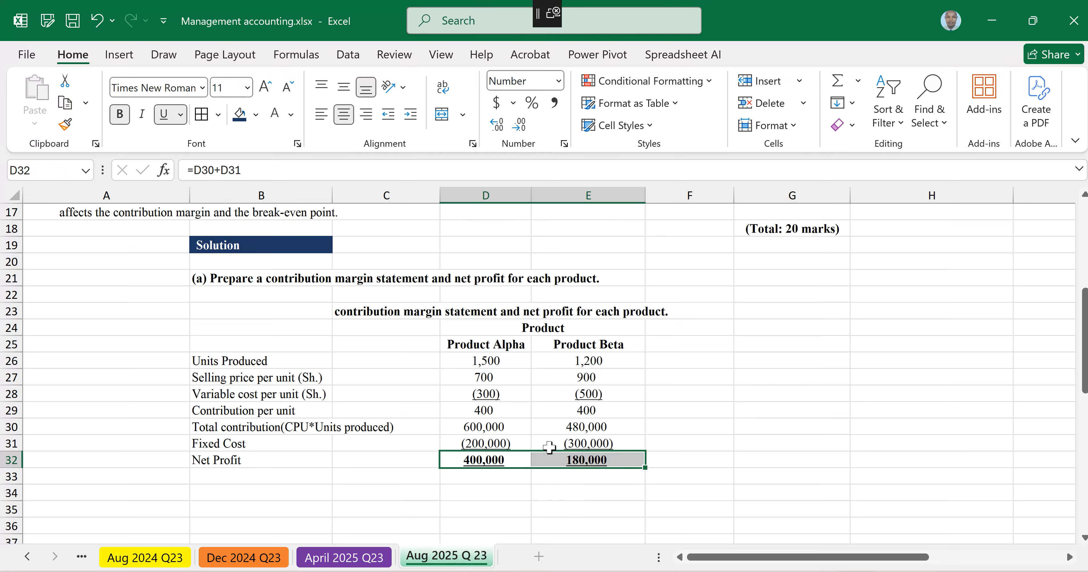
{"action": "left_click", "coordinate": [181, 114]}
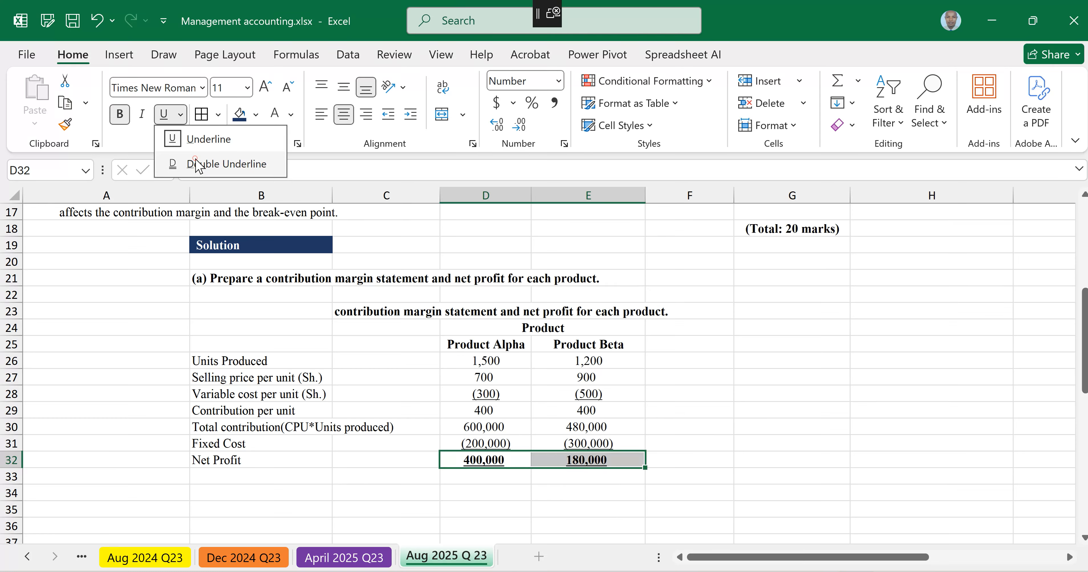
{"action": "left_click", "coordinate": [198, 165]}
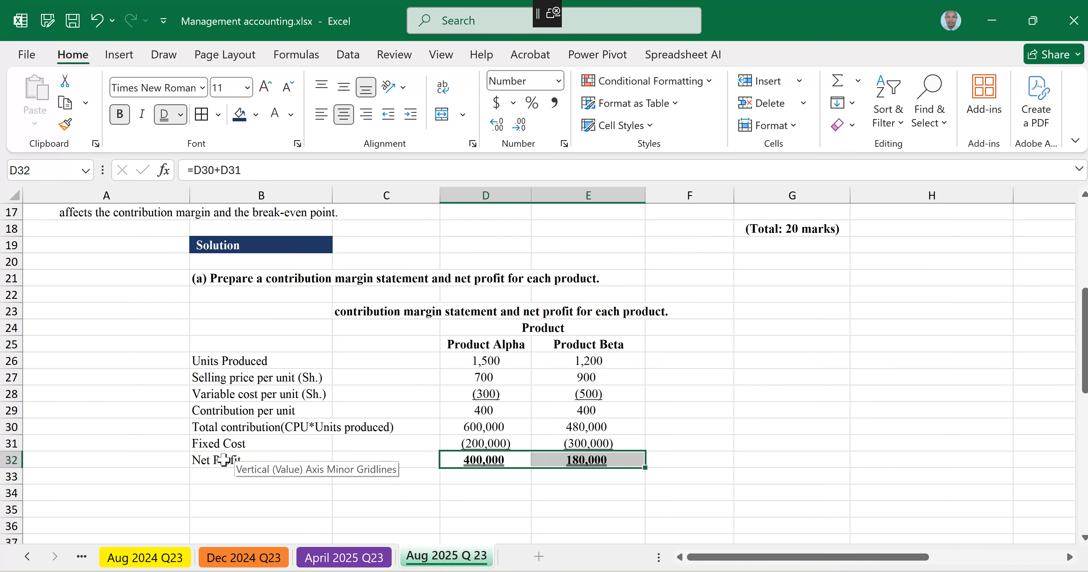
{"action": "left_click", "coordinate": [223, 460]}
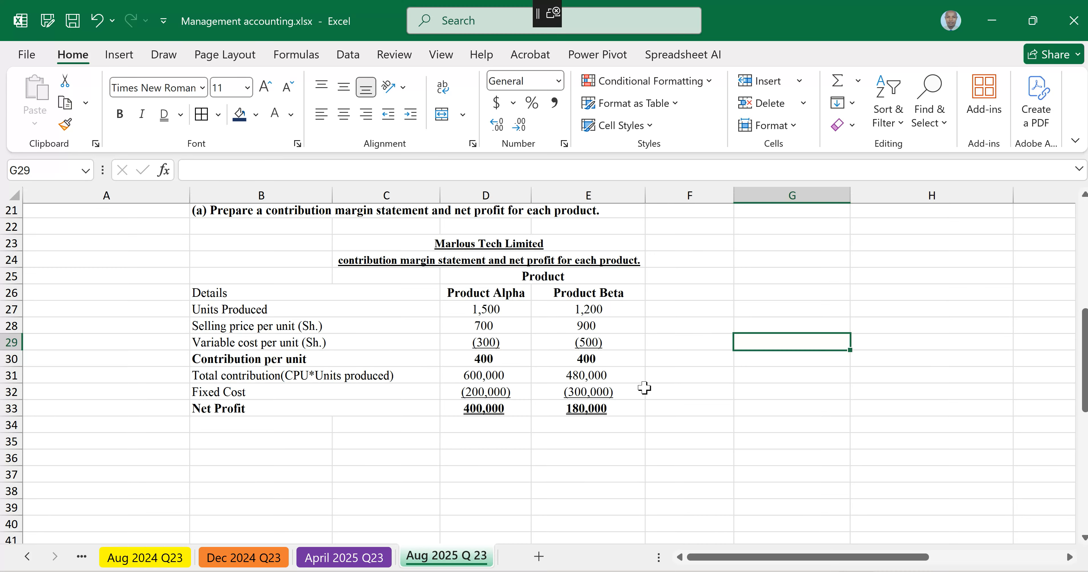
Step: Copy the part (b) break-even requirement from A14 into B35 below the statement
{"action": "left_click", "coordinate": [446, 443]}
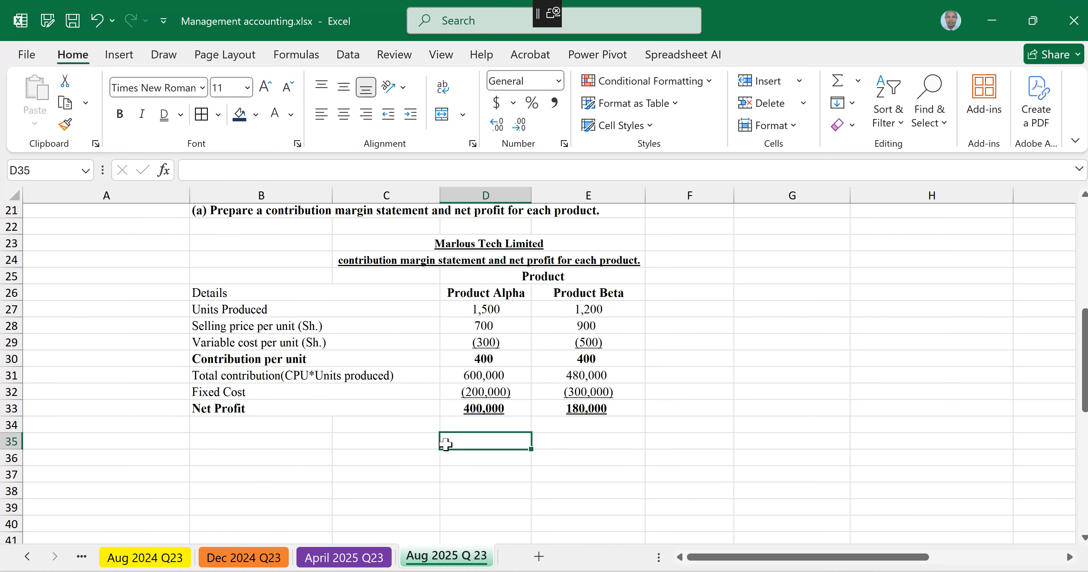
{"action": "scroll", "coordinate": [446, 443], "scroll_direction": "up", "scroll_amount": 4}
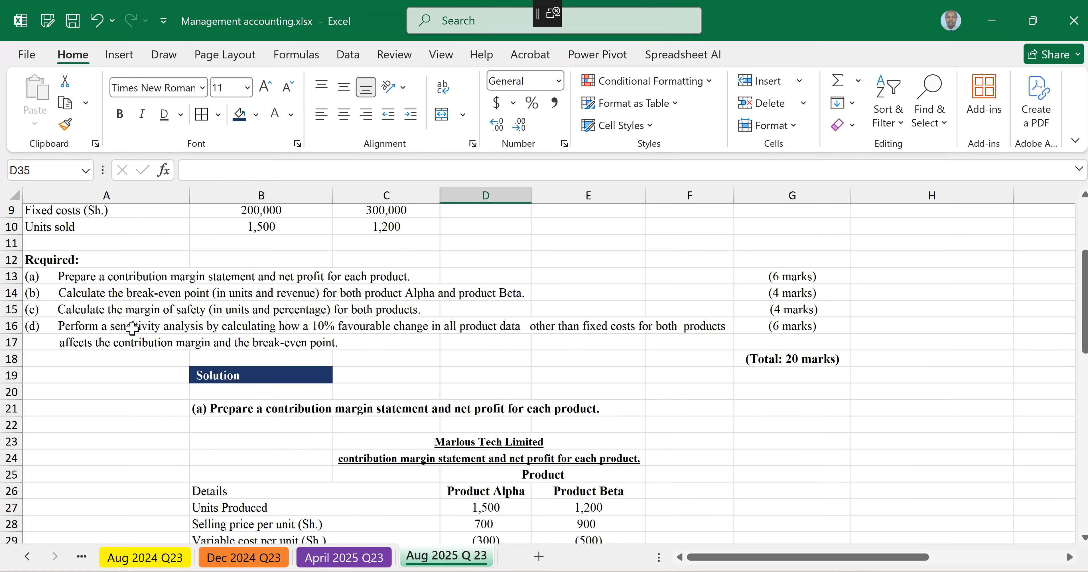
{"action": "left_click", "coordinate": [41, 291]}
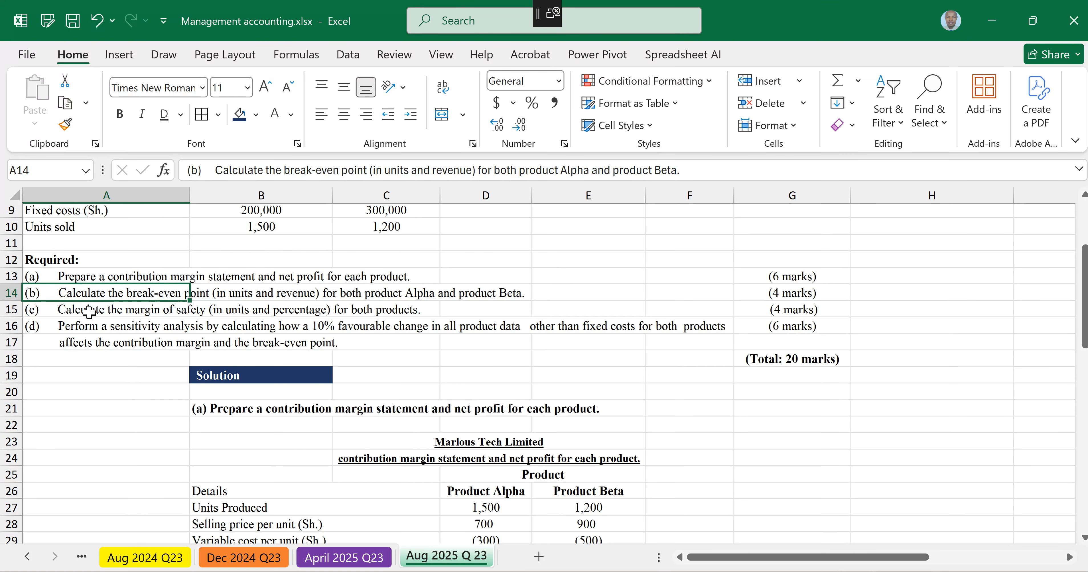
{"action": "key", "text": "ctrl+c"}
{"action": "scroll", "coordinate": [231, 349], "scroll_direction": "down", "scroll_amount": 5}
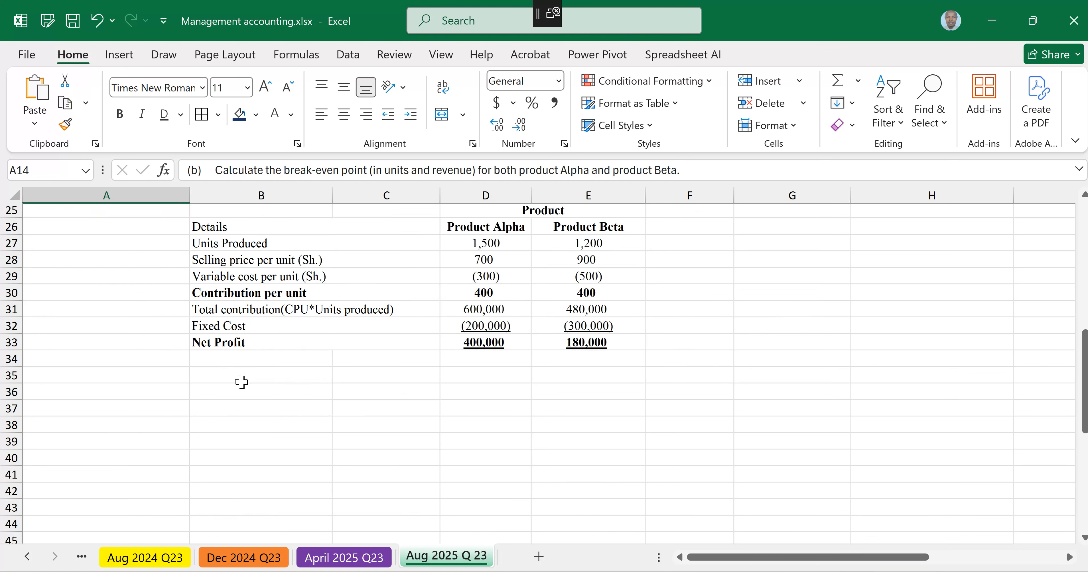
{"action": "left_click", "coordinate": [223, 375]}
{"action": "key", "text": "ctrl+v"}
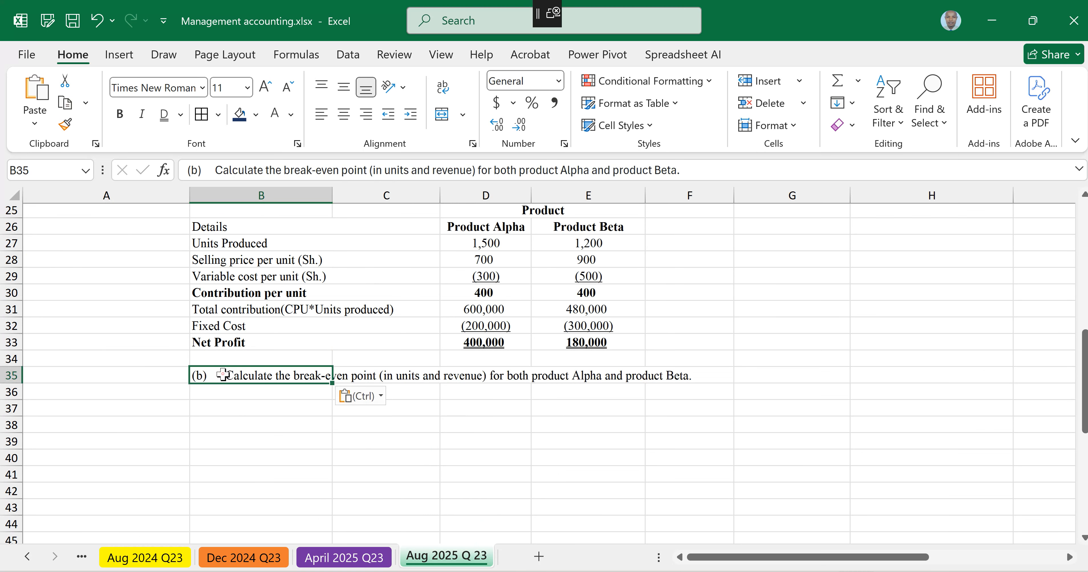
Step: Remove the extra spaces after "(b)" in the B35 heading and make the heading bold
{"action": "double_click", "coordinate": [223, 374]}
{"action": "key", "text": "BackSpace"}
{"action": "key", "text": "BackSpace"}
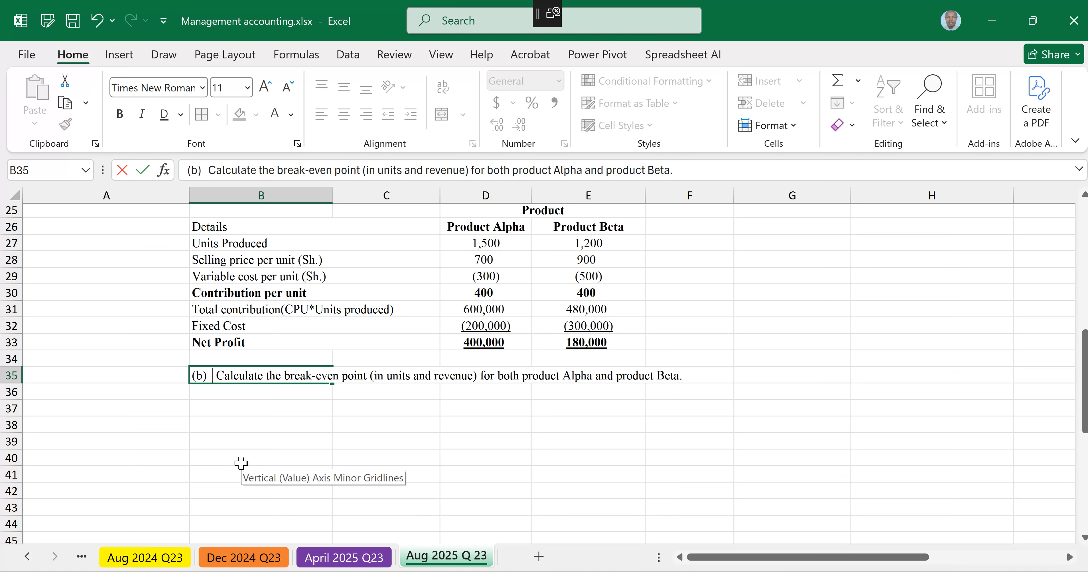
{"action": "key", "text": "Return"}
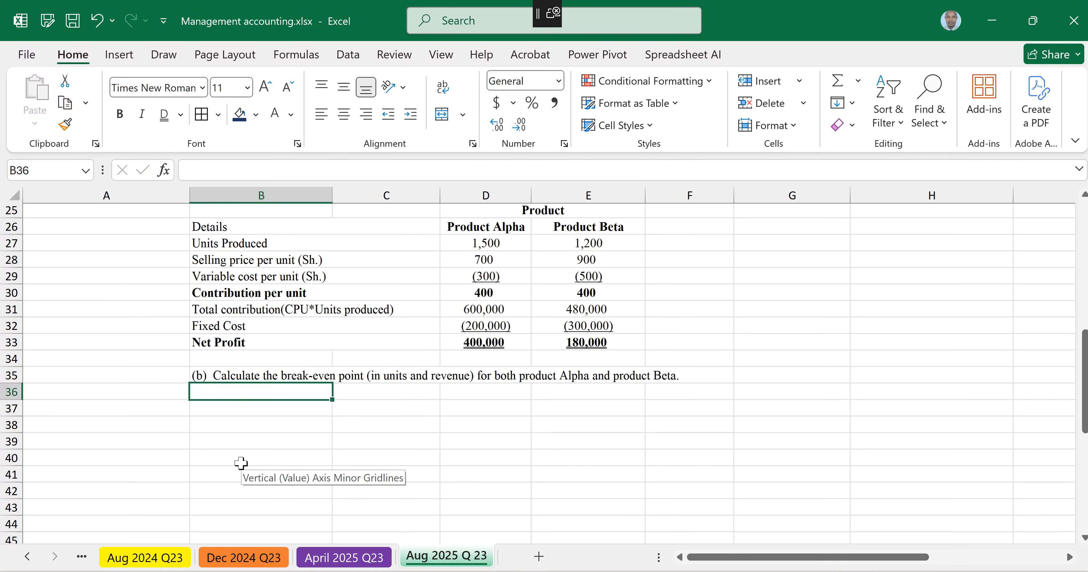
{"action": "key", "text": "Up"}
{"action": "key", "text": "ctrl+b"}
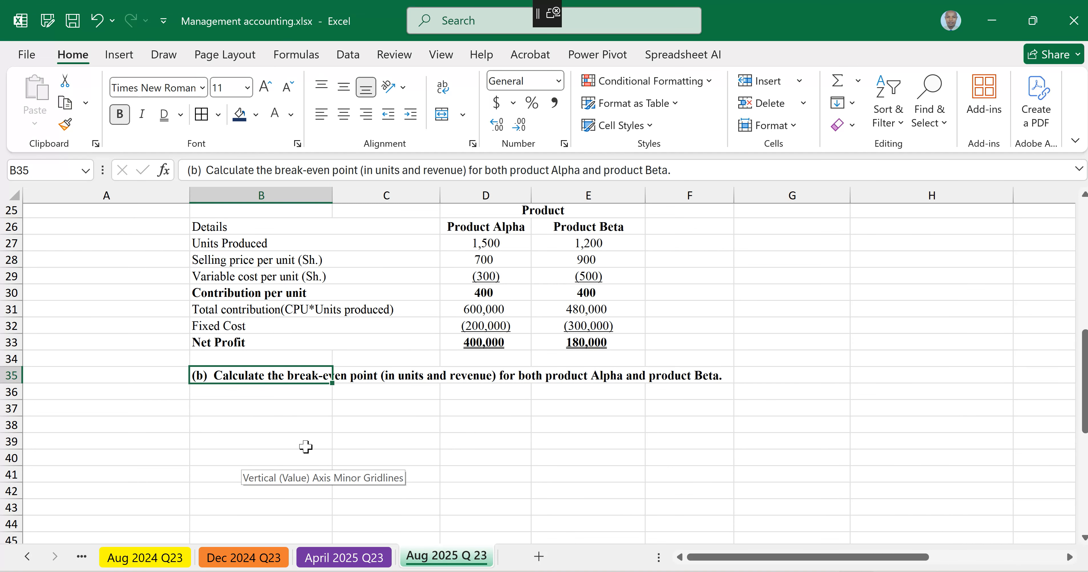
{"action": "left_click", "coordinate": [247, 409]}
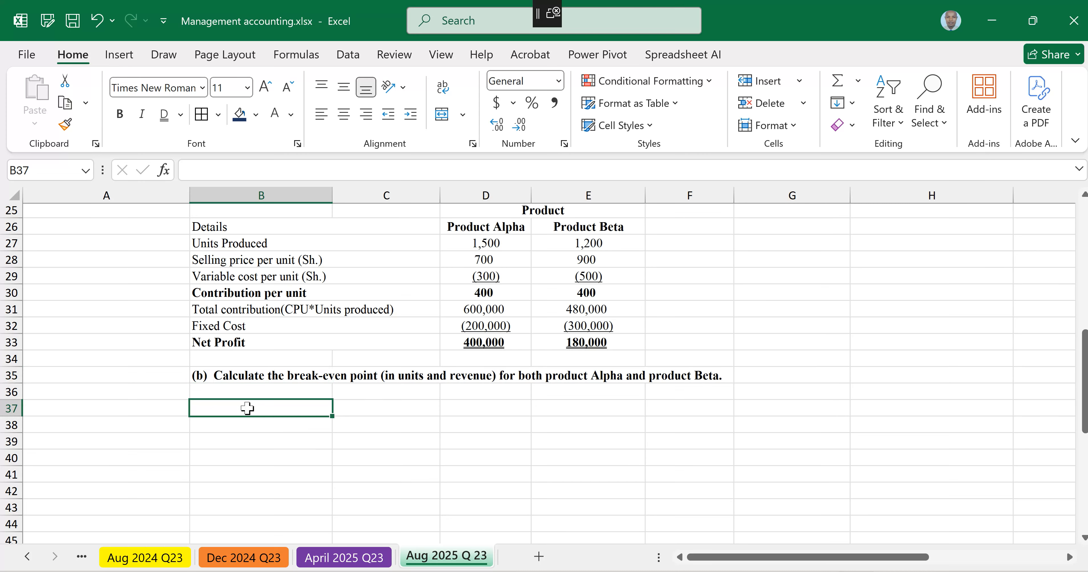
Step: Enter the break-even units formula in words: "BEP in Units====>" in B37, "Fixed Cost" in C37 and "Contribution margin" in C38
{"action": "double_click", "coordinate": [249, 409]}
{"action": "type", "text": "BEP in Units"}
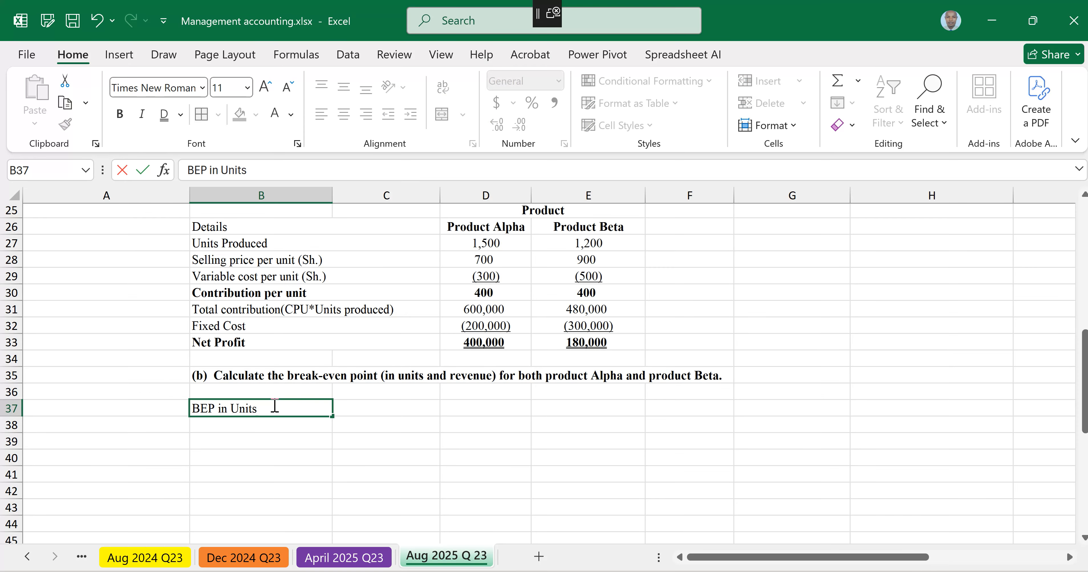
{"action": "type", "text": "====>"}
{"action": "left_click", "coordinate": [368, 407]}
{"action": "type", "text": "F"}
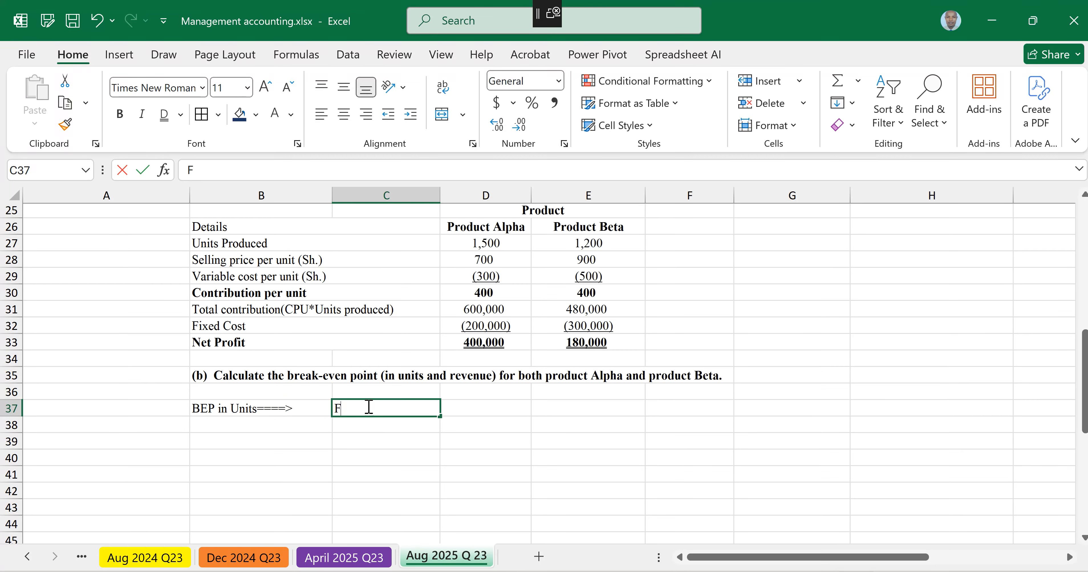
{"action": "type", "text": "ixed Co"}
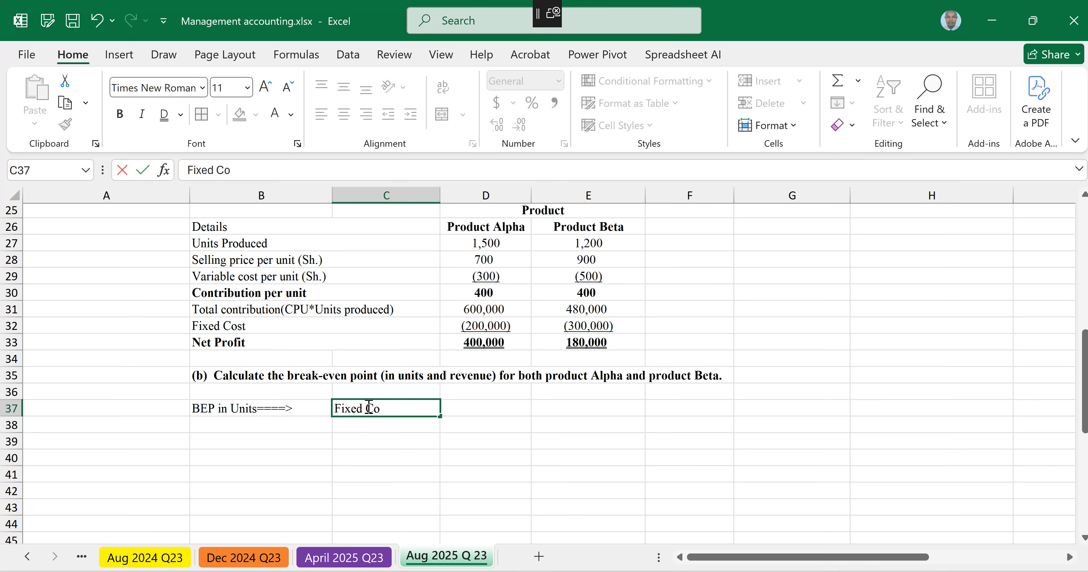
{"action": "type", "text": "st"}
{"action": "key", "text": "Return"}
{"action": "type", "text": "Contri"}
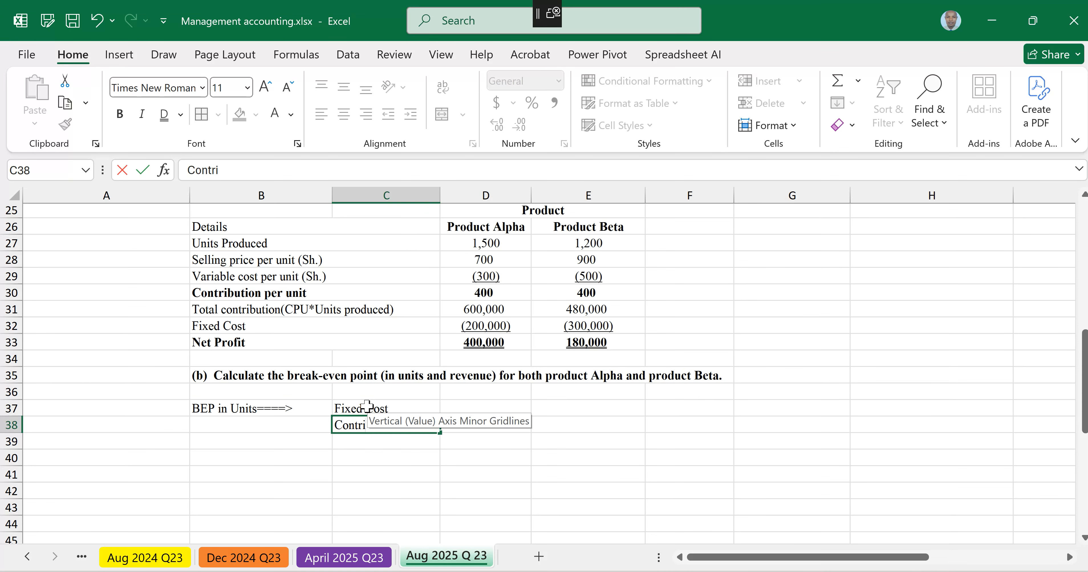
{"action": "type", "text": "bution margin"}
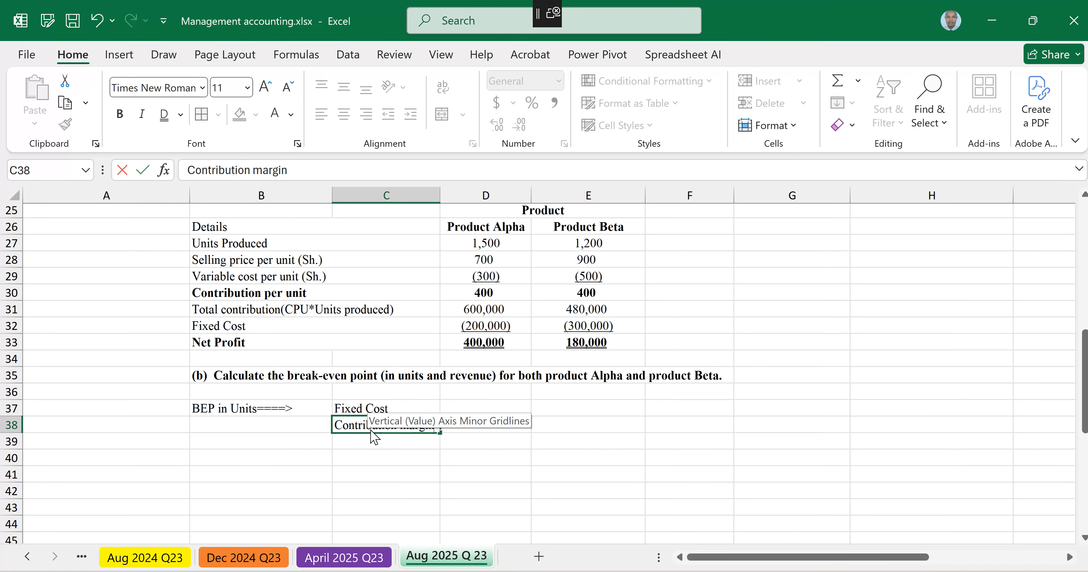
{"action": "left_click", "coordinate": [357, 470]}
Step: Enter the label "BEP in Revenue===>" in B40
{"action": "left_click", "coordinate": [221, 461]}
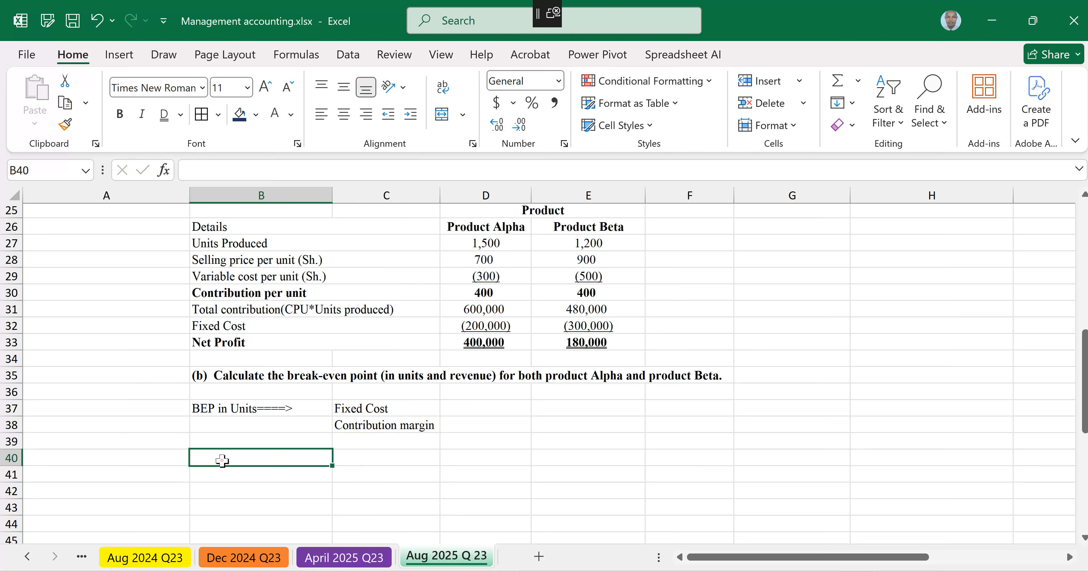
{"action": "type", "text": "BEP in"}
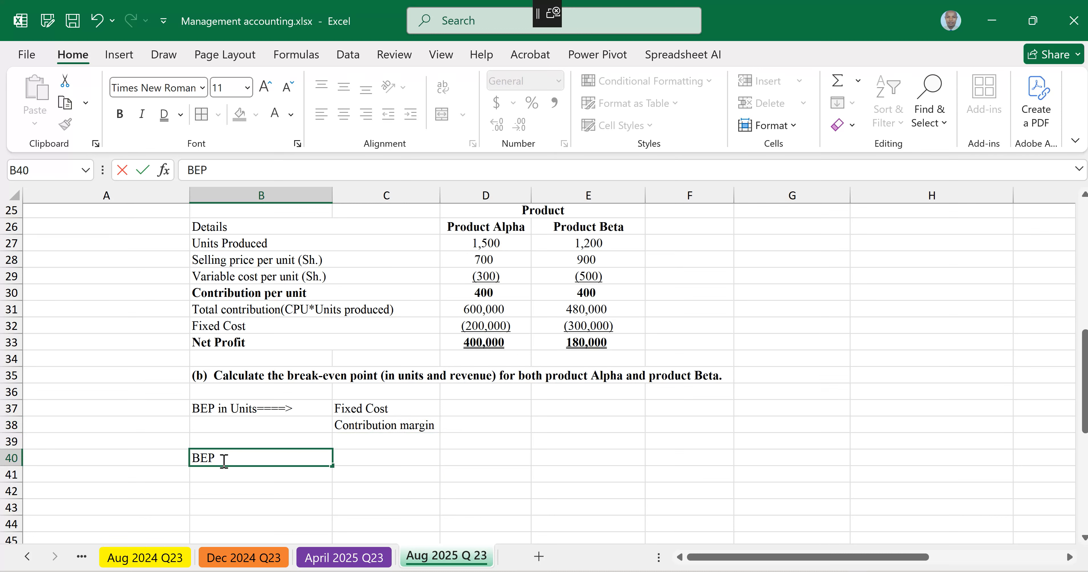
{"action": "key", "text": "BackSpace"}
{"action": "type", "text": "n Revenue==="}
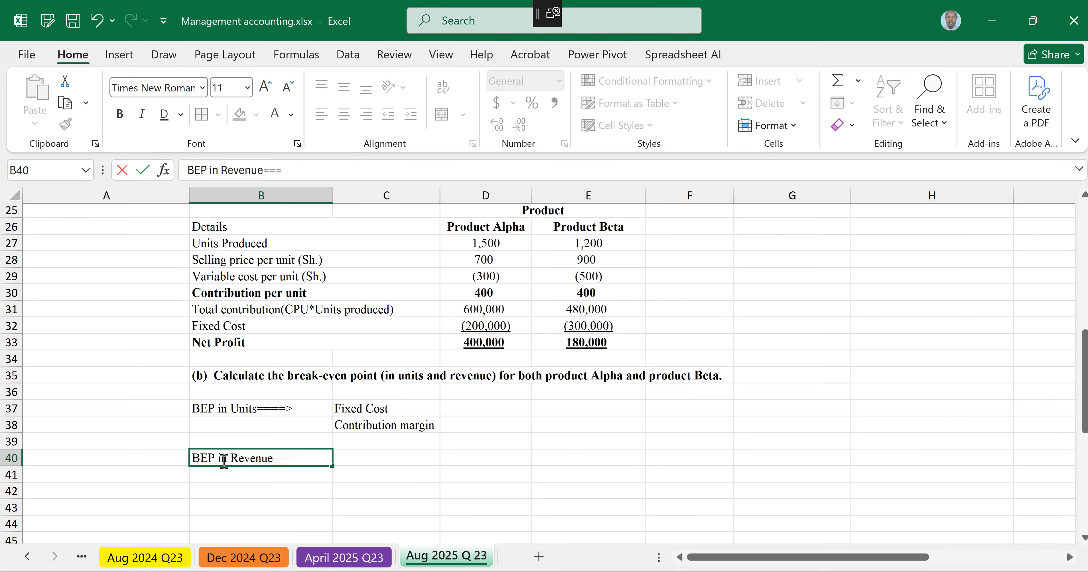
{"action": "type", "text": "+"}
{"action": "type", "text": ">"}
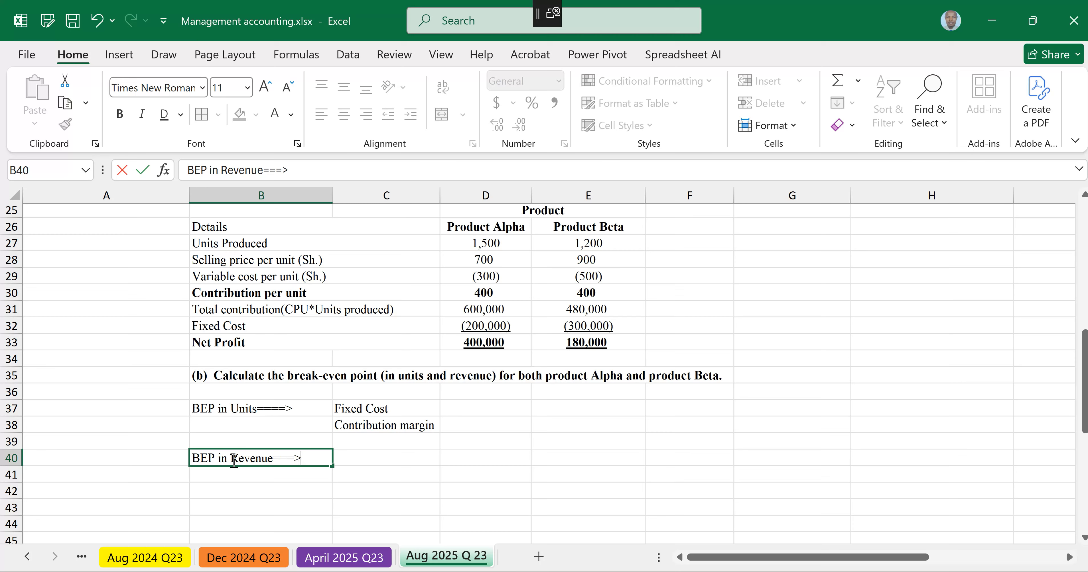
Step: Enter the break-even revenue formula in words, "BEP in Units * Sales price per unit", in C40
{"action": "left_click", "coordinate": [374, 455]}
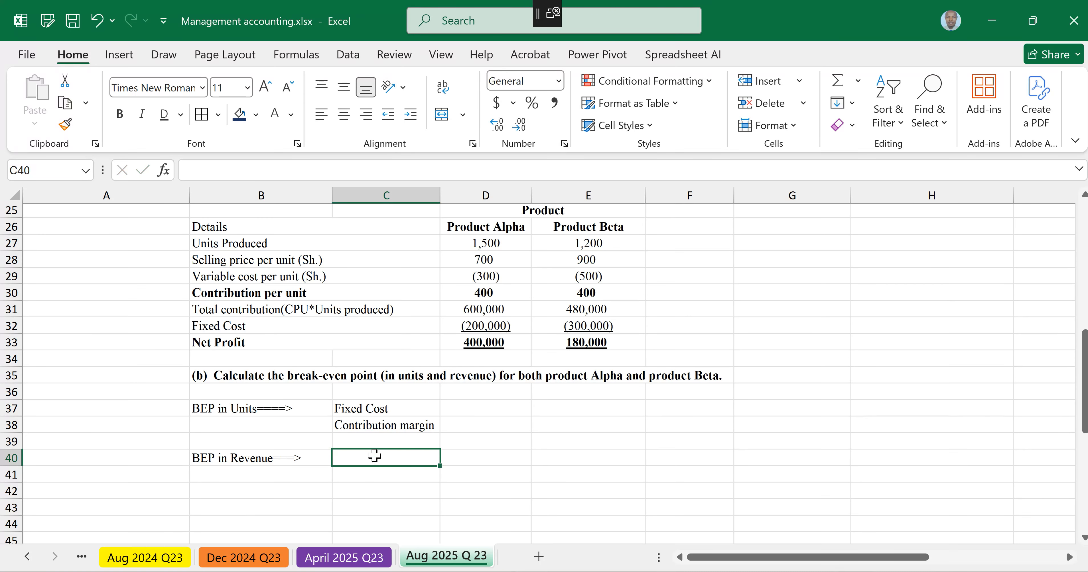
{"action": "type", "text": "BEP"}
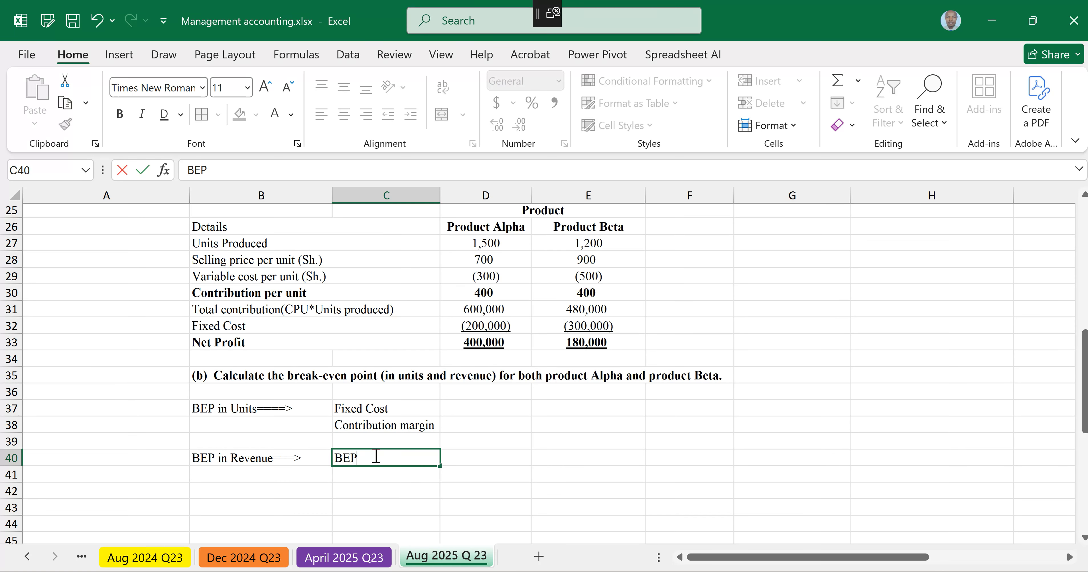
{"action": "type", "text": " in Units * Un"}
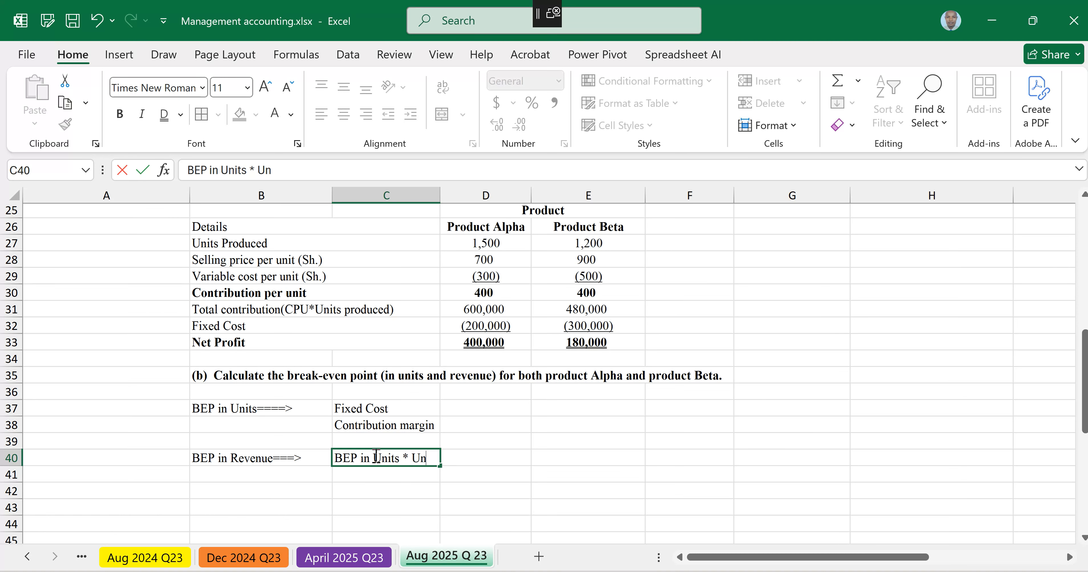
{"action": "key", "text": "BackSpace"}
{"action": "key", "text": "BackSpace"}
{"action": "type", "text": "Sales pr"}
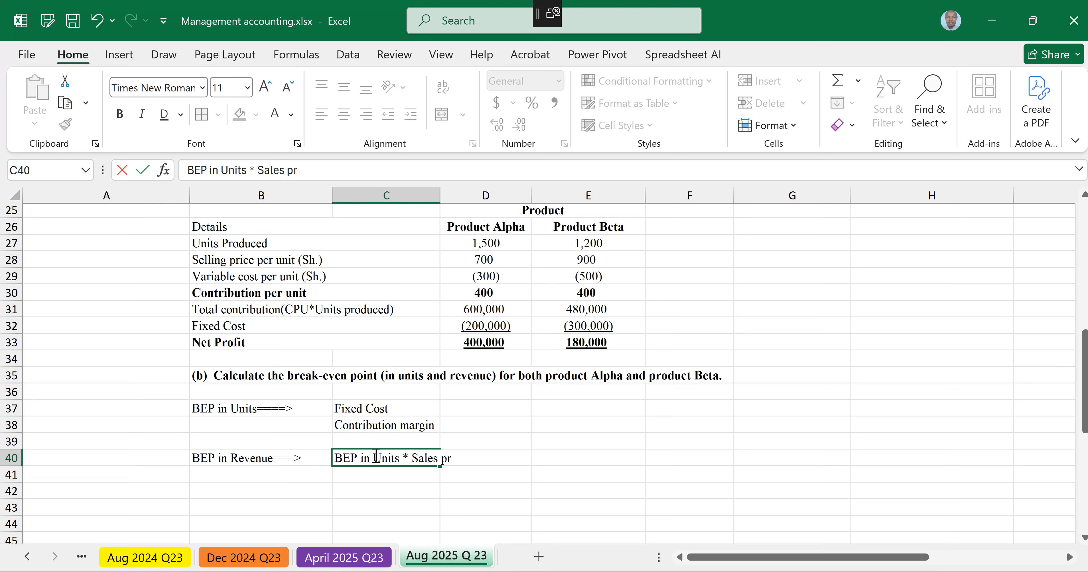
{"action": "type", "text": "ice per unt"}
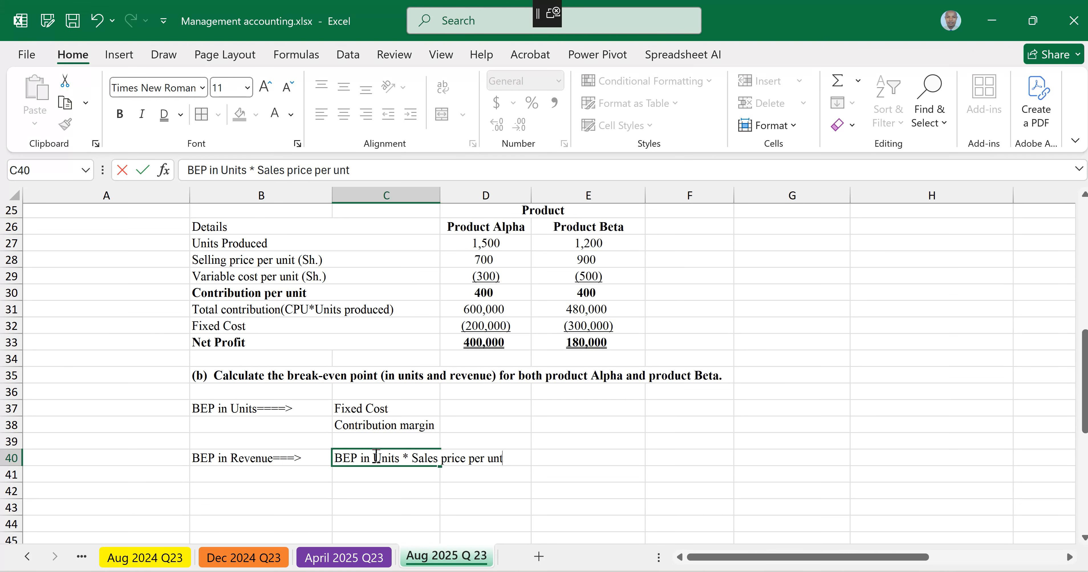
{"action": "key", "text": "BackSpace"}
{"action": "type", "text": "it"}
{"action": "key", "text": "Return"}
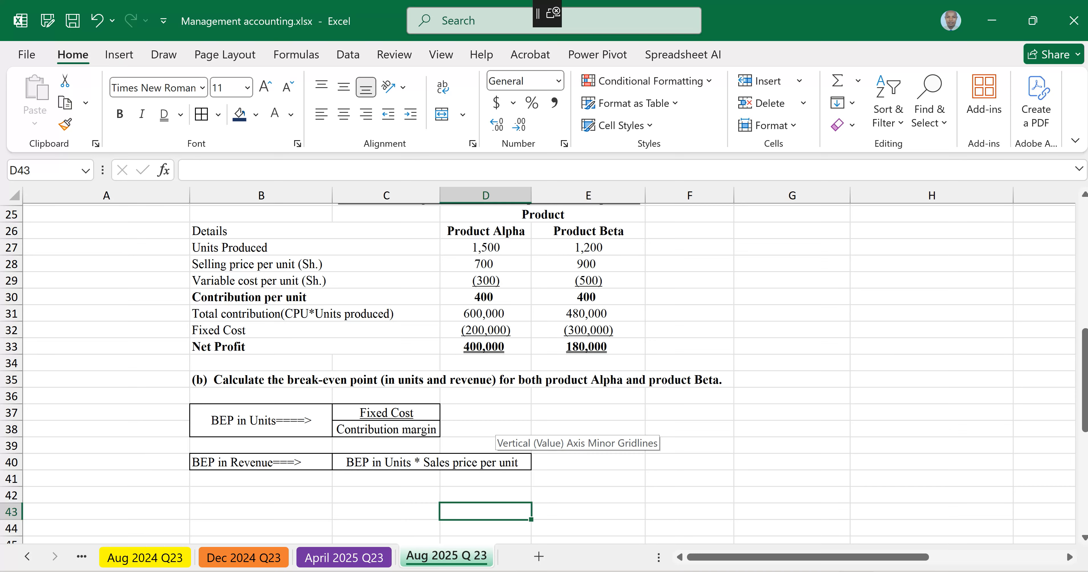
Step: Link D43 to the Product heading of the statement with =D25
{"action": "type", "text": "="}
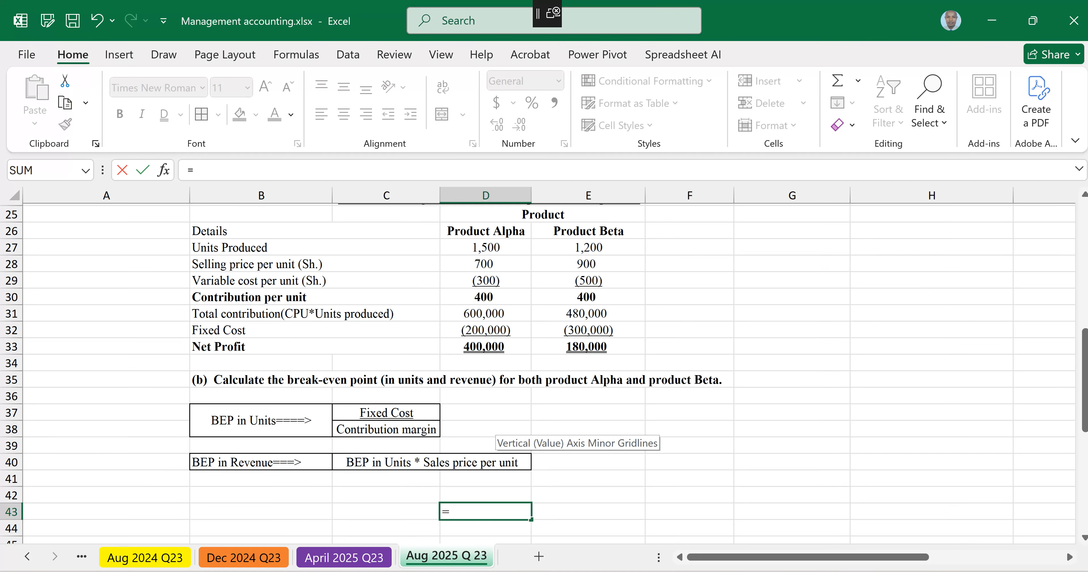
{"action": "key", "text": "Up"}
{"action": "key", "text": "Up"}
{"action": "key", "text": "Up"}
{"action": "key", "text": "Up"}
{"action": "key", "text": "Up"}
{"action": "key", "text": "Up"}
{"action": "key", "text": "Up"}
{"action": "key", "text": "Up"}
{"action": "key", "text": "Up"}
{"action": "key", "text": "Up"}
{"action": "key", "text": "Up"}
{"action": "key", "text": "Up"}
{"action": "key", "text": "Up"}
{"action": "key", "text": "Up"}
{"action": "key", "text": "Up"}
{"action": "key", "text": "Up"}
{"action": "key", "text": "Up"}
{"action": "key", "text": "Up"}
{"action": "key", "text": "ctrl+Return"}
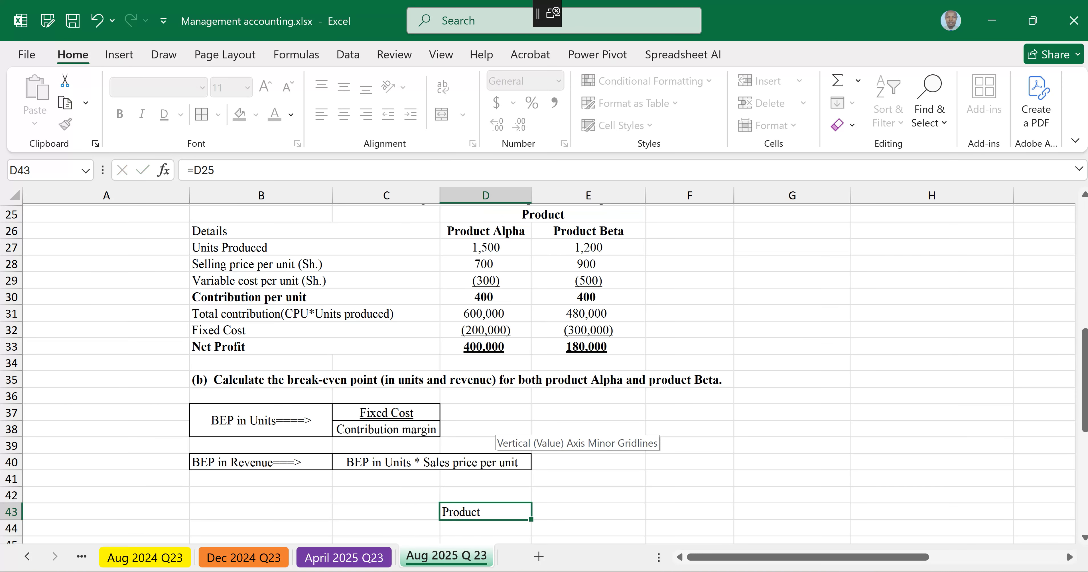
Step: Link D44 to the Product Alpha column heading with =D26
{"action": "left_click", "coordinate": [485, 528]}
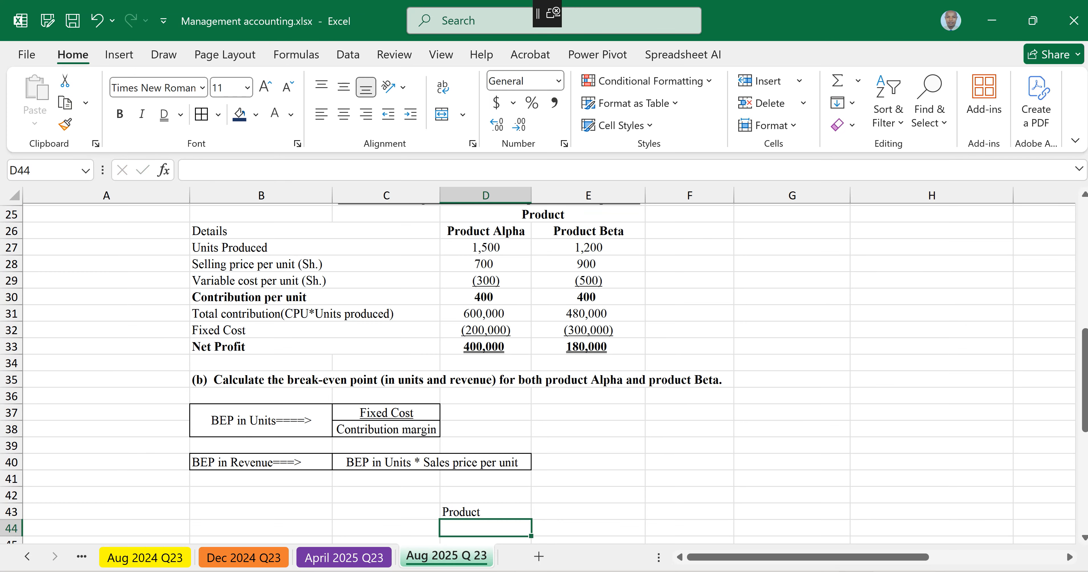
{"action": "type", "text": "="}
{"action": "key", "text": "Up"}
{"action": "key", "text": "Up"}
{"action": "key", "text": "Up"}
{"action": "key", "text": "Up"}
{"action": "key", "text": "Up"}
{"action": "key", "text": "Up"}
{"action": "key", "text": "Up"}
{"action": "key", "text": "Up"}
{"action": "key", "text": "Up"}
{"action": "key", "text": "Up"}
{"action": "key", "text": "Up"}
{"action": "key", "text": "Up"}
{"action": "key", "text": "Up"}
{"action": "key", "text": "Up"}
{"action": "key", "text": "Up"}
{"action": "key", "text": "Up"}
{"action": "key", "text": "Up"}
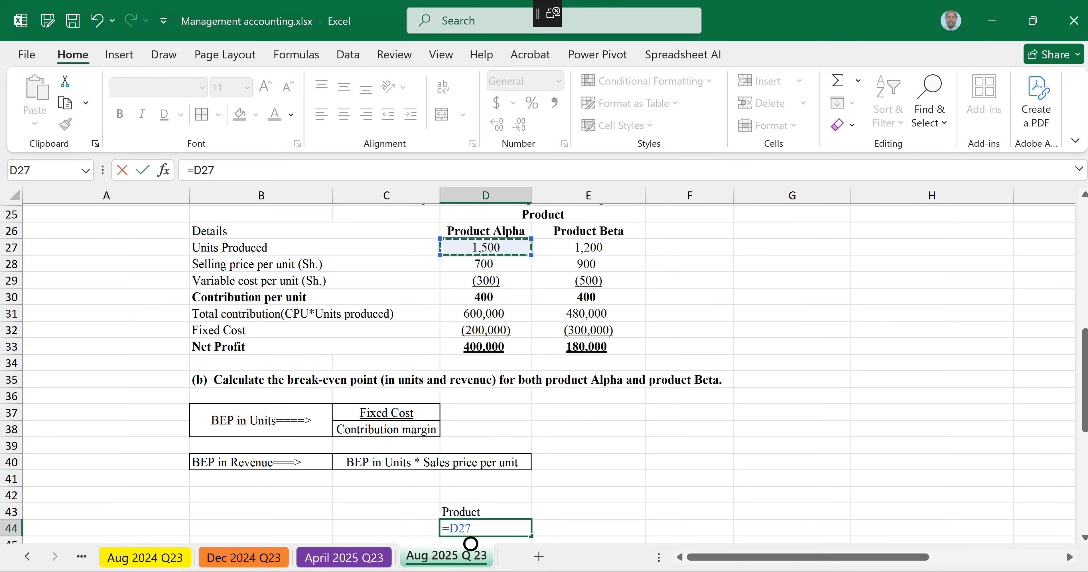
{"action": "key", "text": "Up"}
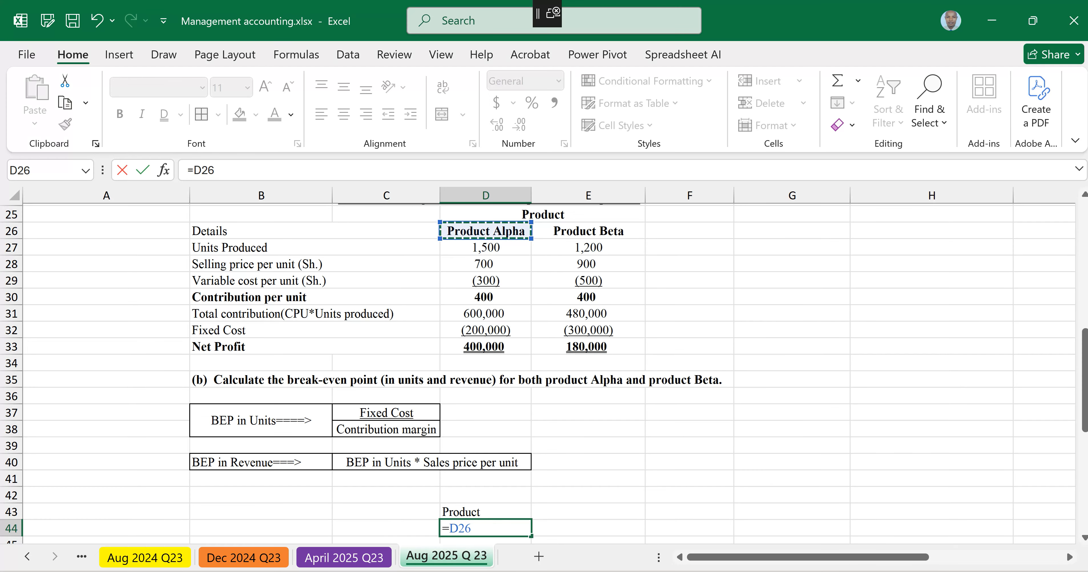
{"action": "key", "text": "Return"}
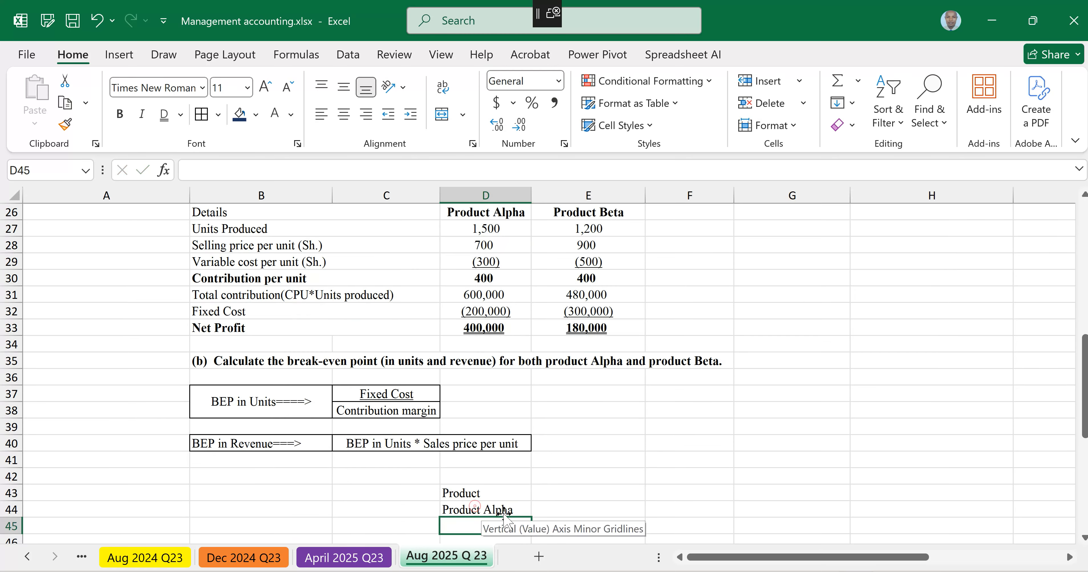
Step: Fill the D44 heading across to E44 for Product Beta and center both headings
{"action": "left_click", "coordinate": [518, 513]}
{"action": "left_click_drag", "start_coordinate": [519, 513], "coordinate": [548, 521]}
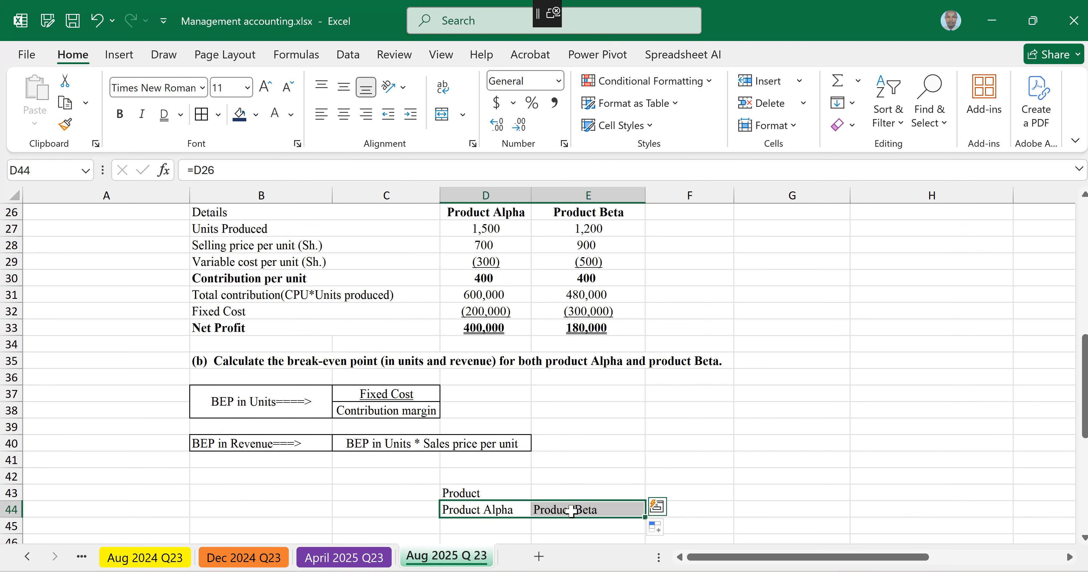
{"action": "left_click", "coordinate": [343, 115]}
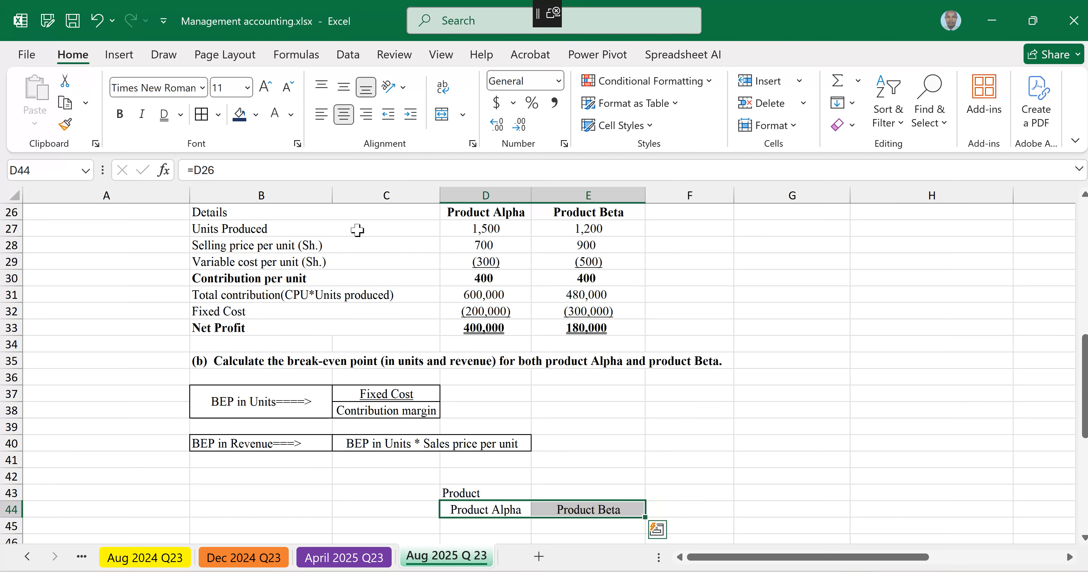
Step: Merge and center the Product heading across D43:E43 and make the headings in D43:E44 bold
{"action": "left_click_drag", "start_coordinate": [486, 493], "coordinate": [583, 498]}
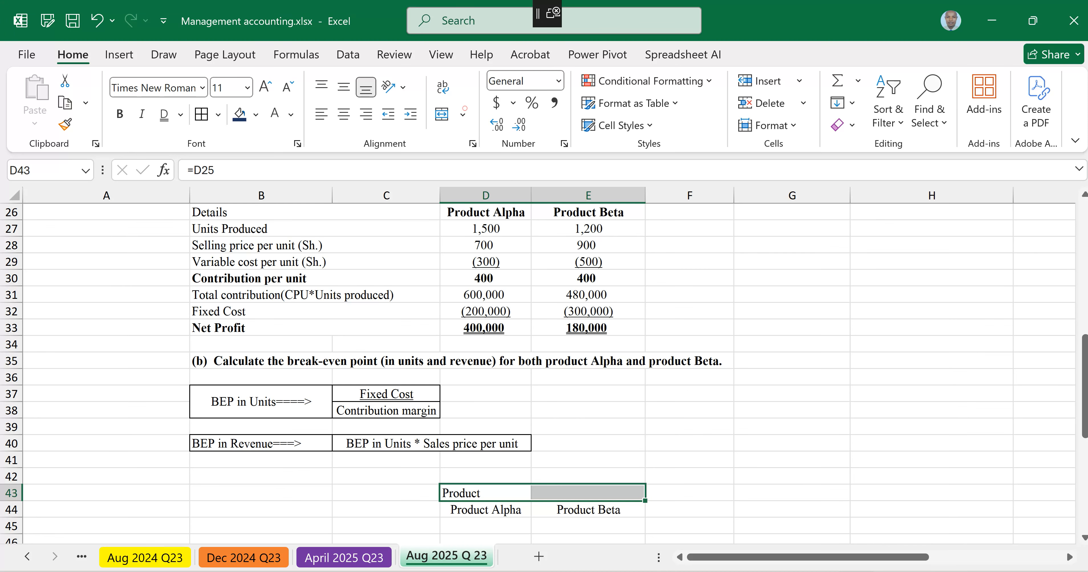
{"action": "left_click", "coordinate": [463, 114]}
{"action": "left_click", "coordinate": [506, 148]}
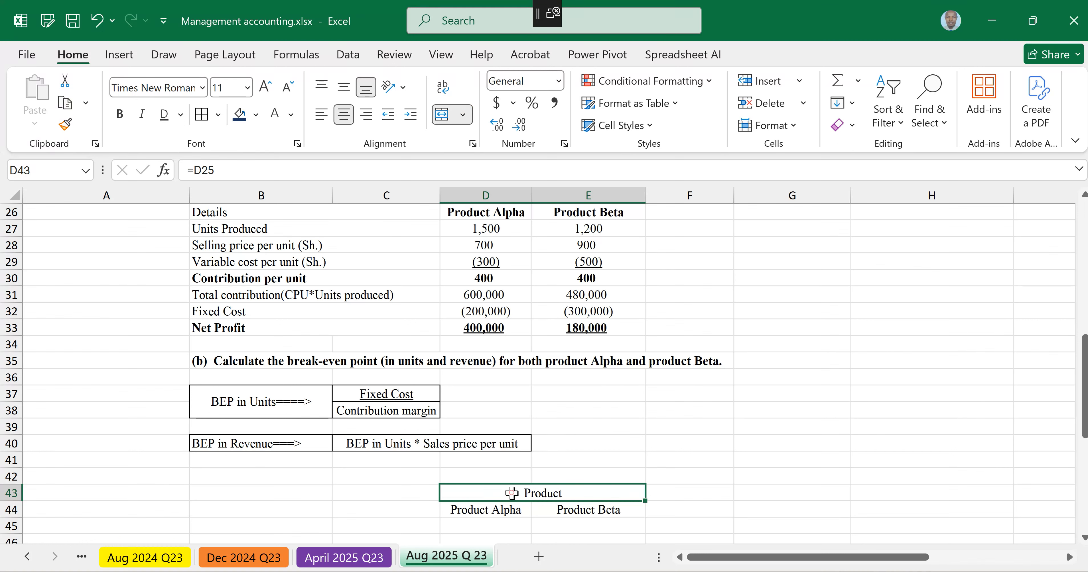
{"action": "left_click_drag", "start_coordinate": [512, 493], "coordinate": [509, 511]}
{"action": "key", "text": "ctrl+b"}
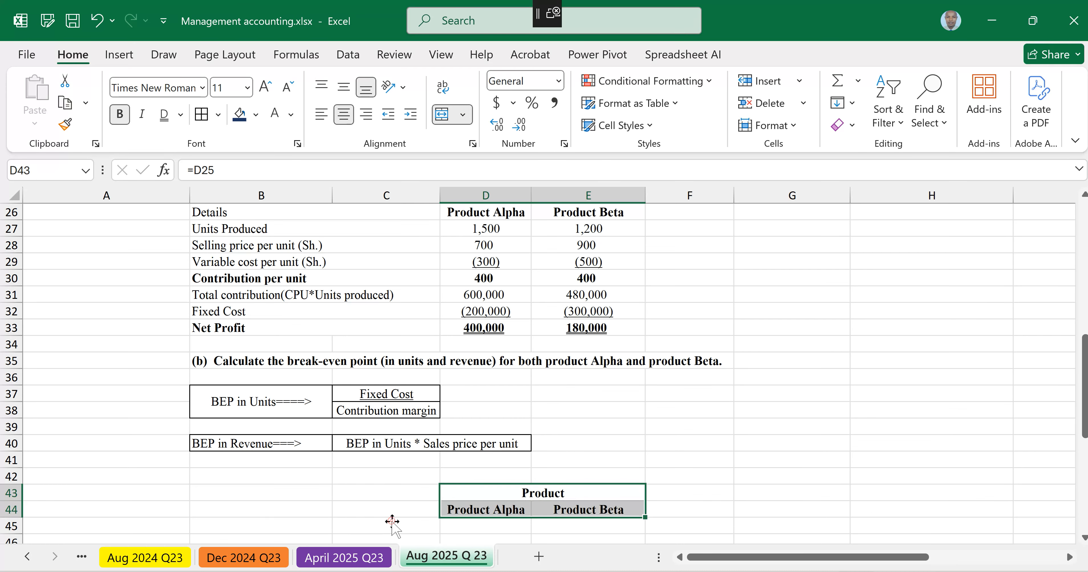
Step: Enter the row labels "BEP in Units" in B46 and "BEP in Revenue" in B47
{"action": "left_click", "coordinate": [392, 524]}
{"action": "left_click", "coordinate": [253, 529]}
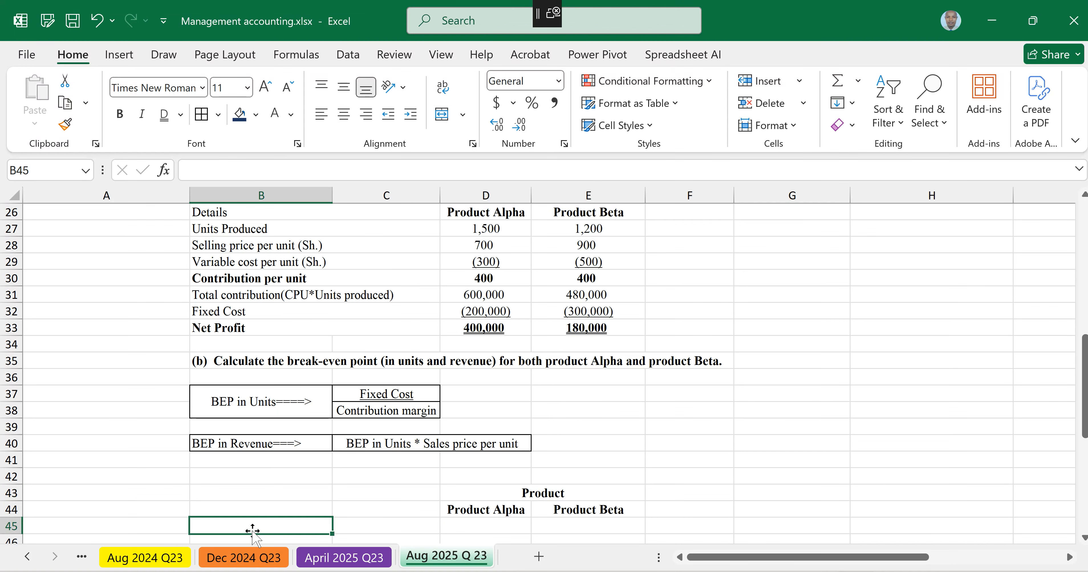
{"action": "scroll", "coordinate": [253, 531], "scroll_direction": "down", "scroll_amount": 1}
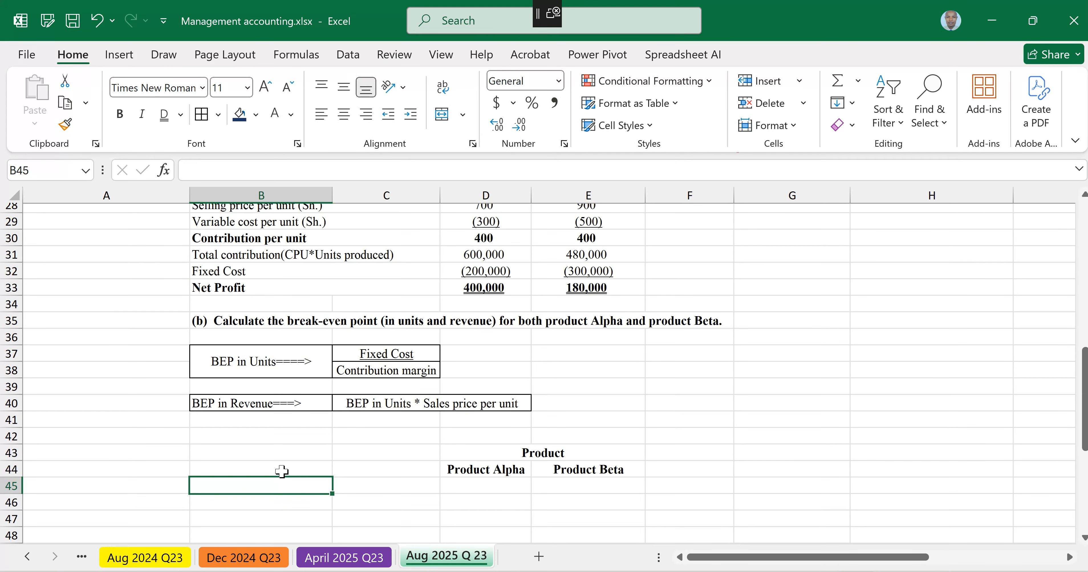
{"action": "key", "text": "Return"}
{"action": "type", "text": "BE"}
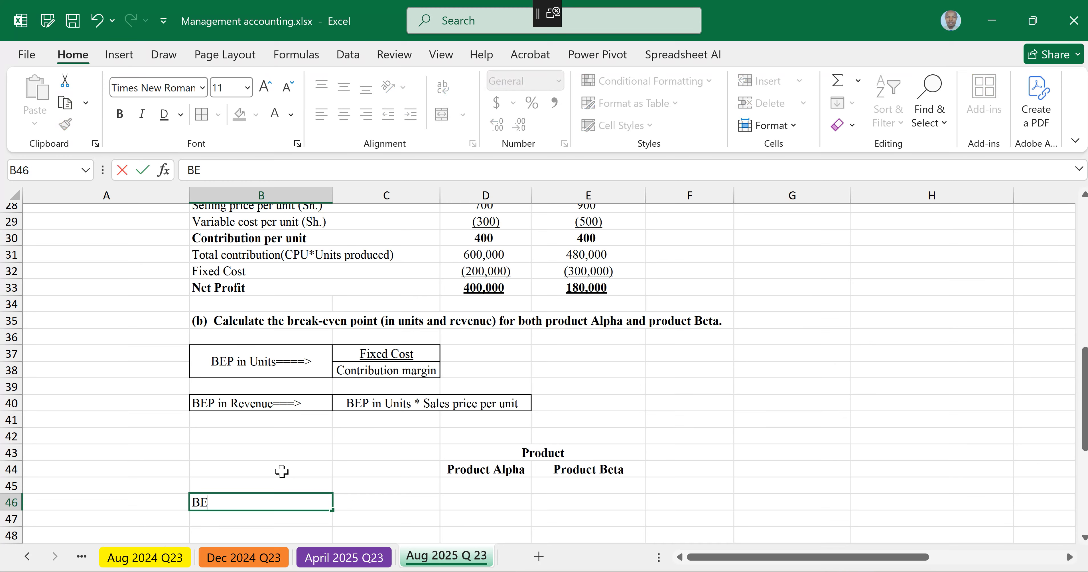
{"action": "type", "text": "P in Units"}
{"action": "key", "text": "Return"}
{"action": "type", "text": "BEP"}
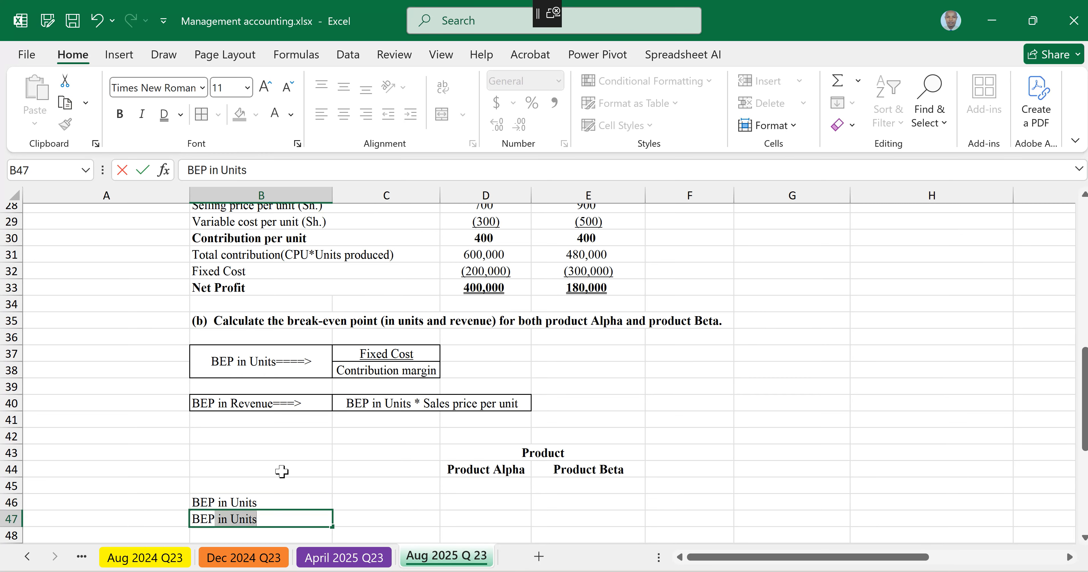
{"action": "type", "text": " in Re"}
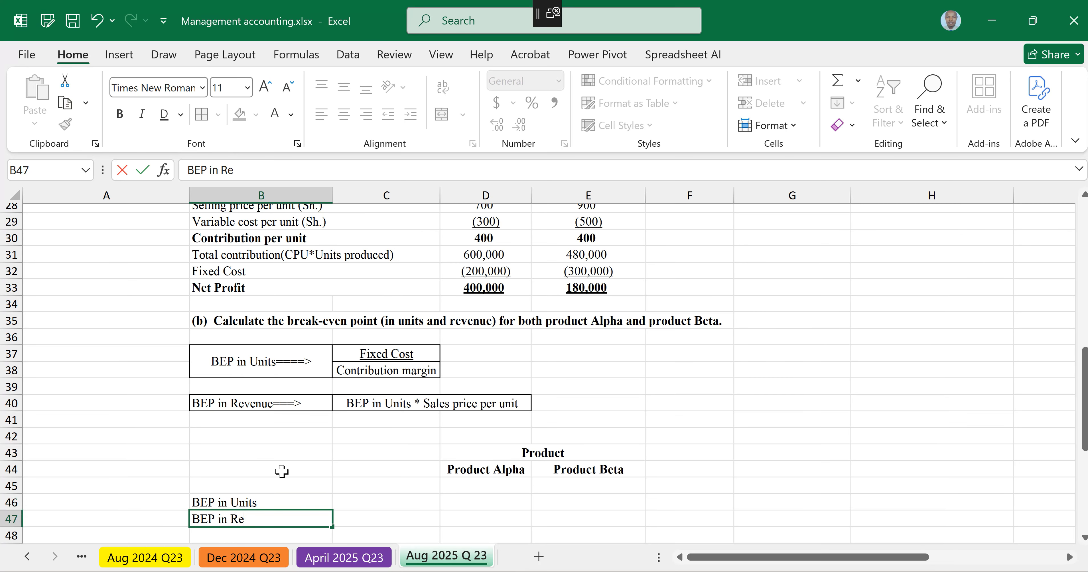
{"action": "type", "text": "venue"}
{"action": "left_click", "coordinate": [422, 506]}
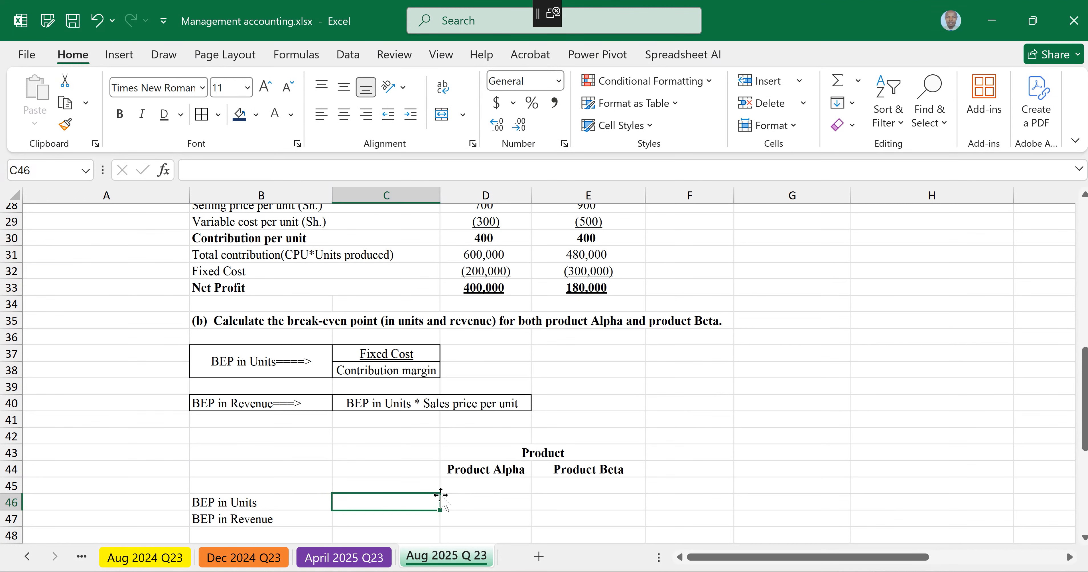
Step: Move the two BEP row labels from B46:B47 up to B45:B46, directly under the product headings
{"action": "left_click_drag", "start_coordinate": [247, 507], "coordinate": [247, 521]}
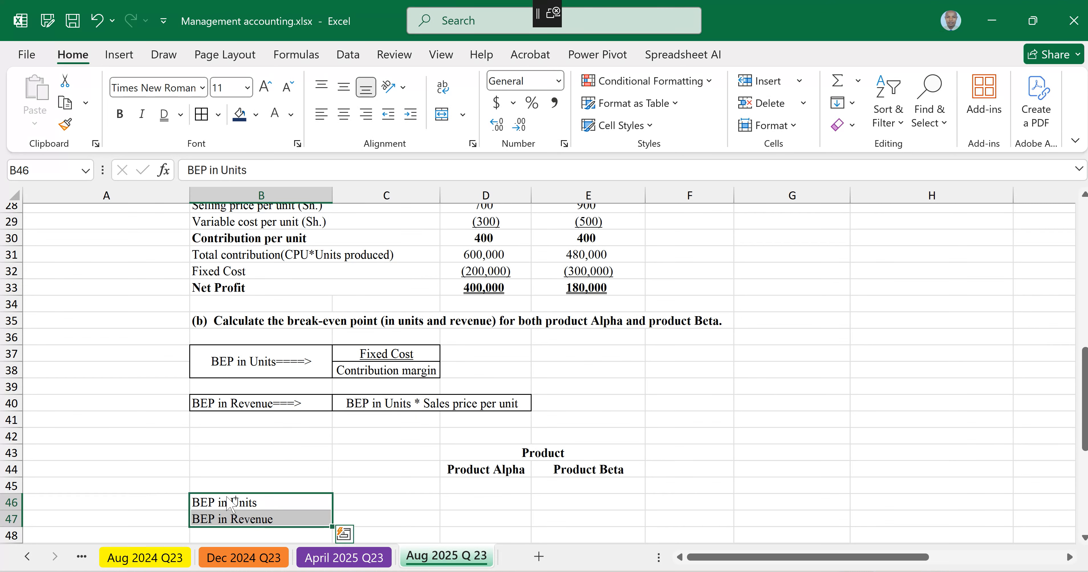
{"action": "key", "text": "ctrl+x"}
{"action": "left_click", "coordinate": [219, 485]}
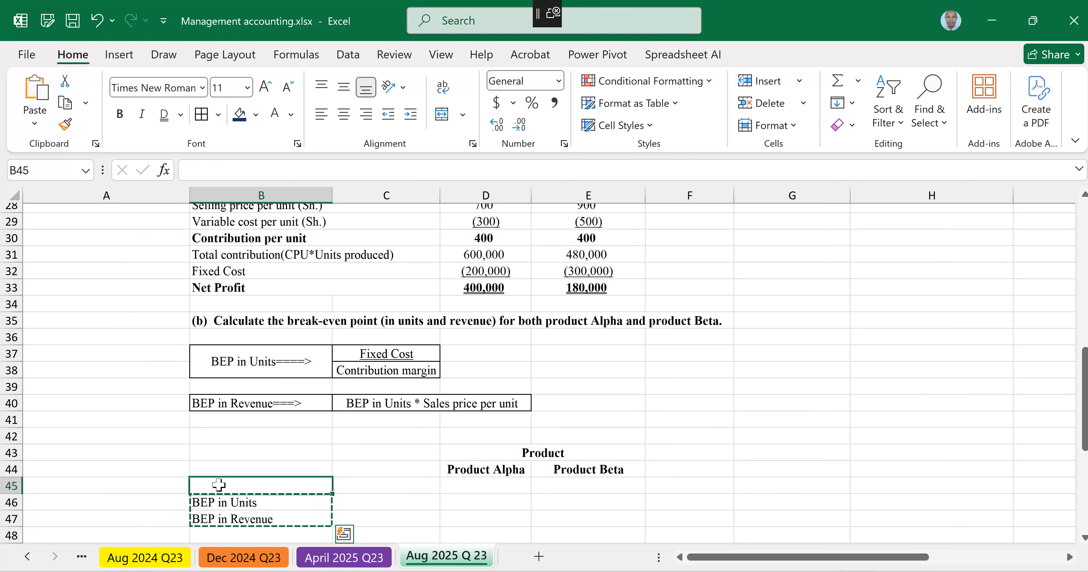
{"action": "key", "text": "ctrl+v"}
{"action": "left_click", "coordinate": [482, 485]}
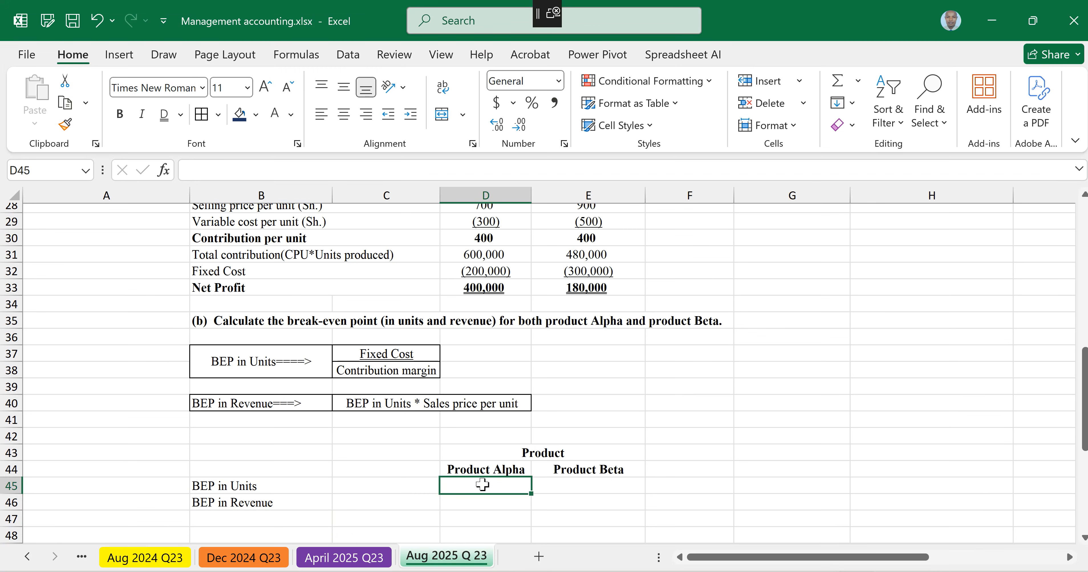
Step: Calculate Product Alpha's break-even units in D45 with the formula =-D32/D30
{"action": "type", "text": "="}
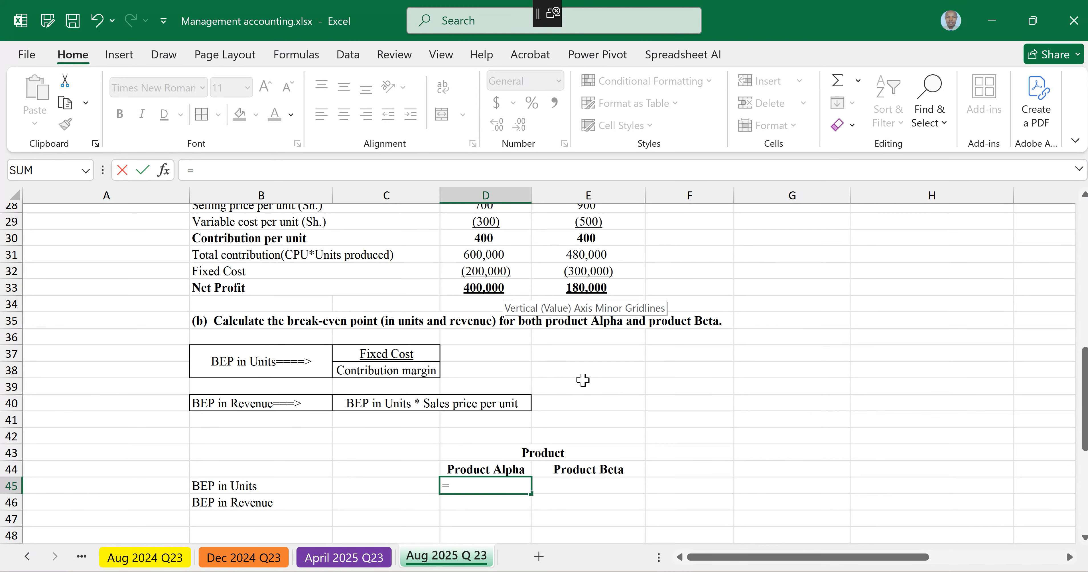
{"action": "type", "text": "-"}
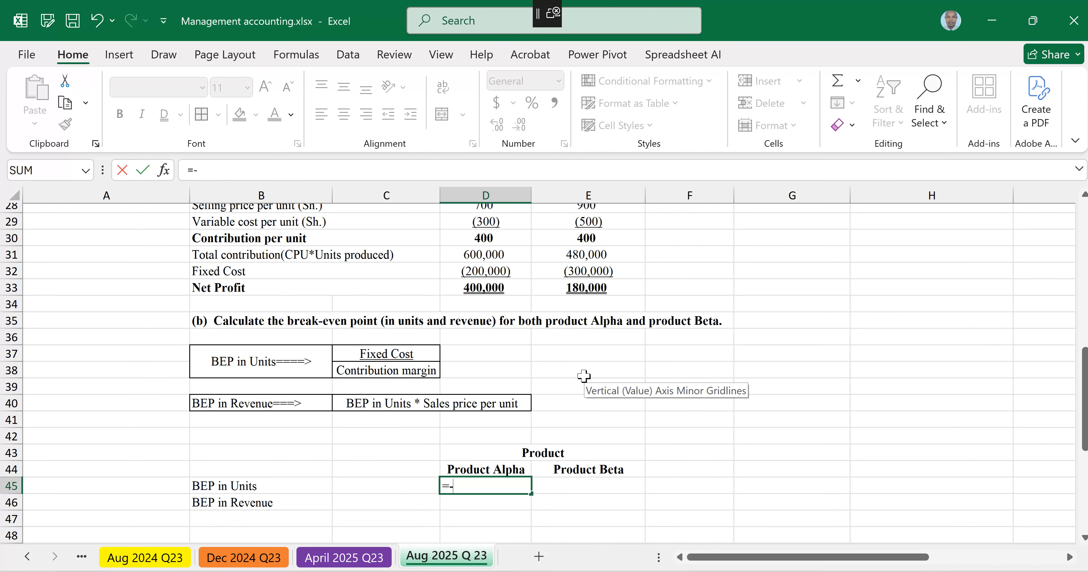
{"action": "left_click", "coordinate": [492, 271]}
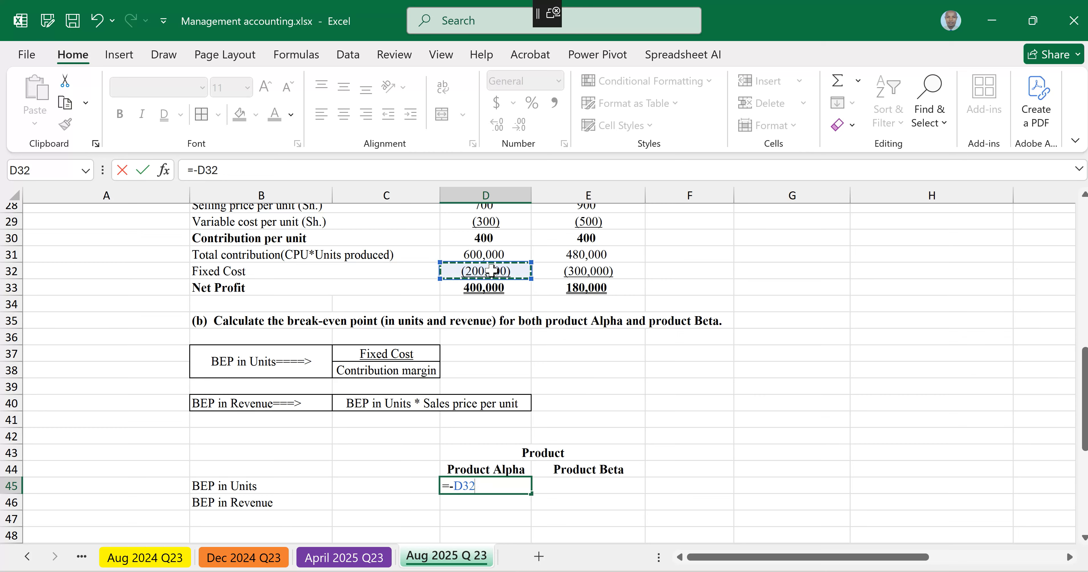
{"action": "type", "text": "/"}
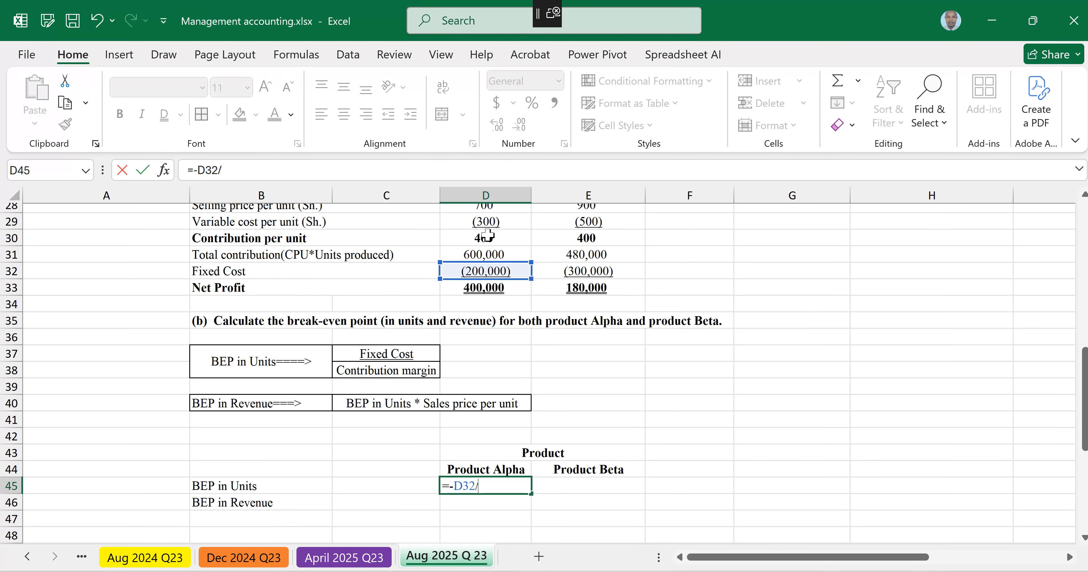
{"action": "left_click", "coordinate": [477, 237]}
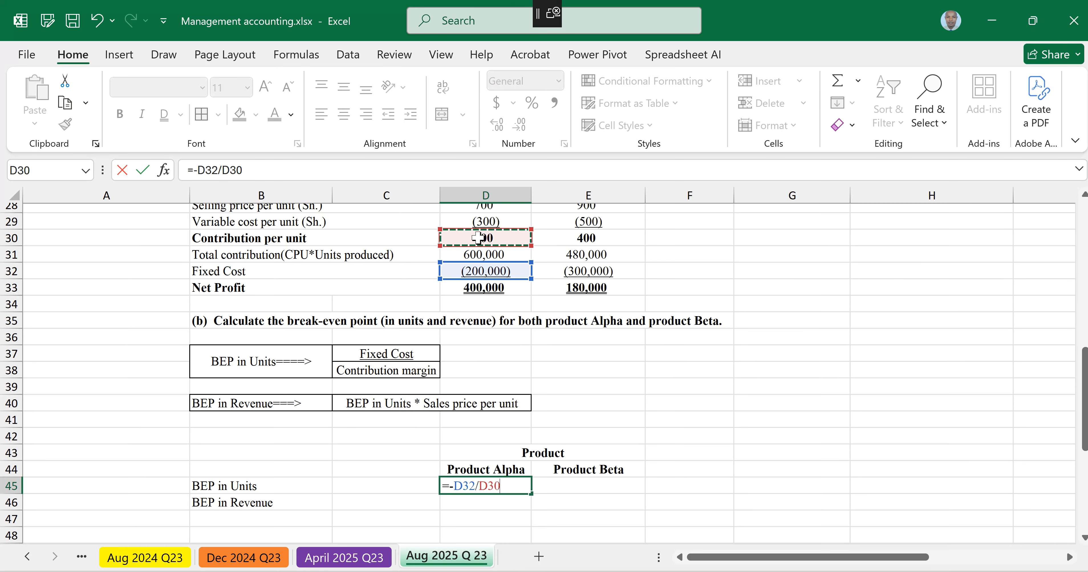
{"action": "key", "text": "Return"}
Step: Center the BEP in Units value in D45 and fill its formula across to E45 for Product Beta
{"action": "left_click", "coordinate": [480, 486]}
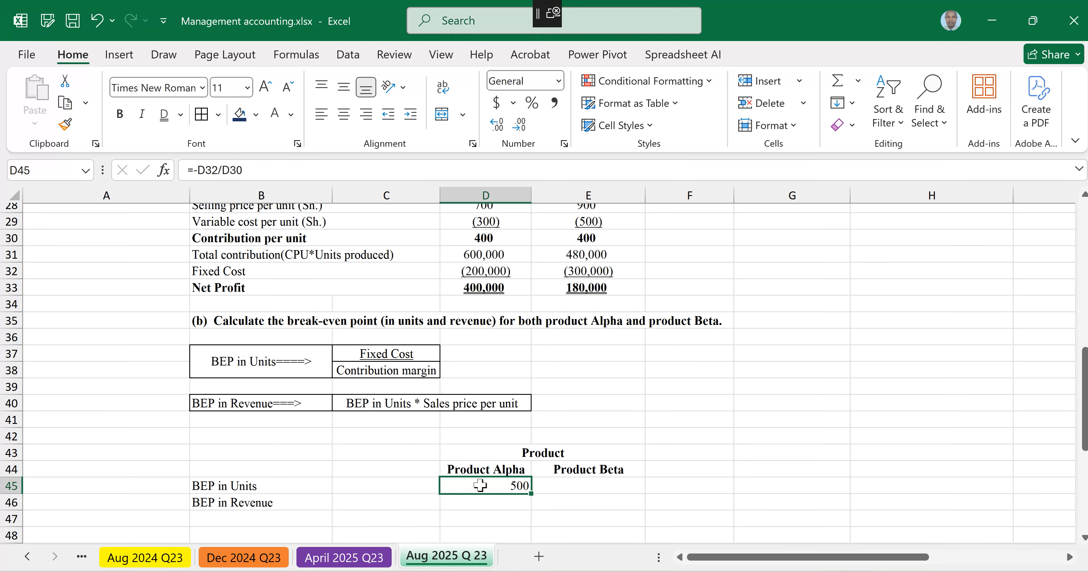
{"action": "key", "text": "alt+h"}
{"action": "key", "text": "a"}
{"action": "key", "text": "c"}
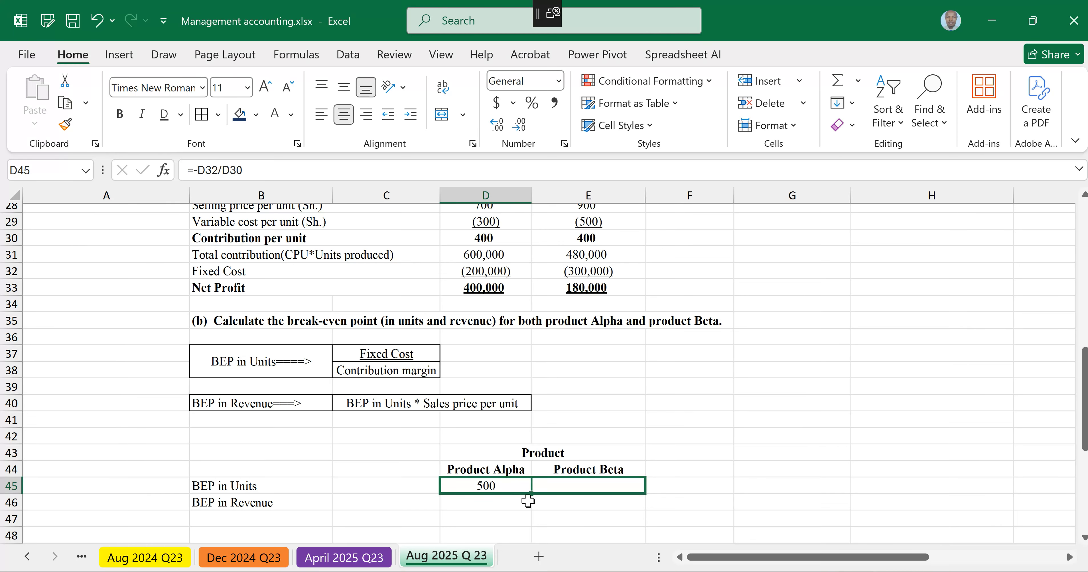
{"action": "left_click_drag", "start_coordinate": [531, 493], "coordinate": [592, 492]}
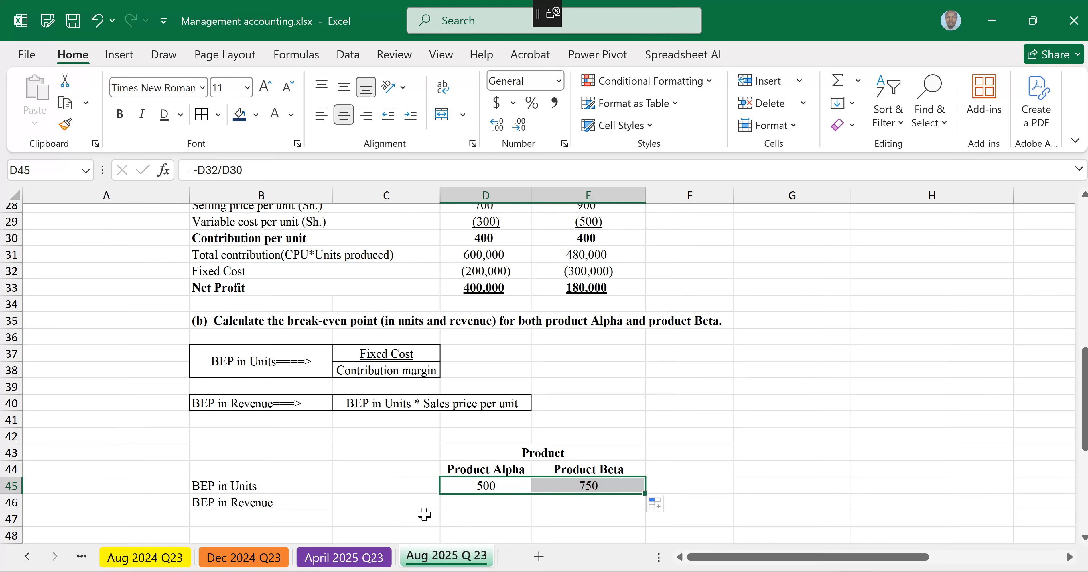
Step: Calculate BEP in Revenue in D46 with =D45*D28, then fill it across to E46 and center both values
{"action": "left_click", "coordinate": [480, 506]}
{"action": "type", "text": "="}
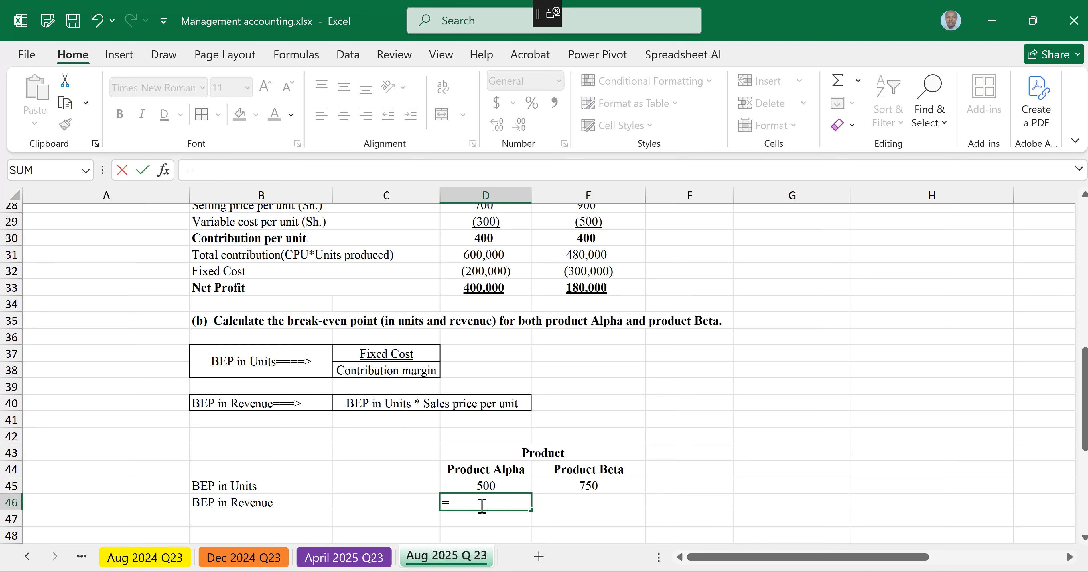
{"action": "left_click", "coordinate": [480, 488]}
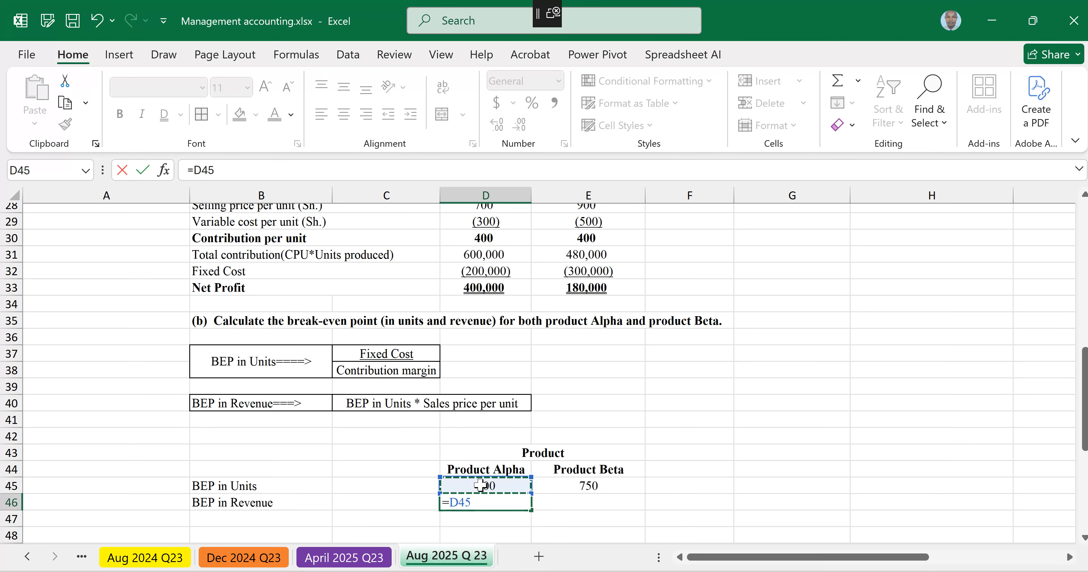
{"action": "type", "text": "*"}
{"action": "scroll", "coordinate": [446, 337], "scroll_direction": "up", "scroll_amount": 3}
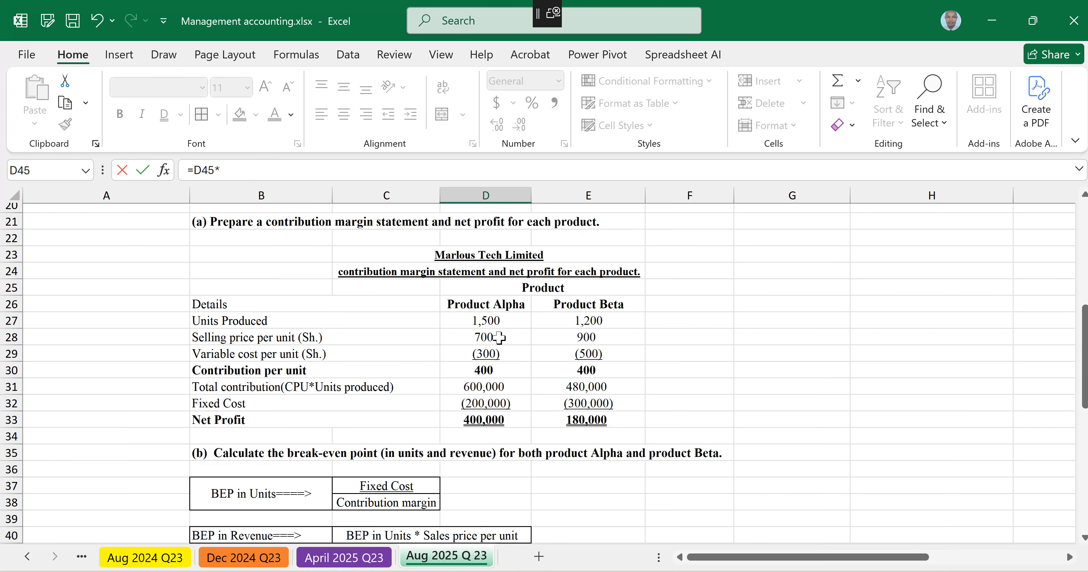
{"action": "left_click", "coordinate": [491, 336]}
{"action": "scroll", "coordinate": [497, 362], "scroll_direction": "down", "scroll_amount": 1}
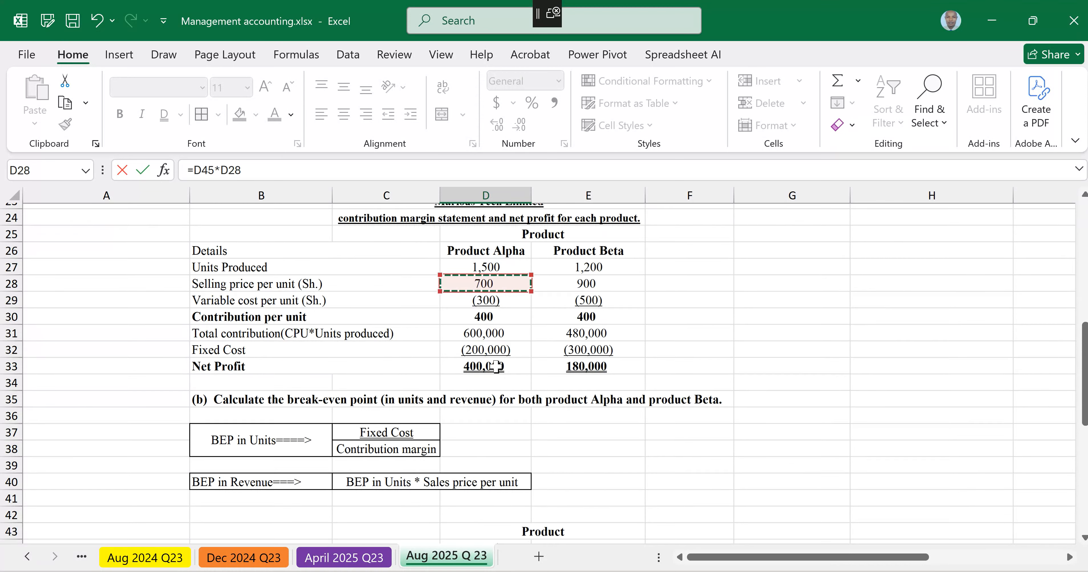
{"action": "scroll", "coordinate": [497, 366], "scroll_direction": "down", "scroll_amount": 1}
{"action": "key", "text": "ctrl+Return"}
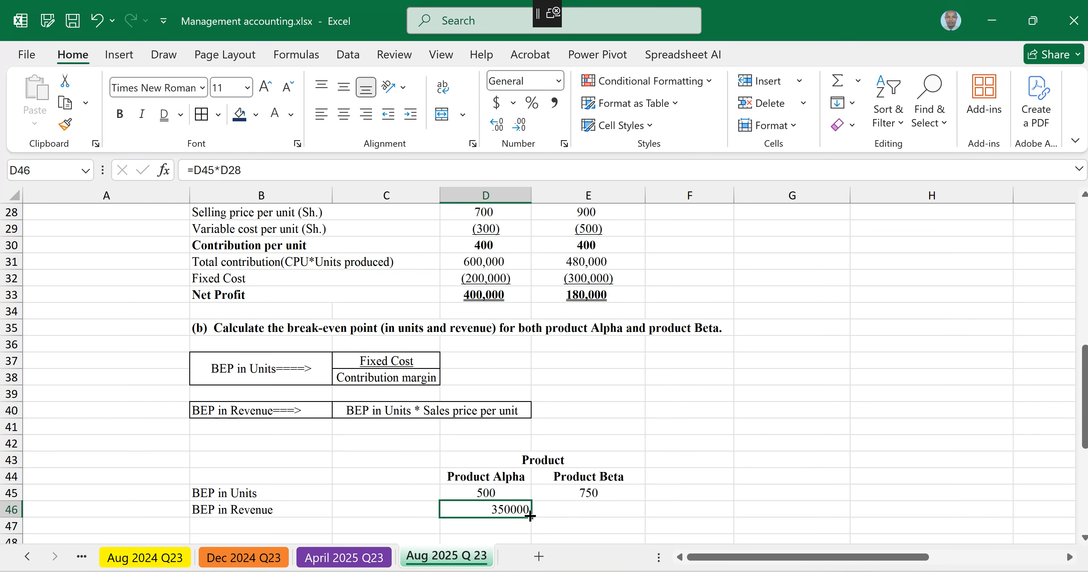
{"action": "left_click_drag", "start_coordinate": [530, 516], "coordinate": [592, 519]}
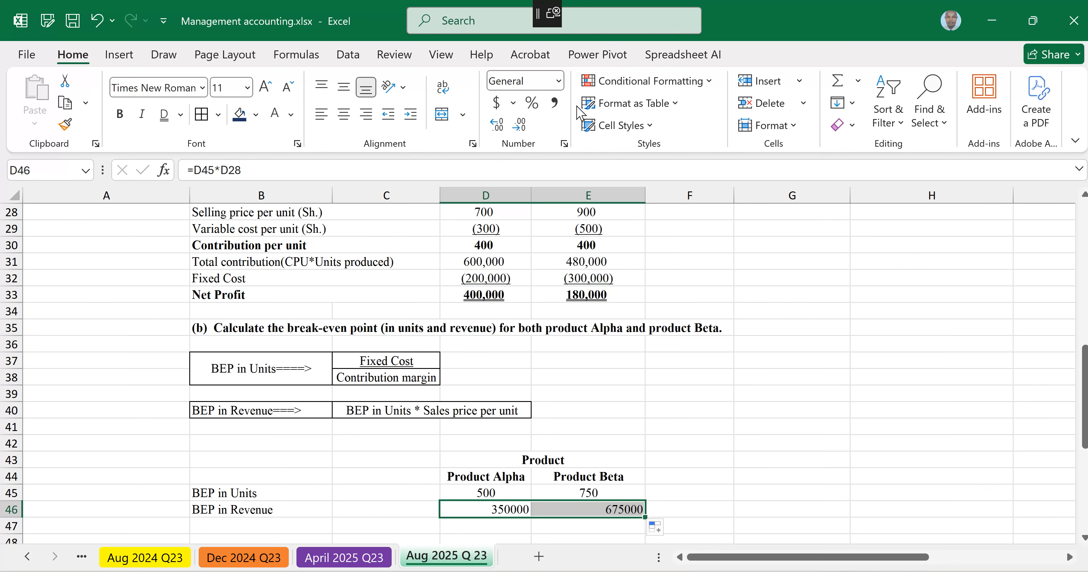
{"action": "left_click", "coordinate": [343, 115]}
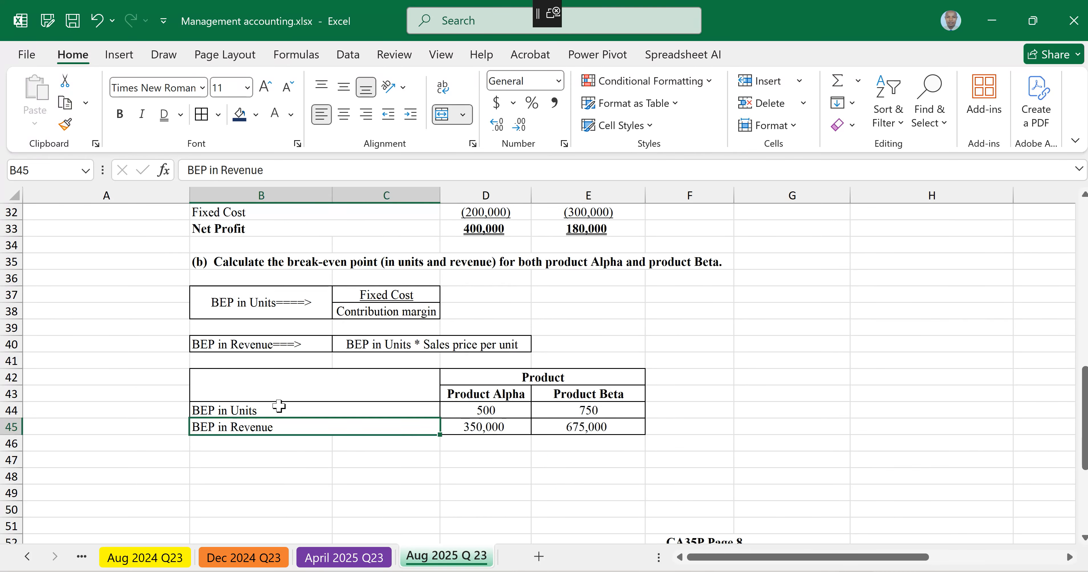
Step: Copy the part (c) margin of safety requirement from A15 into B48, below the break-even table
{"action": "scroll", "coordinate": [329, 370], "scroll_direction": "up", "scroll_amount": 5}
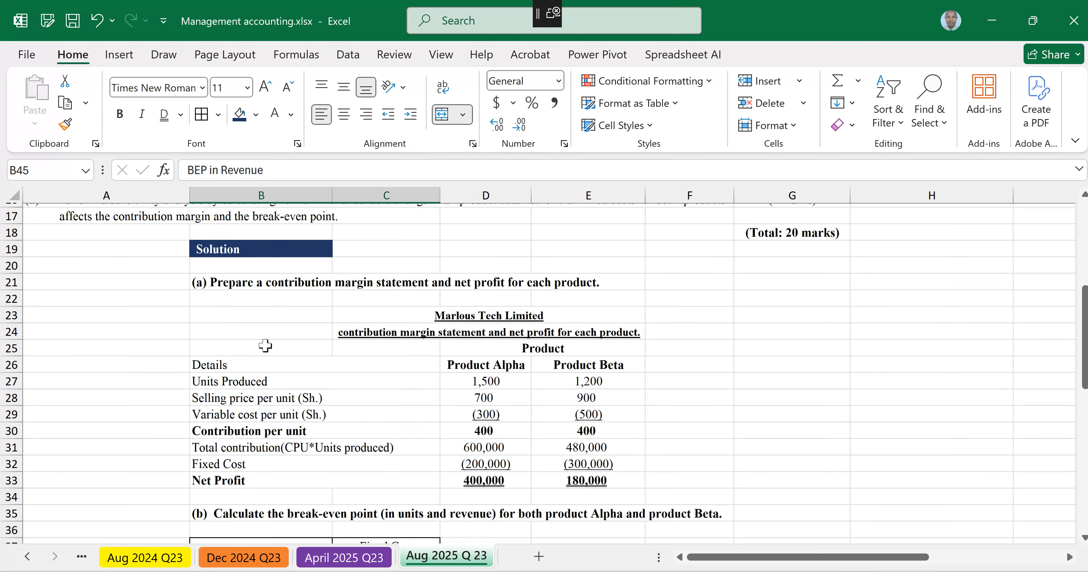
{"action": "scroll", "coordinate": [265, 346], "scroll_direction": "up", "scroll_amount": 3}
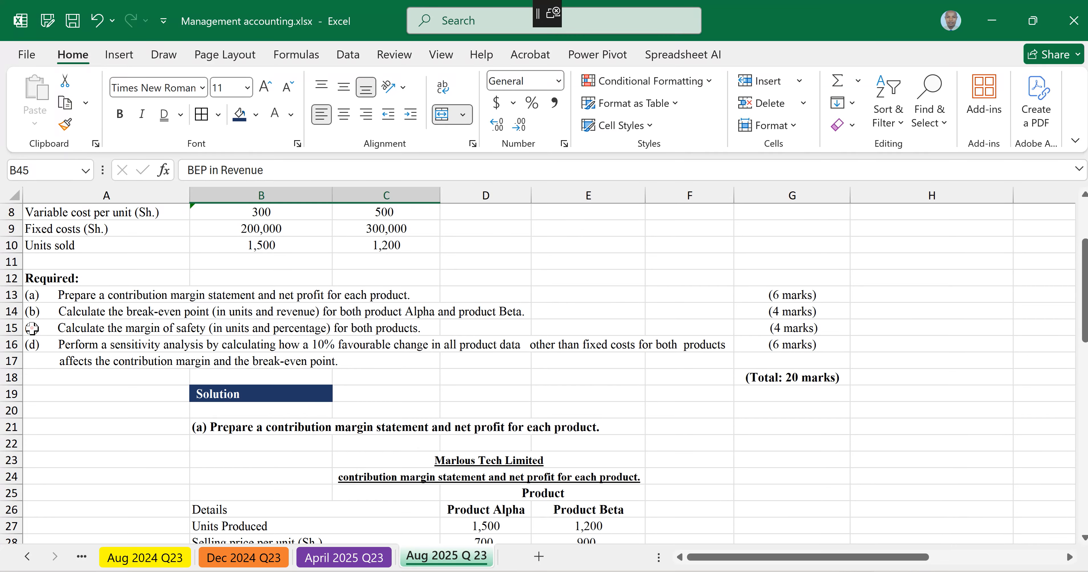
{"action": "left_click", "coordinate": [31, 328]}
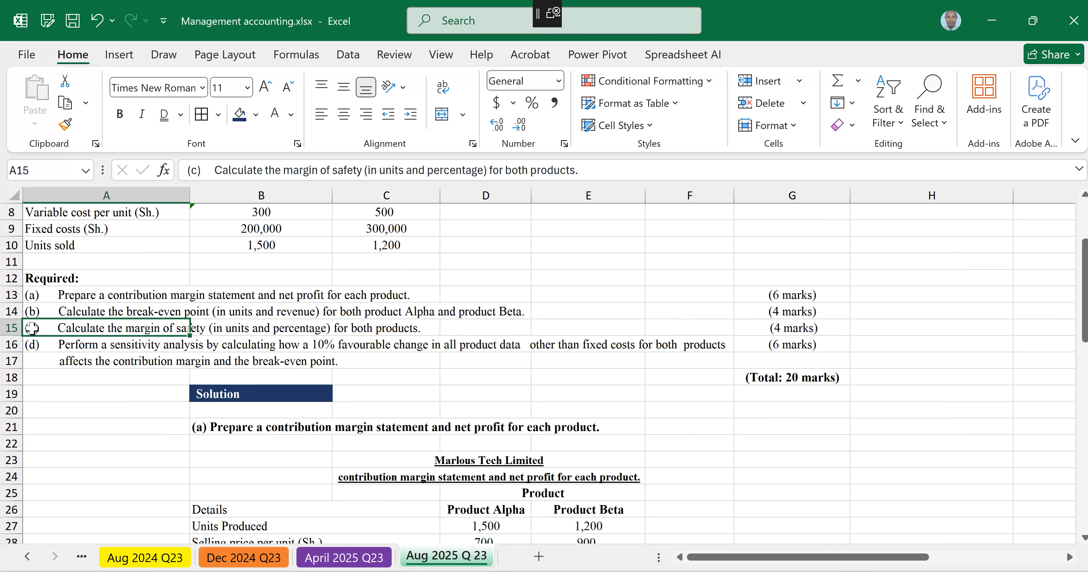
{"action": "key", "text": "ctrl+c"}
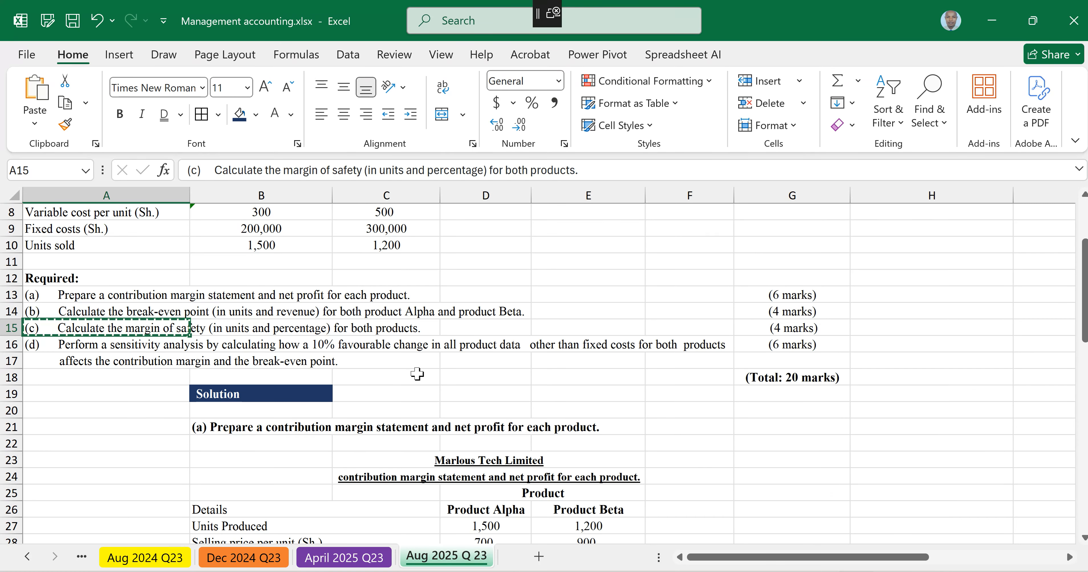
{"action": "scroll", "coordinate": [410, 372], "scroll_direction": "down", "scroll_amount": 5}
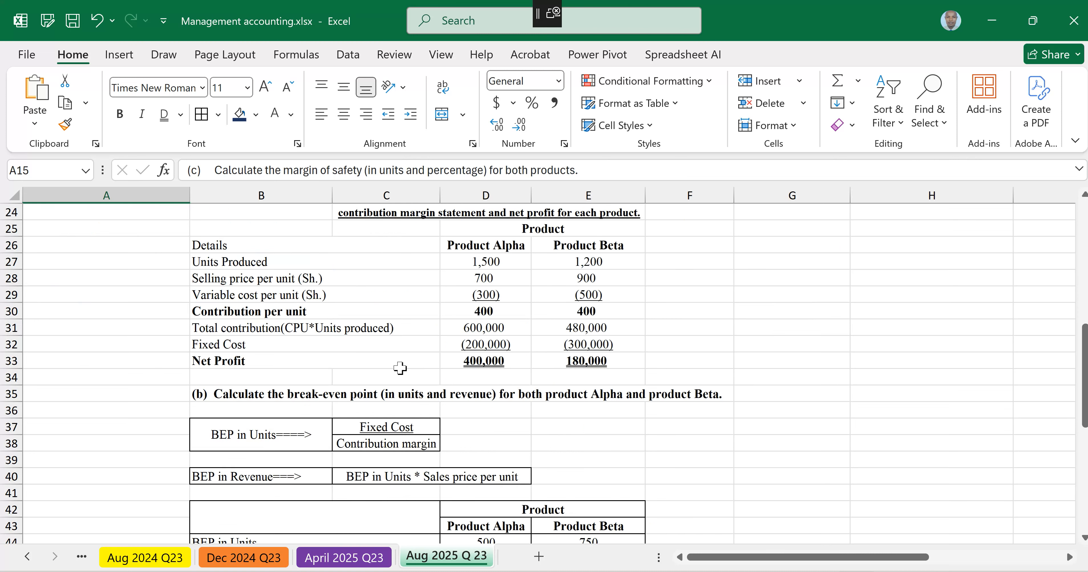
{"action": "scroll", "coordinate": [400, 369], "scroll_direction": "down", "scroll_amount": 3}
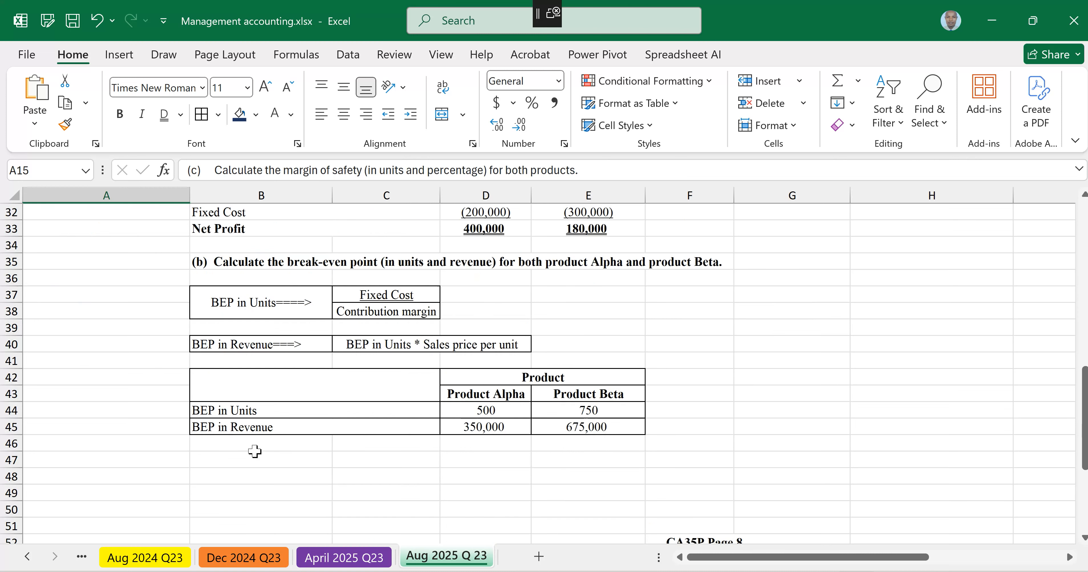
{"action": "left_click", "coordinate": [226, 460]}
{"action": "left_click", "coordinate": [227, 477]}
{"action": "key", "text": "ctrl+v"}
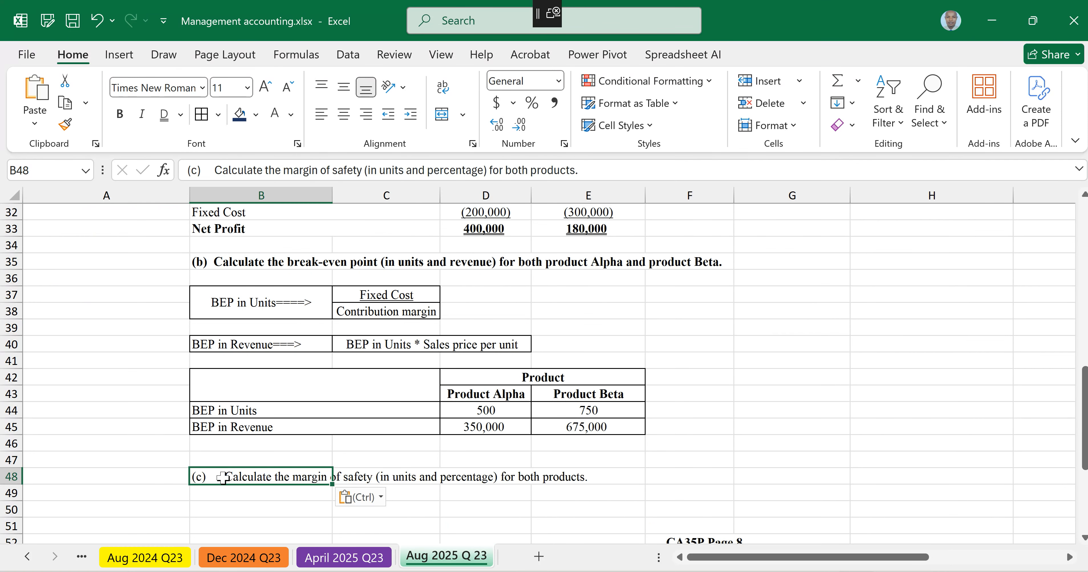
Step: Remove the extra spaces after "(c)" in the B48 heading and make the heading bold
{"action": "double_click", "coordinate": [230, 486]}
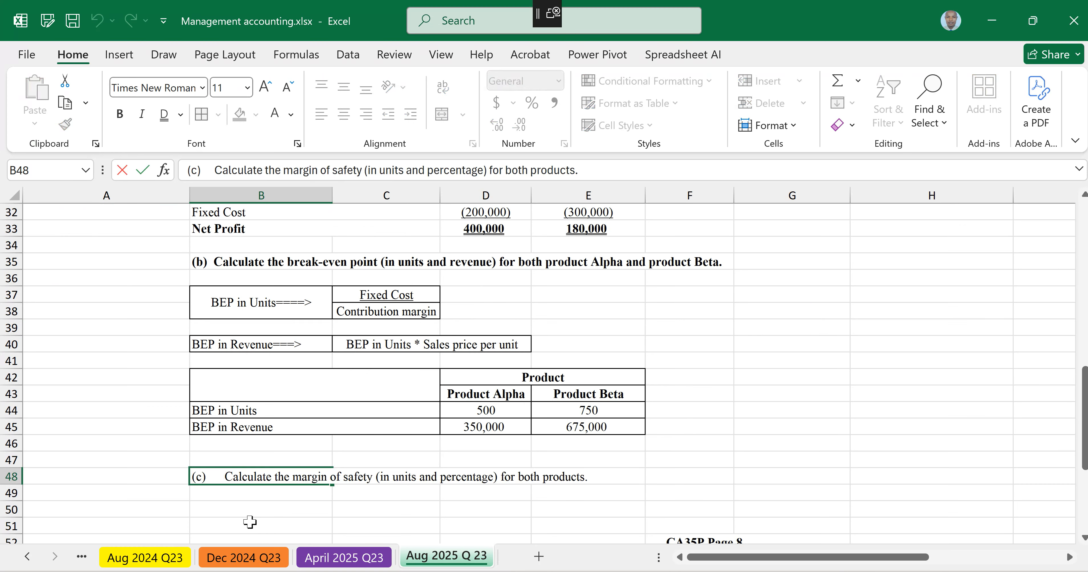
{"action": "key", "text": "BackSpace"}
{"action": "key", "text": "BackSpace"}
{"action": "key", "text": "BackSpace"}
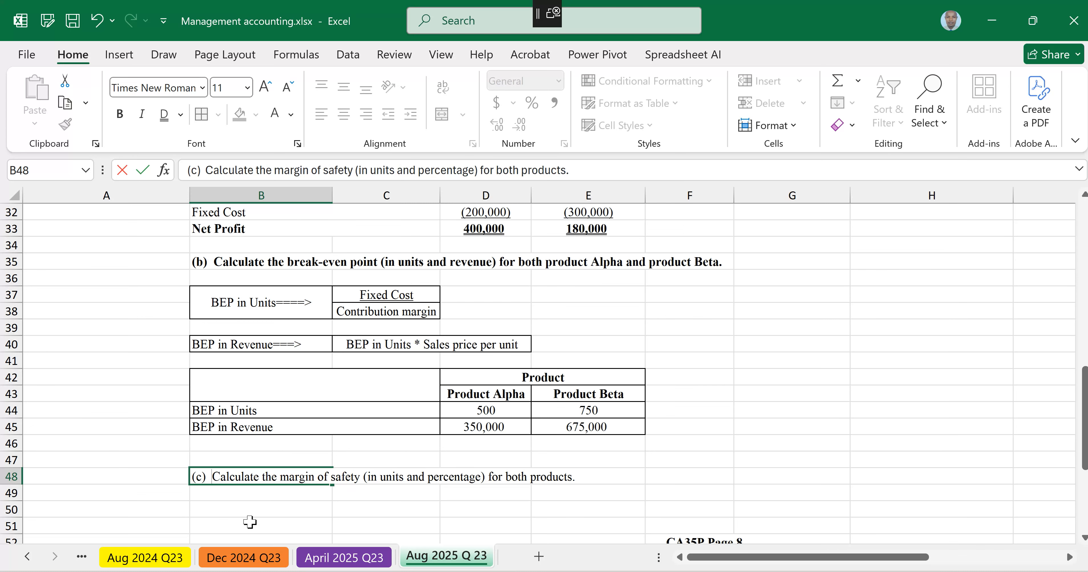
{"action": "key", "text": "Return"}
{"action": "left_click", "coordinate": [206, 477]}
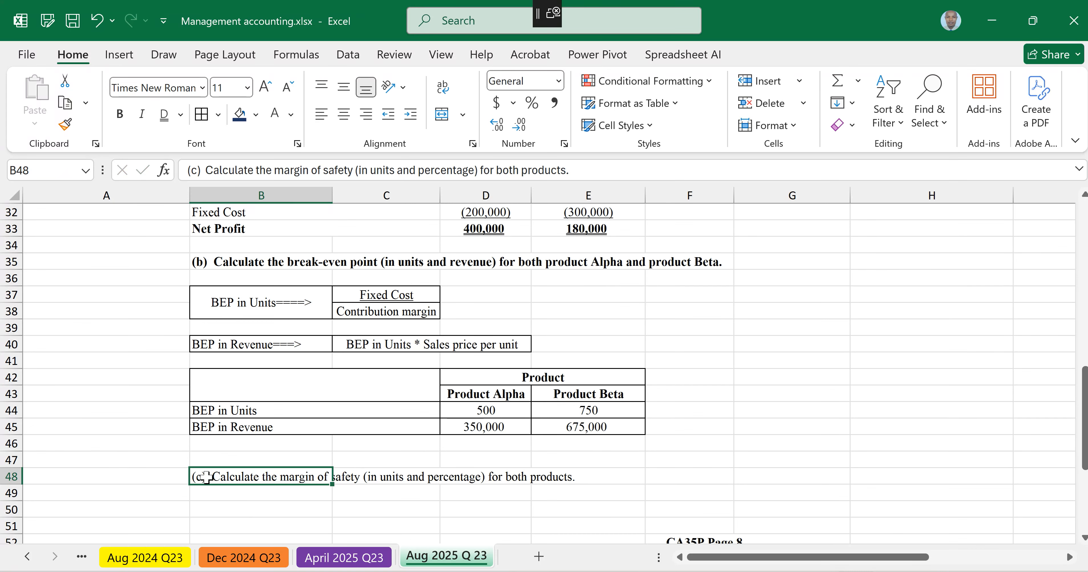
{"action": "key", "text": "ctrl+b"}
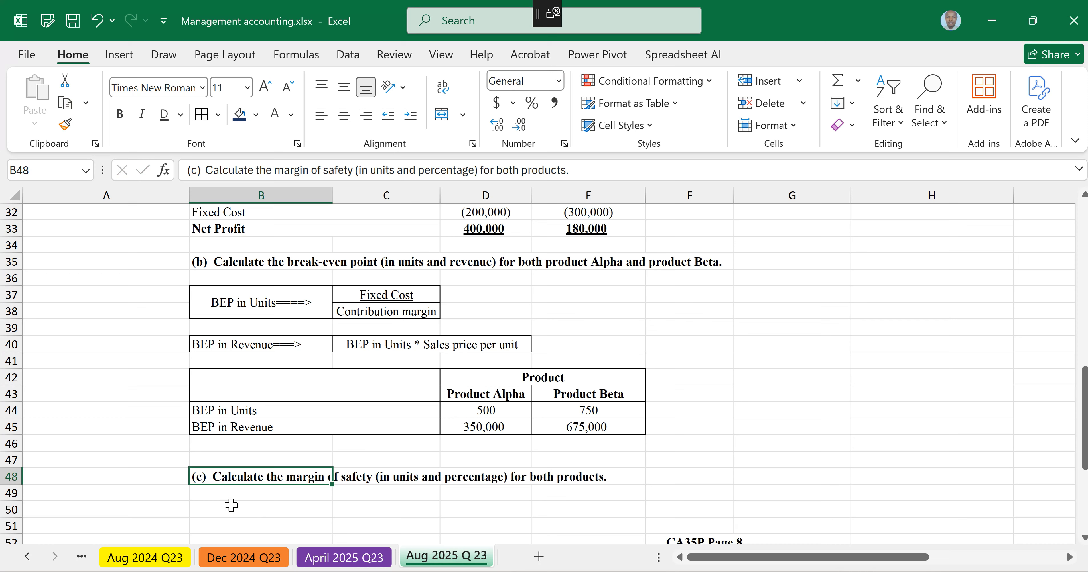
Step: Enter the formula label "Margin of saftey =====>" in B50
{"action": "scroll", "coordinate": [231, 506], "scroll_direction": "down", "scroll_amount": 2}
{"action": "left_click", "coordinate": [217, 441]}
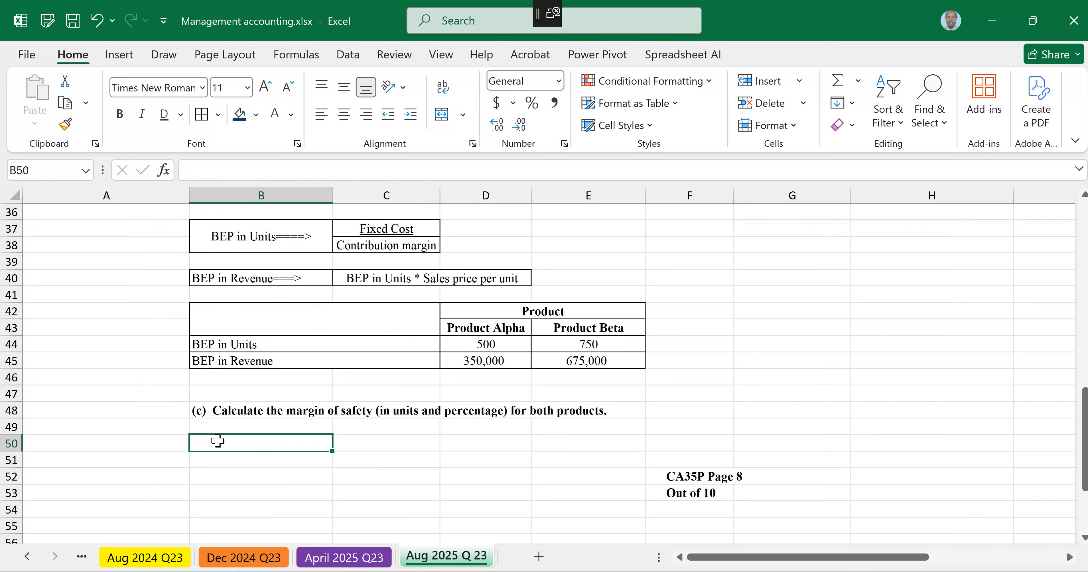
{"action": "type", "text": "Marin"}
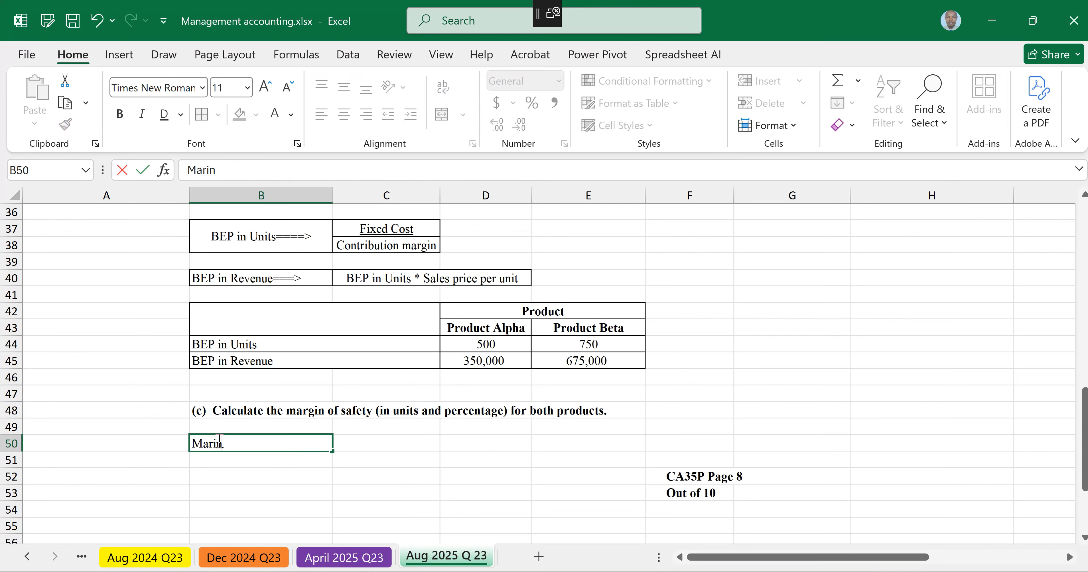
{"action": "key", "text": "BackSpace"}
{"action": "key", "text": "BackSpace"}
{"action": "type", "text": "gin of saftey"}
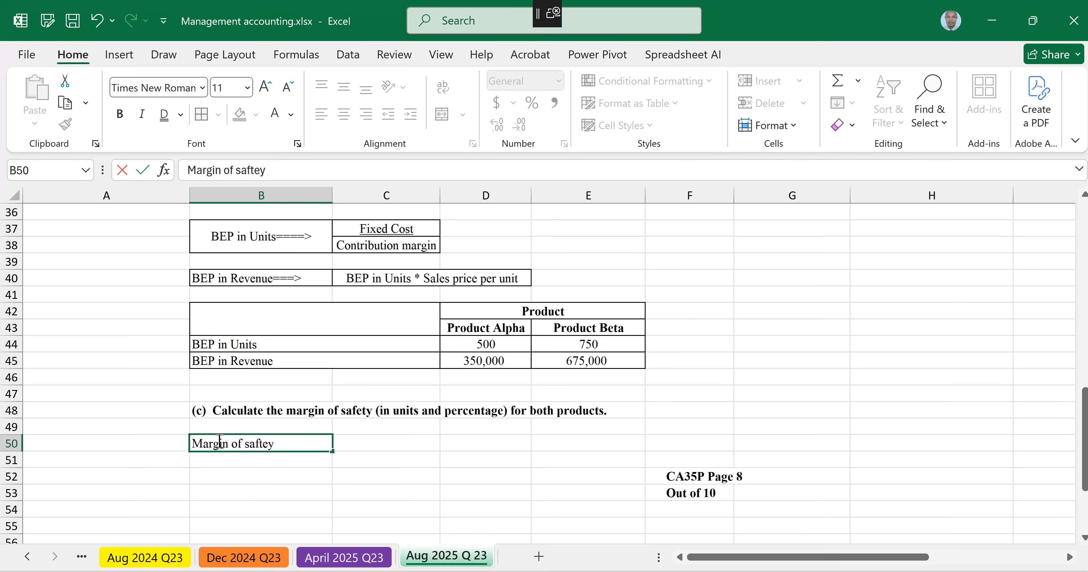
{"action": "type", "text": " =====>"}
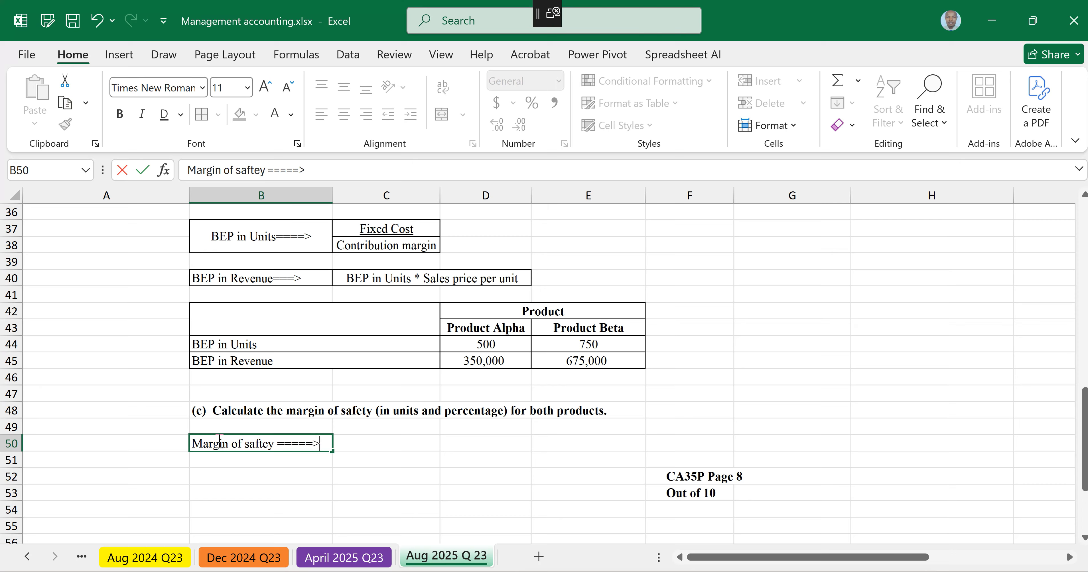
{"action": "left_click", "coordinate": [367, 442]}
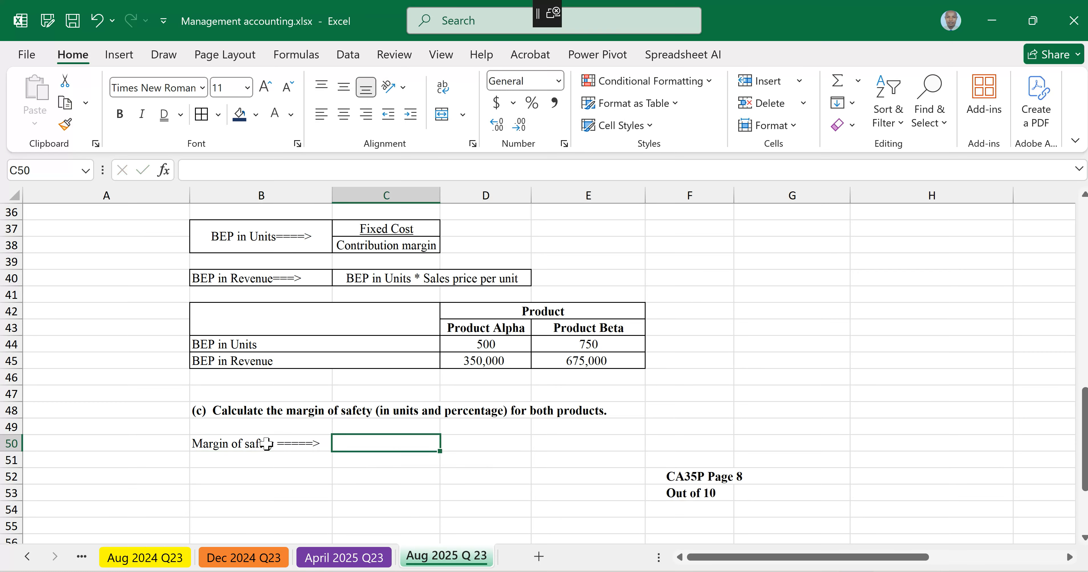
Step: Edit the B50 label to read "Margin of saftey in units =>", shortening the arrow
{"action": "double_click", "coordinate": [267, 443]}
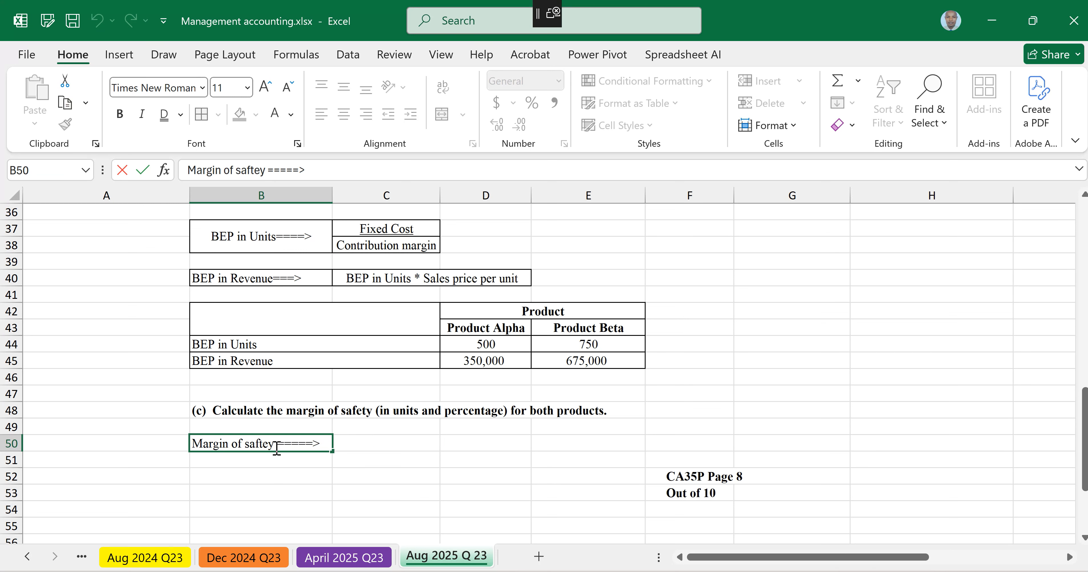
{"action": "type", "text": "in um"}
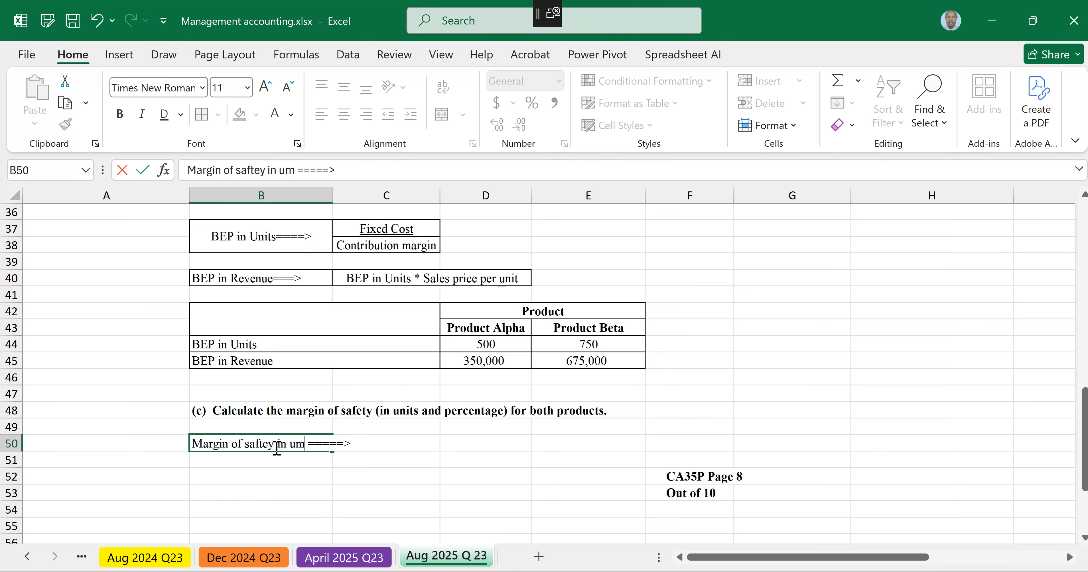
{"action": "key", "text": "BackSpace"}
{"action": "type", "text": "nits"}
{"action": "left_click", "coordinate": [347, 448]}
{"action": "key", "text": "BackSpace"}
{"action": "key", "text": "BackSpace"}
{"action": "key", "text": "BackSpace"}
{"action": "key", "text": "BackSpace"}
{"action": "key", "text": "BackSpace"}
Step: Enter the formula description "Units sold-BEP Units" in C50, beside the margin of safety in units label
{"action": "left_click", "coordinate": [408, 441]}
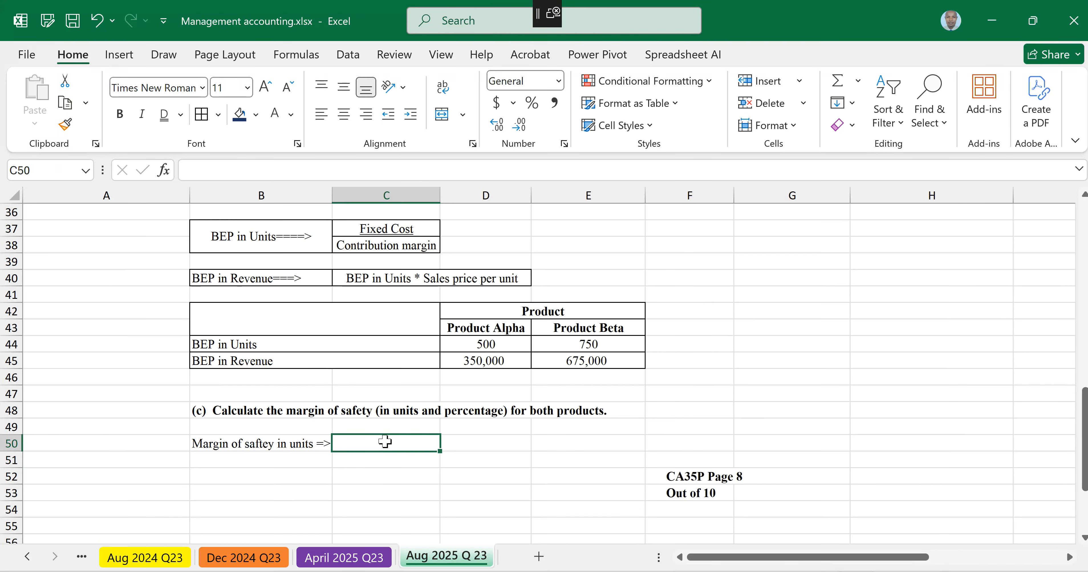
{"action": "type", "text": "Units"}
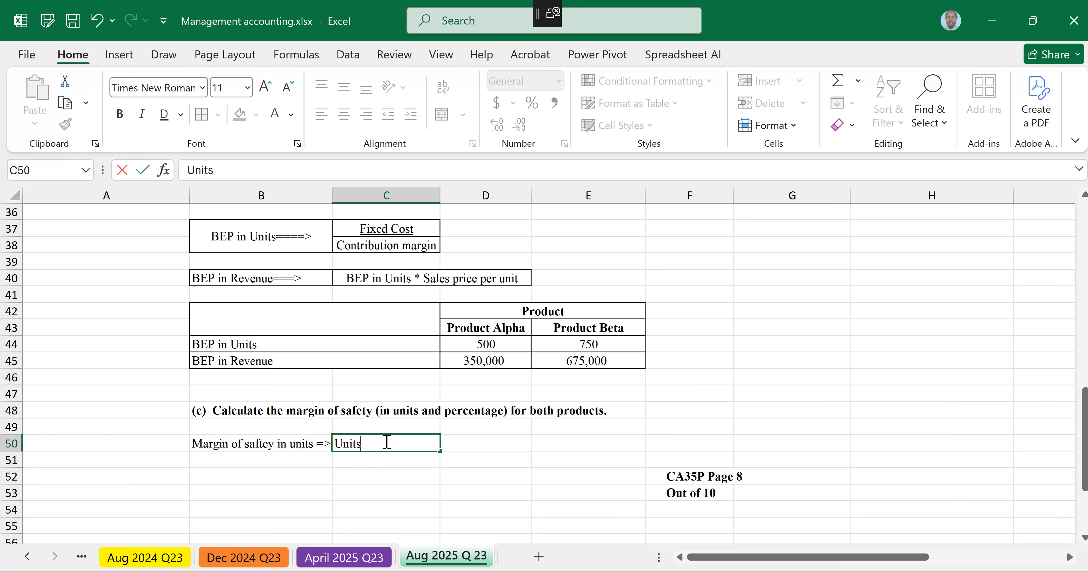
{"action": "type", "text": " sold-BEP Units"}
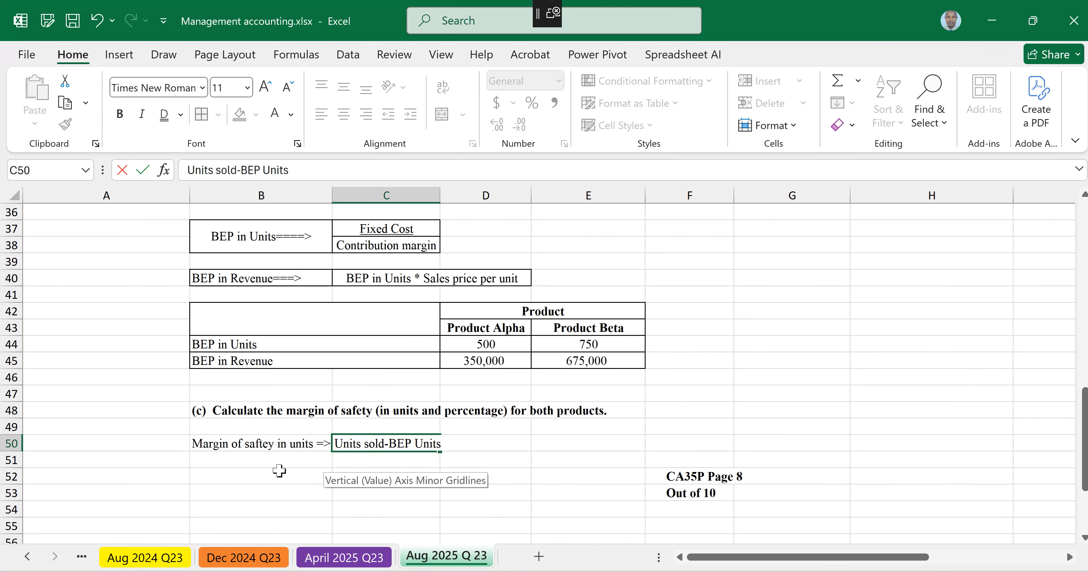
{"action": "left_click", "coordinate": [224, 461]}
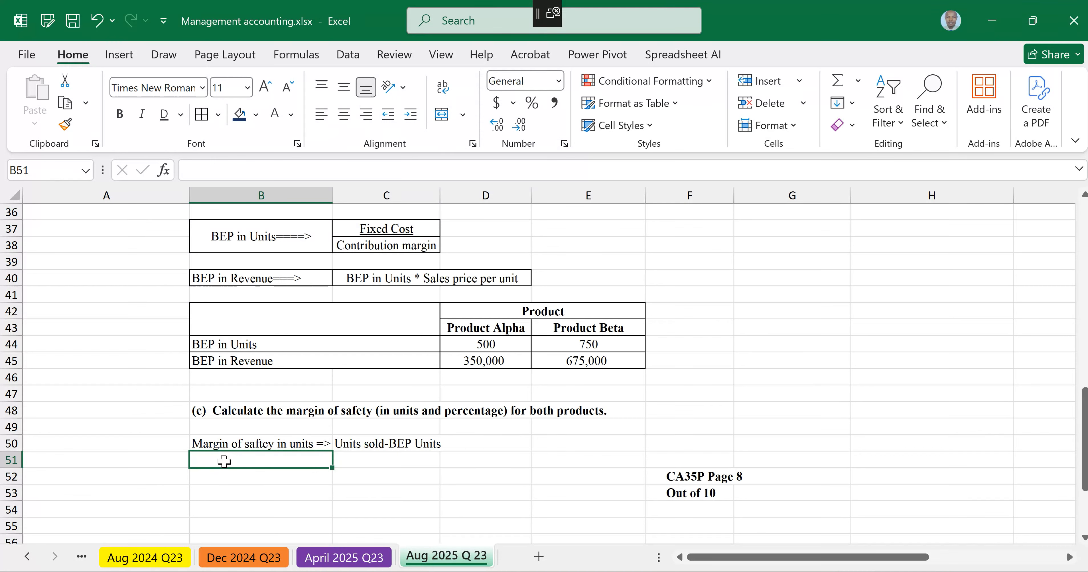
Step: Copy the B50 label into B51 and edit the copy to read "Margin of saftey in % =>"
{"action": "left_click", "coordinate": [215, 447]}
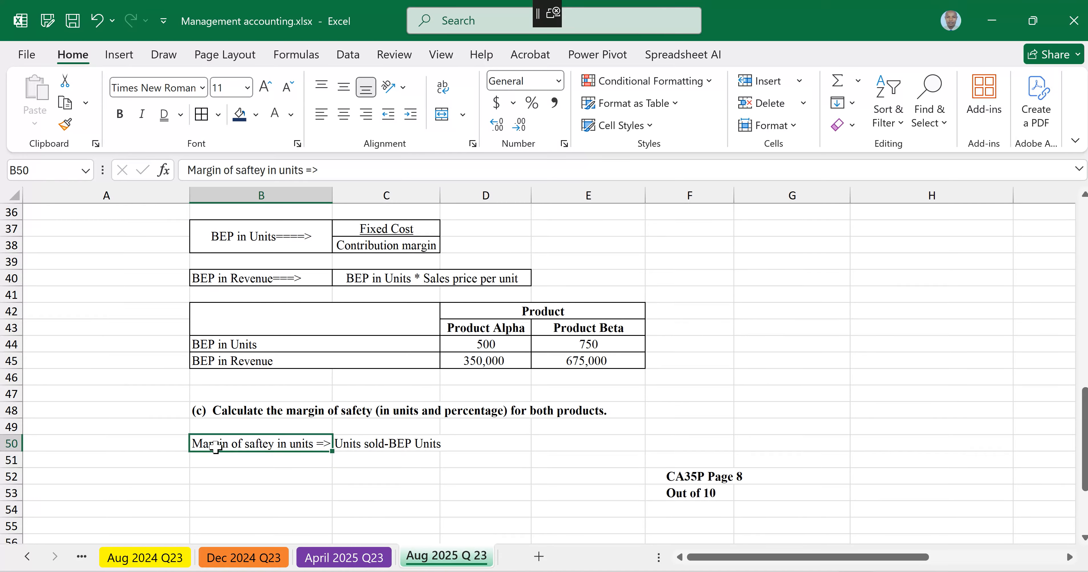
{"action": "key", "text": "ctrl+c"}
{"action": "left_click", "coordinate": [209, 458]}
{"action": "key", "text": "ctrl+v"}
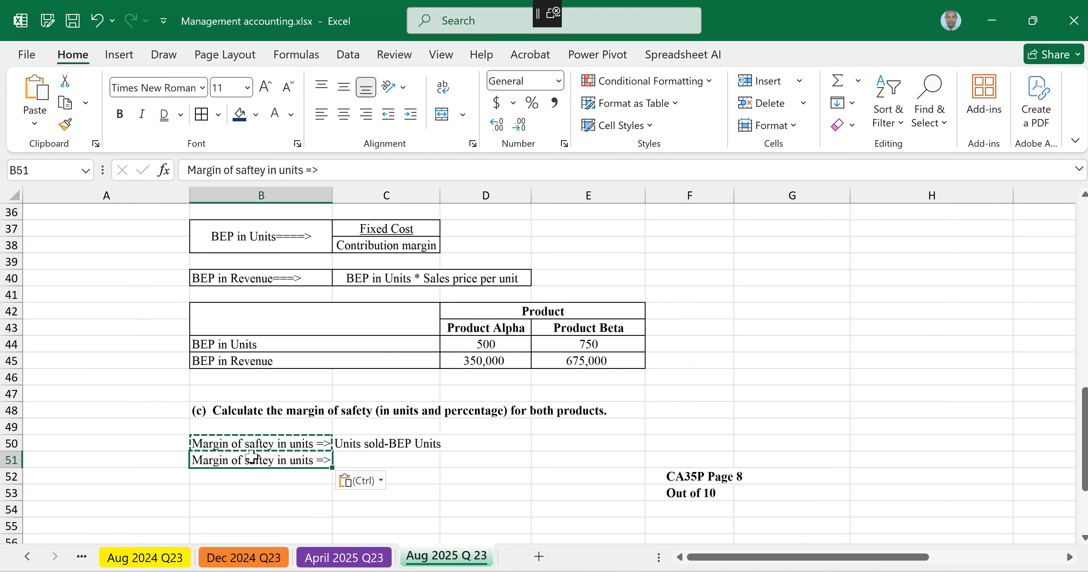
{"action": "double_click", "coordinate": [263, 457]}
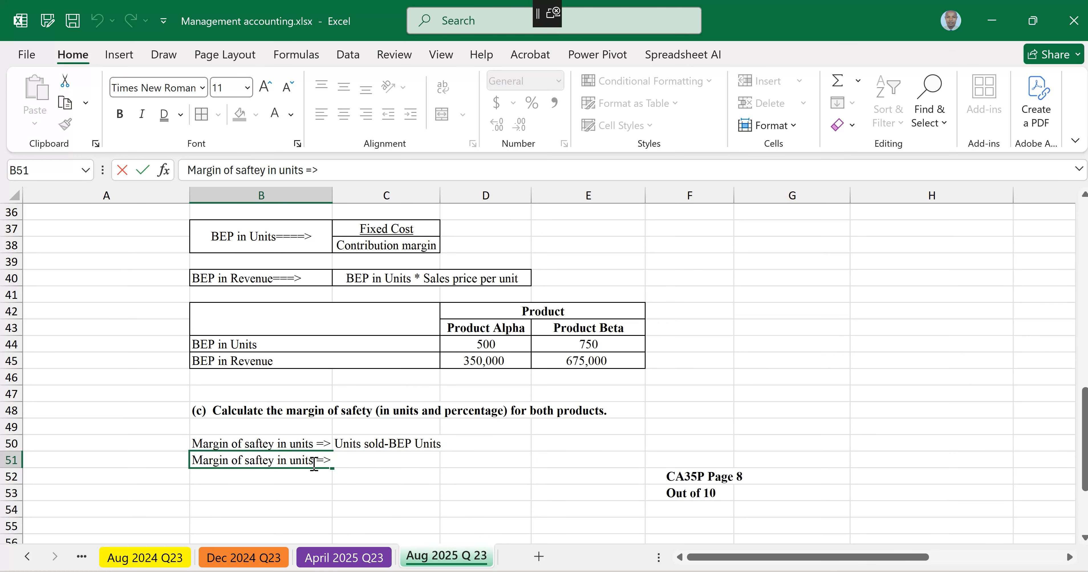
{"action": "key", "text": "BackSpace"}
{"action": "key", "text": "BackSpace"}
{"action": "key", "text": "BackSpace"}
{"action": "key", "text": "BackSpace"}
{"action": "key", "text": "BackSpace"}
{"action": "type", "text": "%"}
{"action": "key", "text": "ctrl+Return"}
Step: Enter the percentage formula's numerator "Margini of saftey in units" in C51 and its denominator "Units Sold" in C52
{"action": "left_click", "coordinate": [374, 462]}
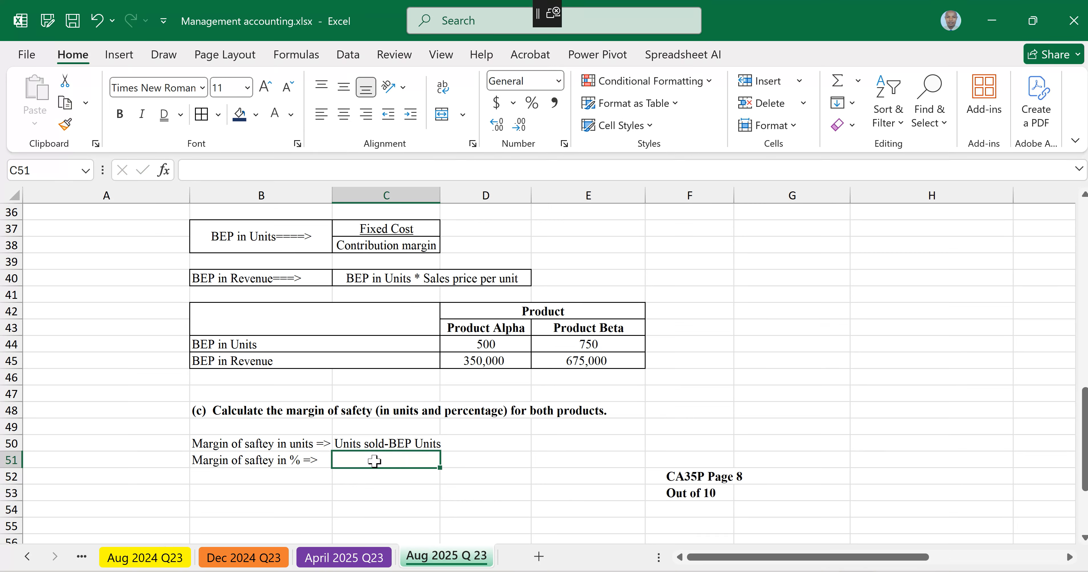
{"action": "type", "text": "Margini"}
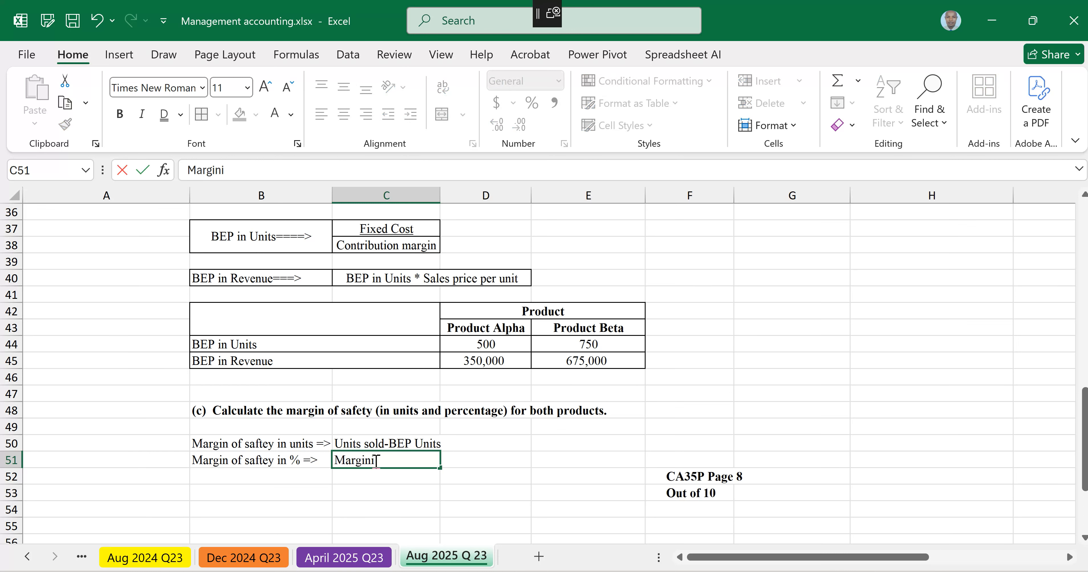
{"action": "type", "text": " of saf"}
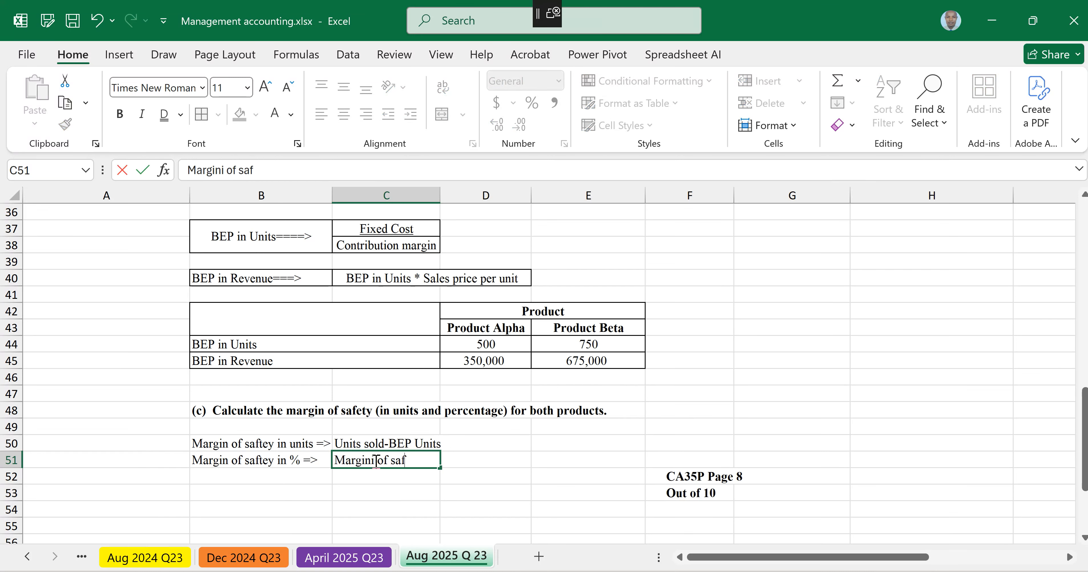
{"action": "type", "text": "tey in units"}
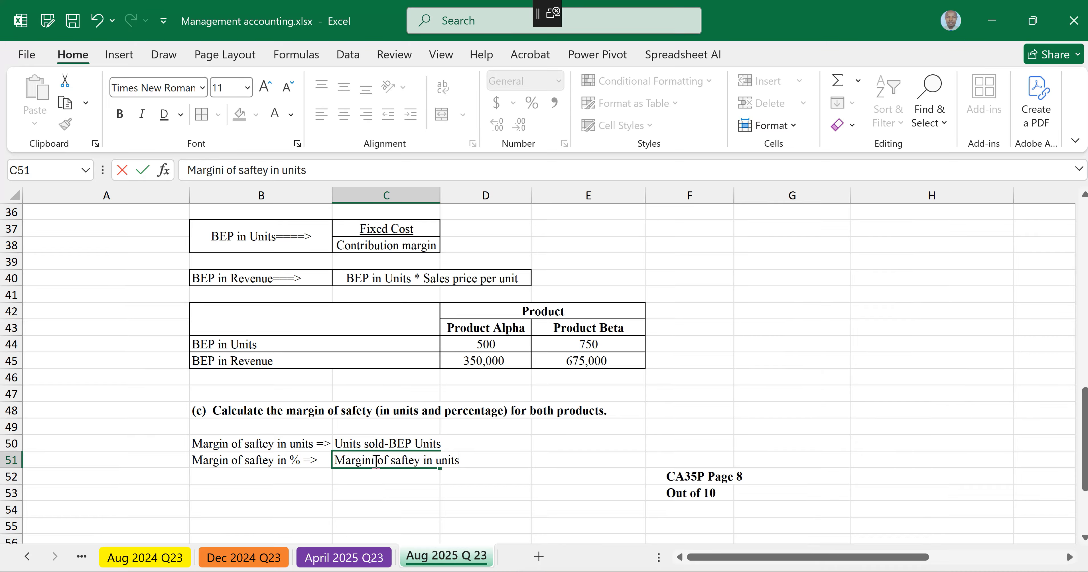
{"action": "left_click", "coordinate": [396, 475]}
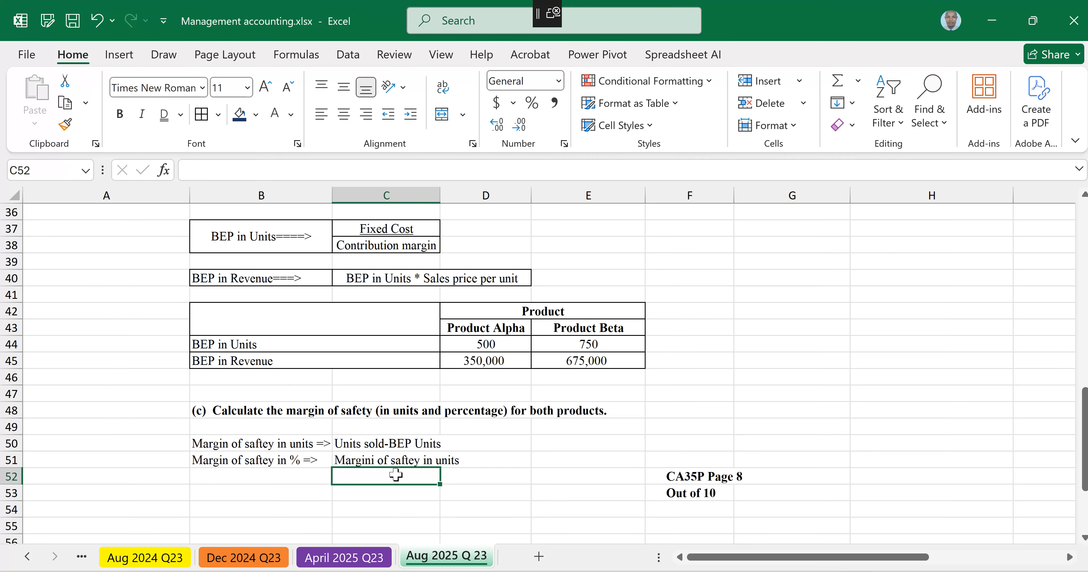
{"action": "type", "text": "Units Sold"}
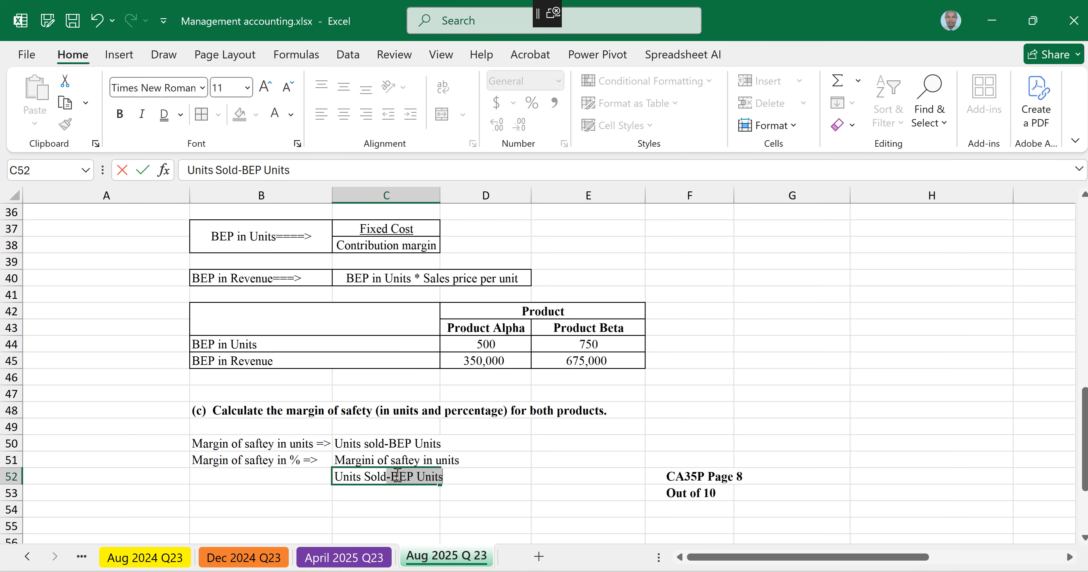
{"action": "key", "text": "Delete"}
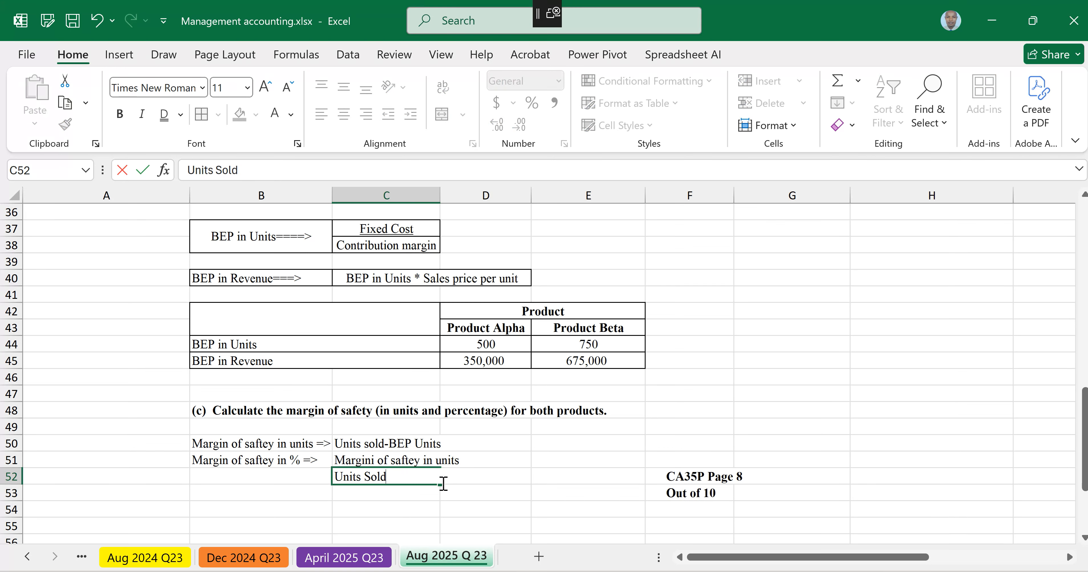
{"action": "left_click", "coordinate": [473, 485]}
Step: Append "*100%" to the numerator text in C51
{"action": "left_click", "coordinate": [428, 460]}
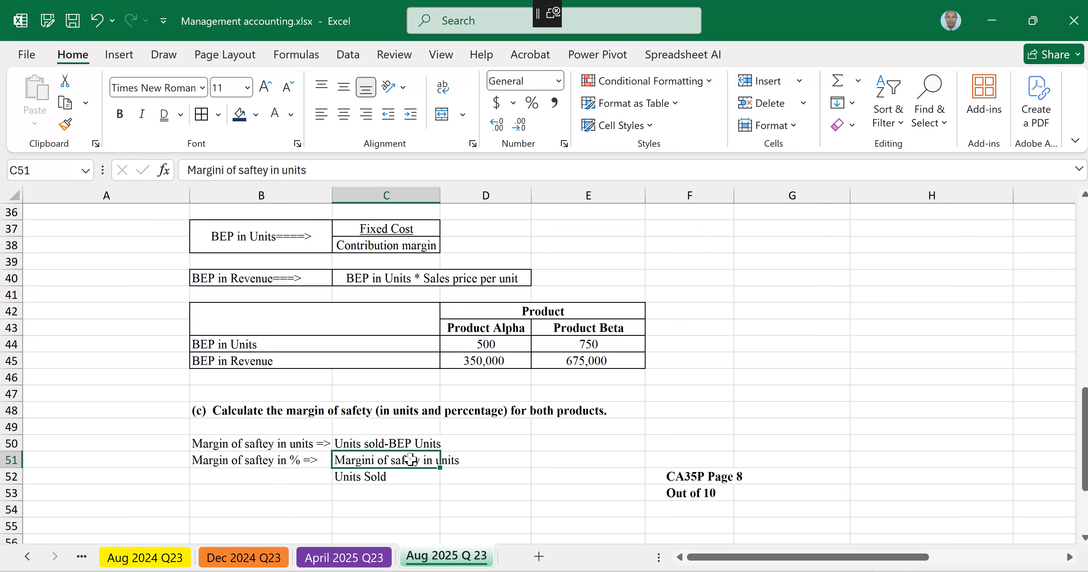
{"action": "key", "text": "F2"}
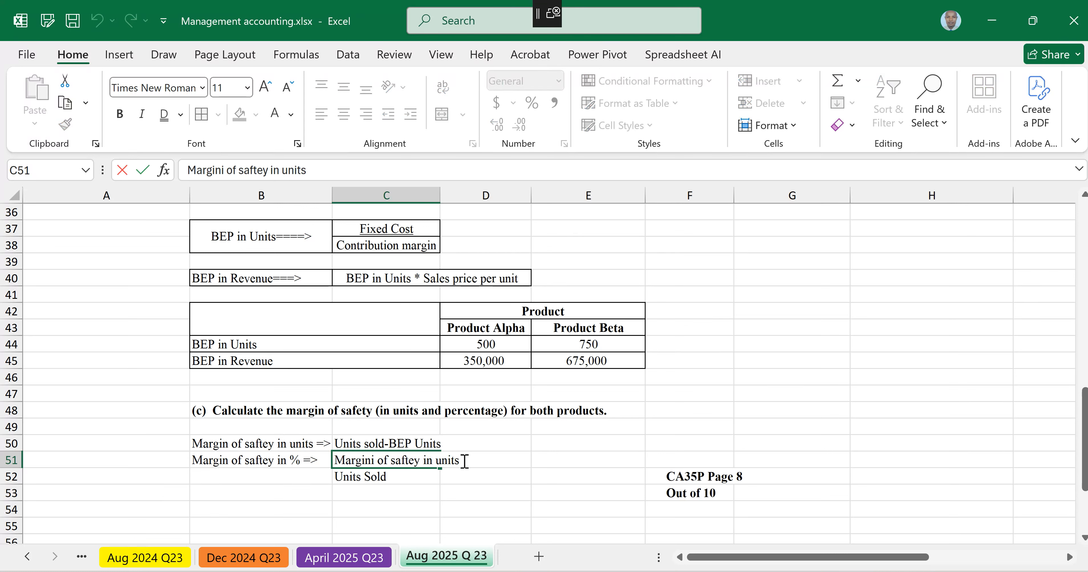
{"action": "type", "text": "*100%"}
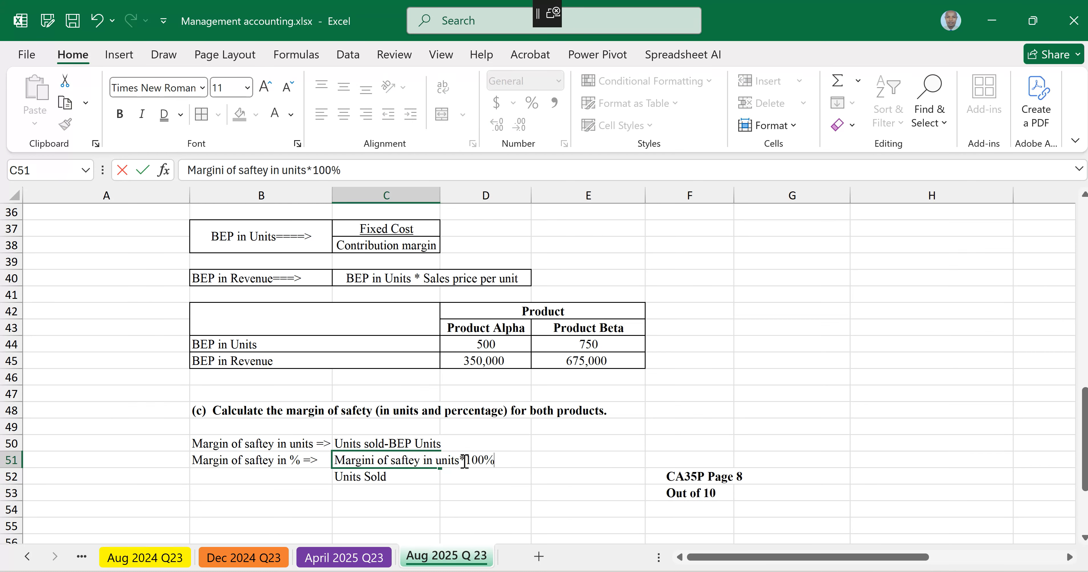
{"action": "key", "text": "Return"}
Step: Merge and centre C51:D51 and C52:D52 separately, and underline the numerator in C51 as a fraction line
{"action": "left_click_drag", "start_coordinate": [414, 461], "coordinate": [487, 462]}
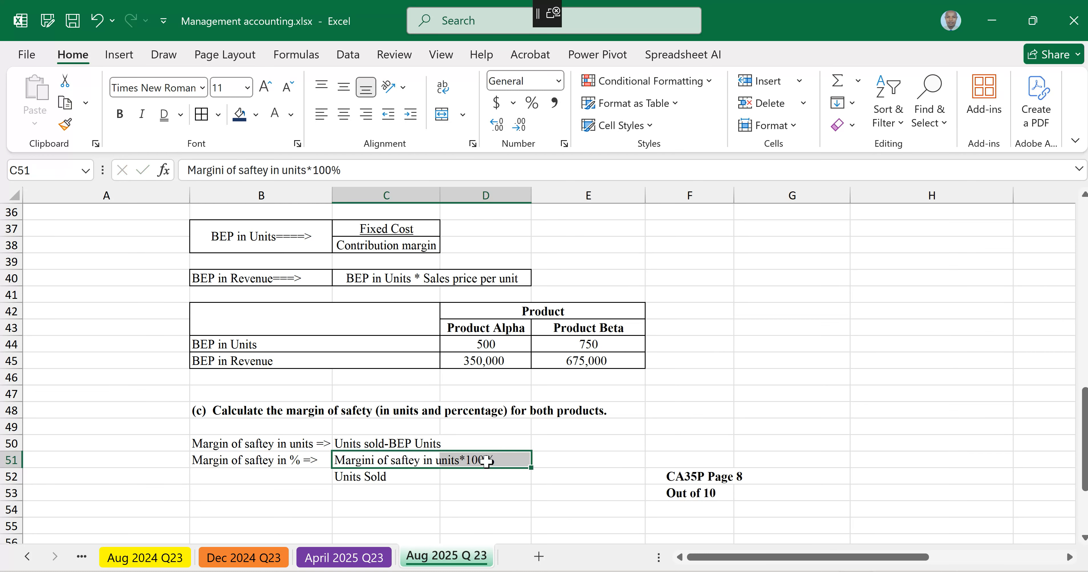
{"action": "left_click", "coordinate": [443, 120]}
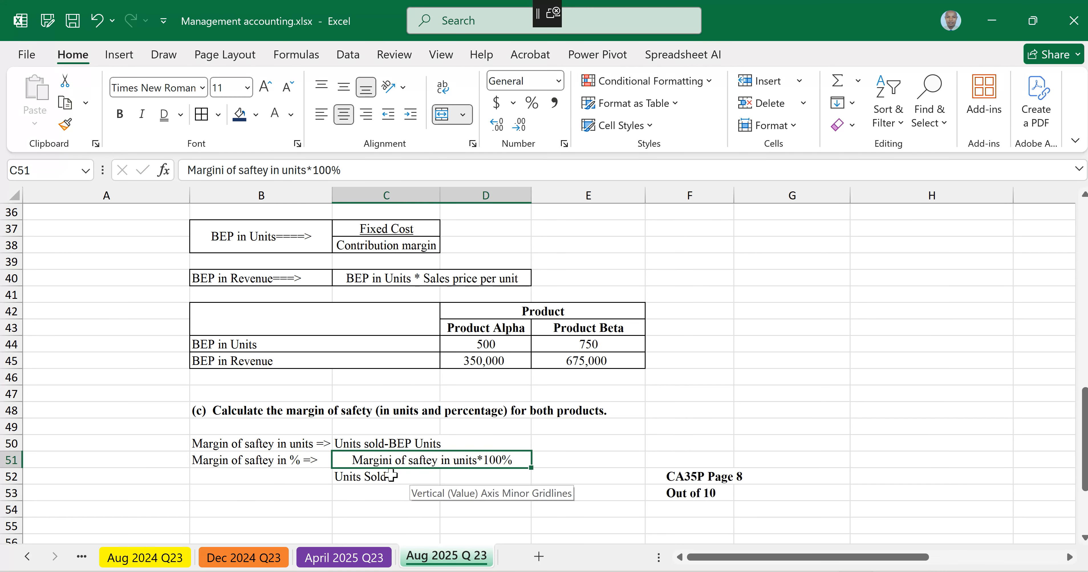
{"action": "left_click_drag", "start_coordinate": [410, 475], "coordinate": [455, 474]}
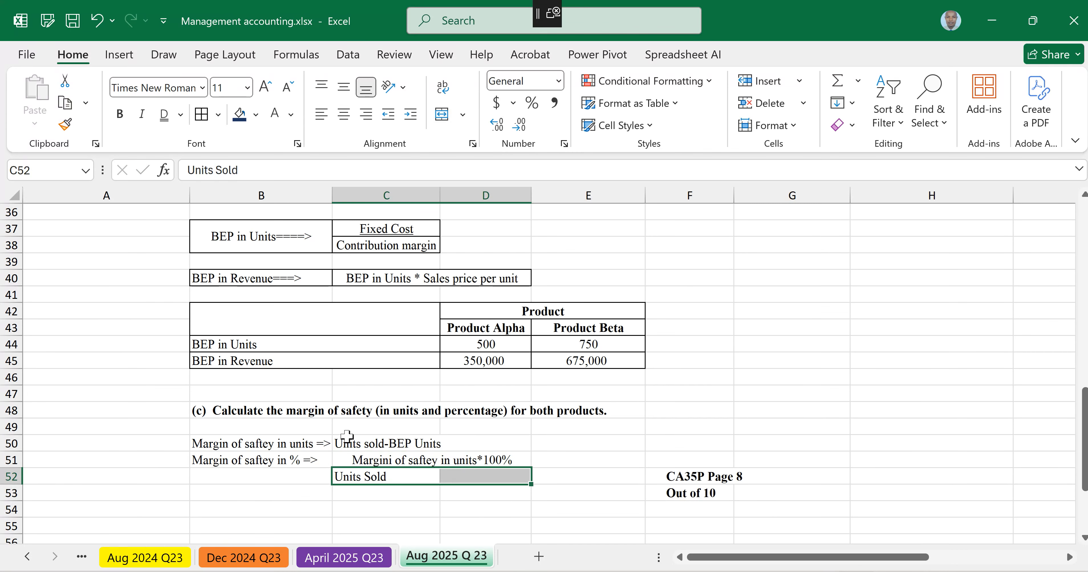
{"action": "left_click", "coordinate": [442, 114]}
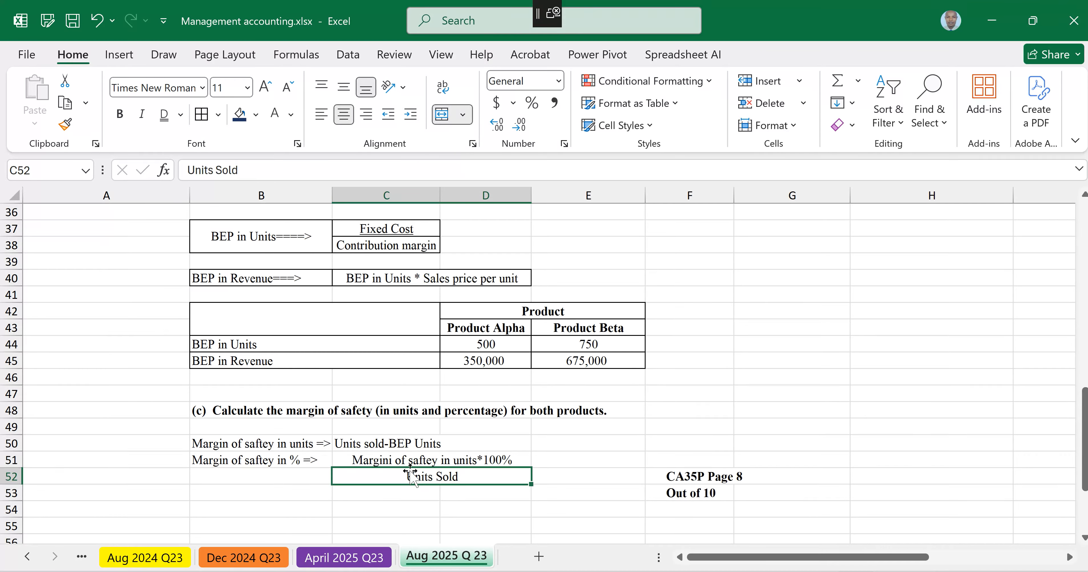
{"action": "left_click", "coordinate": [410, 460]}
{"action": "key", "text": "ctrl+u"}
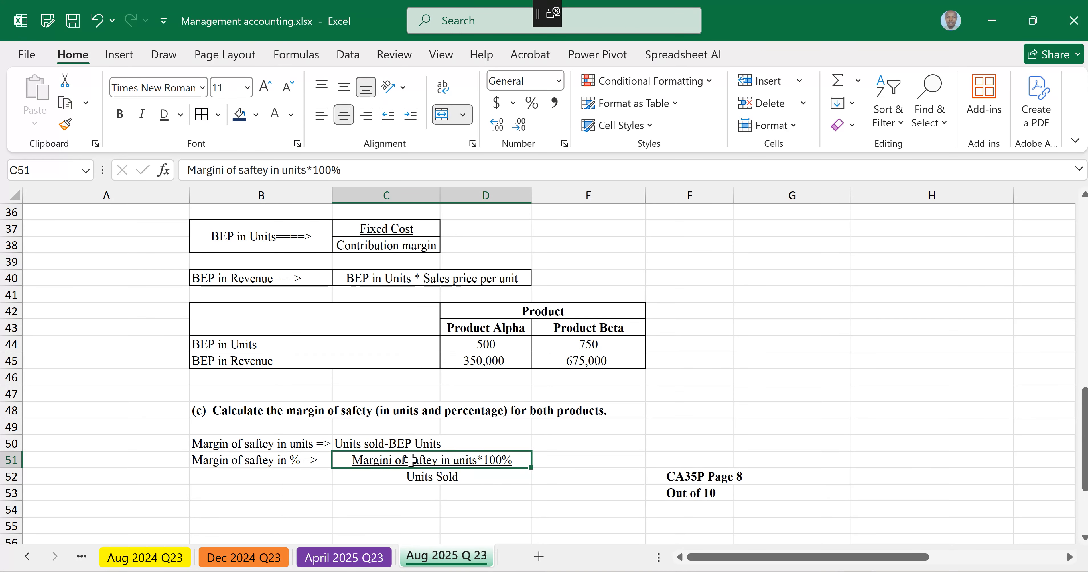
Step: Merge B51:B52 and vertically centre the "Margin of saftey in % =>" label in the merged cell
{"action": "left_click_drag", "start_coordinate": [298, 464], "coordinate": [298, 477]}
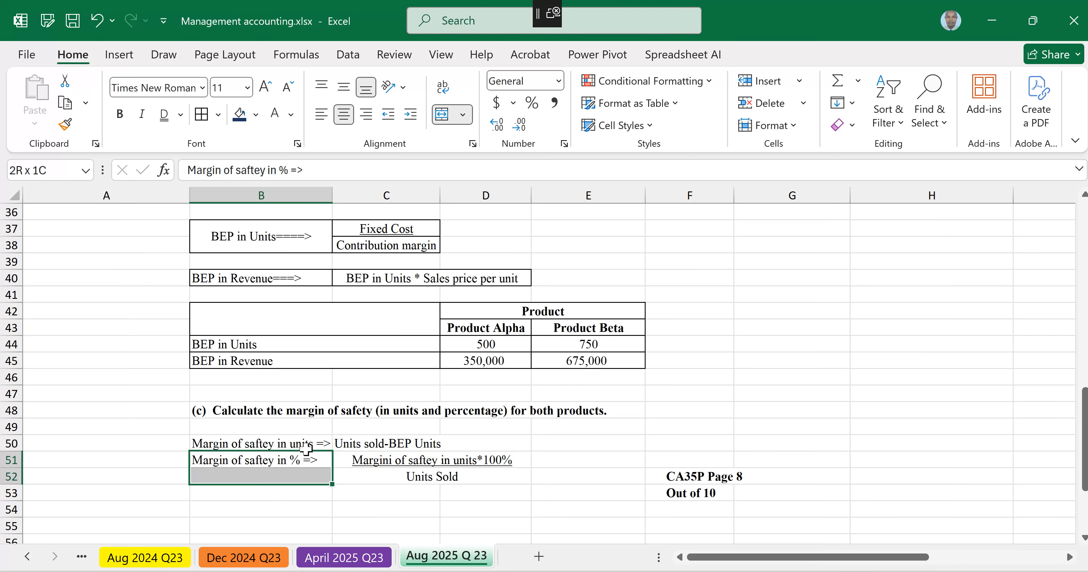
{"action": "left_click", "coordinate": [442, 114]}
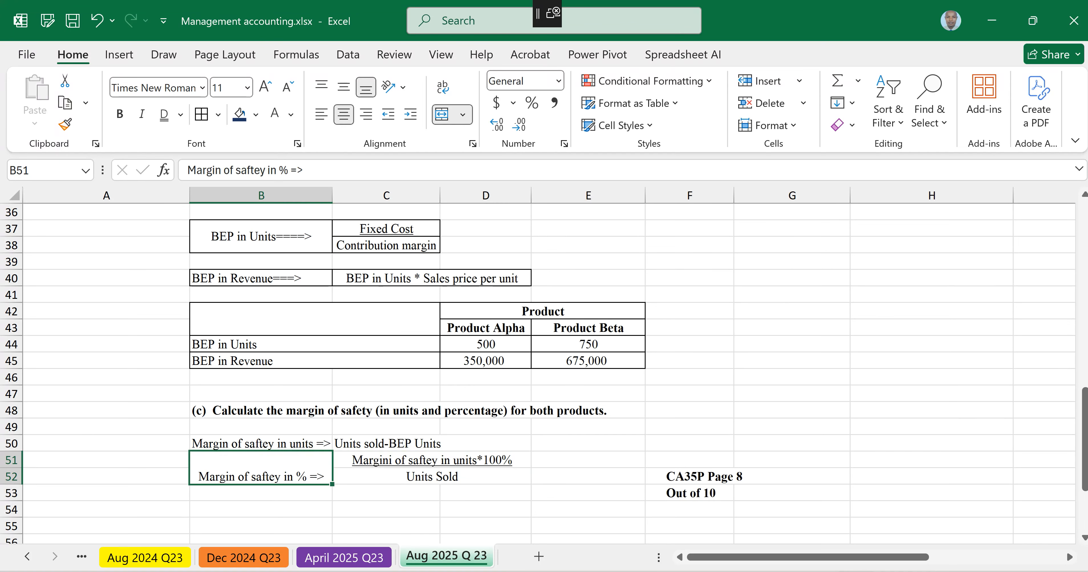
{"action": "left_click", "coordinate": [349, 85]}
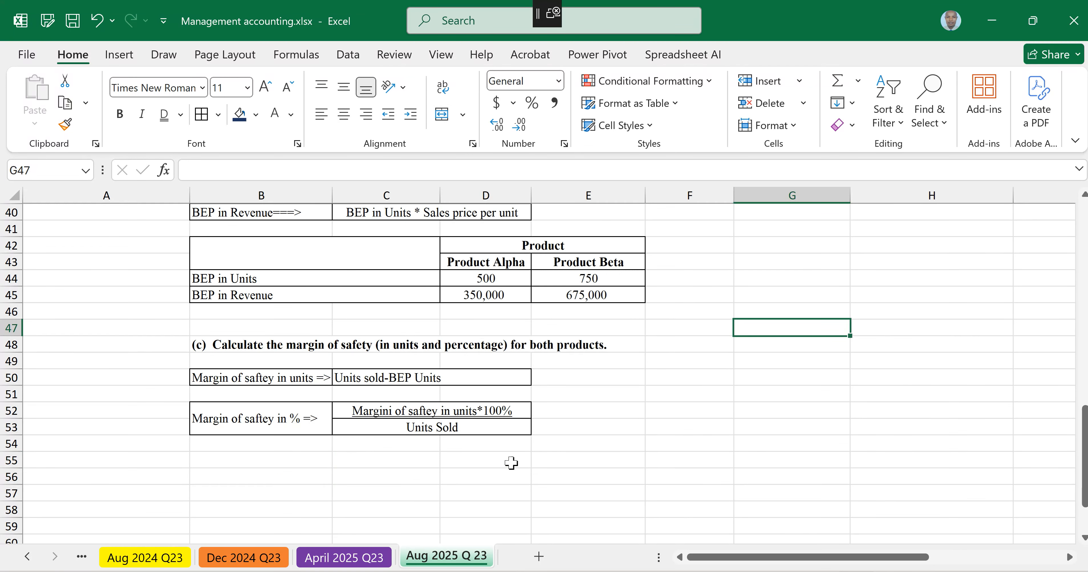
Step: Link D55 to the Product heading in D42 and D56 to Product Alpha in D43, filling D56 across to E56
{"action": "left_click", "coordinate": [493, 464]}
{"action": "type", "text": "="}
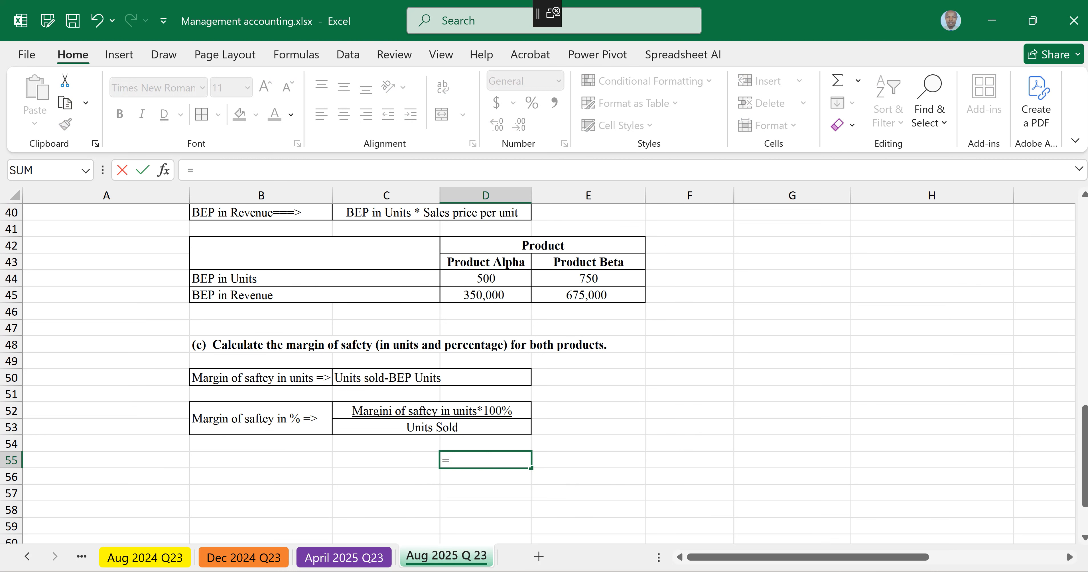
{"action": "left_click", "coordinate": [478, 250]}
{"action": "key", "text": "Return"}
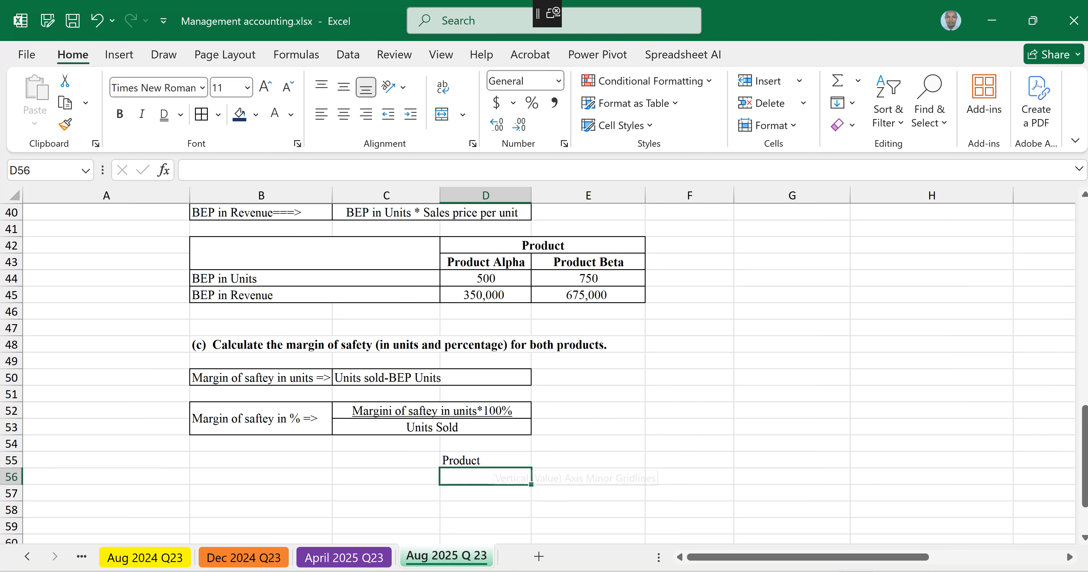
{"action": "type", "text": "="}
{"action": "left_click", "coordinate": [486, 262]}
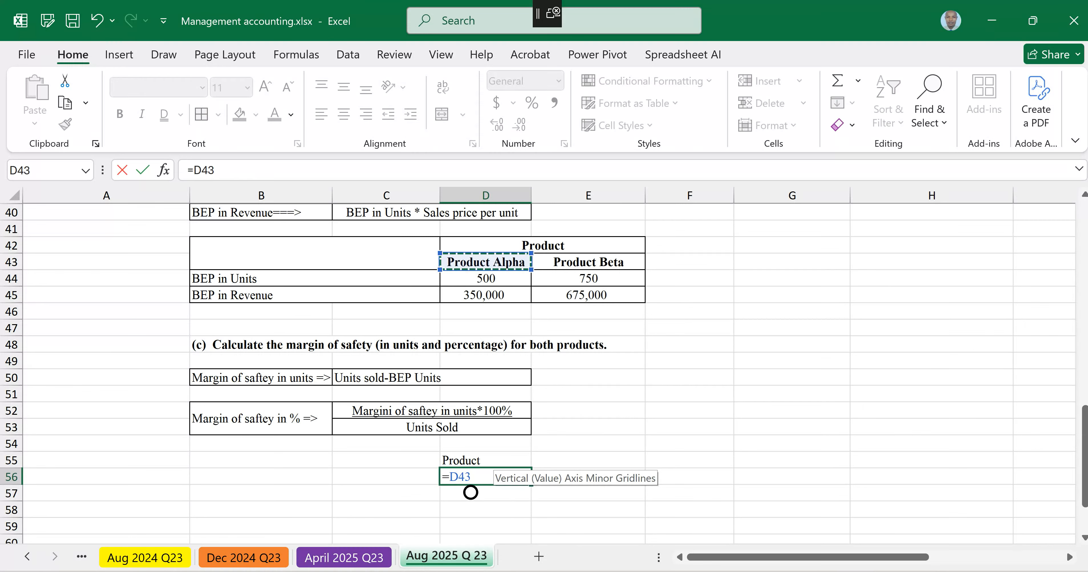
{"action": "key", "text": "ctrl+Return"}
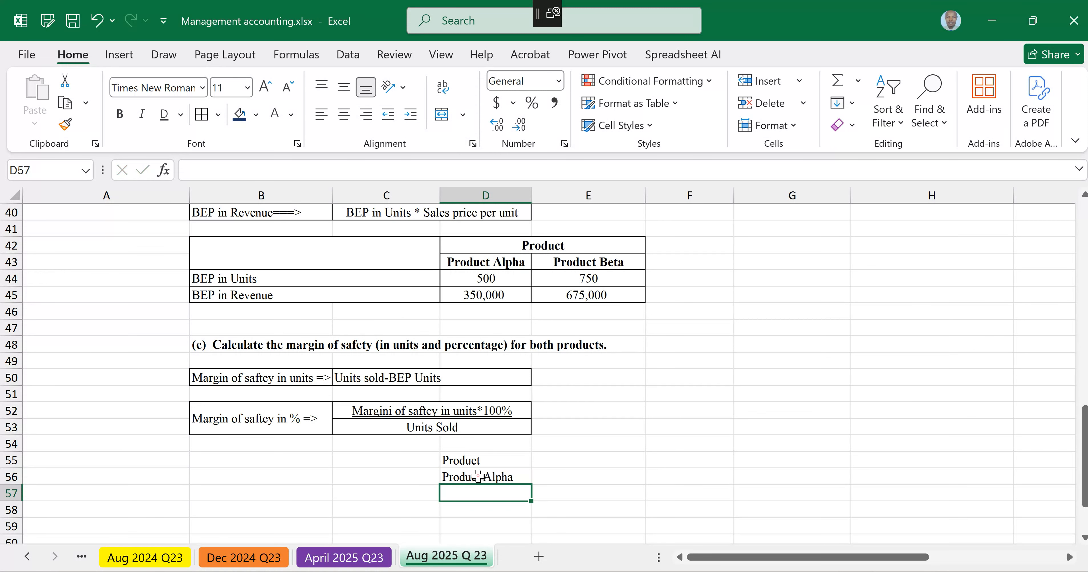
{"action": "left_click_drag", "start_coordinate": [515, 484], "coordinate": [579, 462]}
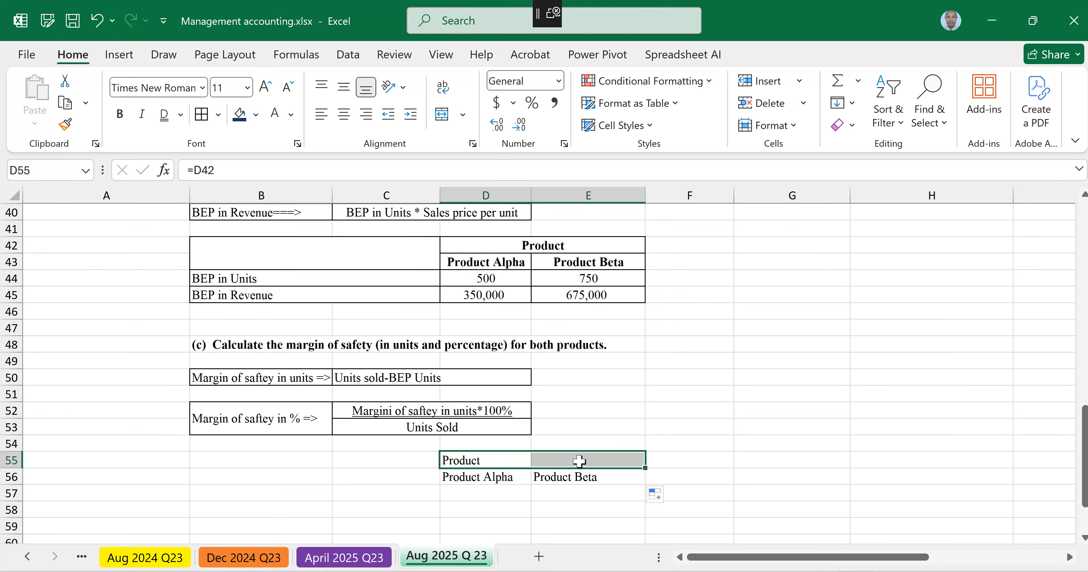
Step: Merge and centre the Product heading across D55:E55 and make the headings in D55:E56 bold
{"action": "left_click", "coordinate": [463, 114]}
{"action": "left_click", "coordinate": [462, 114]}
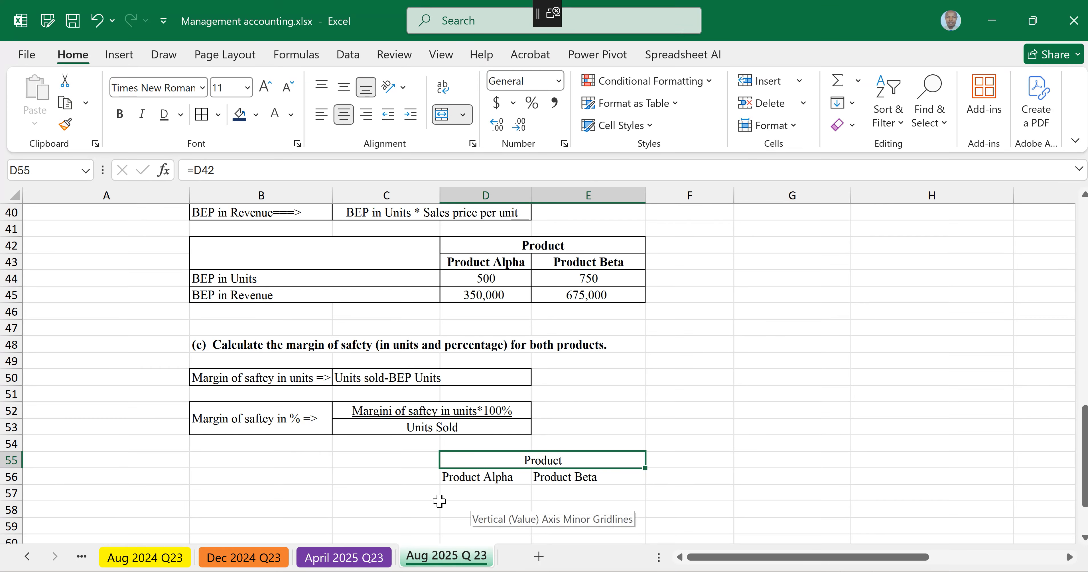
{"action": "left_click_drag", "start_coordinate": [482, 459], "coordinate": [486, 478]}
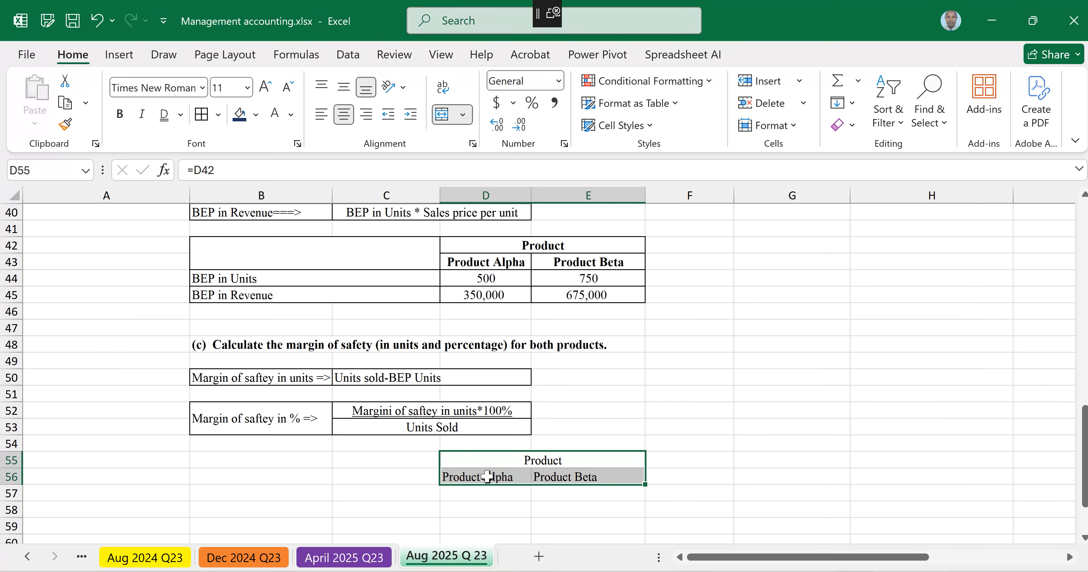
{"action": "key", "text": "ctrl+b"}
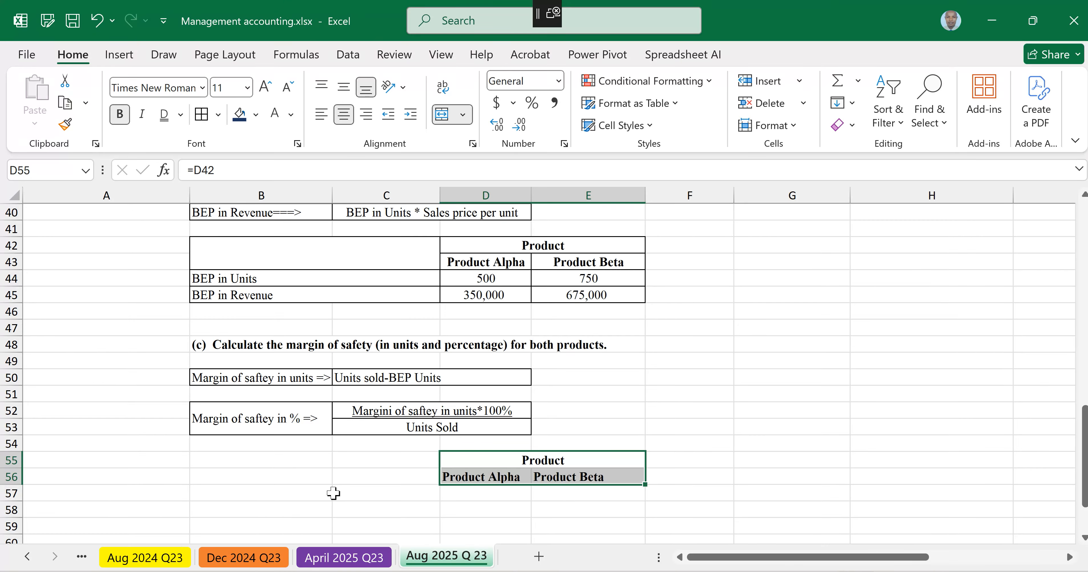
Step: Link B57 to the "Margin of saftey in units =>" label in B50
{"action": "left_click", "coordinate": [242, 494]}
{"action": "double_click", "coordinate": [243, 494]}
{"action": "type", "text": "="}
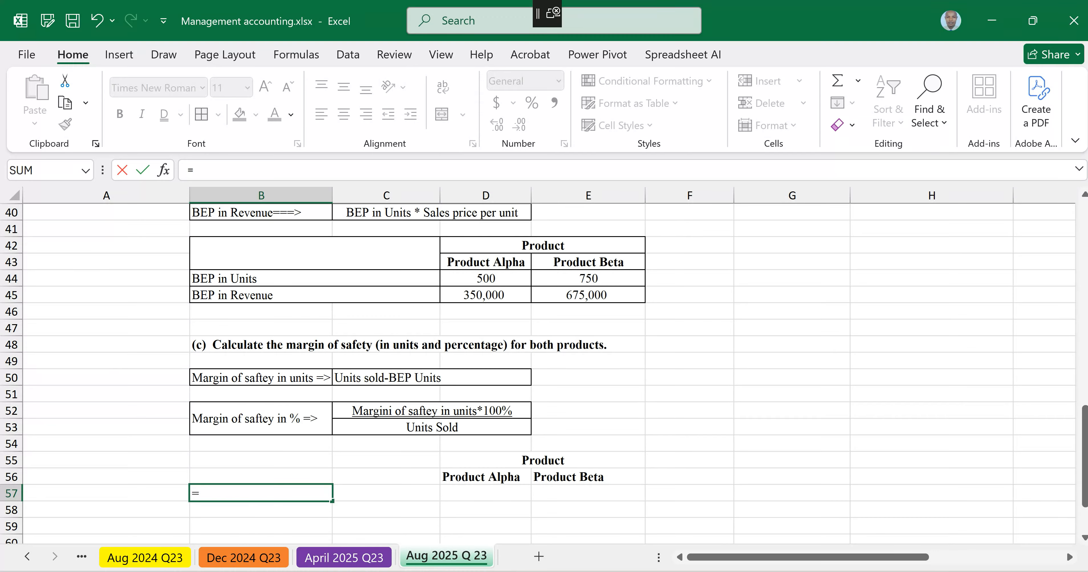
{"action": "left_click", "coordinate": [254, 378]}
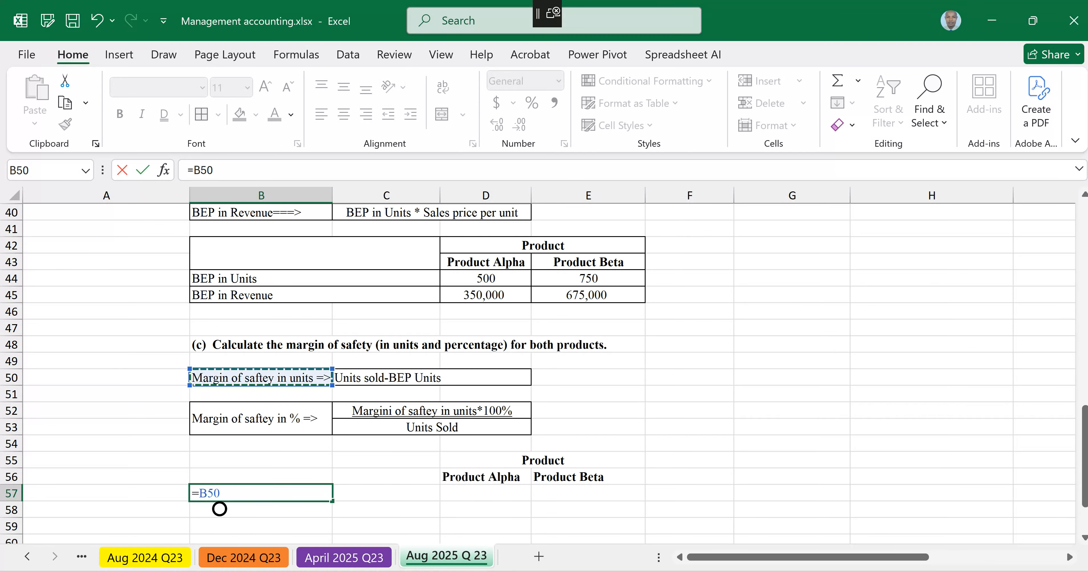
{"action": "key", "text": "Return"}
Step: Calculate Alpha's margin of safety in units in D57 as =D27-D44 and fill the formula across to E57 for Beta
{"action": "left_click", "coordinate": [466, 493]}
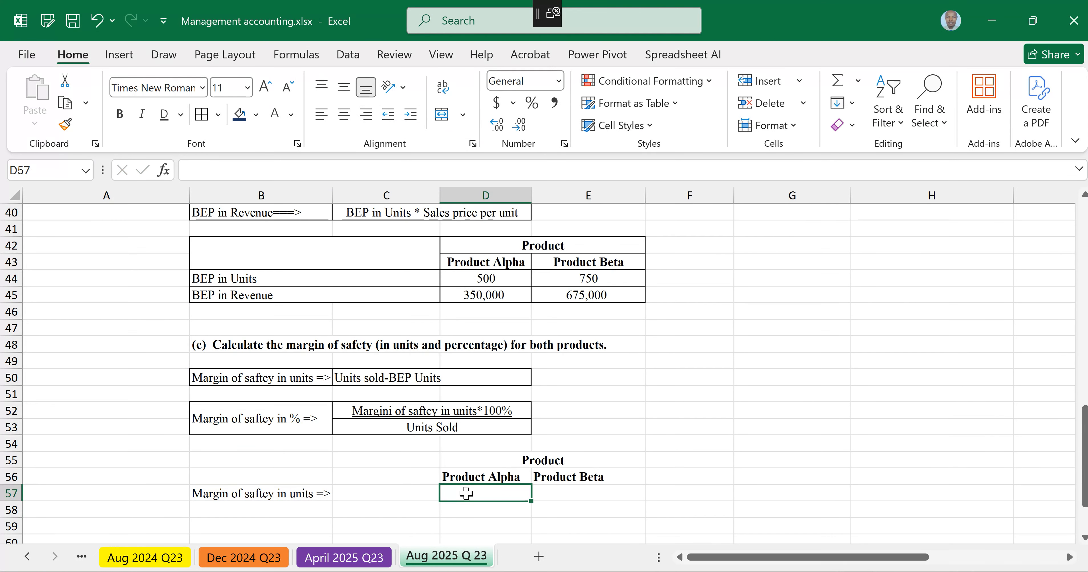
{"action": "double_click", "coordinate": [467, 493]}
{"action": "type", "text": "="}
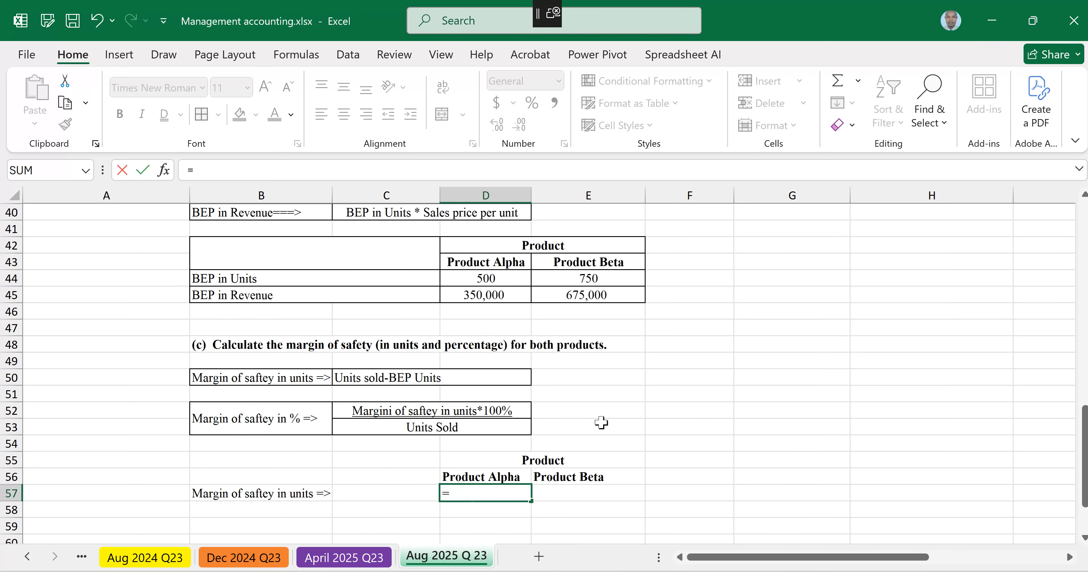
{"action": "scroll", "coordinate": [631, 407], "scroll_direction": "up", "scroll_amount": 3}
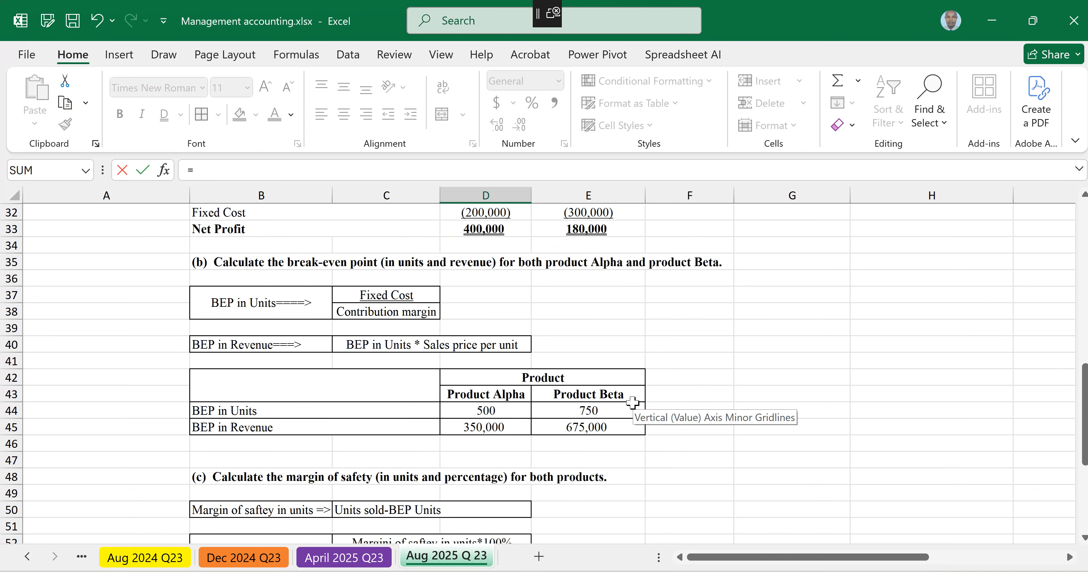
{"action": "scroll", "coordinate": [633, 403], "scroll_direction": "up", "scroll_amount": 1}
{"action": "scroll", "coordinate": [632, 403], "scroll_direction": "up", "scroll_amount": 3}
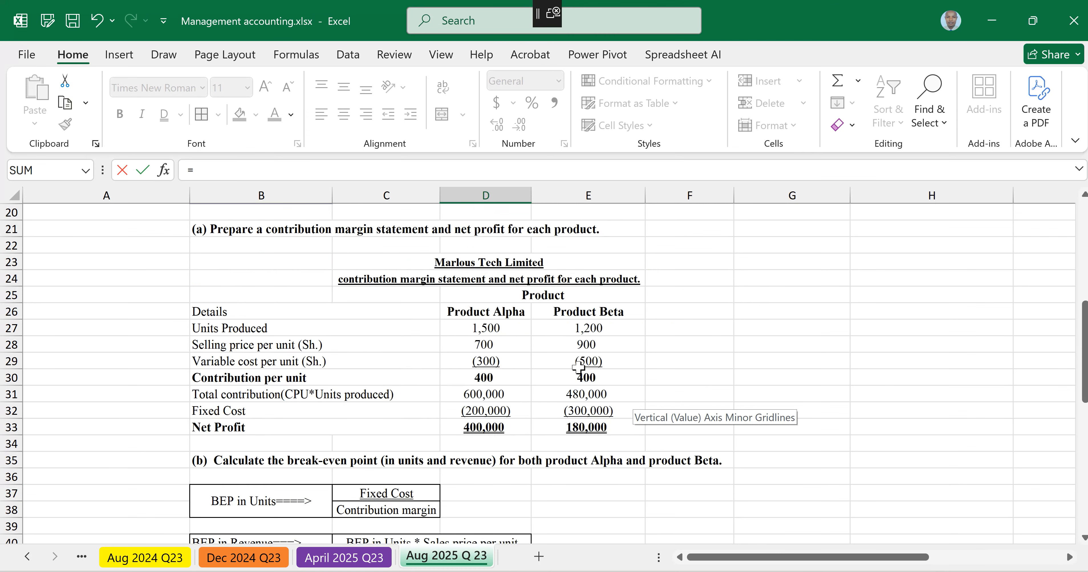
{"action": "left_click", "coordinate": [488, 328]}
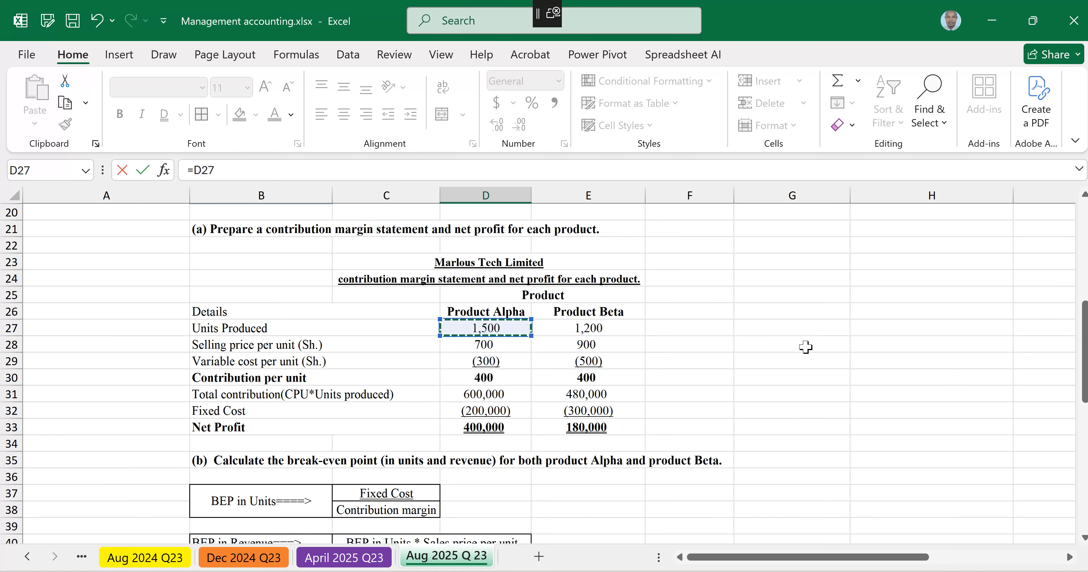
{"action": "type", "text": "-"}
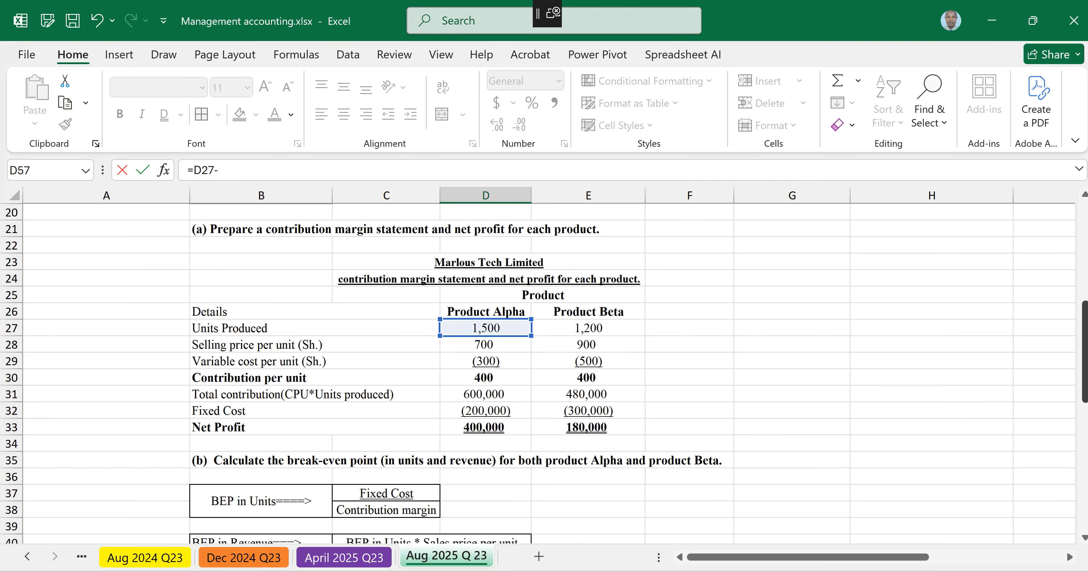
{"action": "scroll", "coordinate": [544, 374], "scroll_direction": "down", "scroll_amount": 5}
{"action": "left_click", "coordinate": [486, 370]}
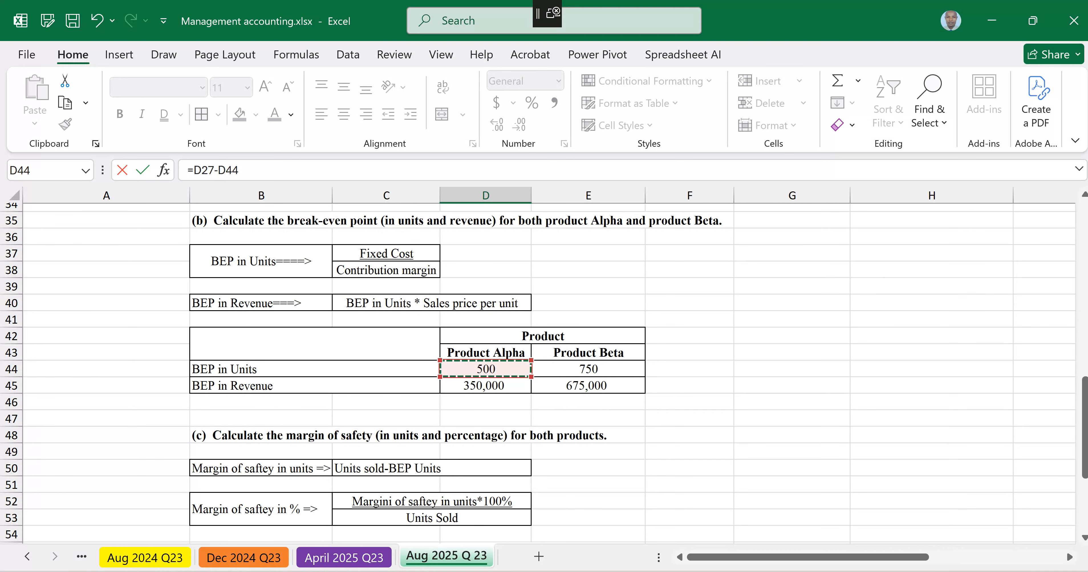
{"action": "scroll", "coordinate": [544, 373], "scroll_direction": "down", "scroll_amount": 3}
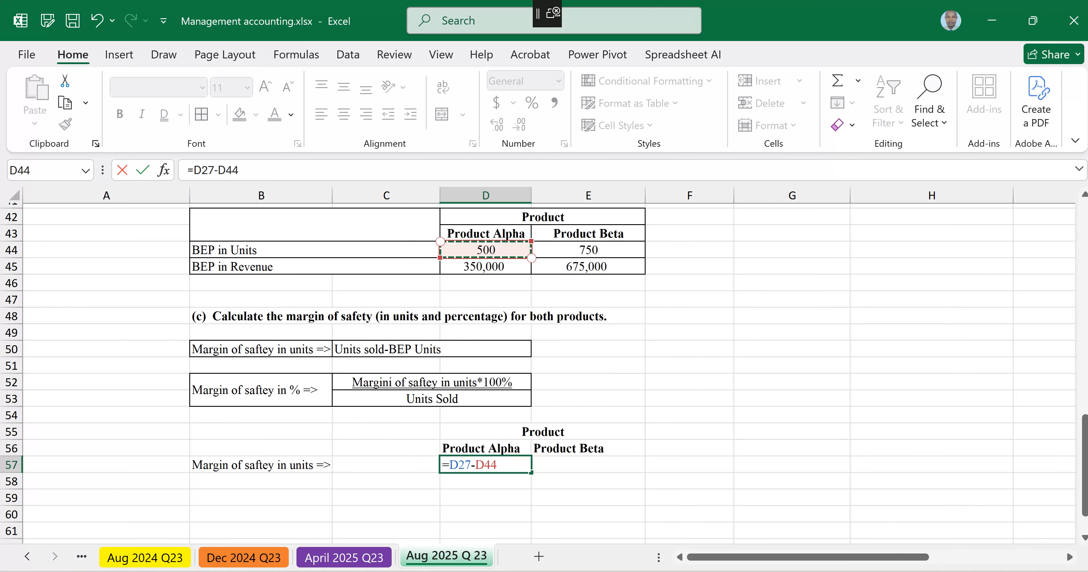
{"action": "key", "text": "Return"}
{"action": "key", "text": "Up"}
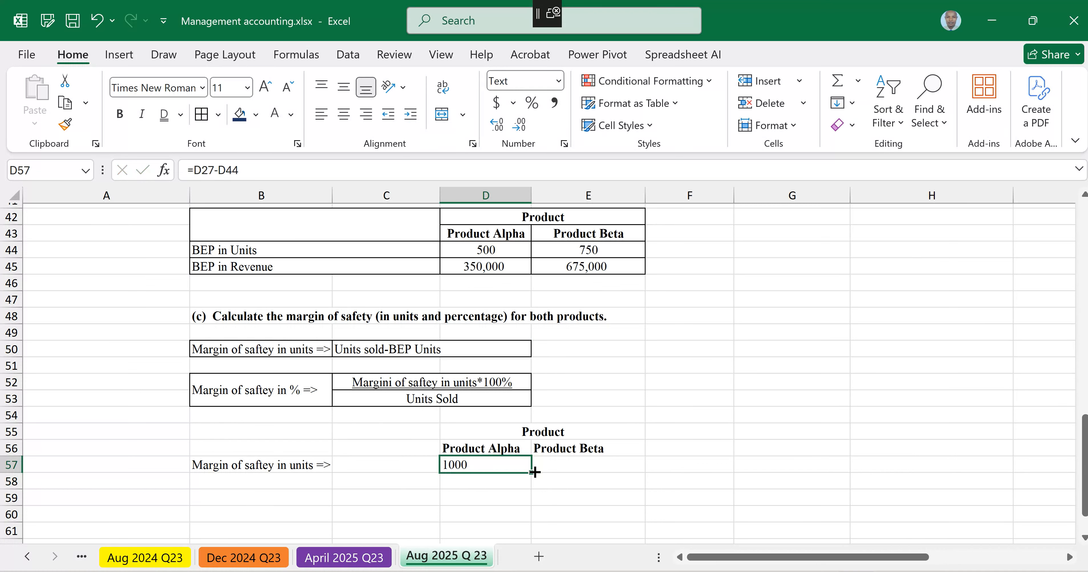
{"action": "left_click_drag", "start_coordinate": [534, 472], "coordinate": [600, 473]}
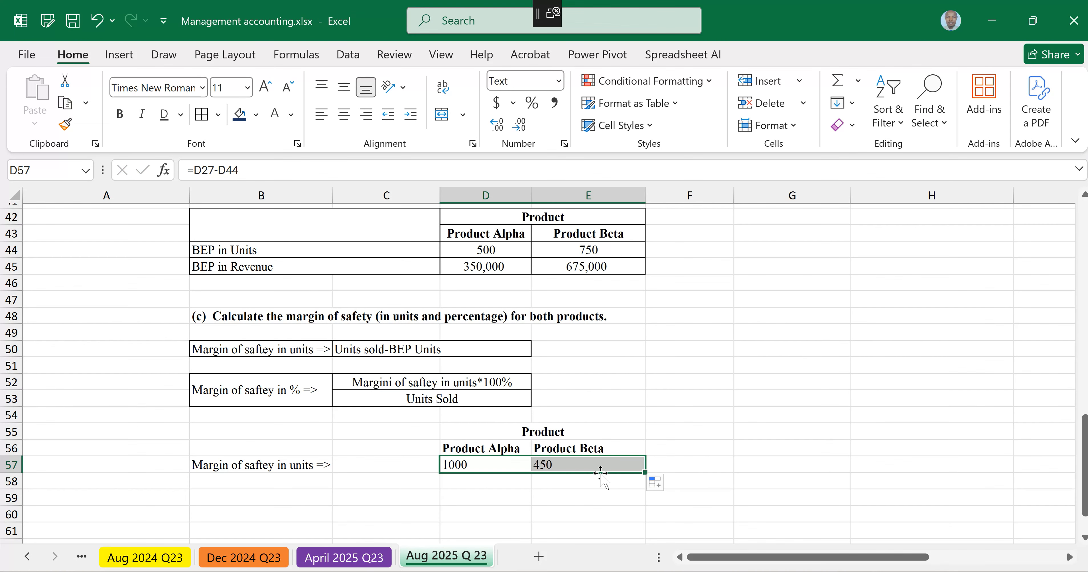
Step: Centre the margin of safety unit figures in D57:E57 horizontally
{"action": "key", "text": "alt+h"}
{"action": "key", "text": "a"}
{"action": "key", "text": "c"}
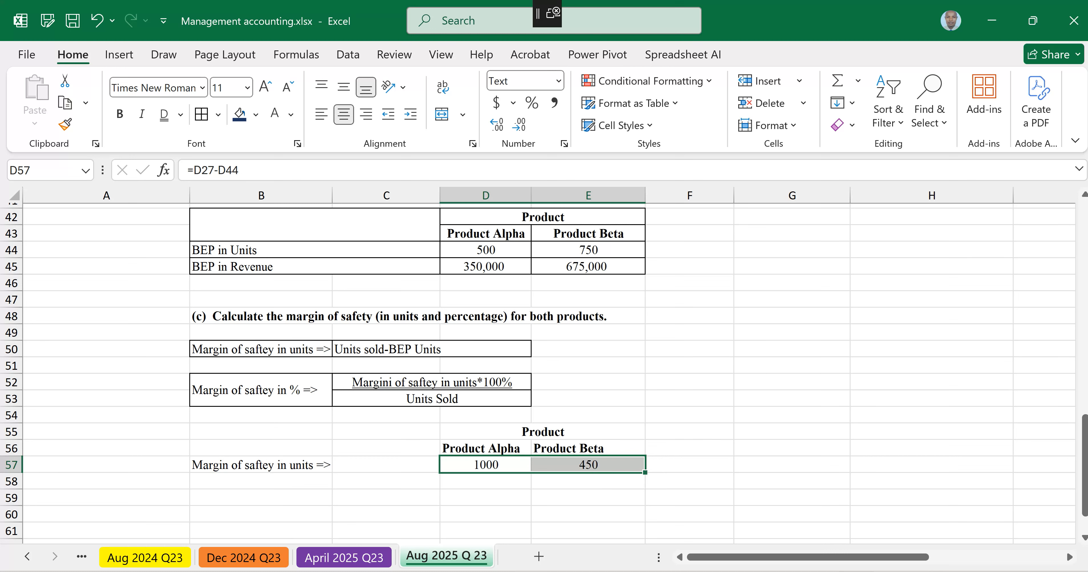
Step: Link B58 to the "Margin of saftey in % =>" label in the merged cell B52
{"action": "left_click", "coordinate": [215, 481]}
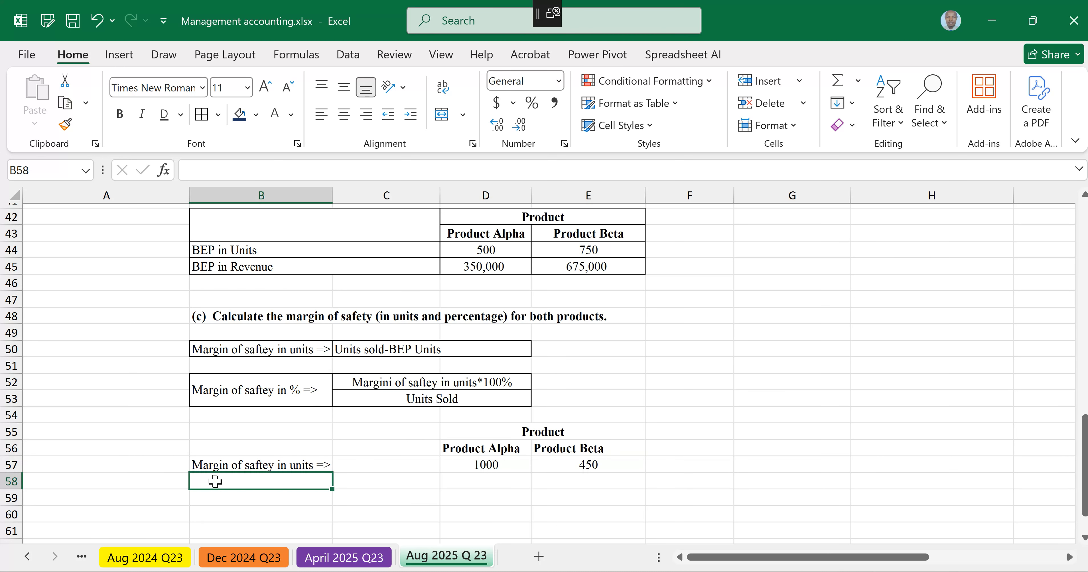
{"action": "type", "text": "="}
{"action": "key", "text": "Up"}
{"action": "key", "text": "Up"}
{"action": "key", "text": "Up"}
{"action": "key", "text": "Up"}
{"action": "key", "text": "Up"}
{"action": "key", "text": "Return"}
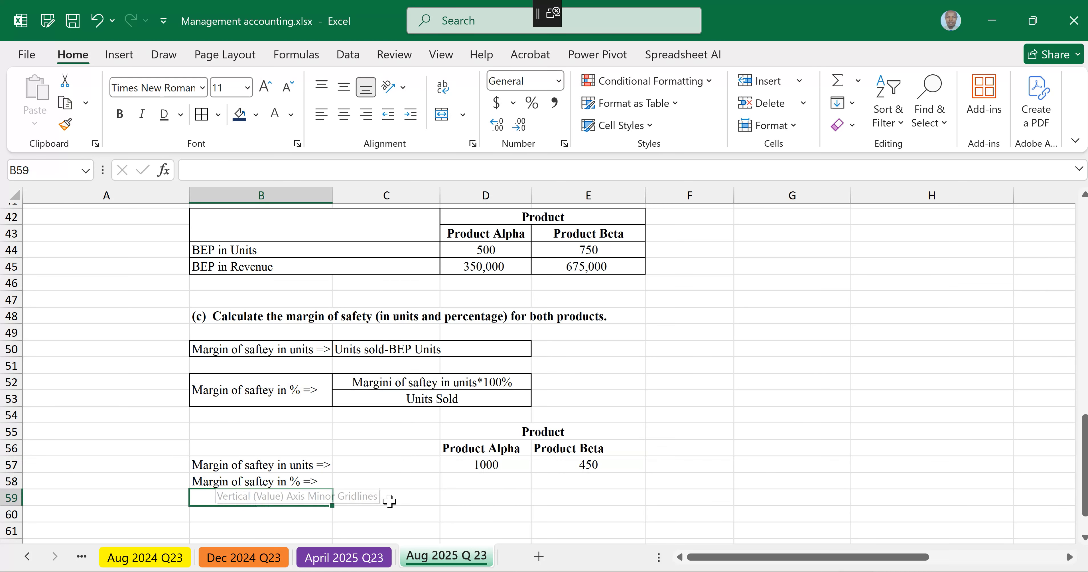
Step: Calculate Alpha's margin of safety ratio in D58 as =D57/D27 and fill the formula across to E58 for Beta
{"action": "left_click", "coordinate": [490, 481]}
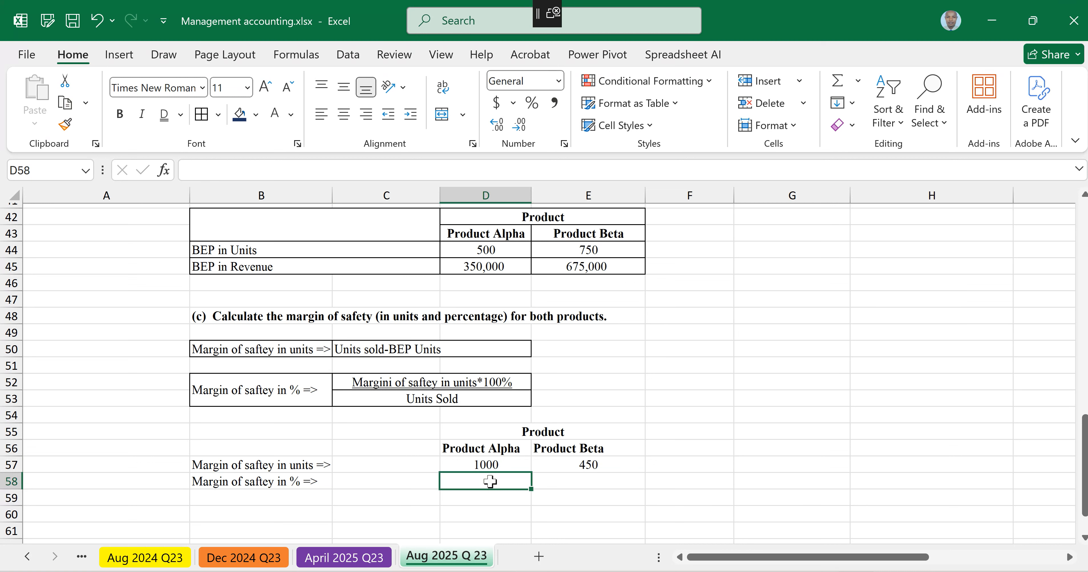
{"action": "type", "text": "="}
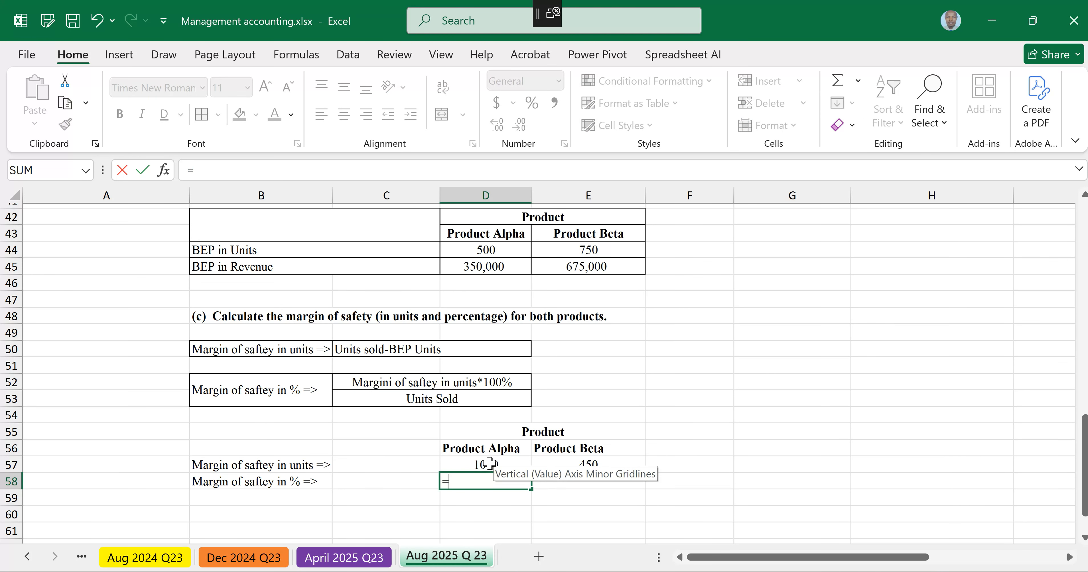
{"action": "left_click", "coordinate": [489, 464]}
{"action": "type", "text": "/"}
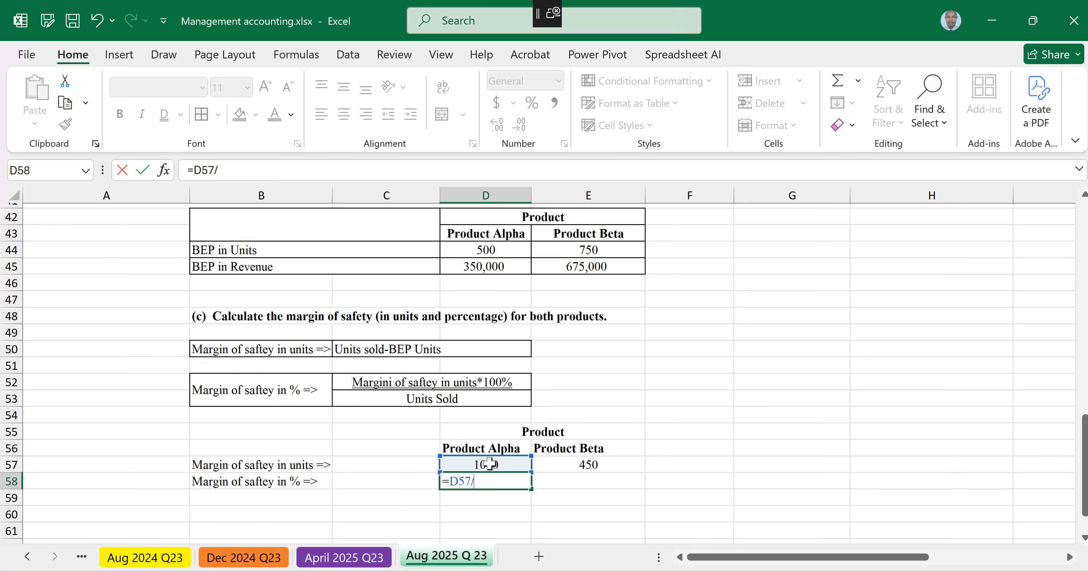
{"action": "scroll", "coordinate": [748, 403], "scroll_direction": "up", "scroll_amount": 3}
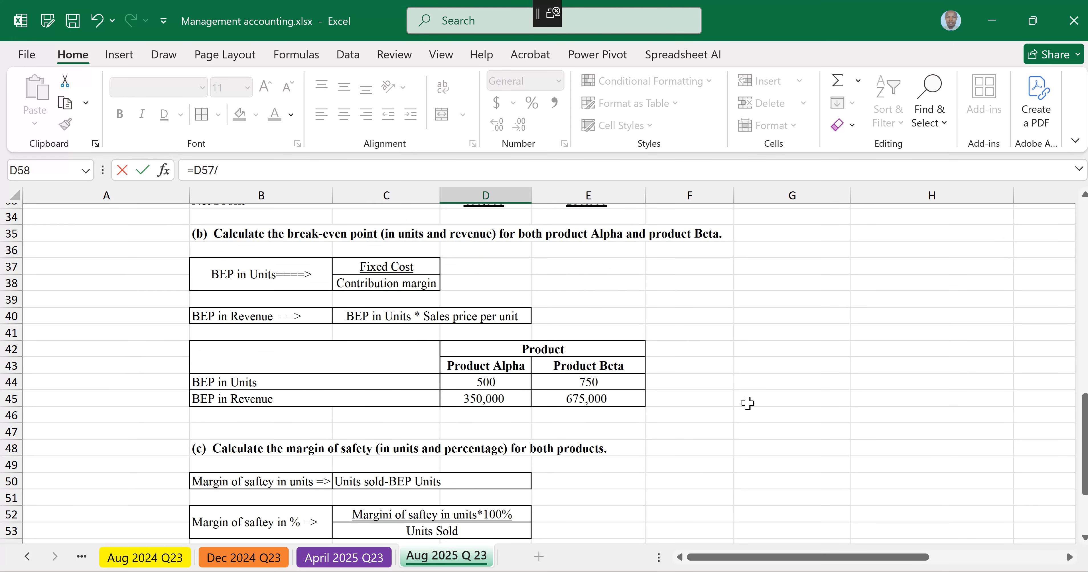
{"action": "scroll", "coordinate": [517, 316], "scroll_direction": "up", "scroll_amount": 4}
{"action": "left_click", "coordinate": [489, 299]}
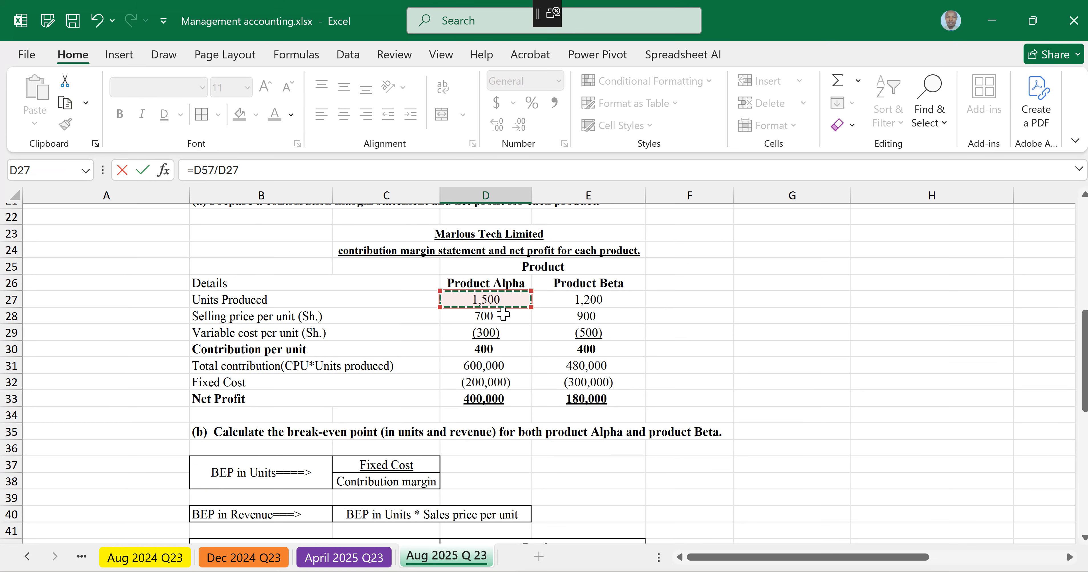
{"action": "key", "text": "Return"}
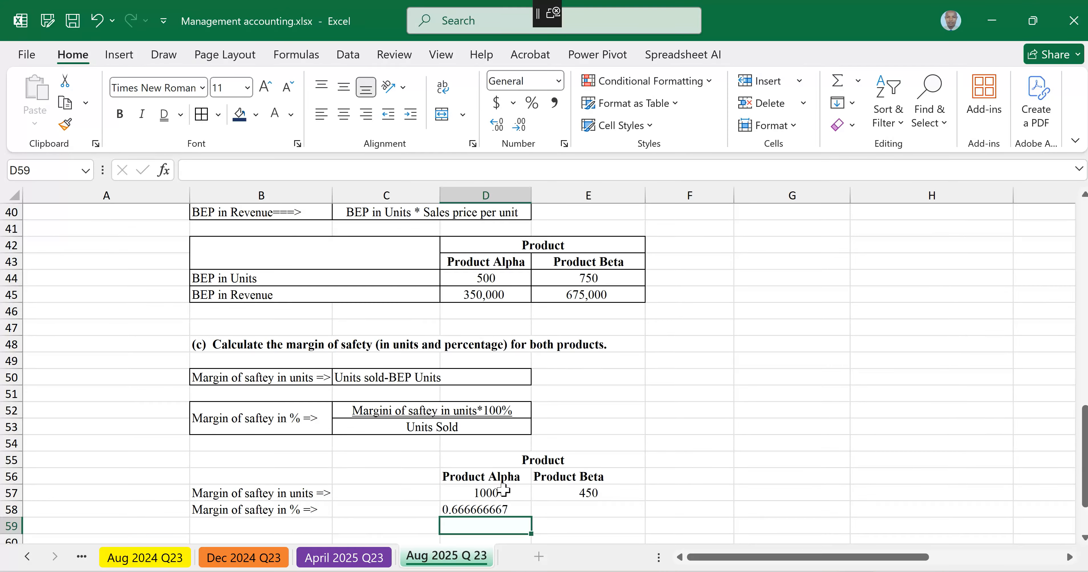
{"action": "left_click", "coordinate": [524, 511]}
{"action": "left_click_drag", "start_coordinate": [533, 516], "coordinate": [621, 512]}
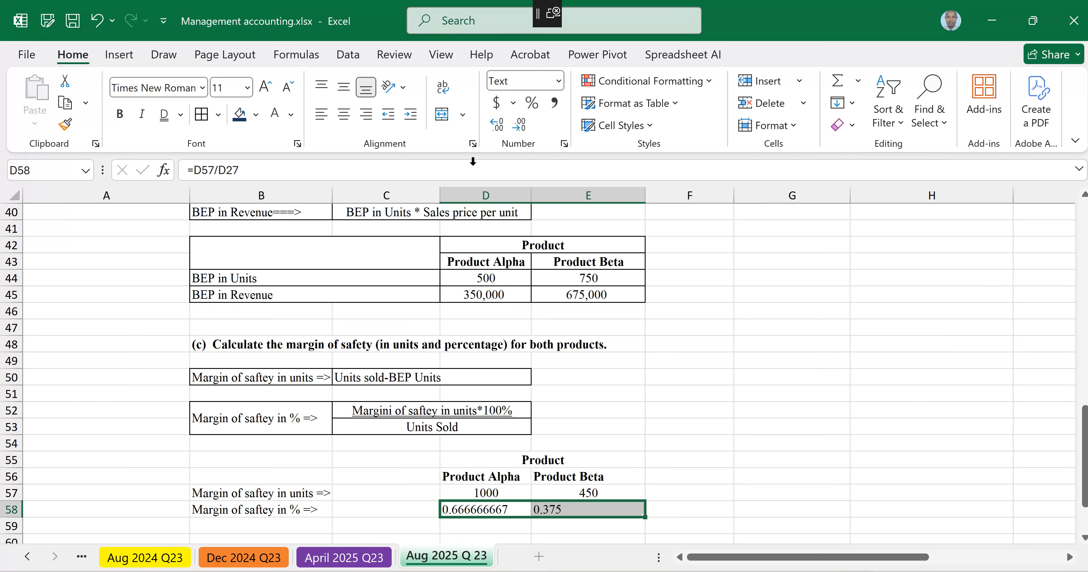
Step: Format D58:E58 as percentages with two decimal places and centre them
{"action": "left_click", "coordinate": [533, 106]}
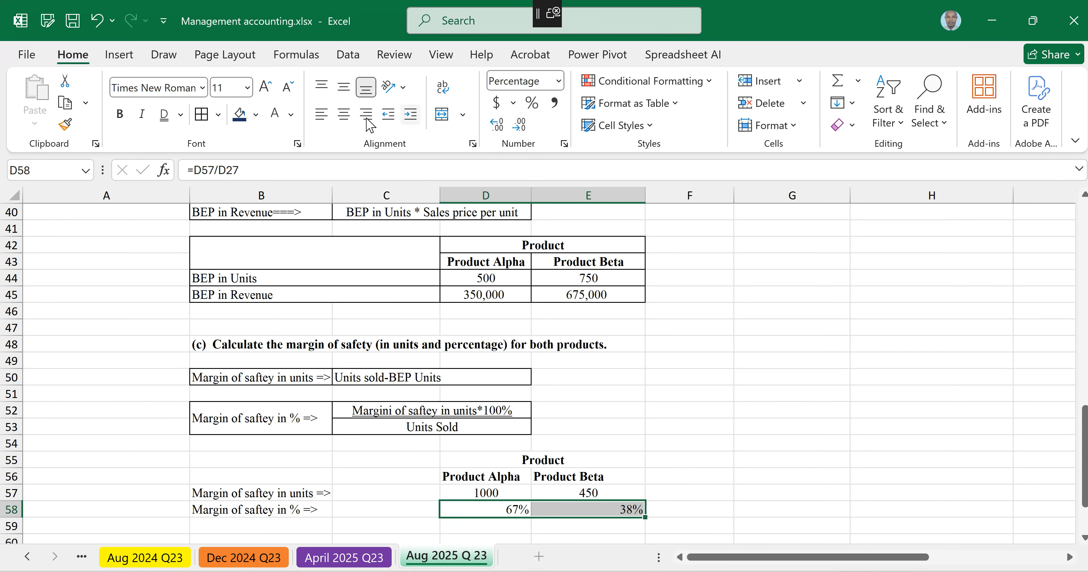
{"action": "left_click", "coordinate": [349, 120]}
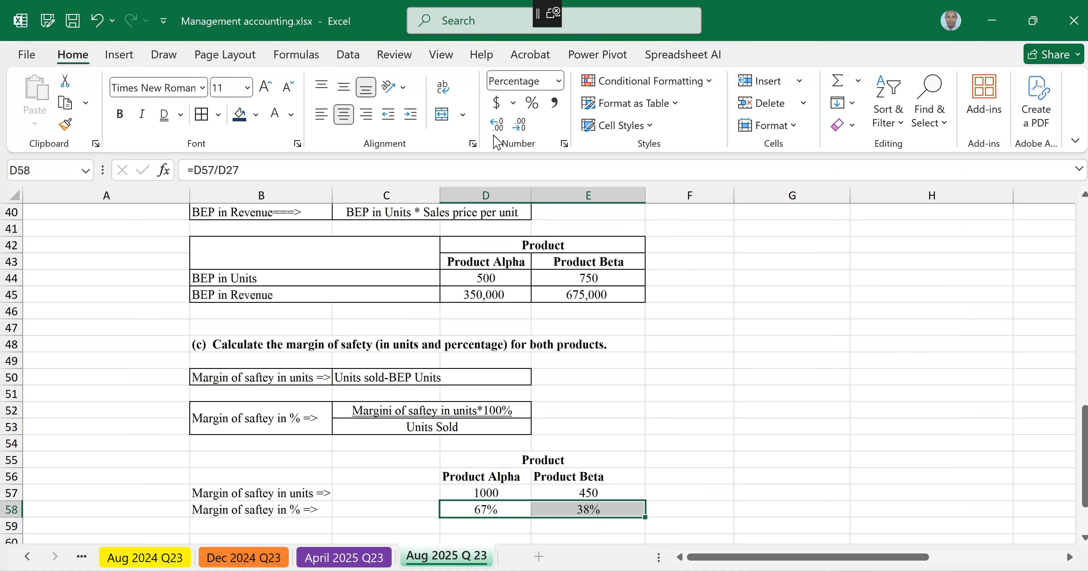
{"action": "left_click", "coordinate": [499, 128]}
{"action": "left_click", "coordinate": [499, 128]}
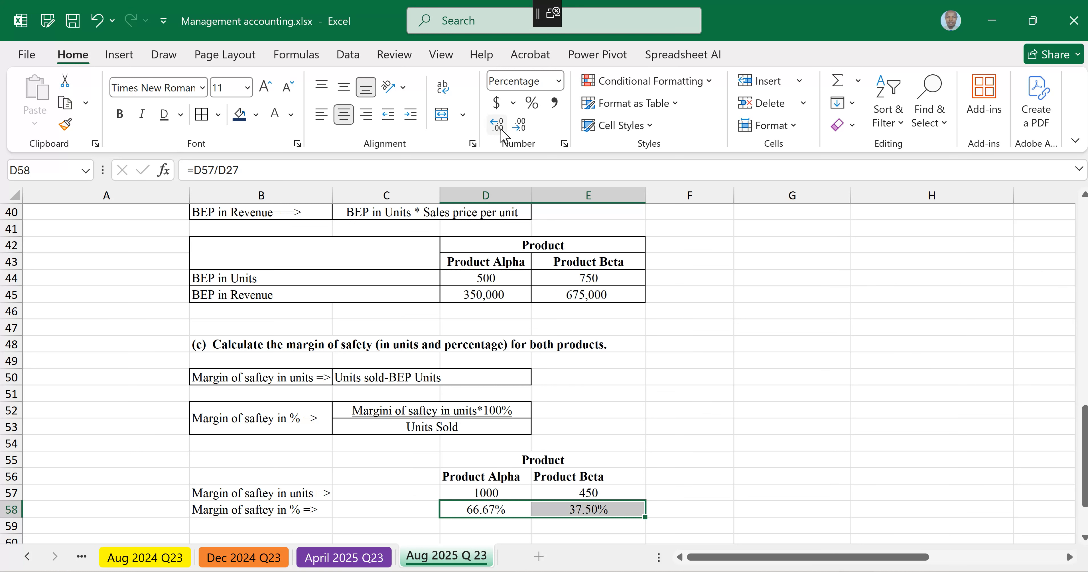
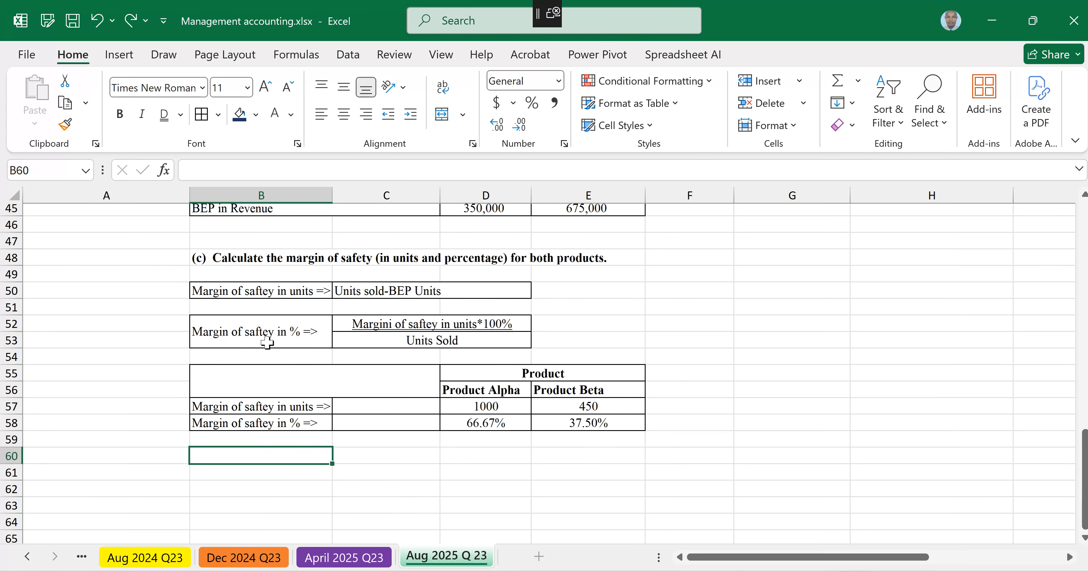
Step: Go back to the part (d) sensitivity analysis requirement in rows 16 and 17
{"action": "scroll", "coordinate": [267, 343], "scroll_direction": "up", "scroll_amount": 11}
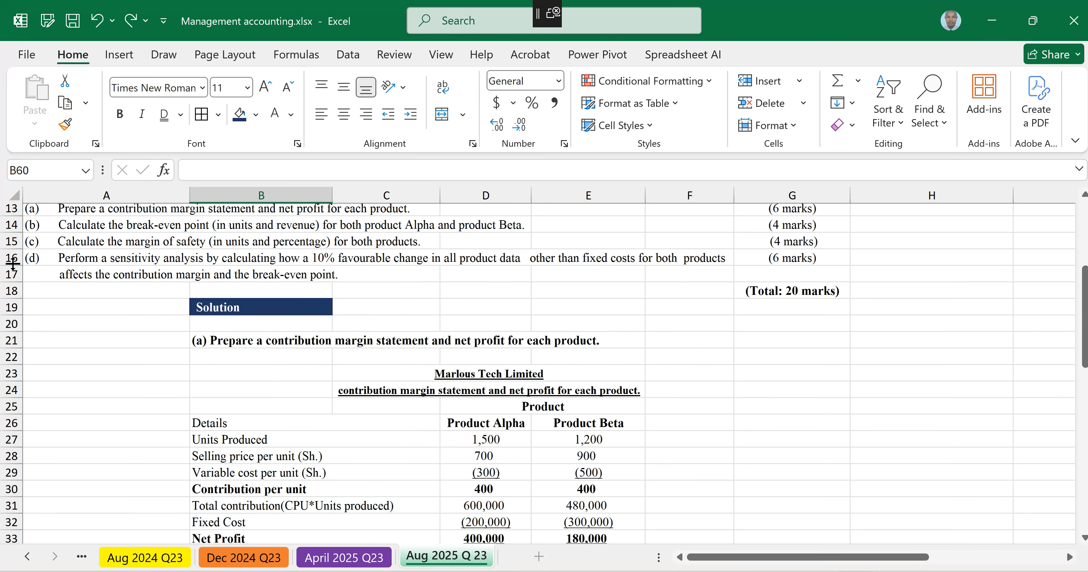
Step: Copy the part (d) sensitivity analysis requirement from A16:F17 to B61, below the margin of safety table
{"action": "left_click", "coordinate": [89, 264]}
{"action": "left_click_drag", "start_coordinate": [89, 266], "coordinate": [651, 274]}
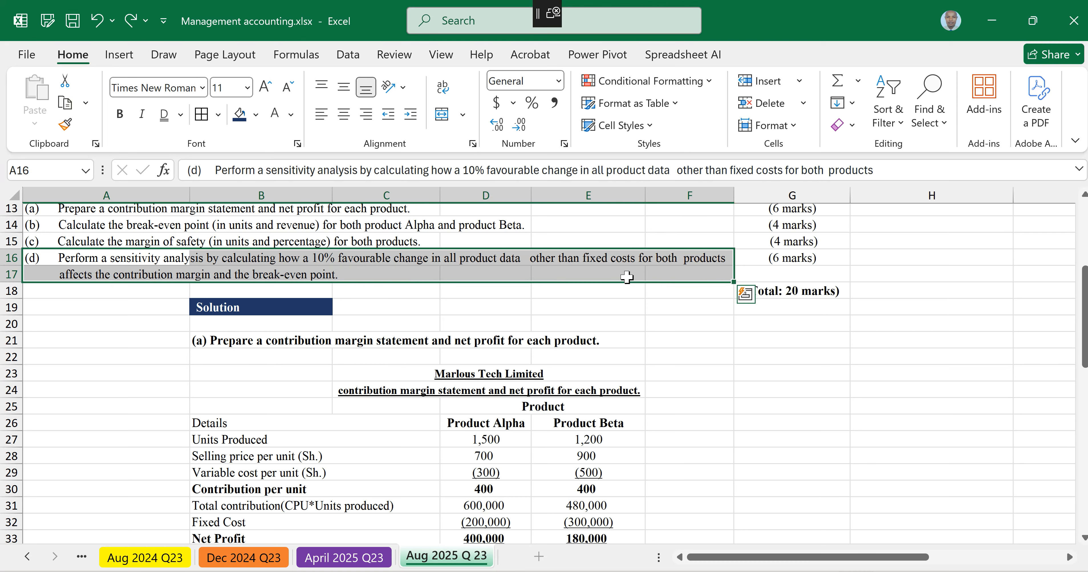
{"action": "key", "text": "ctrl+c"}
{"action": "scroll", "coordinate": [455, 358], "scroll_direction": "down", "scroll_amount": 11}
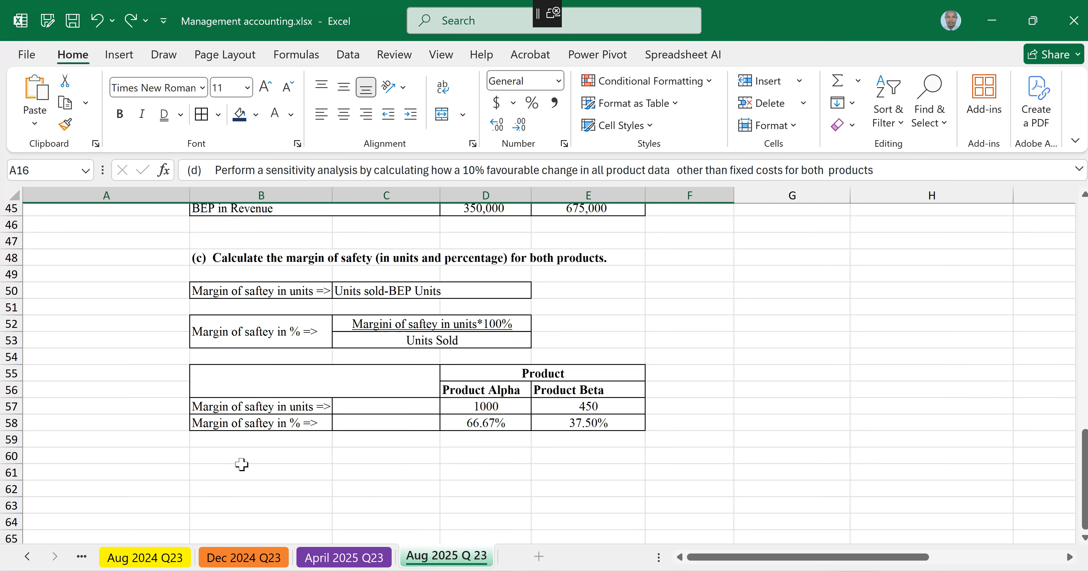
{"action": "left_click", "coordinate": [218, 469]}
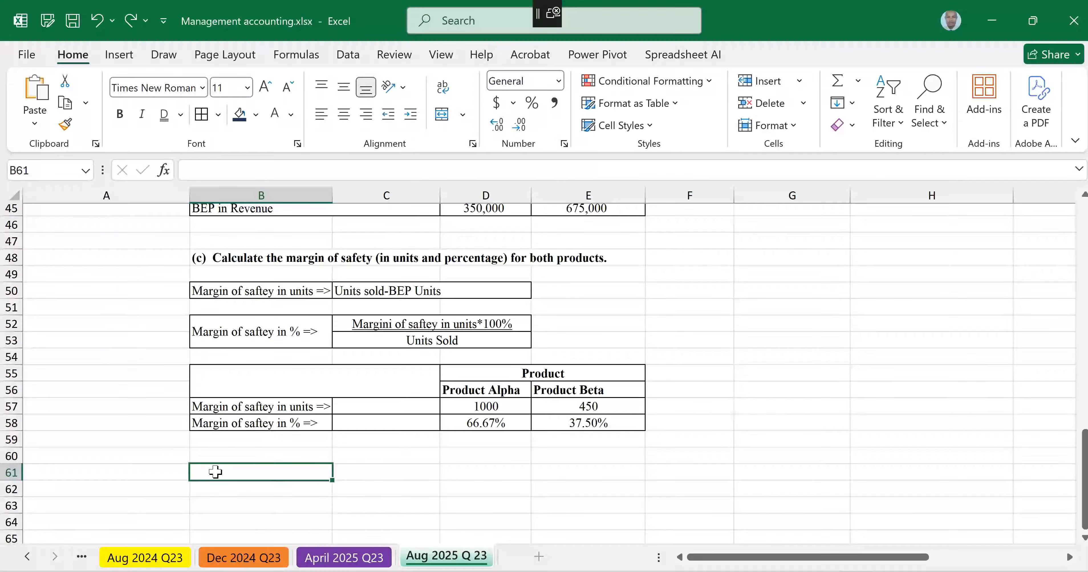
{"action": "key", "text": "ctrl+v"}
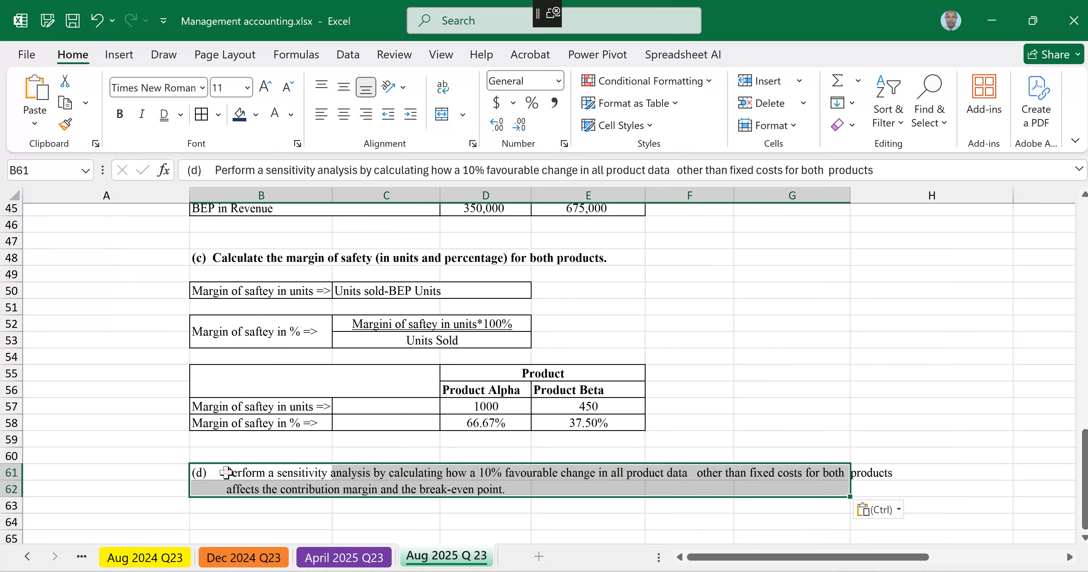
Step: Remove the extra spaces between "(d)" and "Perform" in the requirement text in B61
{"action": "double_click", "coordinate": [226, 473]}
{"action": "key", "text": "BackSpace"}
{"action": "key", "text": "BackSpace"}
{"action": "key", "text": "BackSpace"}
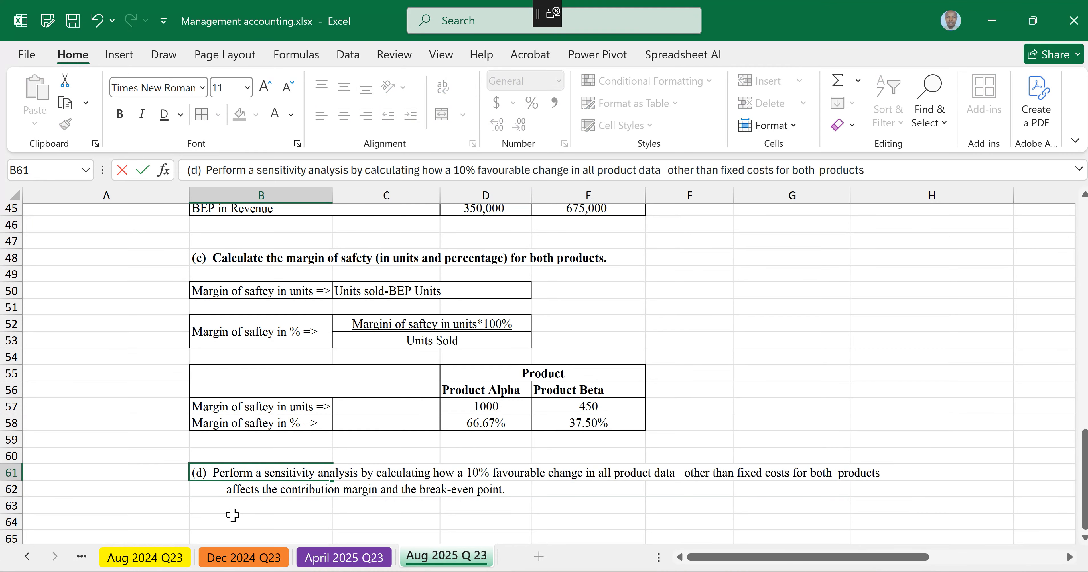
{"action": "key", "text": "Return"}
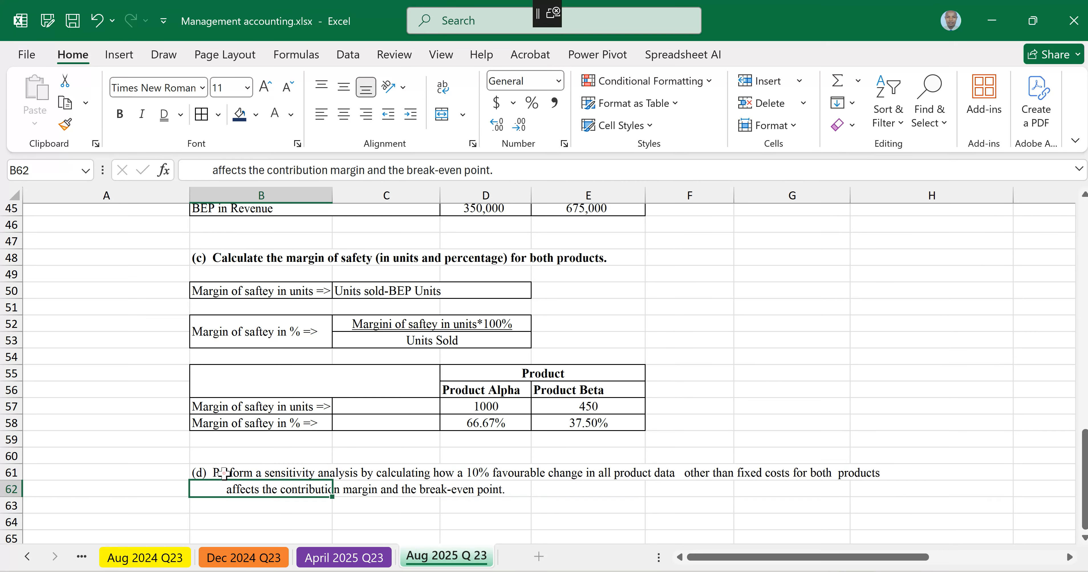
Step: Make the two-line part (d) requirement heading in B61:H62 bold
{"action": "left_click_drag", "start_coordinate": [224, 473], "coordinate": [865, 487]}
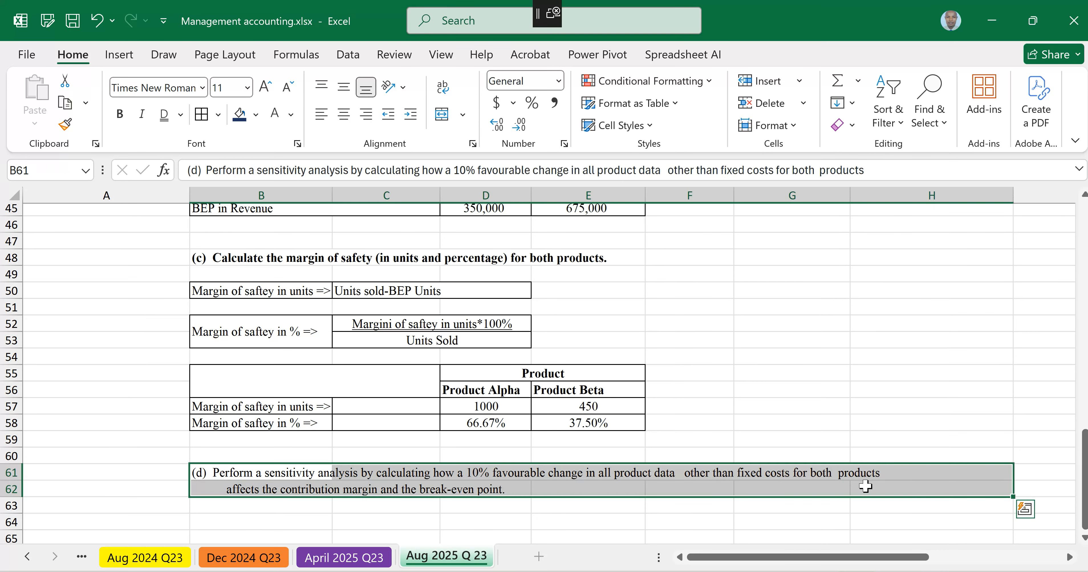
{"action": "key", "text": "ctrl+b"}
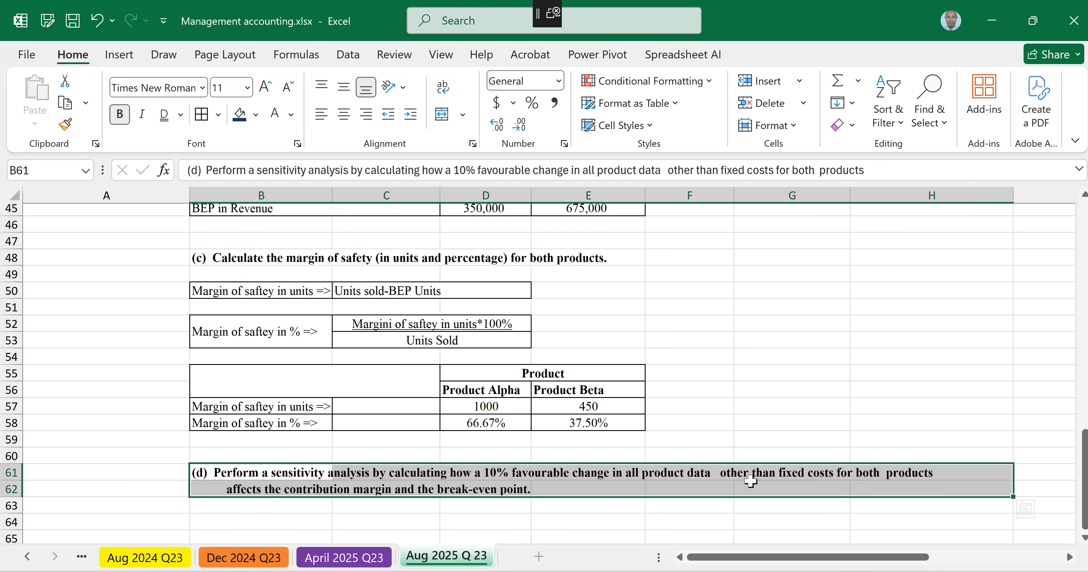
{"action": "double_click", "coordinate": [720, 474]}
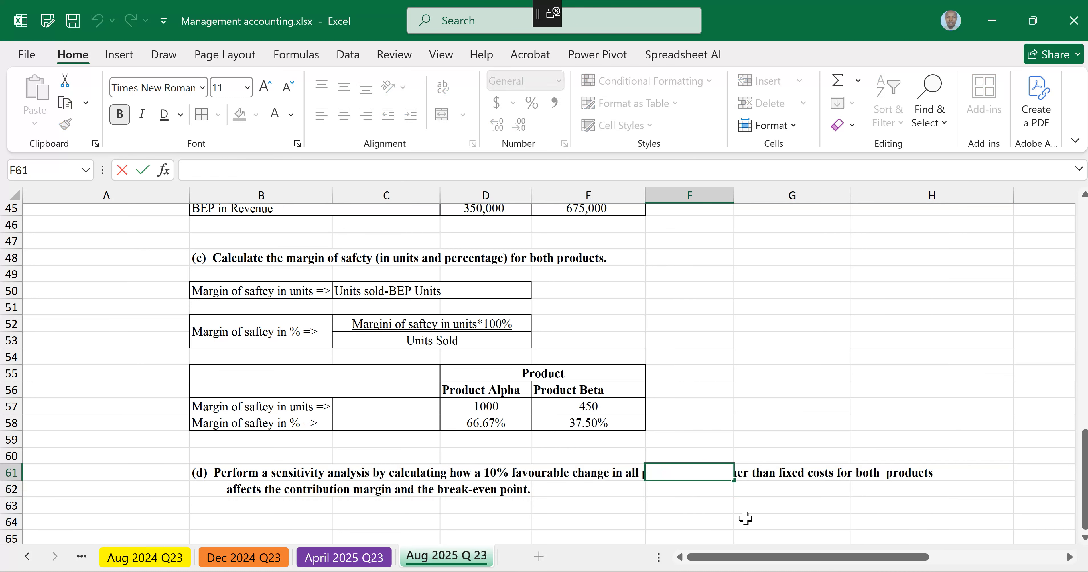
{"action": "left_click", "coordinate": [511, 516]}
Step: Copy the contribution margin statement's title and header rows from B23:E26 to B64, under the part (d) heading
{"action": "scroll", "coordinate": [281, 455], "scroll_direction": "down", "scroll_amount": 1}
{"action": "left_click", "coordinate": [281, 455]}
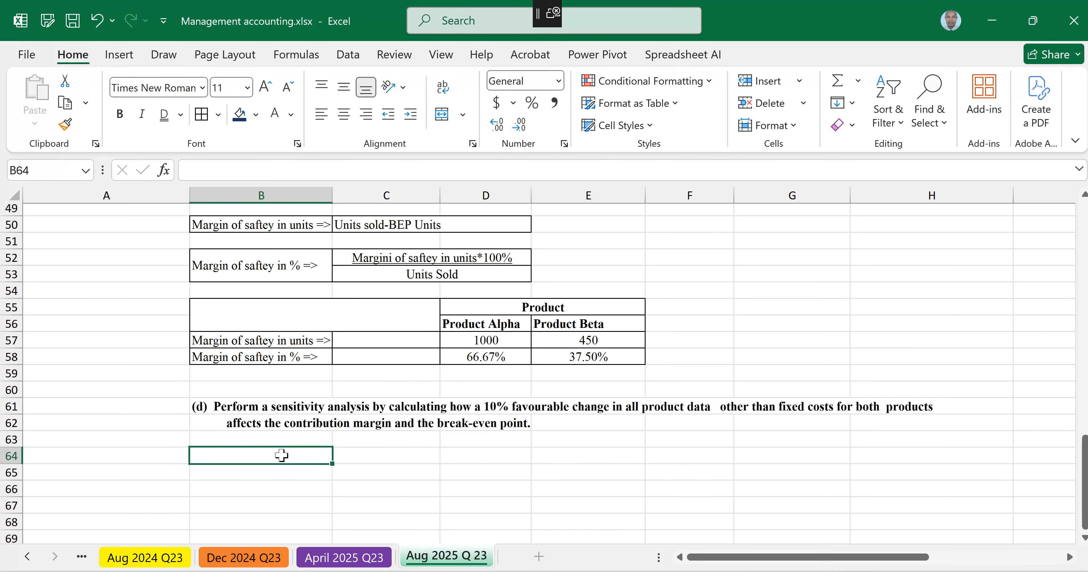
{"action": "scroll", "coordinate": [281, 455], "scroll_direction": "up", "scroll_amount": 5}
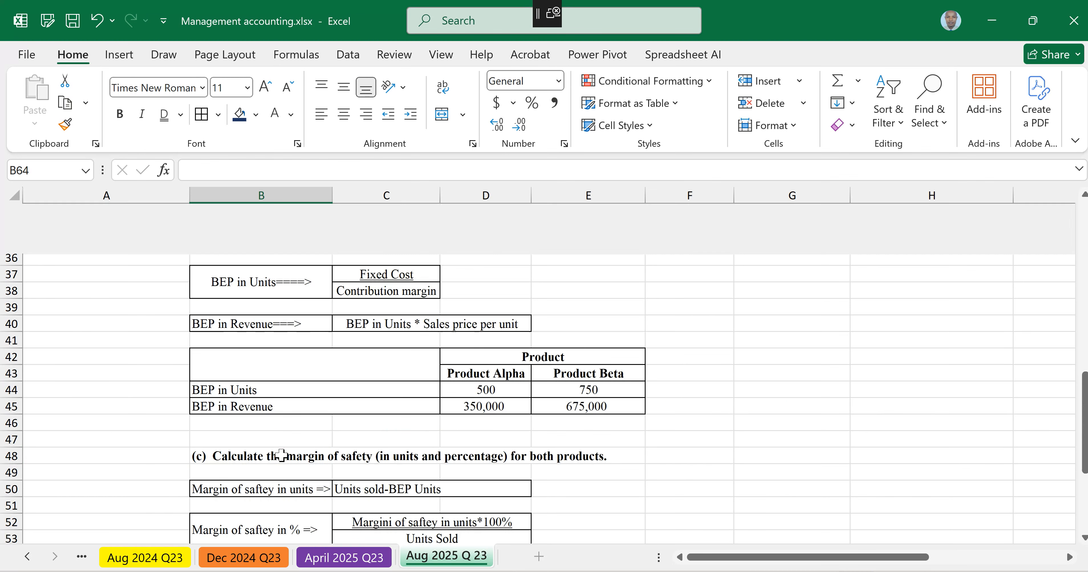
{"action": "scroll", "coordinate": [281, 455], "scroll_direction": "up", "scroll_amount": 8}
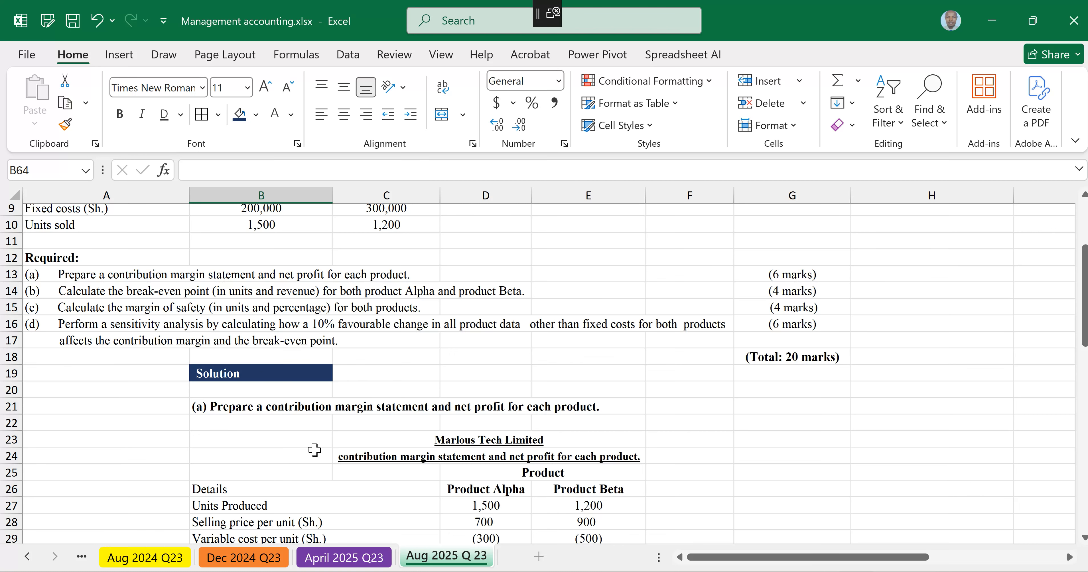
{"action": "scroll", "coordinate": [314, 450], "scroll_direction": "down", "scroll_amount": 3}
{"action": "left_click_drag", "start_coordinate": [460, 307], "coordinate": [341, 354]}
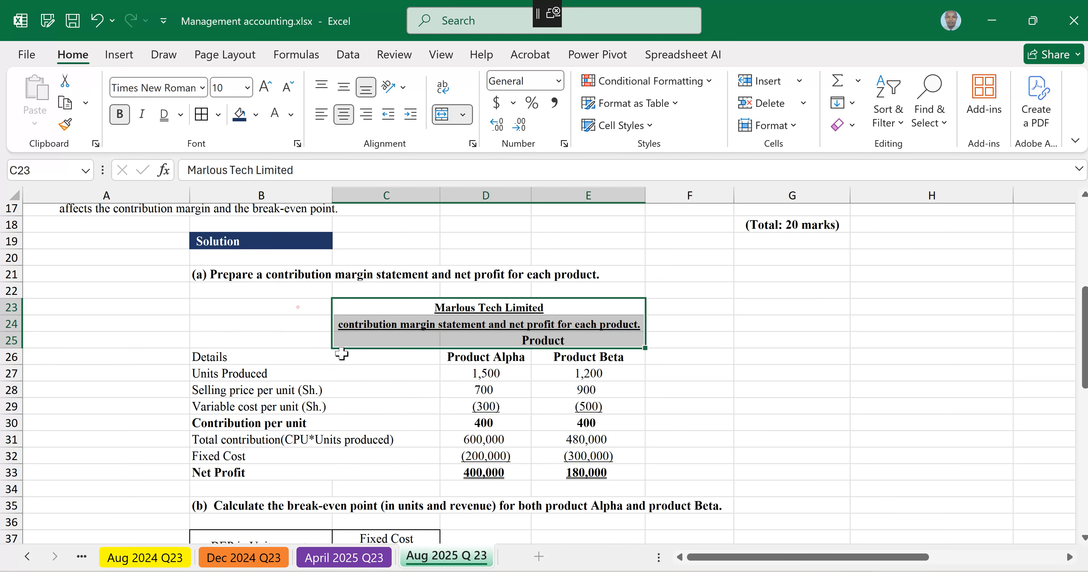
{"action": "left_click_drag", "start_coordinate": [296, 308], "coordinate": [503, 352]}
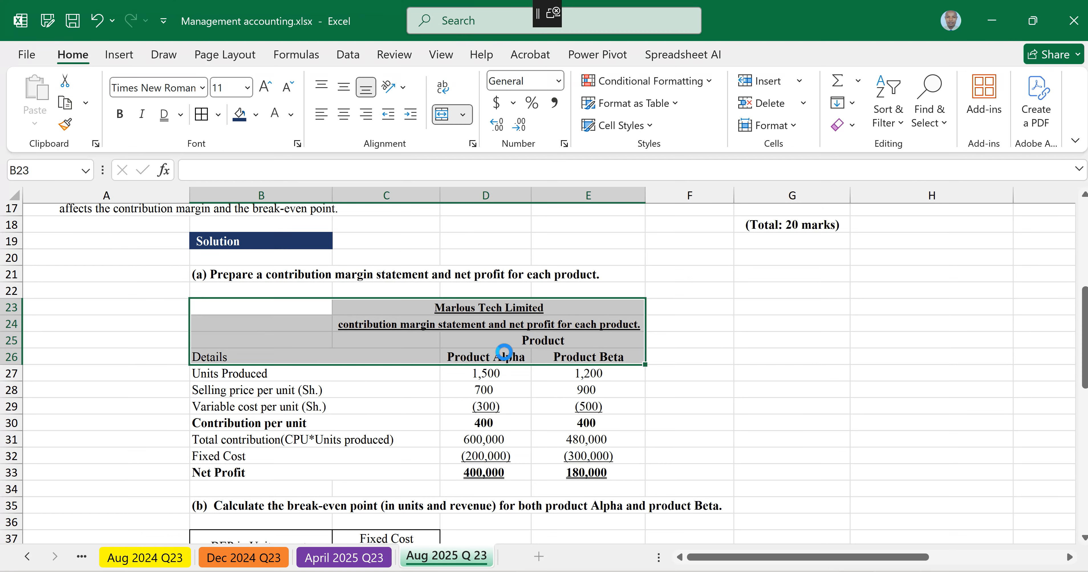
{"action": "key", "text": "ctrl+c"}
{"action": "scroll", "coordinate": [266, 388], "scroll_direction": "down", "scroll_amount": 12}
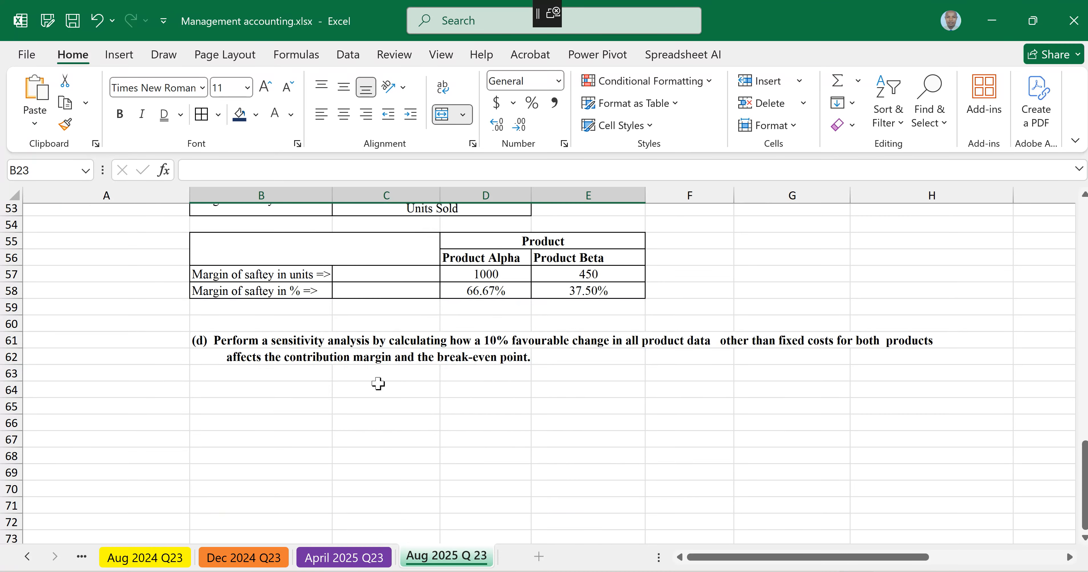
{"action": "scroll", "coordinate": [383, 378], "scroll_direction": "up", "scroll_amount": 8}
{"action": "scroll", "coordinate": [383, 379], "scroll_direction": "up", "scroll_amount": 9}
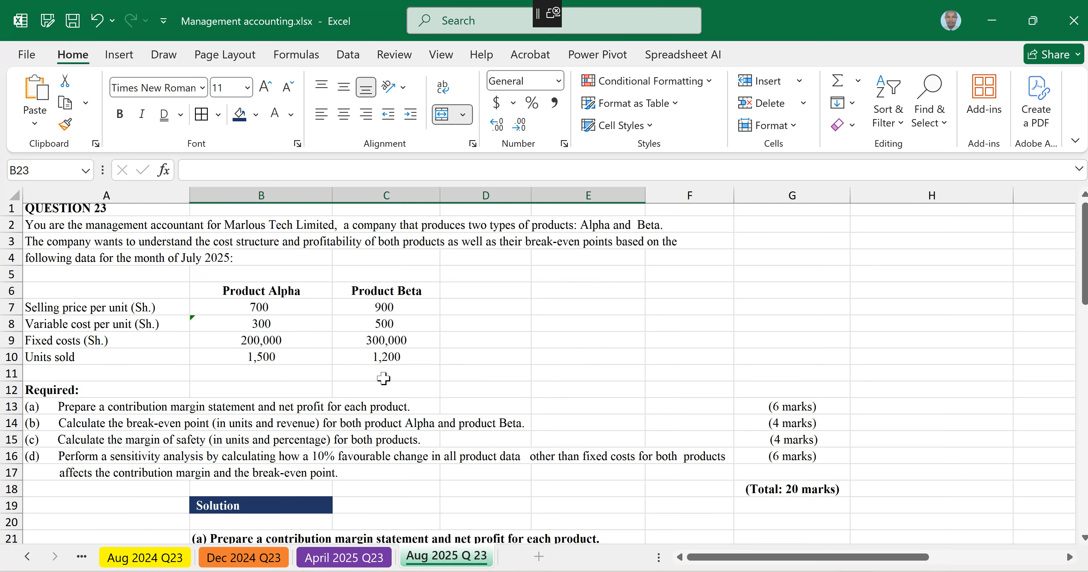
{"action": "scroll", "coordinate": [383, 378], "scroll_direction": "down", "scroll_amount": 19}
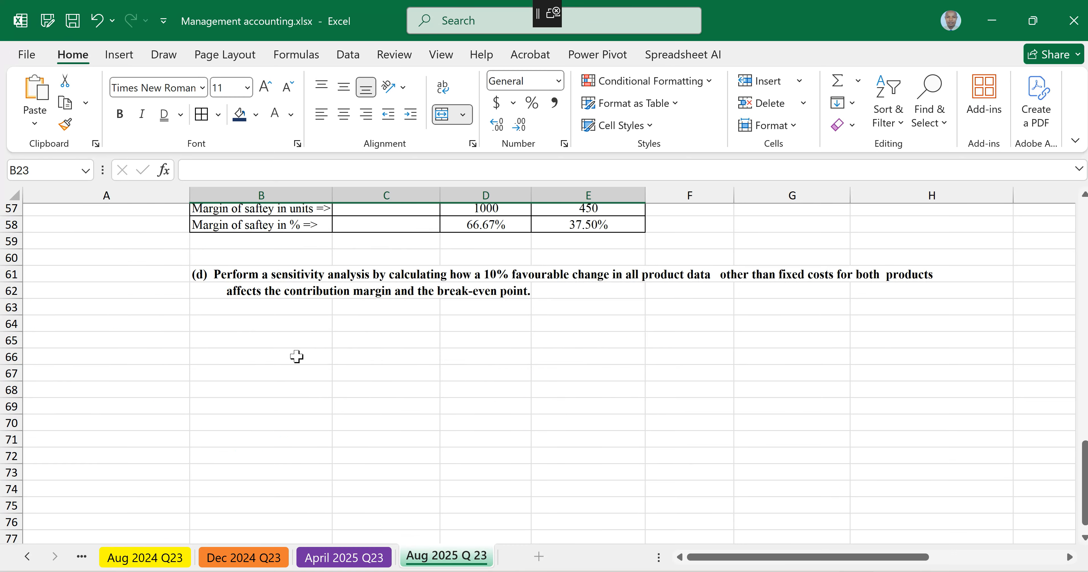
{"action": "left_click", "coordinate": [263, 326]}
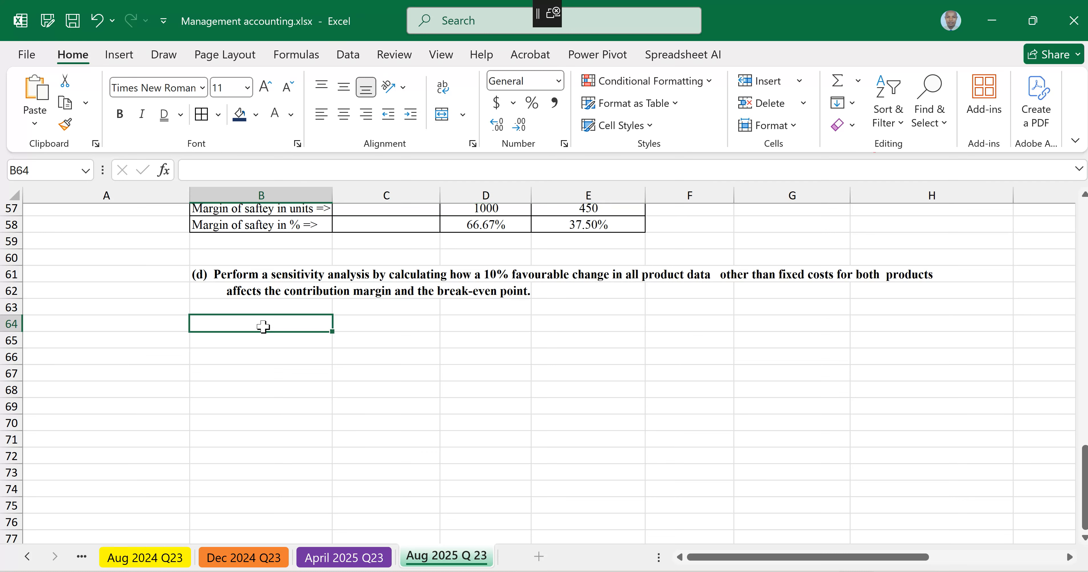
{"action": "key", "text": "ctrl+v"}
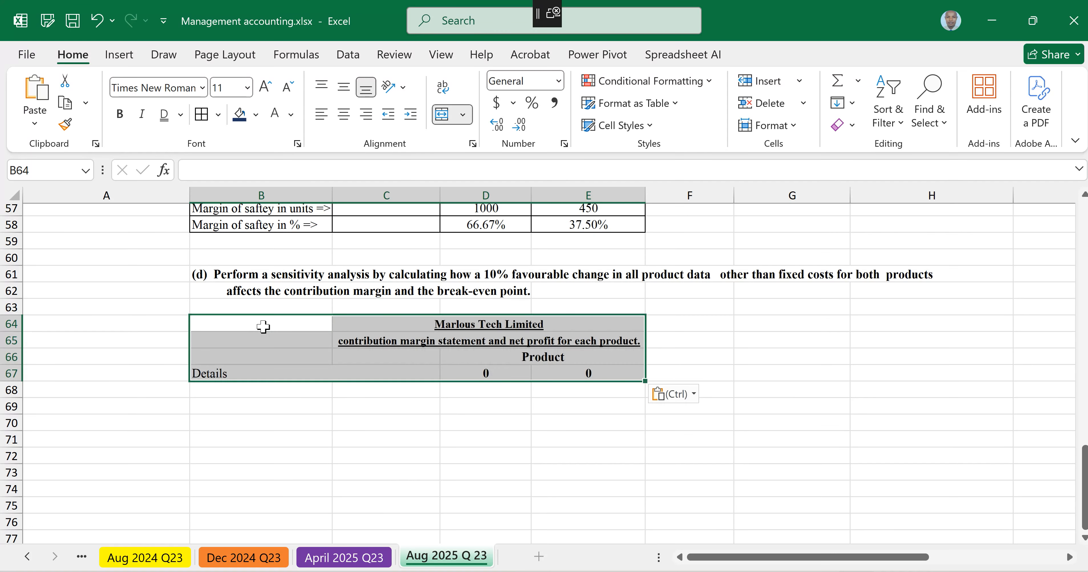
Step: Link the product header in D67 to D56 and fill the formula across to E67
{"action": "left_click", "coordinate": [232, 374]}
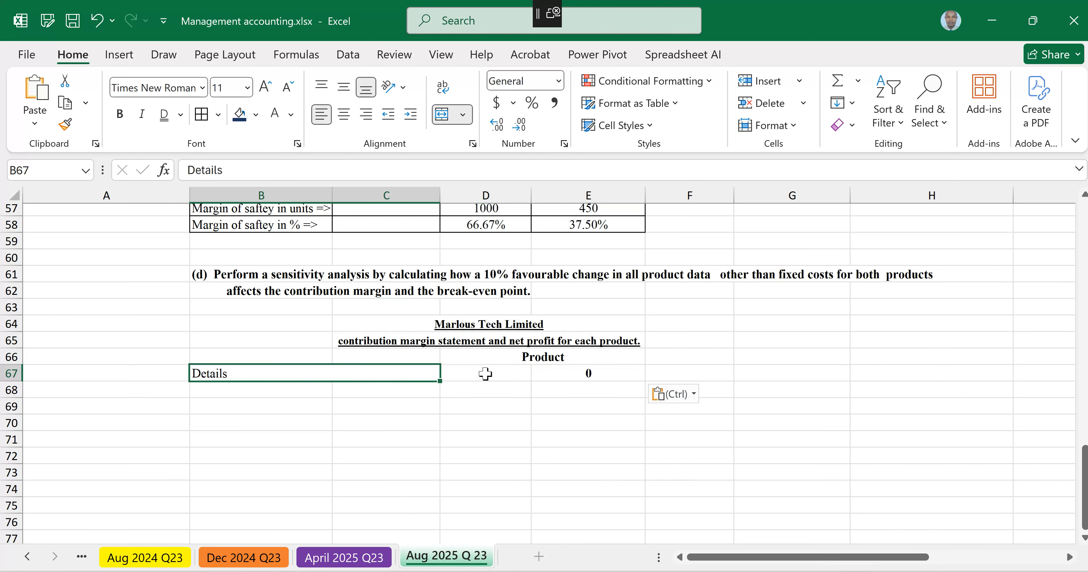
{"action": "left_click", "coordinate": [485, 375]}
{"action": "key", "text": "F2"}
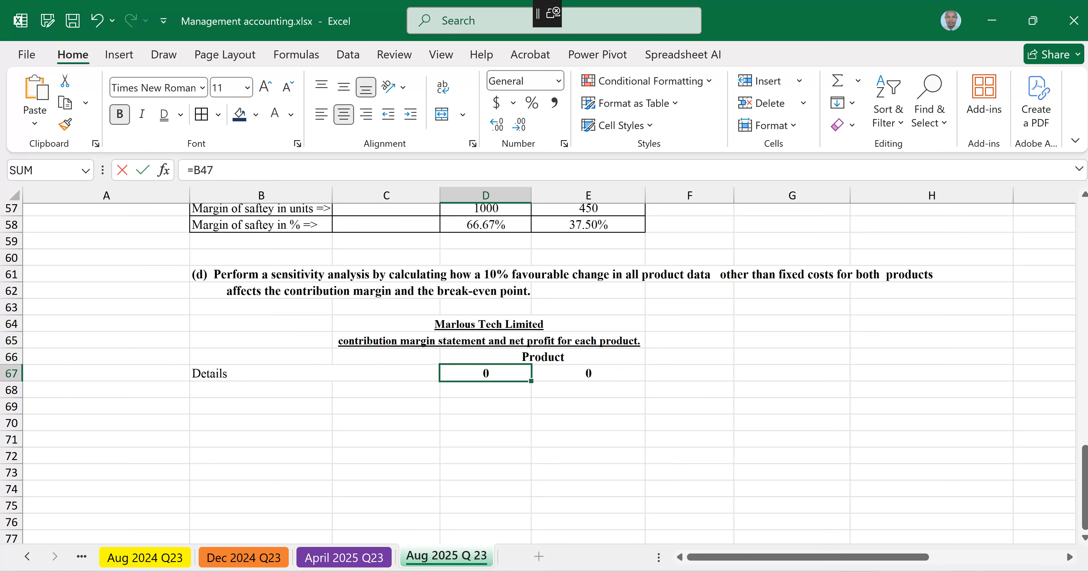
{"action": "scroll", "coordinate": [486, 371], "scroll_direction": "up", "scroll_amount": 3}
{"action": "left_click", "coordinate": [485, 336]}
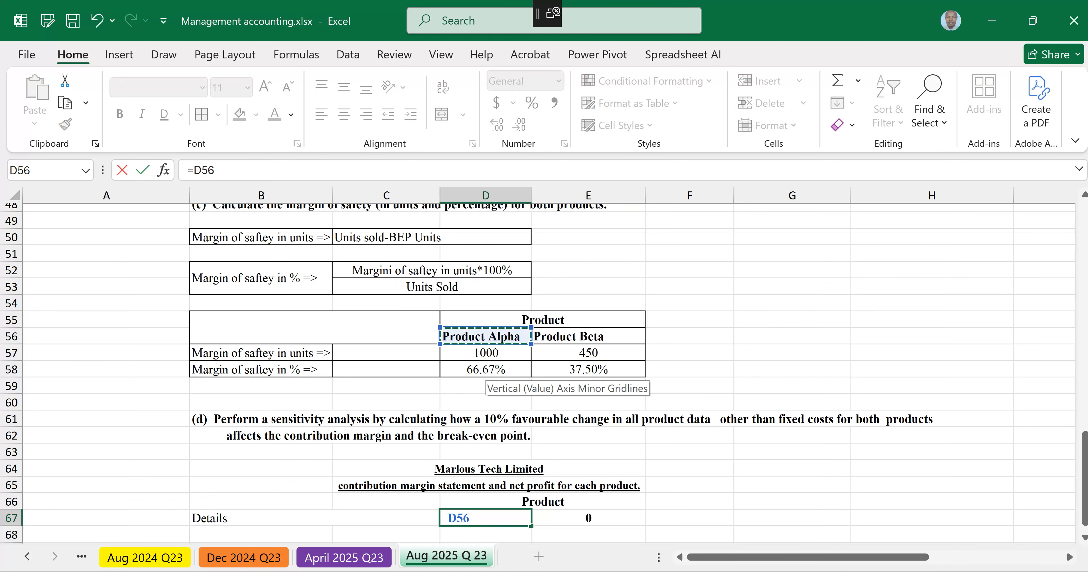
{"action": "key", "text": "ctrl+Return"}
{"action": "left_click_drag", "start_coordinate": [524, 452], "coordinate": [603, 452]}
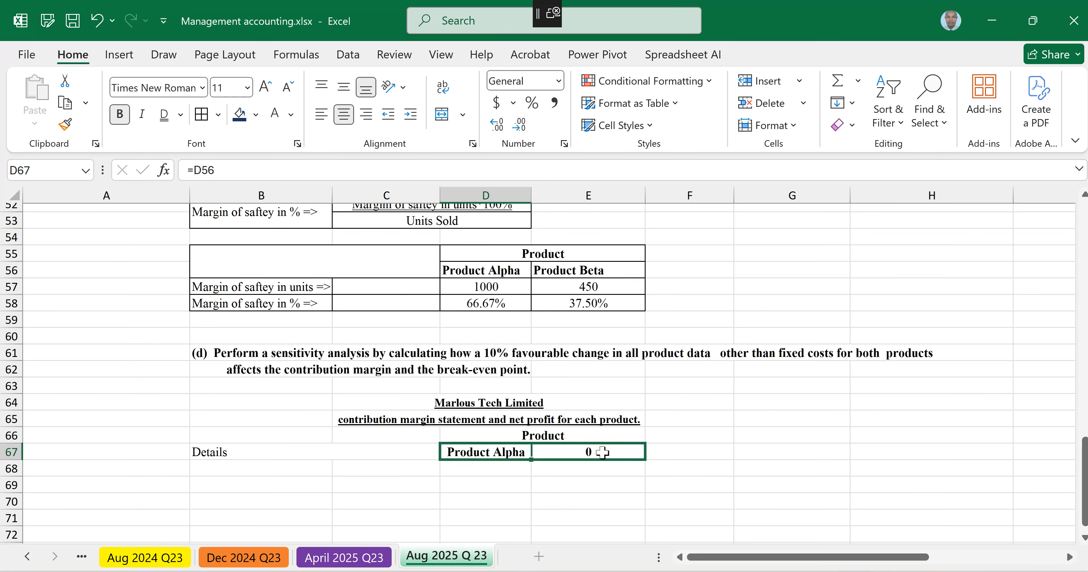
{"action": "key", "text": "ctrl+r"}
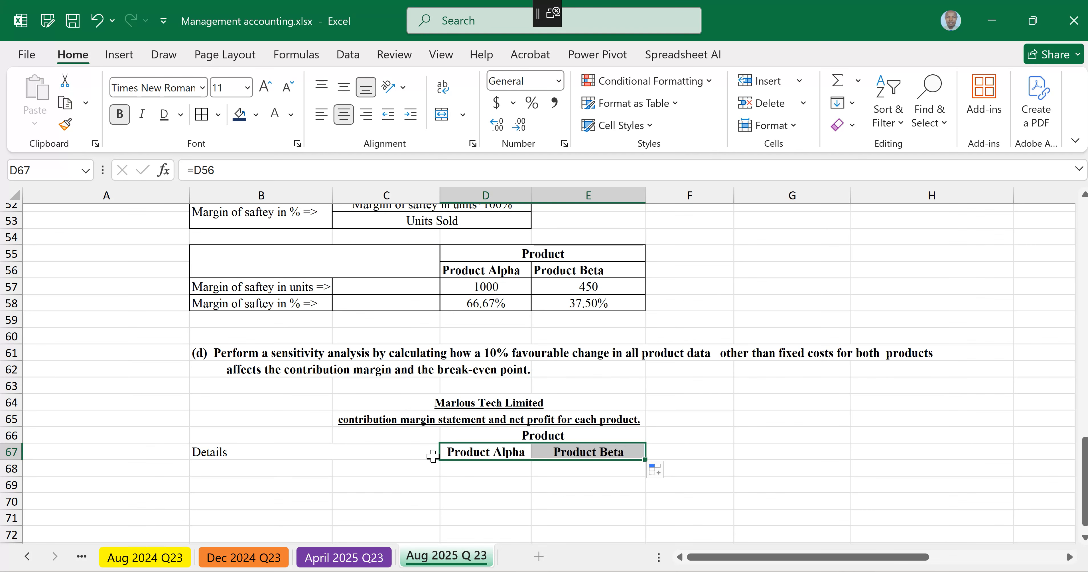
Step: Make the Details label in B67 of the part (d) statement bold
{"action": "left_click", "coordinate": [232, 470]}
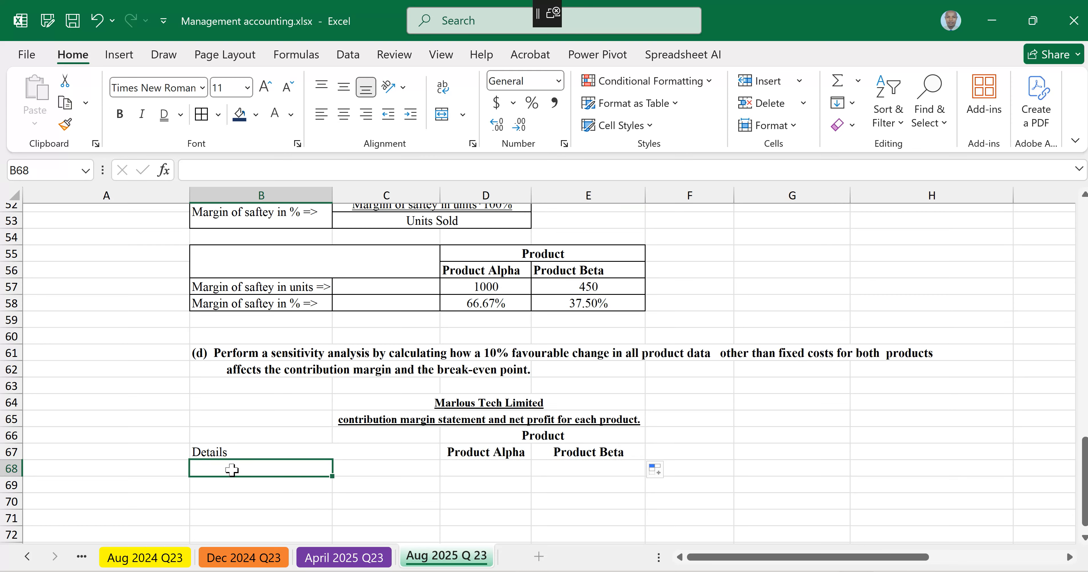
{"action": "left_click", "coordinate": [222, 452]}
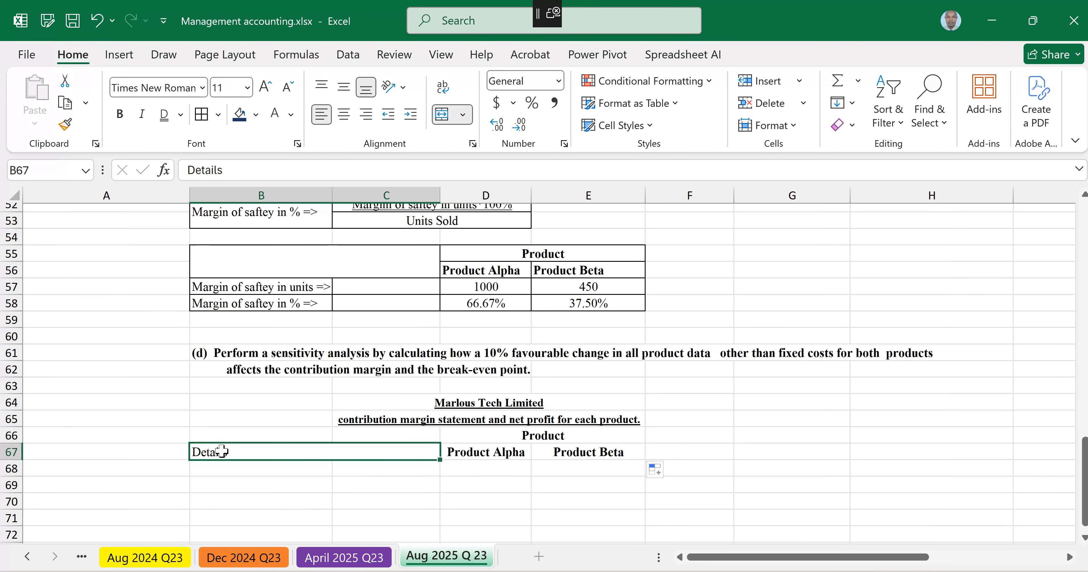
{"action": "key", "text": "ctrl+b"}
Step: Link B68, the first row label of the part (d) statement, to the Units Produced label with =B27
{"action": "left_click", "coordinate": [224, 468]}
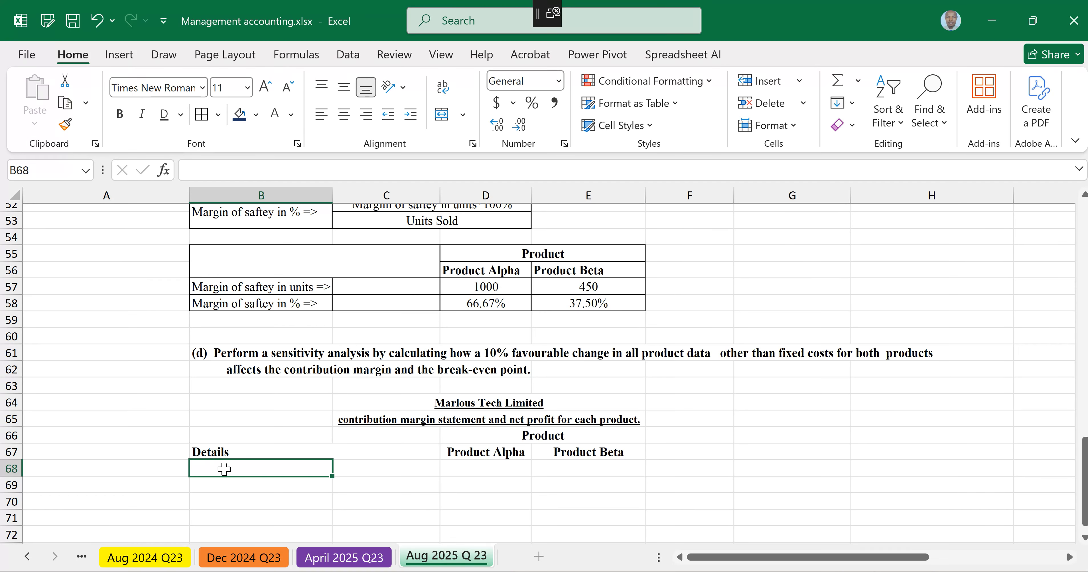
{"action": "type", "text": "="}
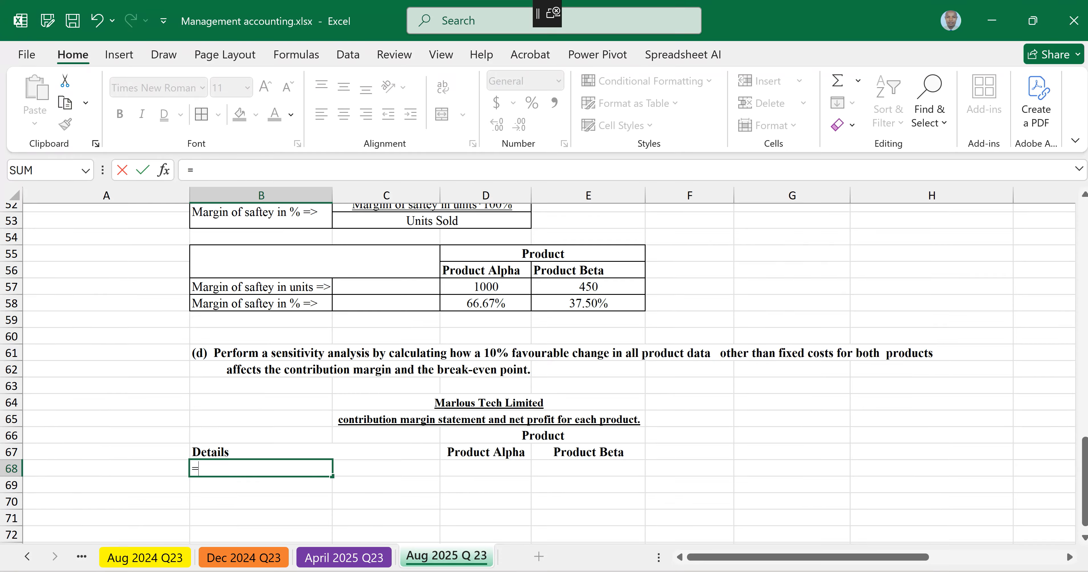
{"action": "scroll", "coordinate": [224, 477], "scroll_direction": "up", "scroll_amount": 15}
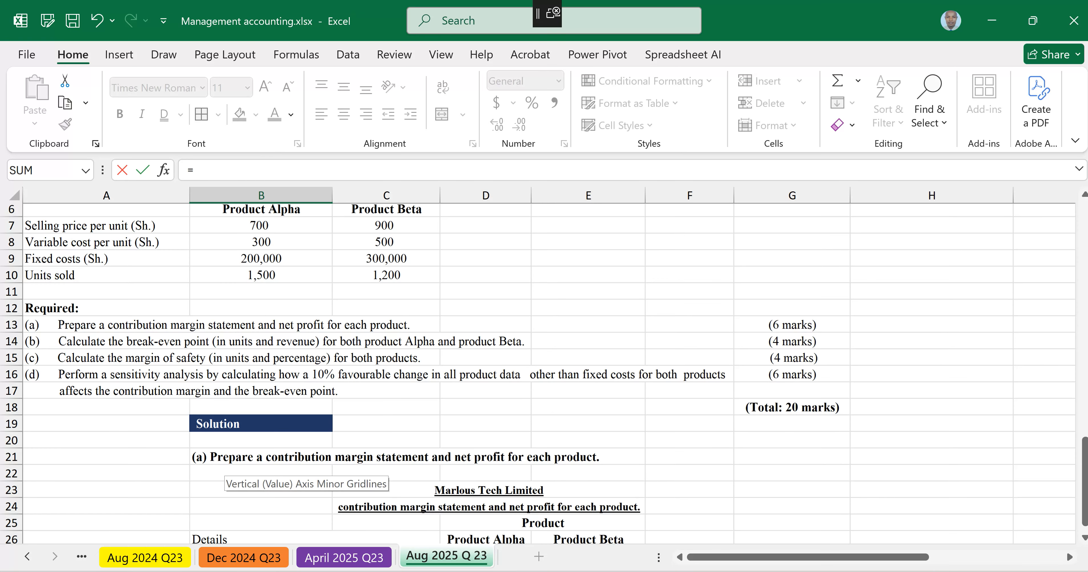
{"action": "scroll", "coordinate": [224, 477], "scroll_direction": "down", "scroll_amount": 3}
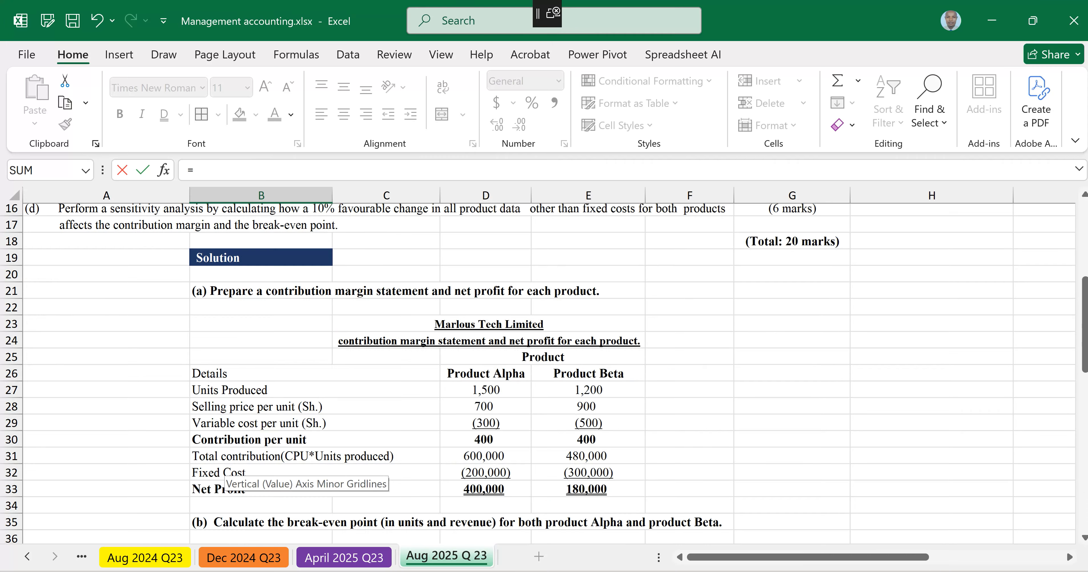
{"action": "scroll", "coordinate": [224, 477], "scroll_direction": "down", "scroll_amount": 14}
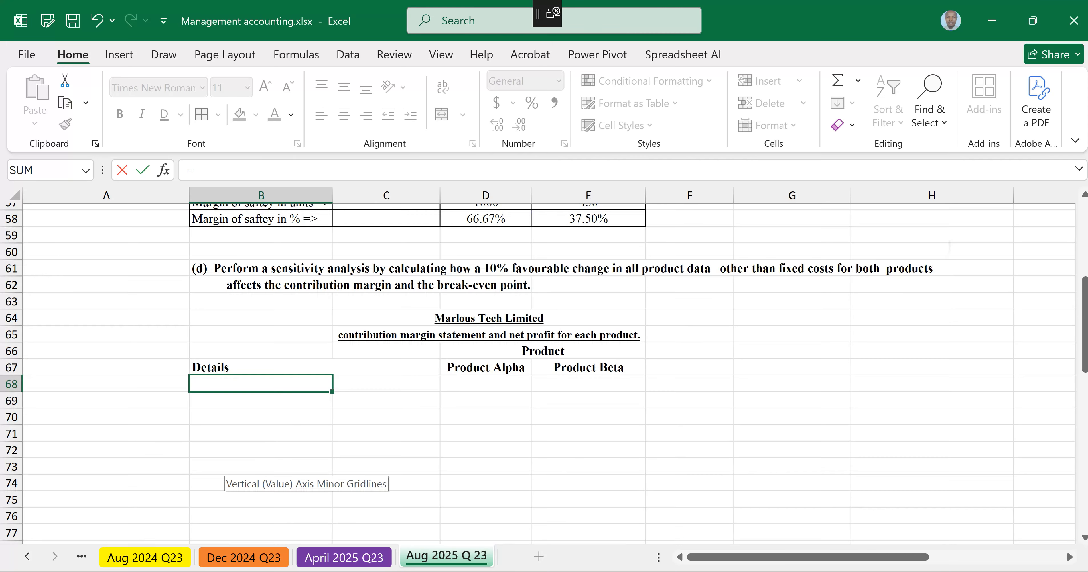
{"action": "scroll", "coordinate": [224, 477], "scroll_direction": "up", "scroll_amount": 13}
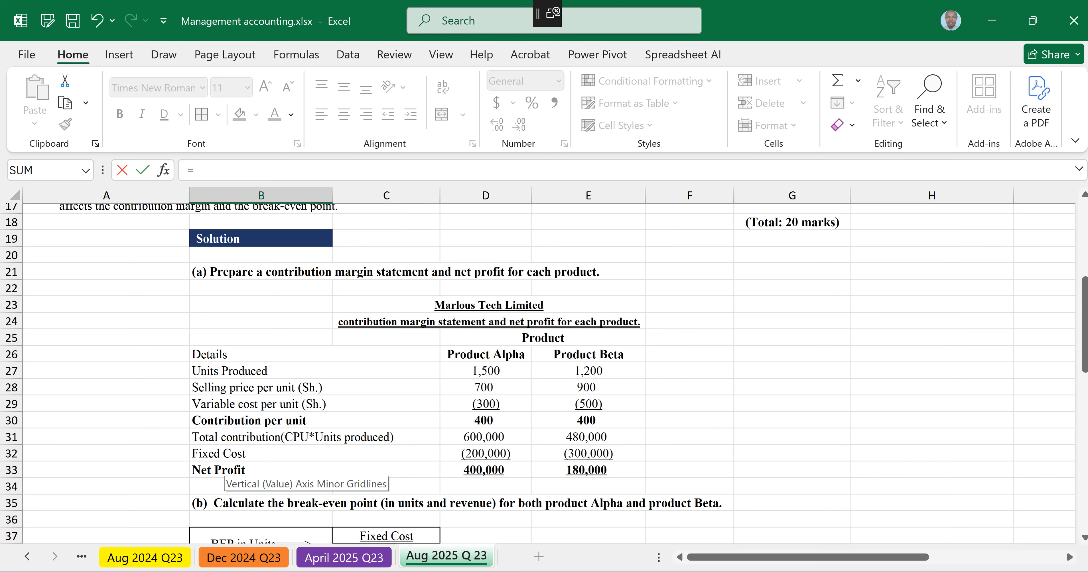
{"action": "left_click", "coordinate": [231, 370]}
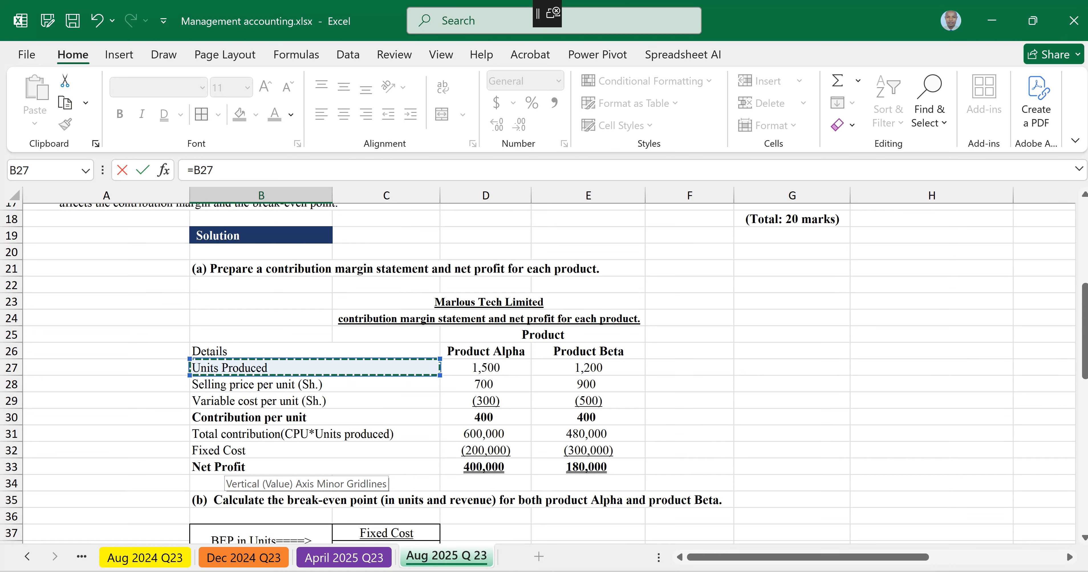
{"action": "key", "text": "Return"}
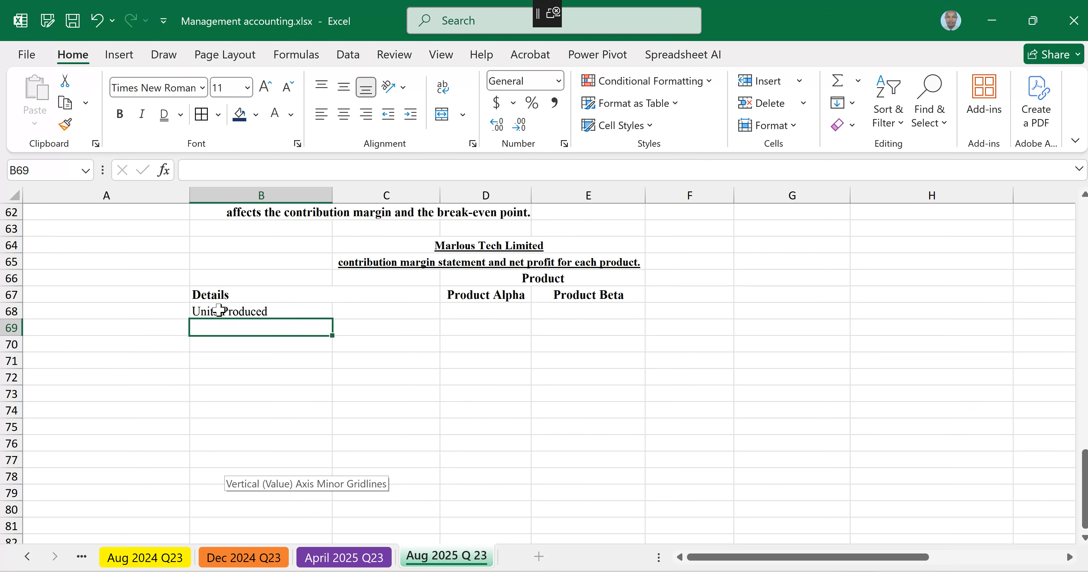
Step: Fill the row labels down from B68 through Net Profit in B74, leaving B75 and B76 empty
{"action": "left_click", "coordinate": [219, 310]}
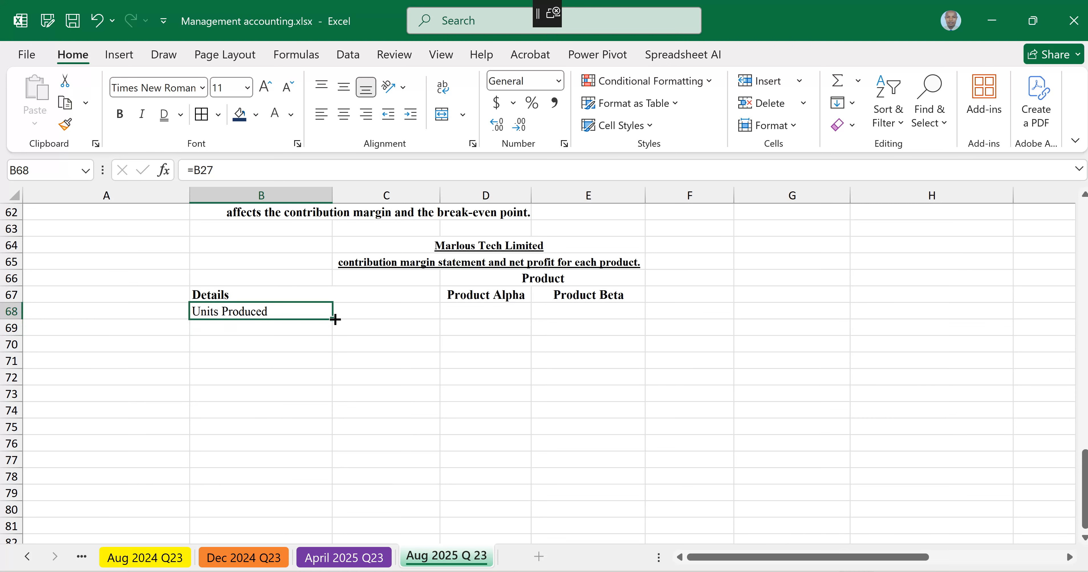
{"action": "left_click_drag", "start_coordinate": [335, 320], "coordinate": [325, 451]}
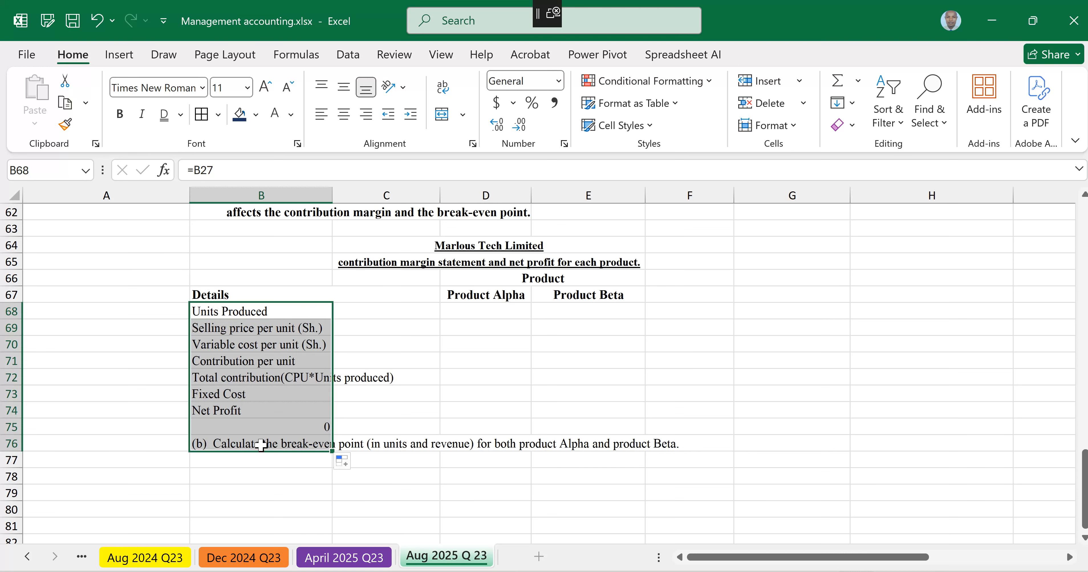
{"action": "left_click", "coordinate": [298, 430]}
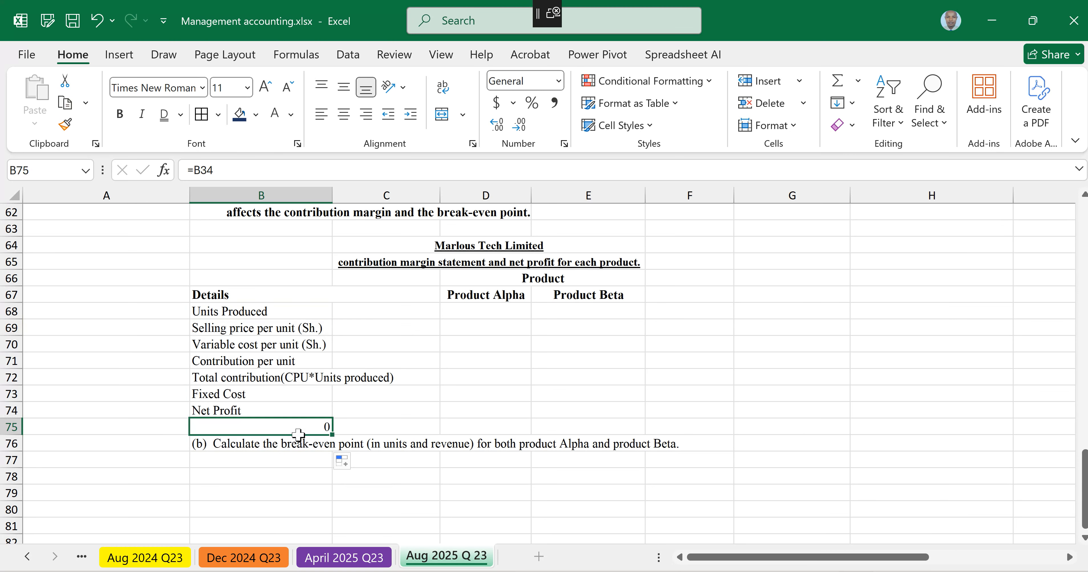
{"action": "key", "text": "ctrl+z"}
{"action": "left_click", "coordinate": [454, 428]}
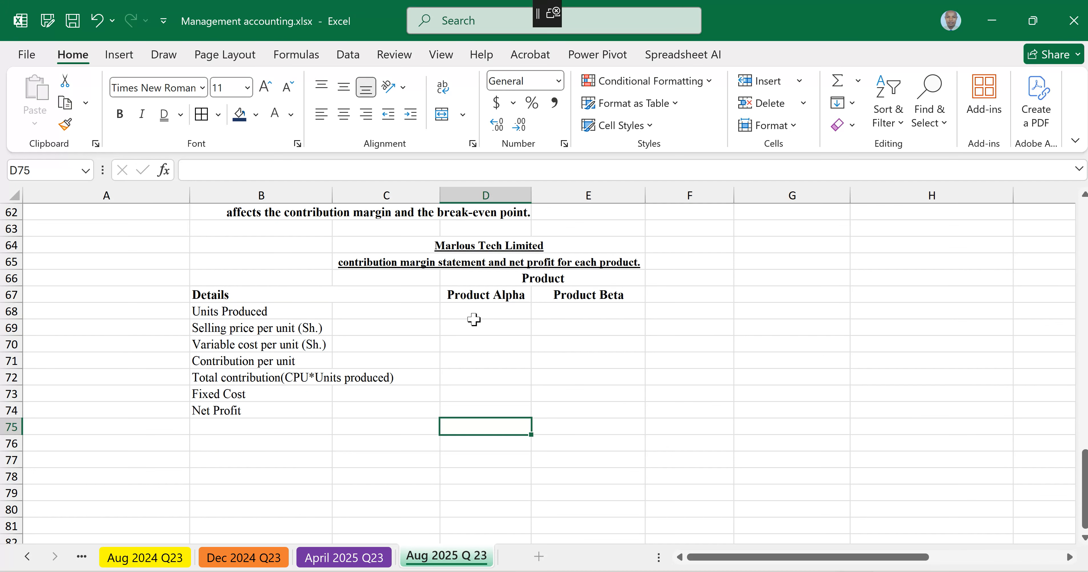
Step: Enter the label "Favourable change on parameters" in G65 and the value 10% in G66
{"action": "left_click", "coordinate": [473, 312]}
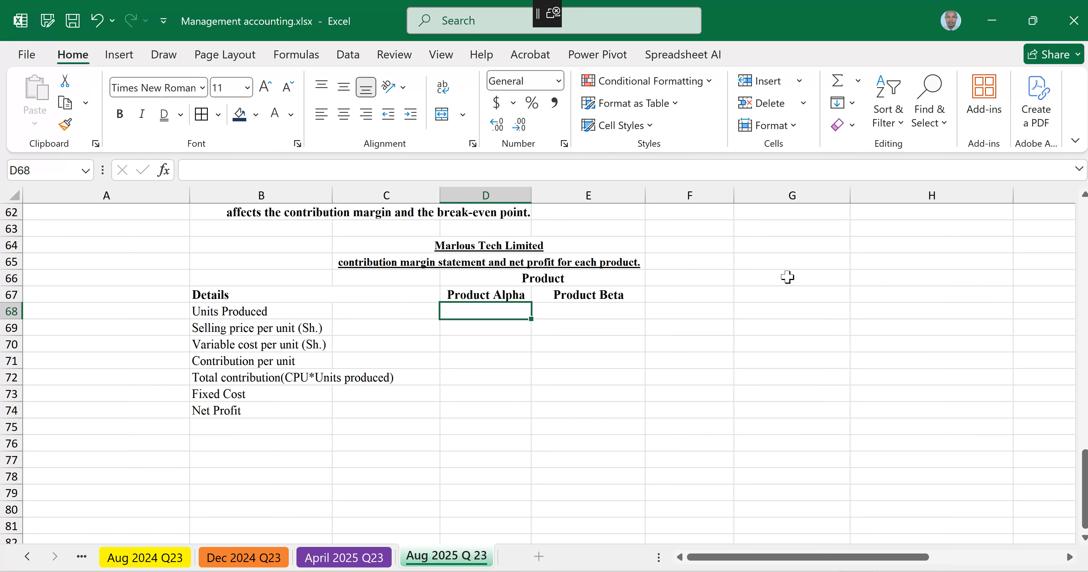
{"action": "scroll", "coordinate": [788, 278], "scroll_direction": "up", "scroll_amount": 2}
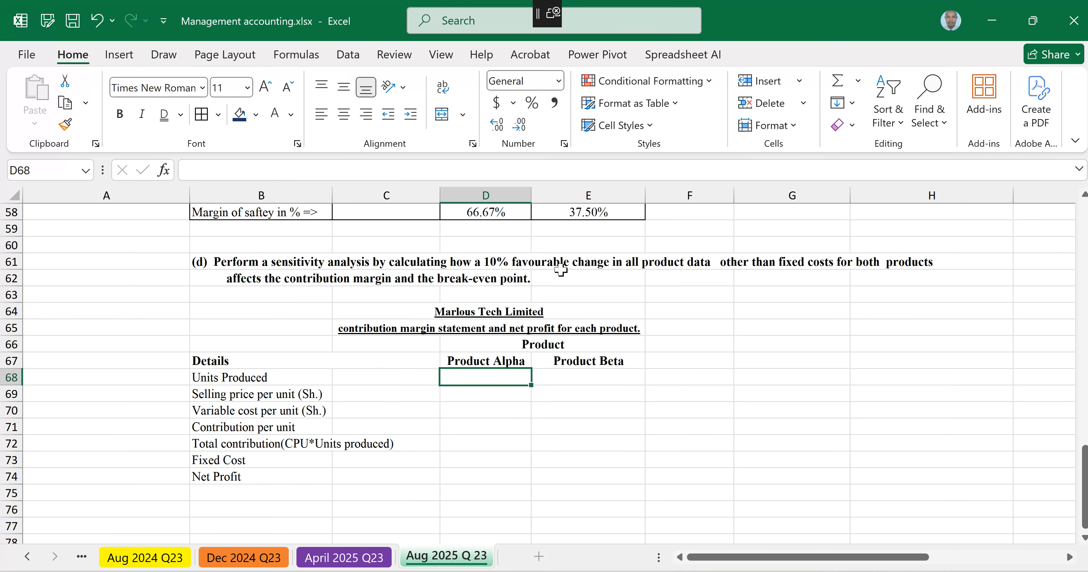
{"action": "left_click", "coordinate": [792, 331]}
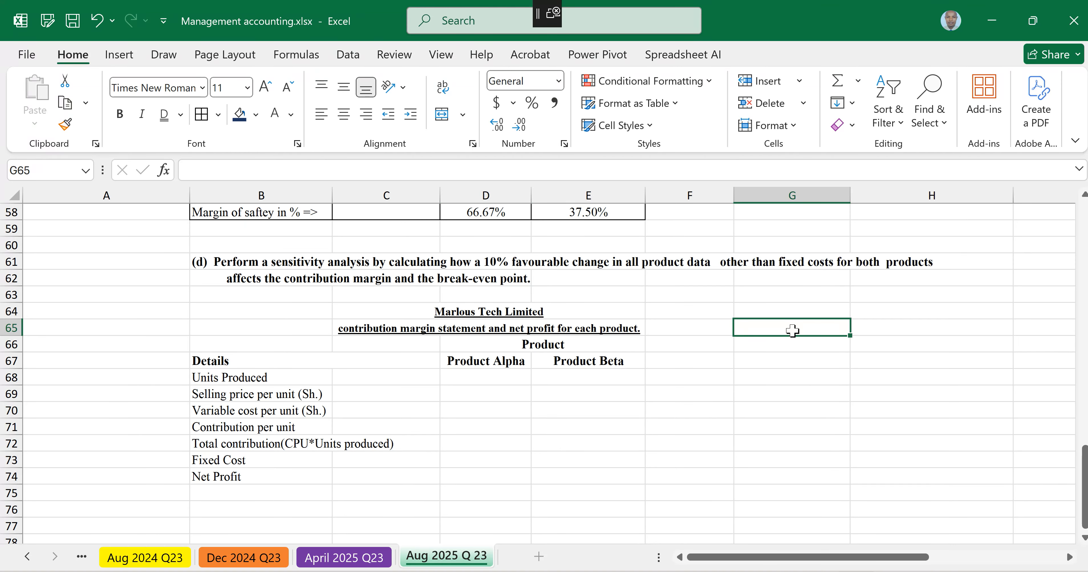
{"action": "type", "text": "Fav"}
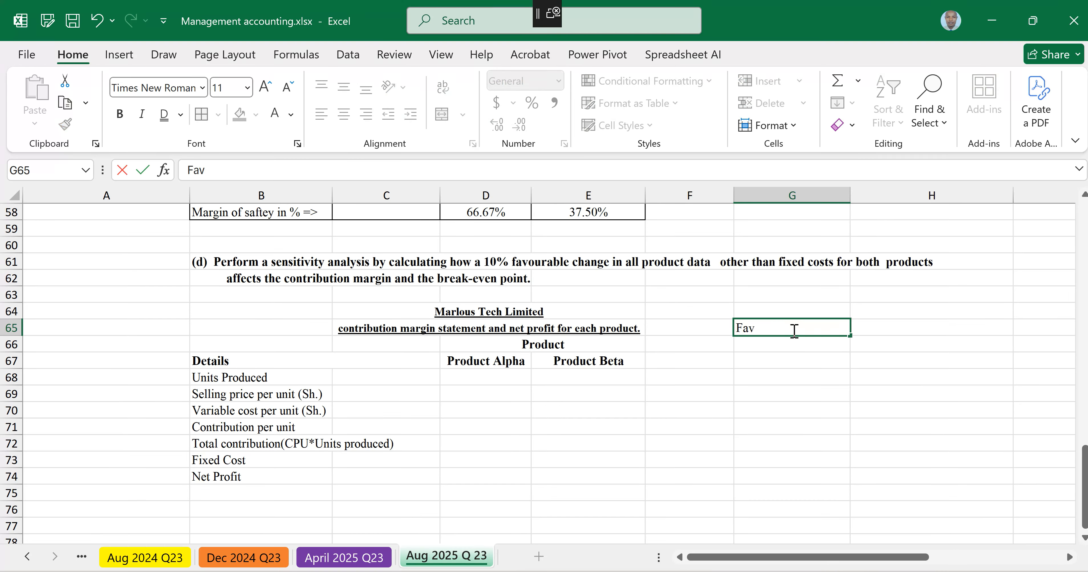
{"action": "type", "text": "ourable change on"}
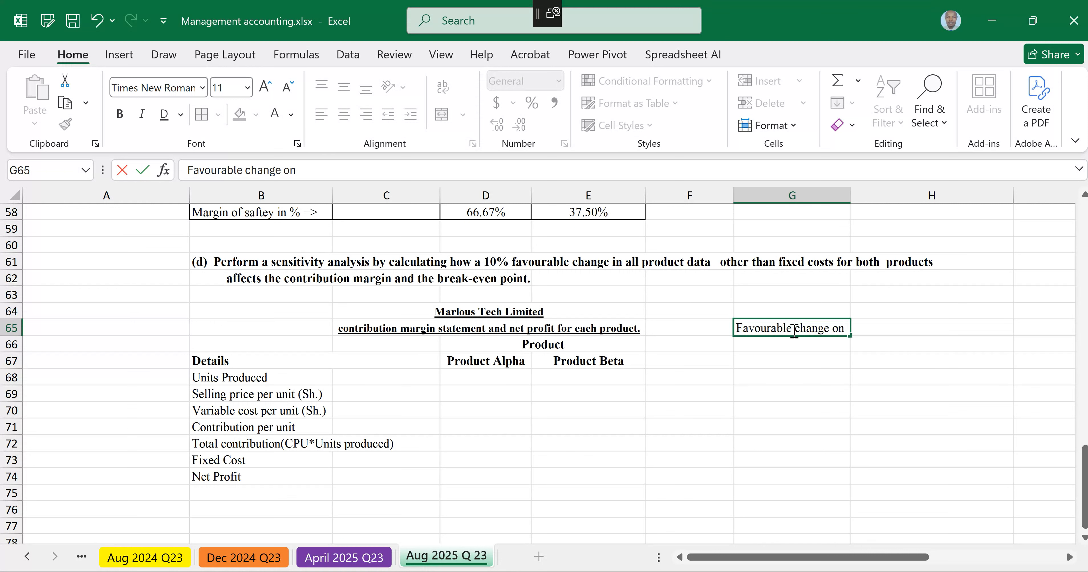
{"action": "type", "text": " parameters"}
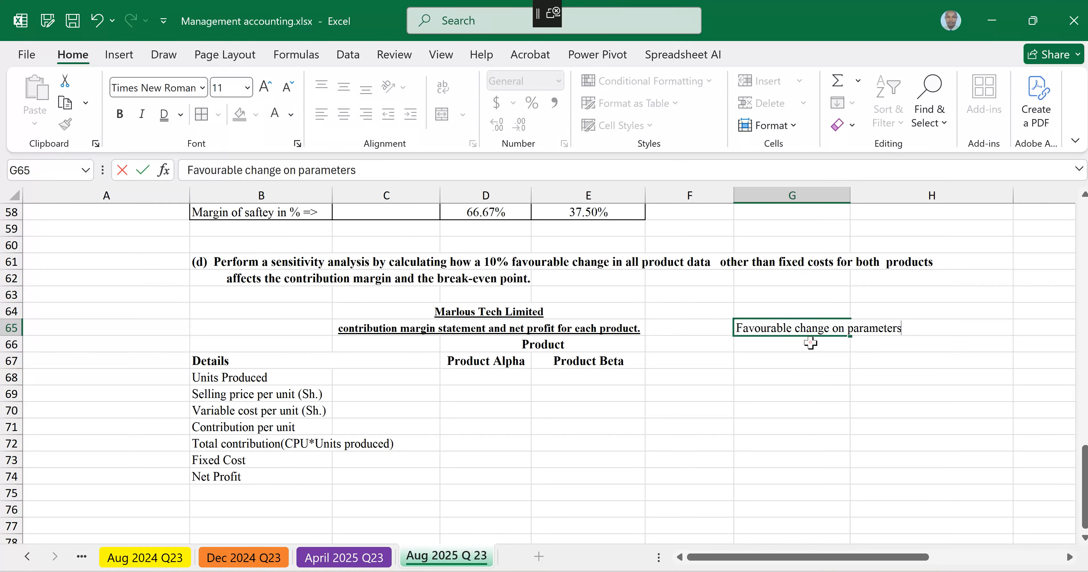
{"action": "key", "text": "Return"}
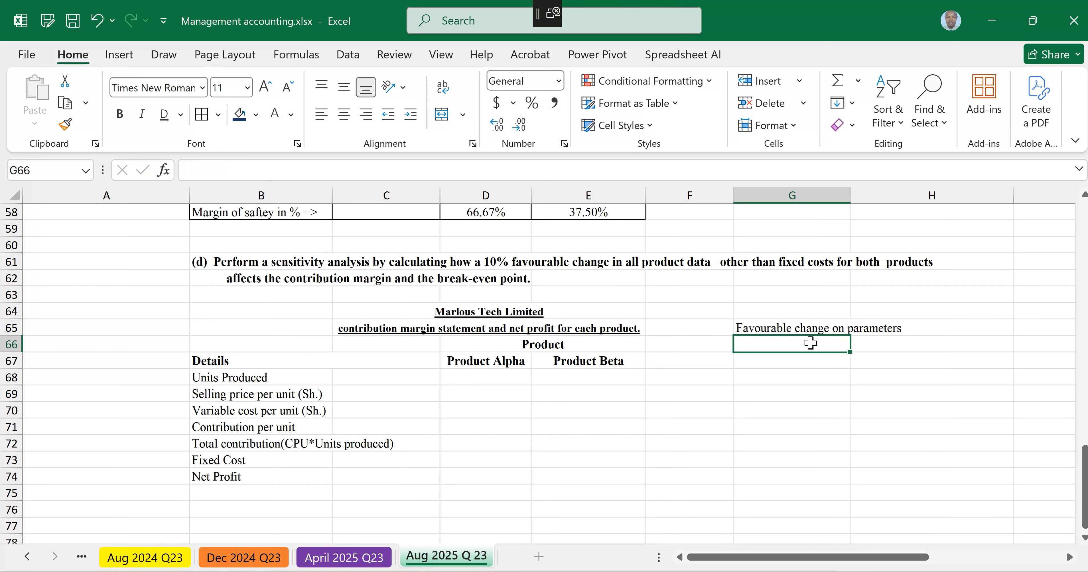
{"action": "type", "text": "10%"}
{"action": "key", "text": "Return"}
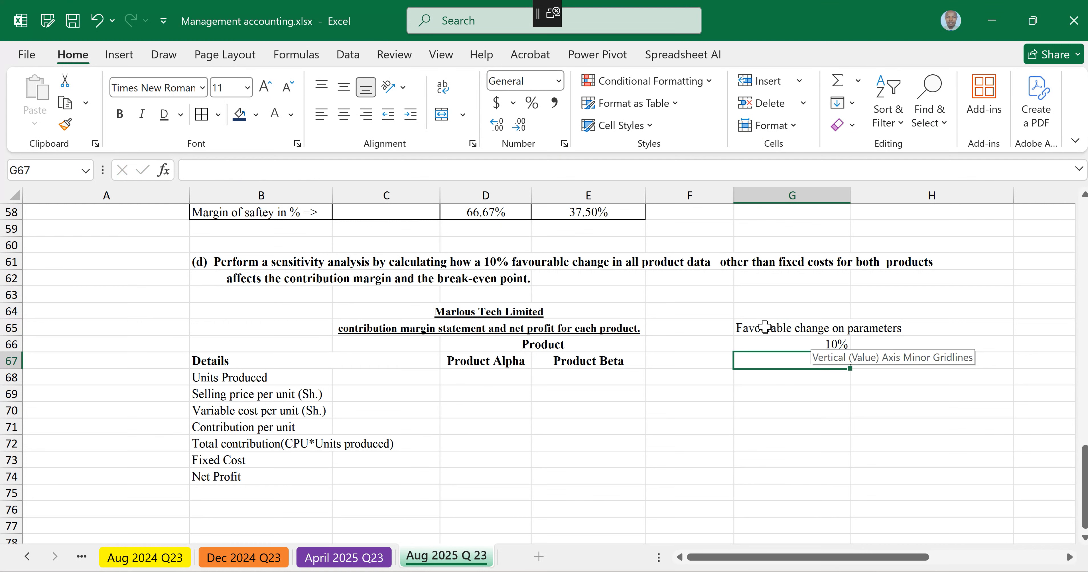
Step: Make the favourable change label in G65 and its percentage in G66 bold
{"action": "left_click", "coordinate": [765, 327]}
{"action": "key", "text": "ctrl+b"}
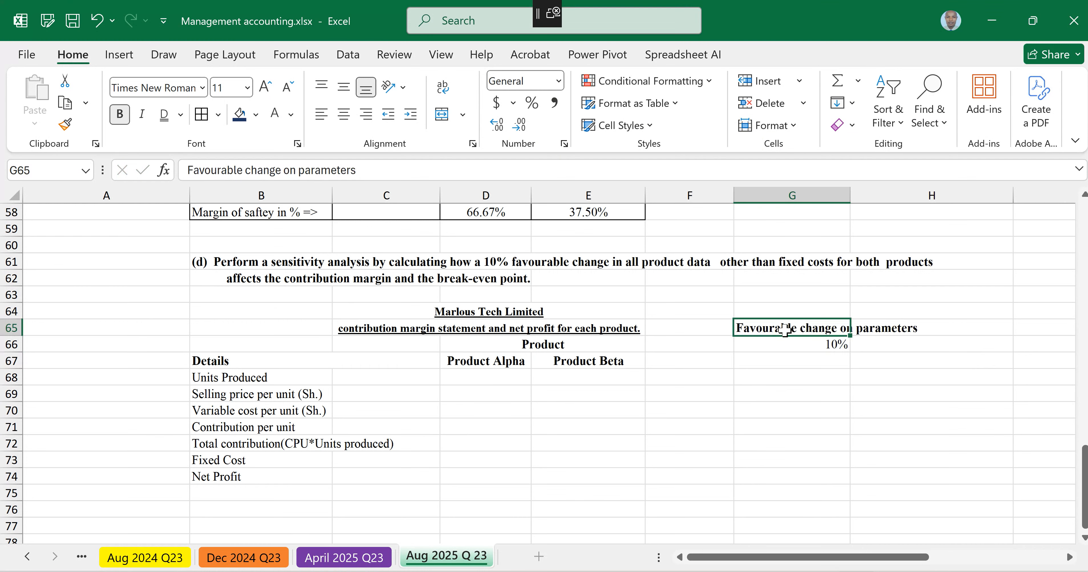
{"action": "left_click", "coordinate": [824, 342]}
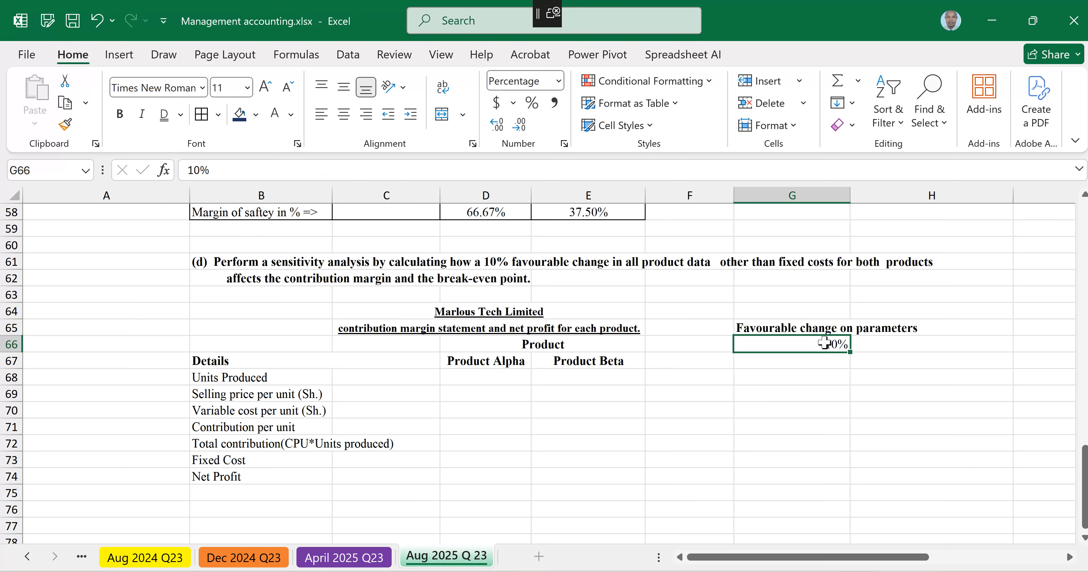
{"action": "key", "text": "ctrl+b"}
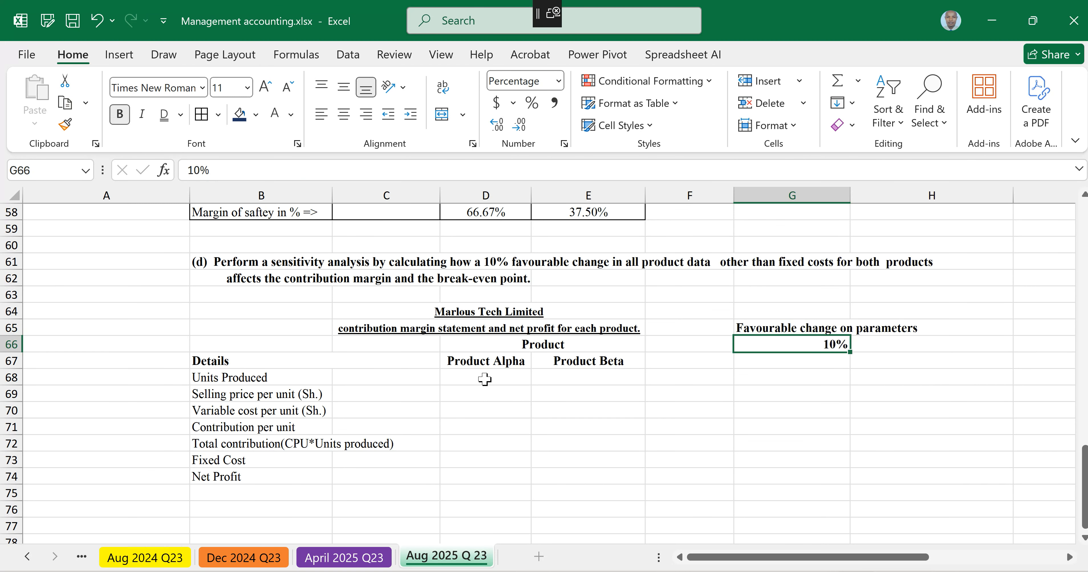
Step: Calculate Product Alpha's changed Units Produced in D68 with =D27*(1+10%)
{"action": "left_click", "coordinate": [484, 379]}
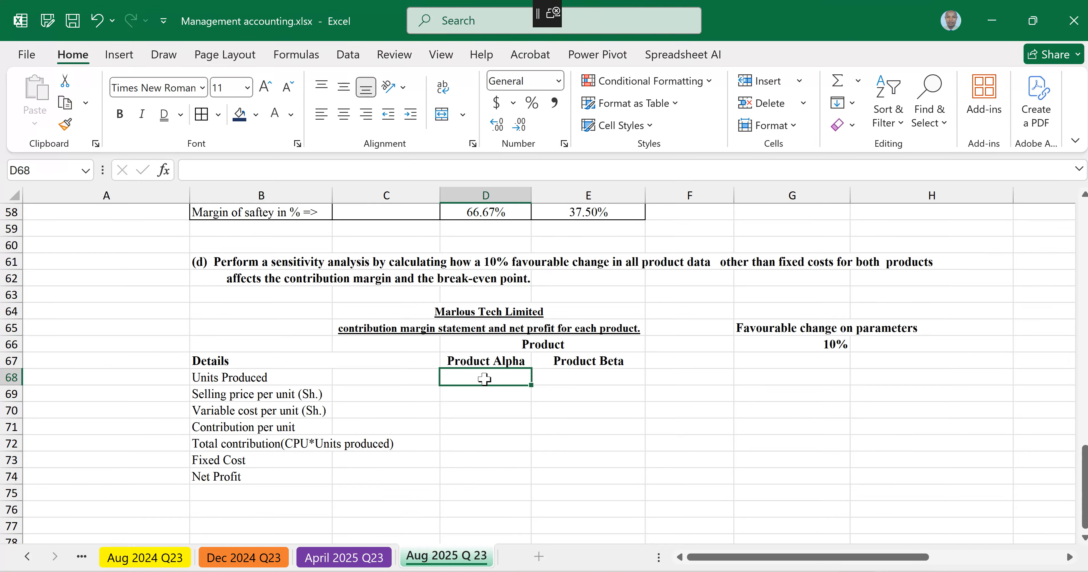
{"action": "type", "text": "="}
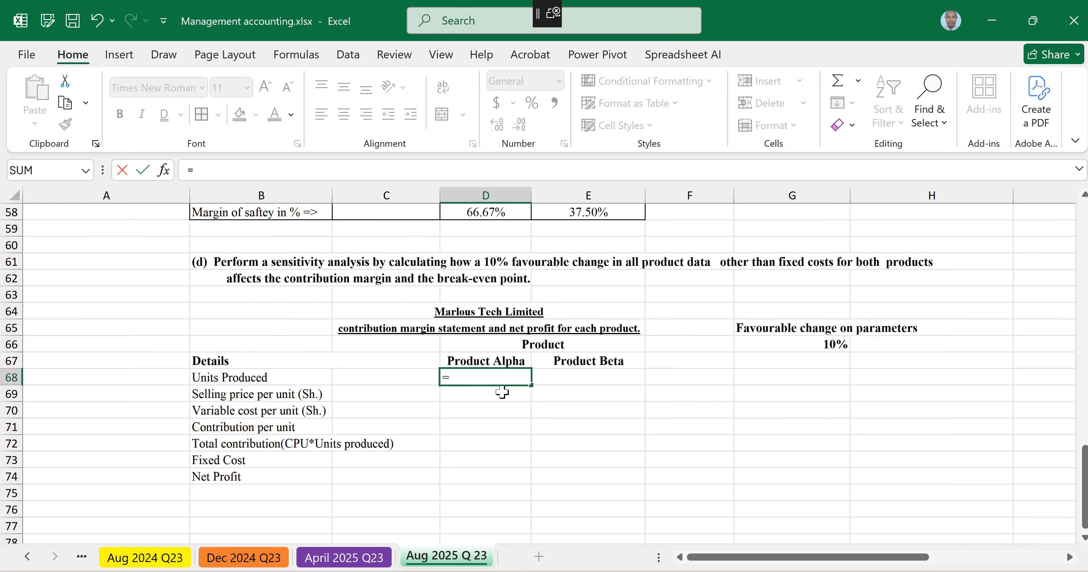
{"action": "scroll", "coordinate": [502, 393], "scroll_direction": "up", "scroll_amount": 9}
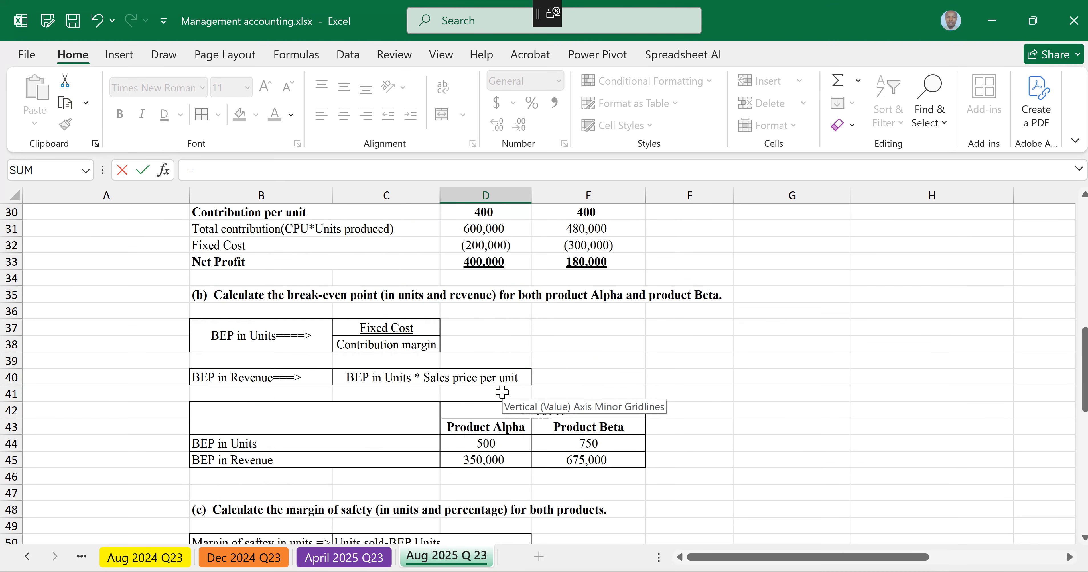
{"action": "scroll", "coordinate": [502, 392], "scroll_direction": "up", "scroll_amount": 3}
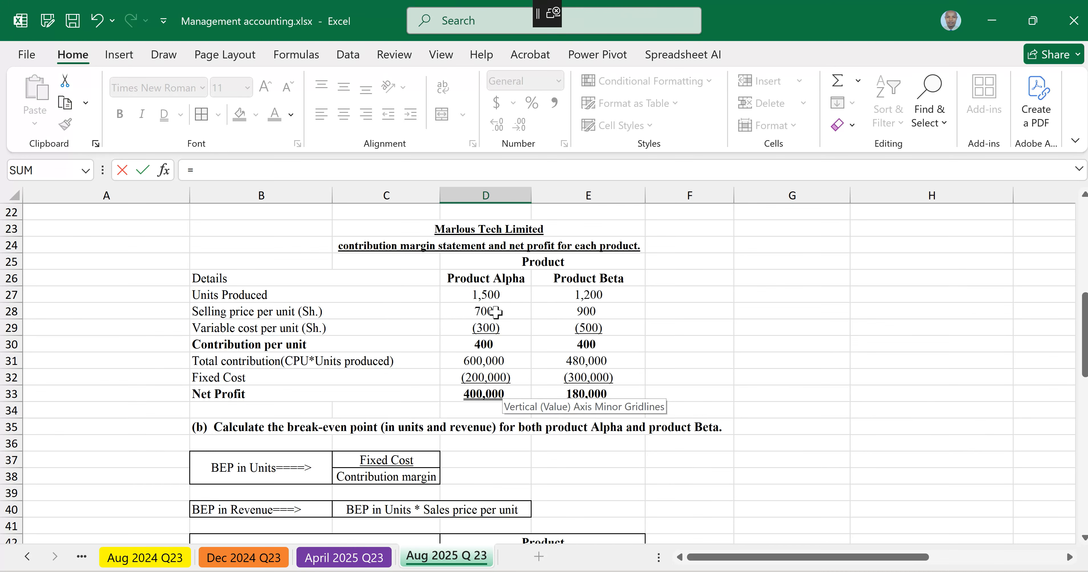
{"action": "left_click", "coordinate": [486, 295]}
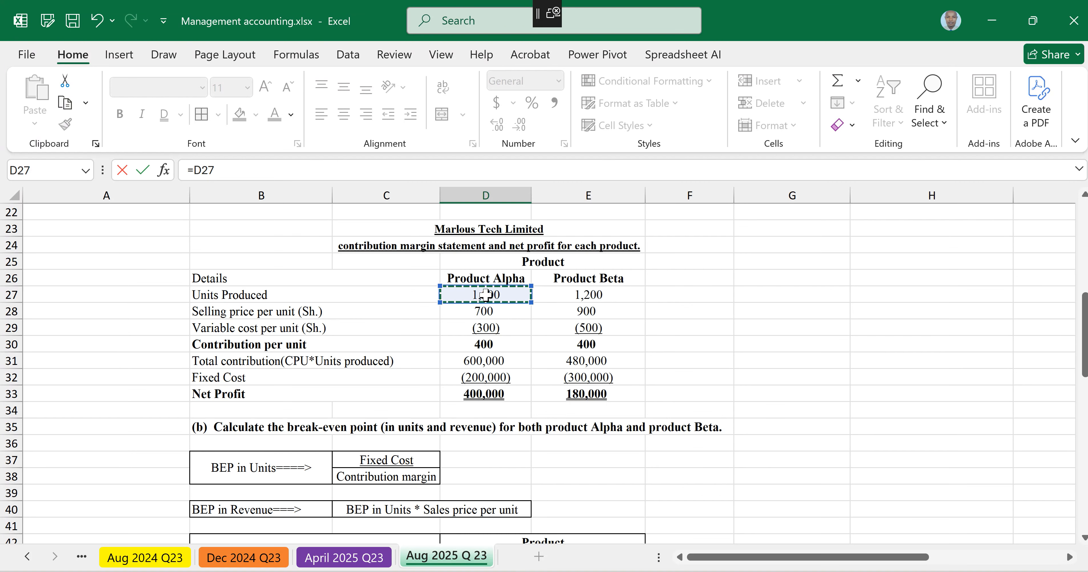
{"action": "type", "text": "*(1+10%"}
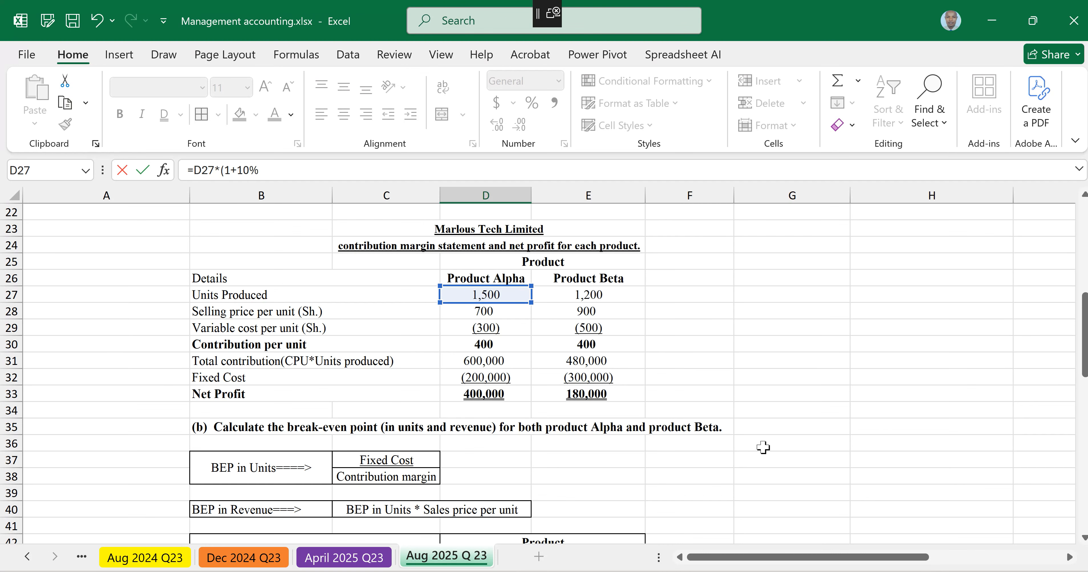
{"action": "type", "text": ")"}
{"action": "scroll", "coordinate": [607, 437], "scroll_direction": "down", "scroll_amount": 8}
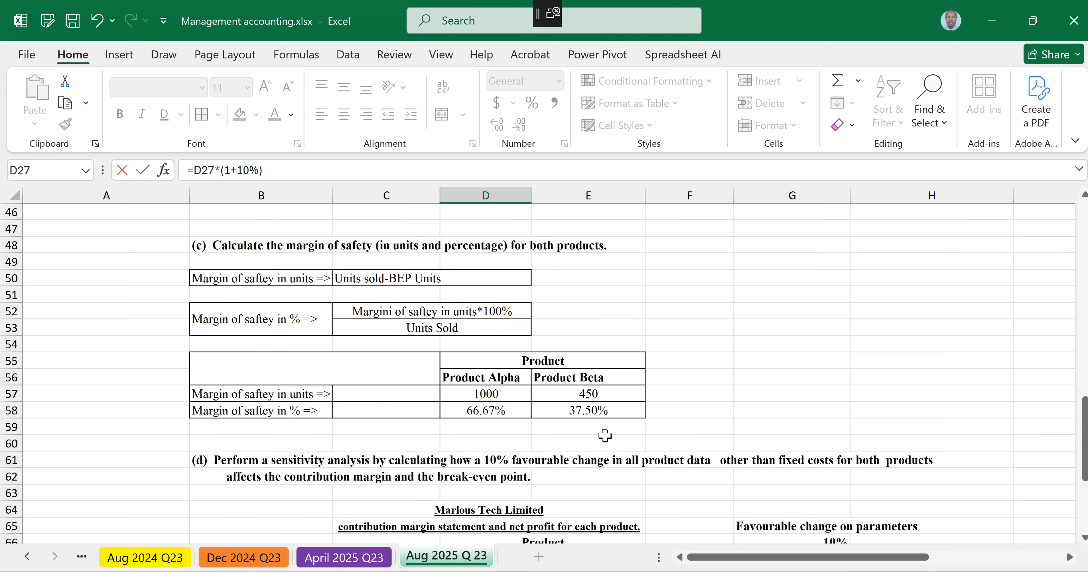
{"action": "scroll", "coordinate": [605, 436], "scroll_direction": "down", "scroll_amount": 3}
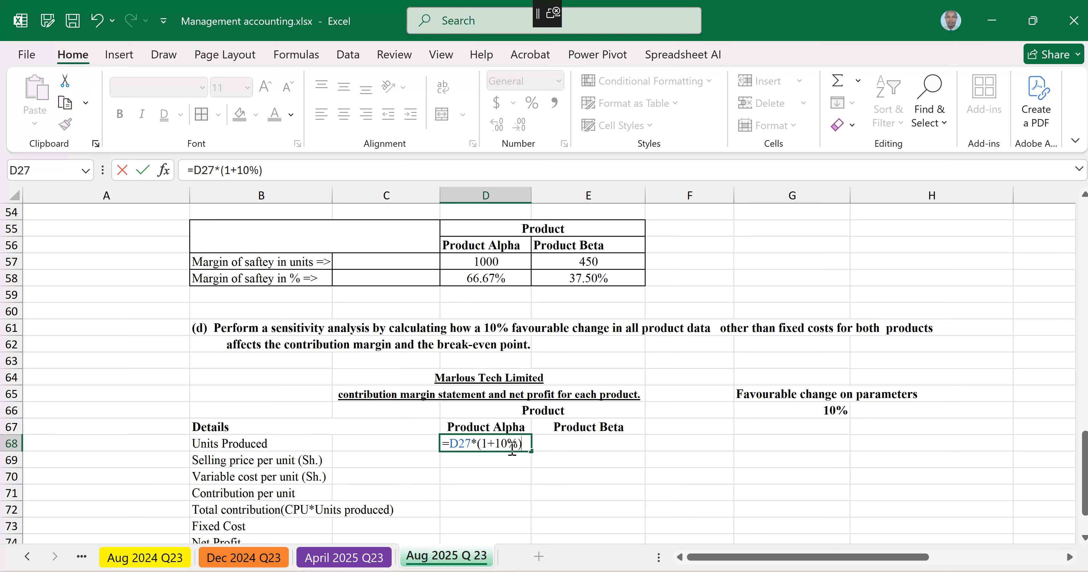
{"action": "key", "text": "Return"}
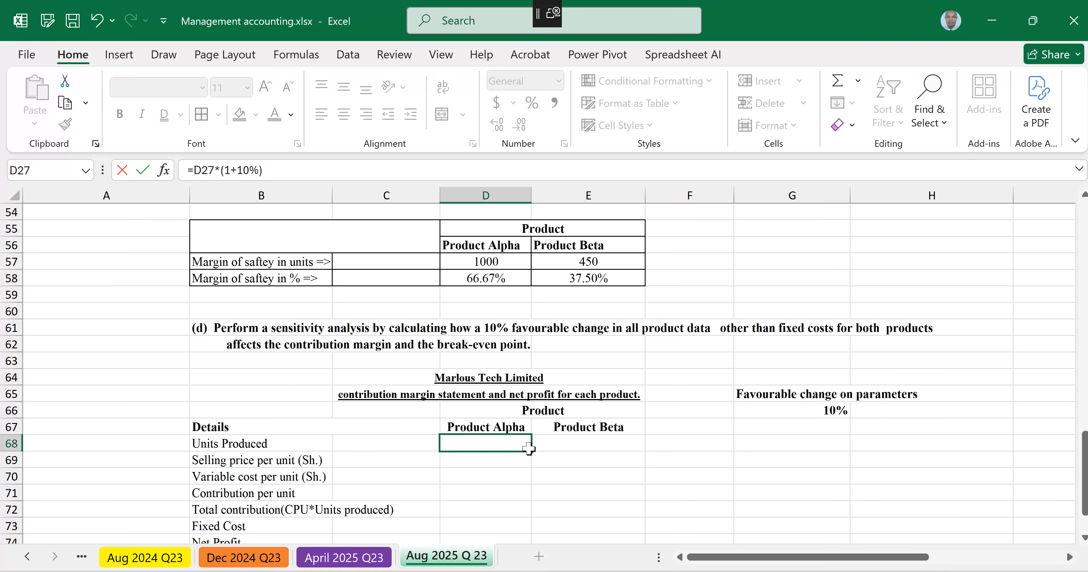
Step: Fill the Units Produced formula across from D68 to E68 for Product Beta and centre both cells
{"action": "left_click", "coordinate": [498, 444]}
{"action": "left_click_drag", "start_coordinate": [531, 451], "coordinate": [624, 445]}
{"action": "left_click_drag", "start_coordinate": [493, 443], "coordinate": [583, 444]}
{"action": "left_click", "coordinate": [366, 114]}
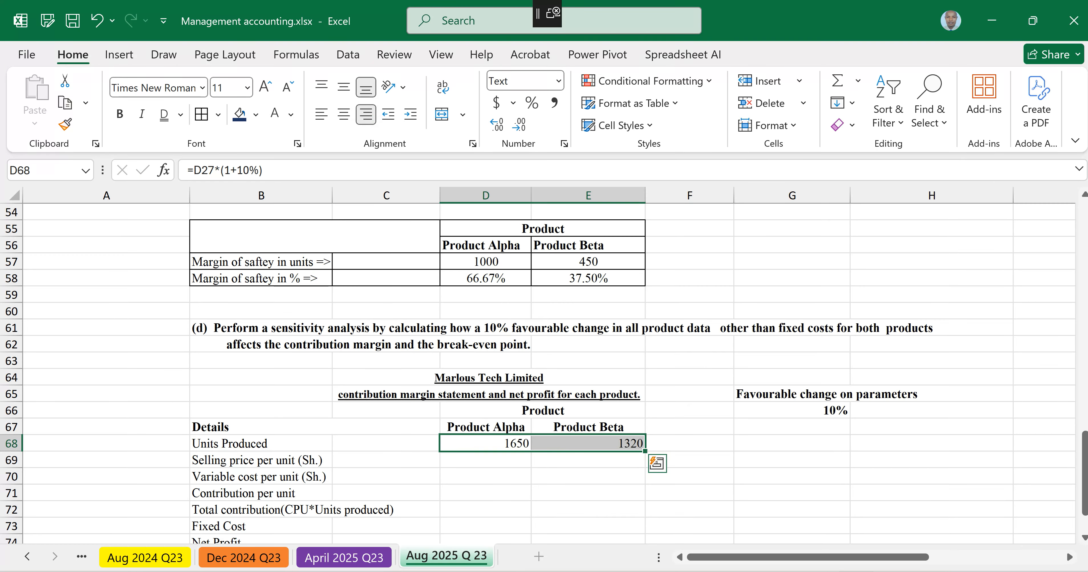
{"action": "left_click", "coordinate": [344, 114]}
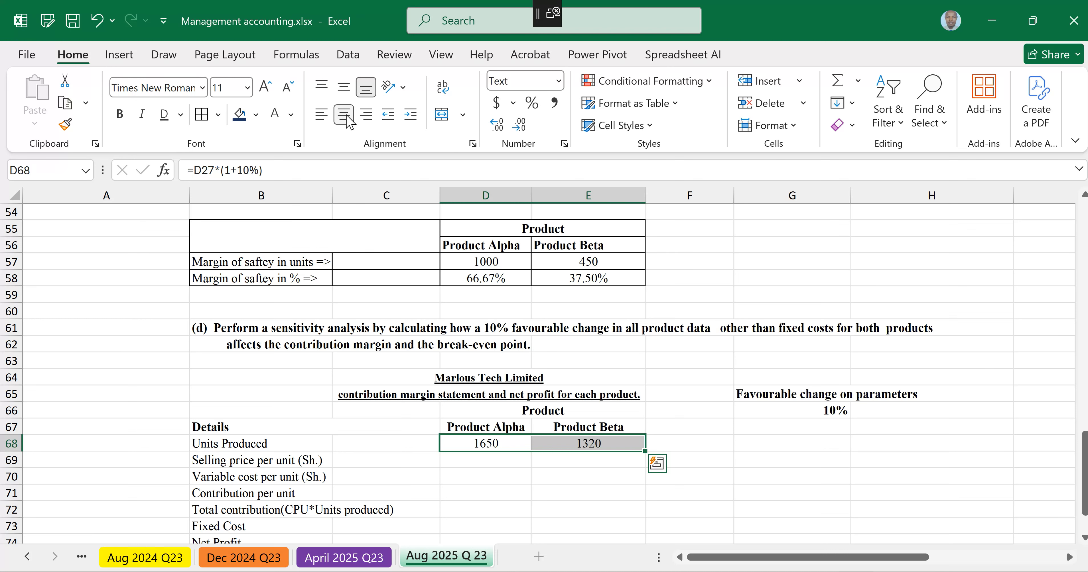
{"action": "key", "text": "F2"}
{"action": "key", "text": "BackSpace"}
{"action": "key", "text": "BackSpace"}
{"action": "key", "text": "BackSpace"}
{"action": "scroll", "coordinate": [593, 424], "scroll_direction": "up", "scroll_amount": 15}
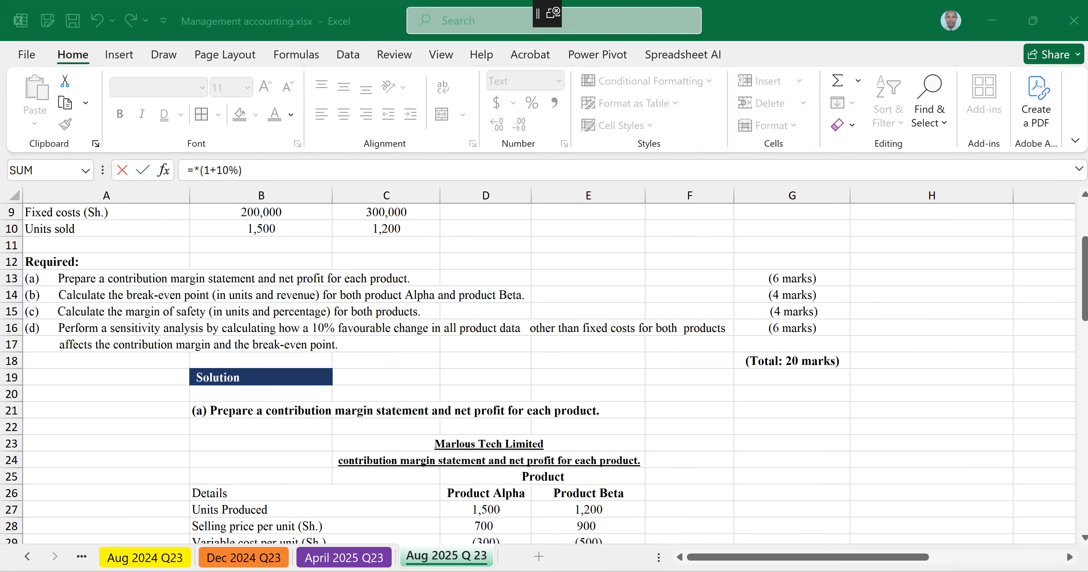
{"action": "key", "text": "Escape"}
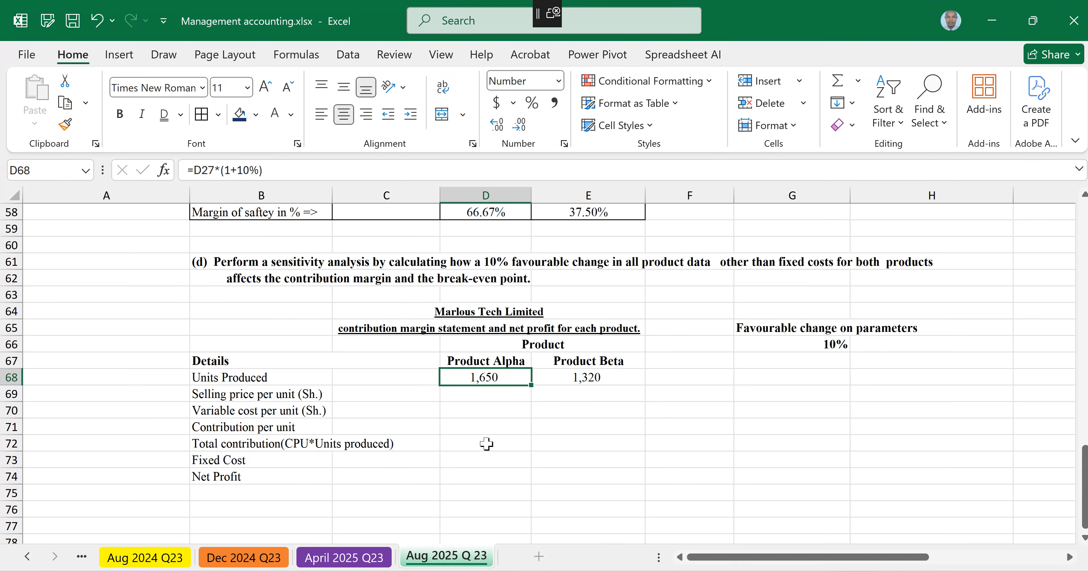
Step: Calculate Product Alpha's changed selling price per unit in D69 with =D28*(1+10%)
{"action": "left_click", "coordinate": [479, 393]}
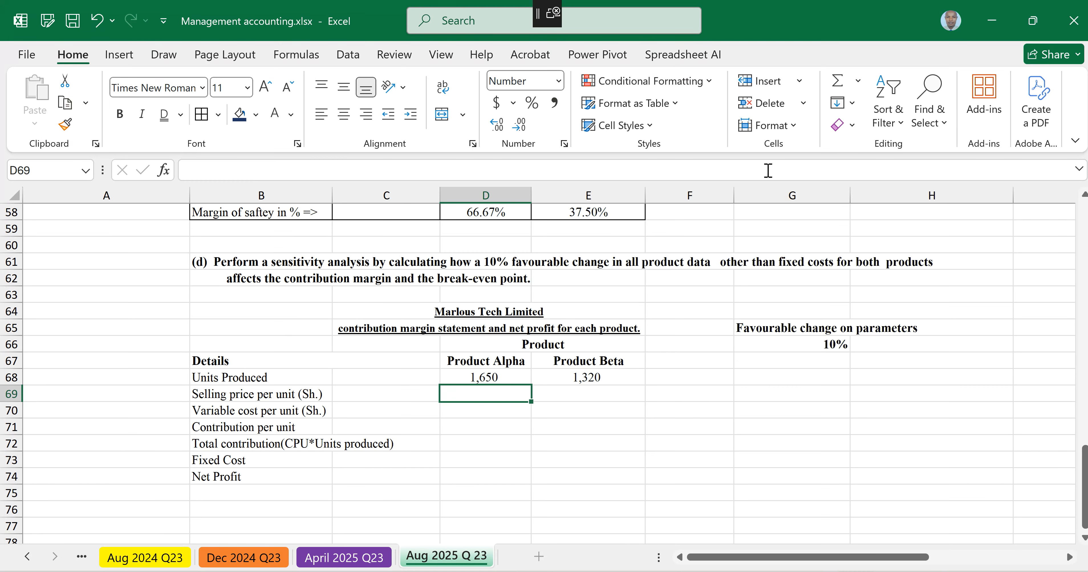
{"action": "type", "text": "="}
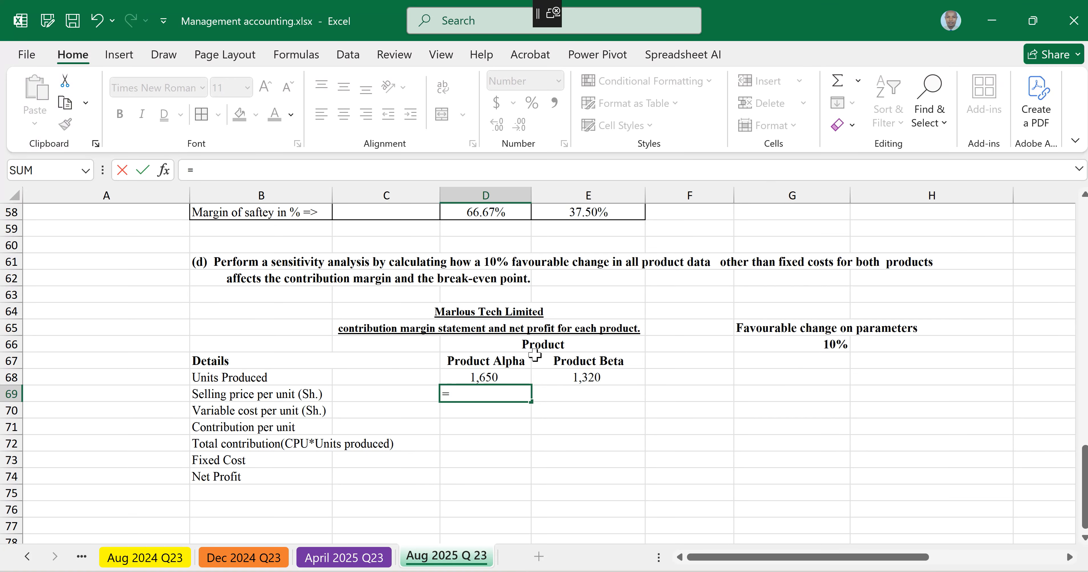
{"action": "scroll", "coordinate": [535, 356], "scroll_direction": "up", "scroll_amount": 10}
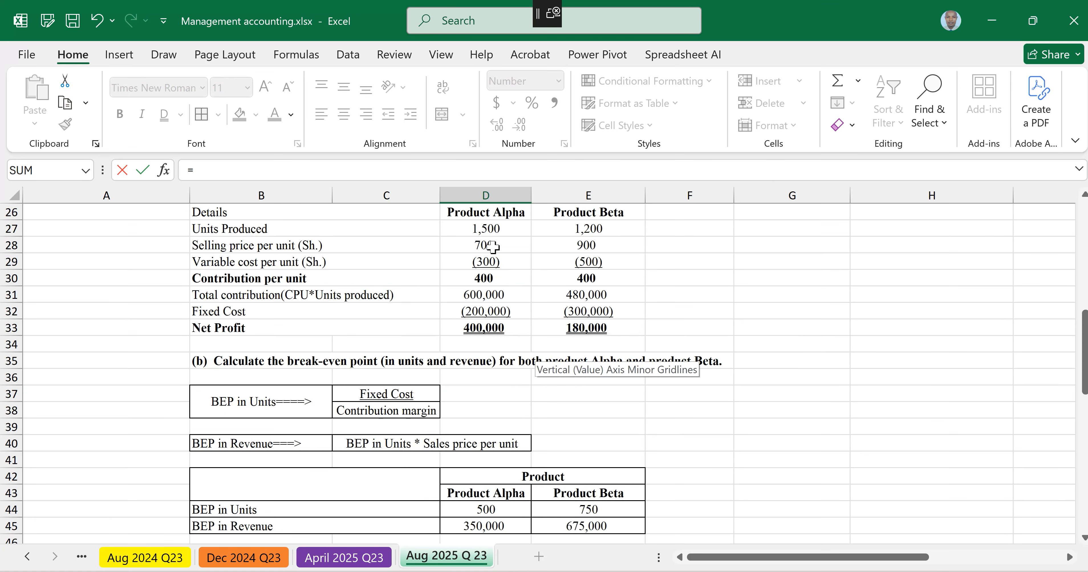
{"action": "left_click", "coordinate": [478, 244]}
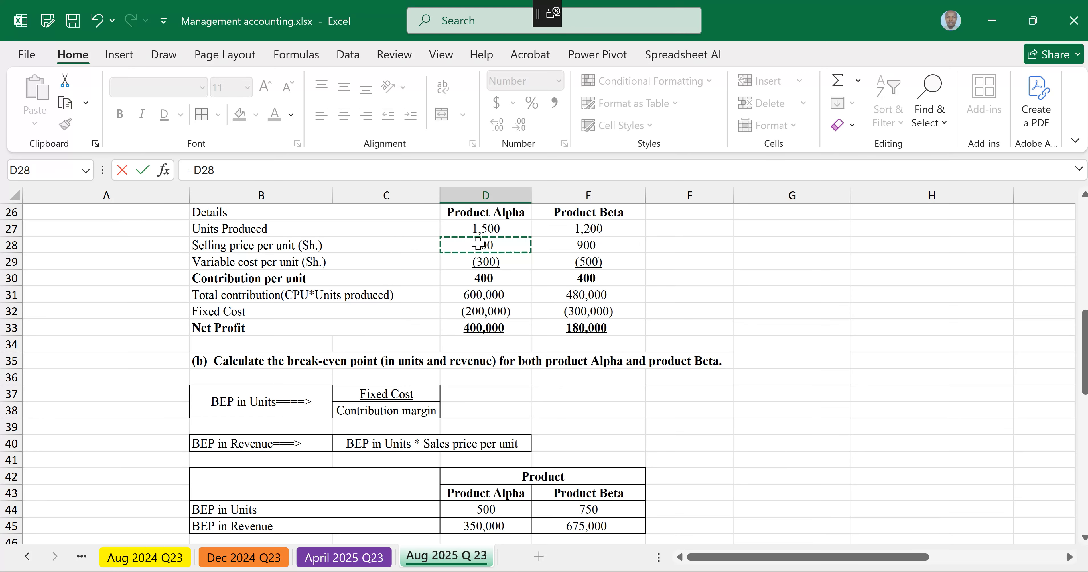
{"action": "type", "text": "*(1+10%"}
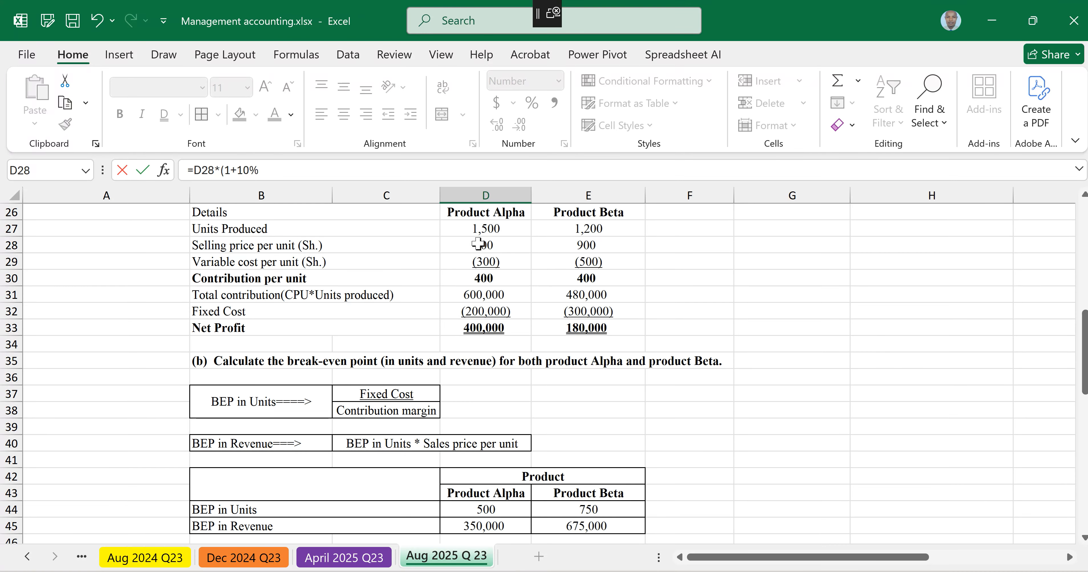
{"action": "type", "text": ")"}
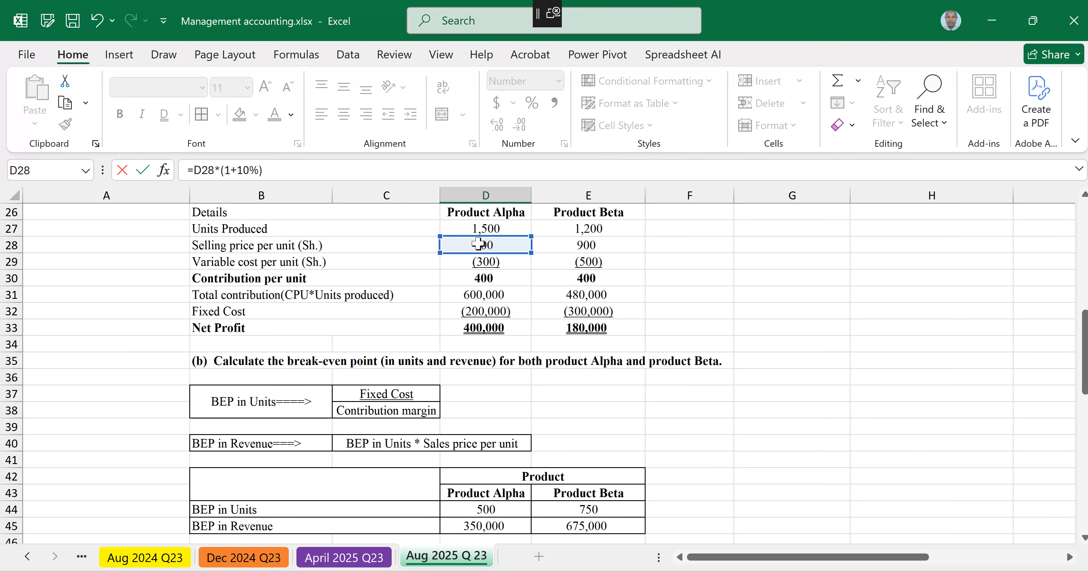
{"action": "key", "text": "ctrl+Return"}
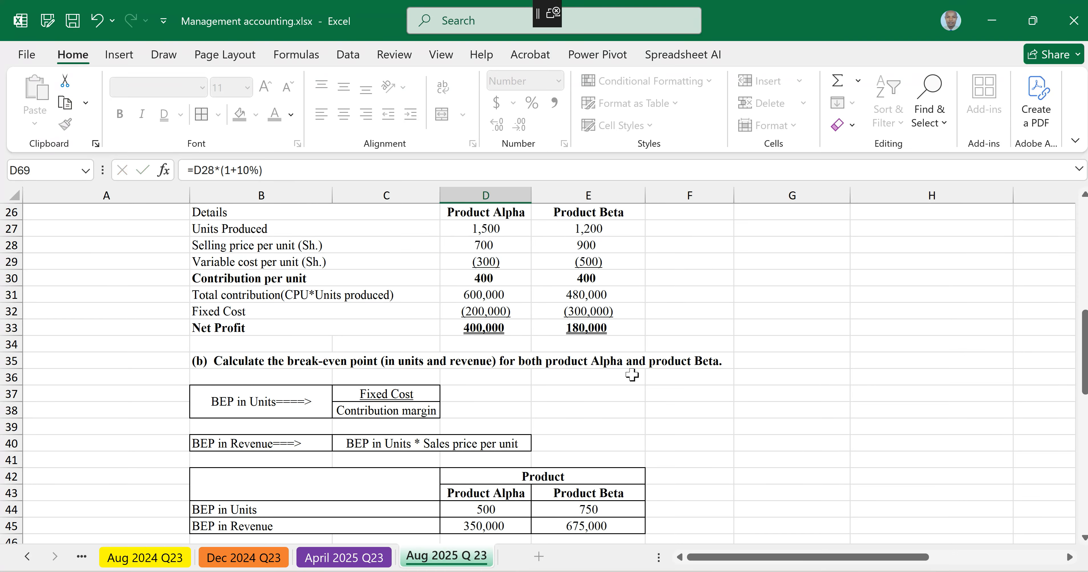
Step: Centre the changed selling price cells D69:E69 and fill the formula across from D69 to E69 for Product Beta
{"action": "key", "text": "Return"}
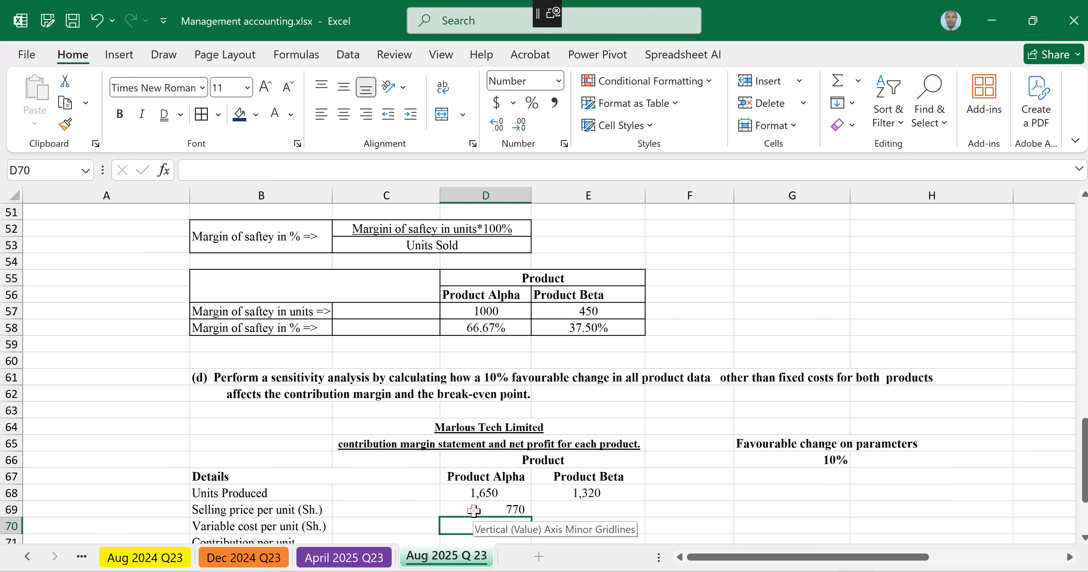
{"action": "left_click", "coordinate": [474, 511]}
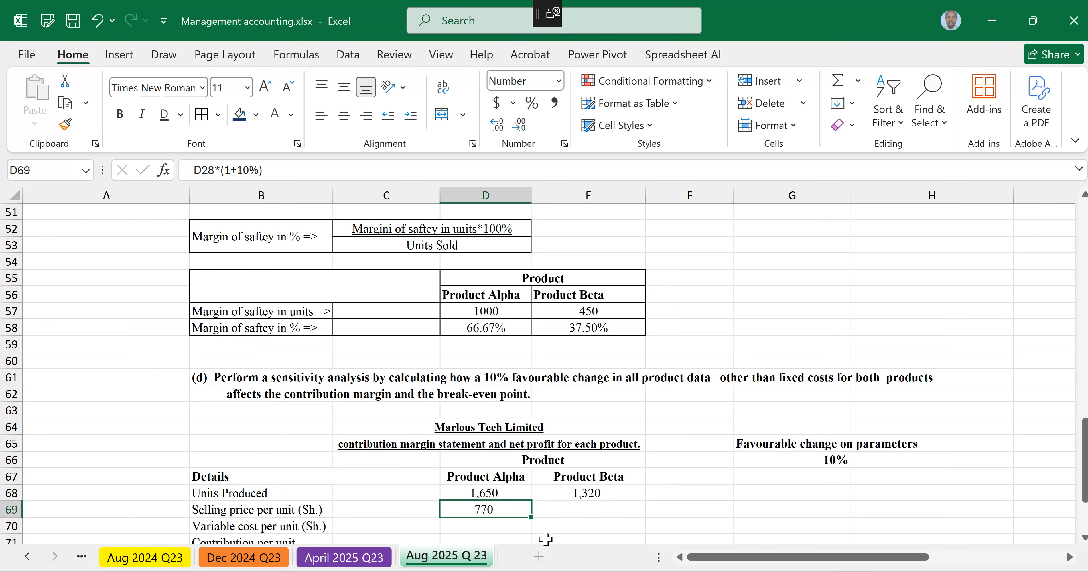
{"action": "left_click", "coordinate": [610, 509], "text": "shift"}
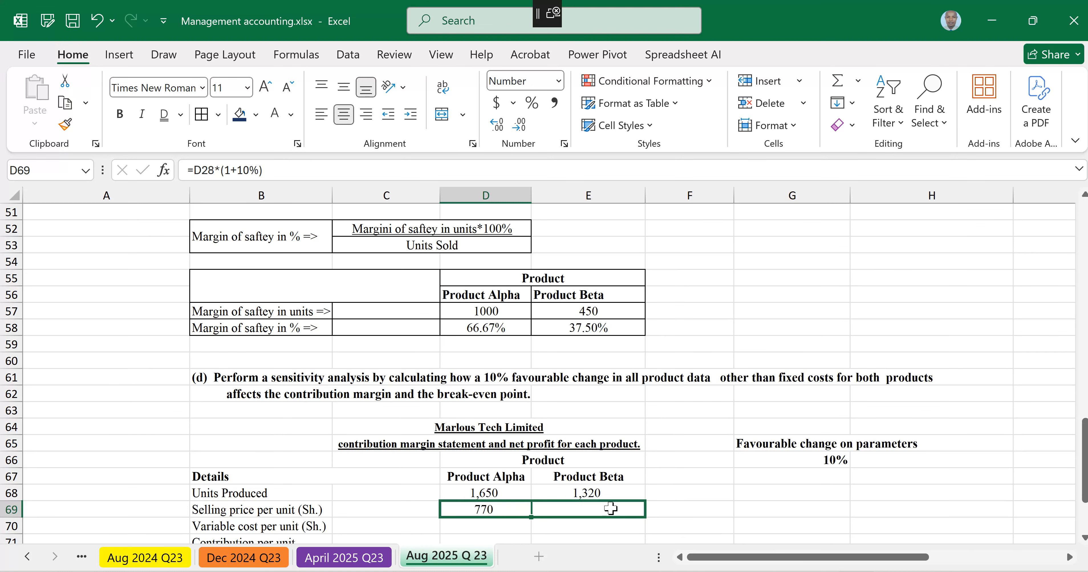
{"action": "key", "text": "ctrl+r"}
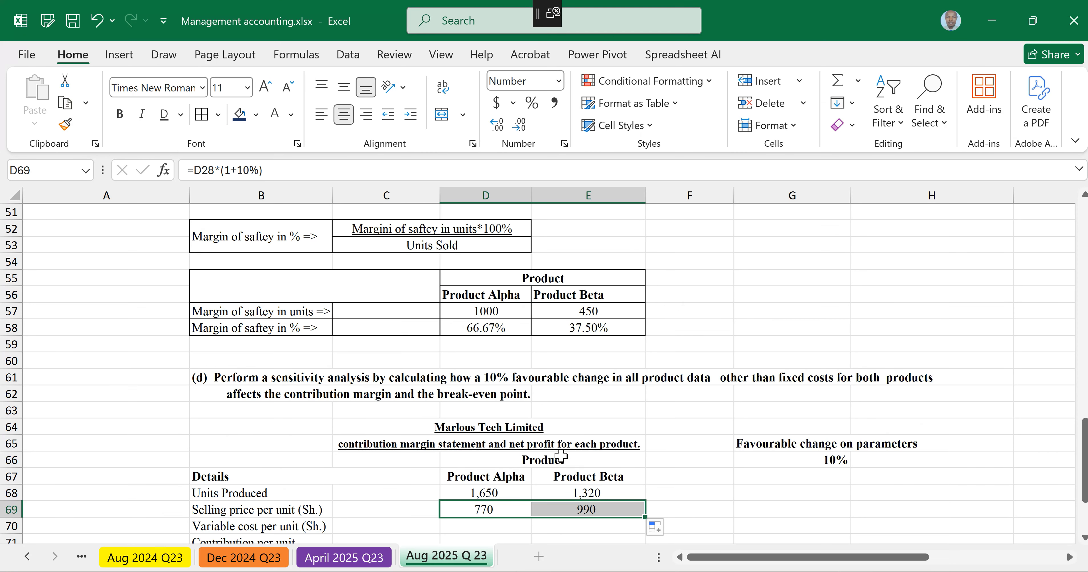
Step: Calculate the changed variable cost per unit in D70 with =D29*(1-10%), and fill it across to E70 with both values underlined
{"action": "scroll", "coordinate": [561, 456], "scroll_direction": "down", "scroll_amount": 1}
{"action": "left_click", "coordinate": [497, 461]}
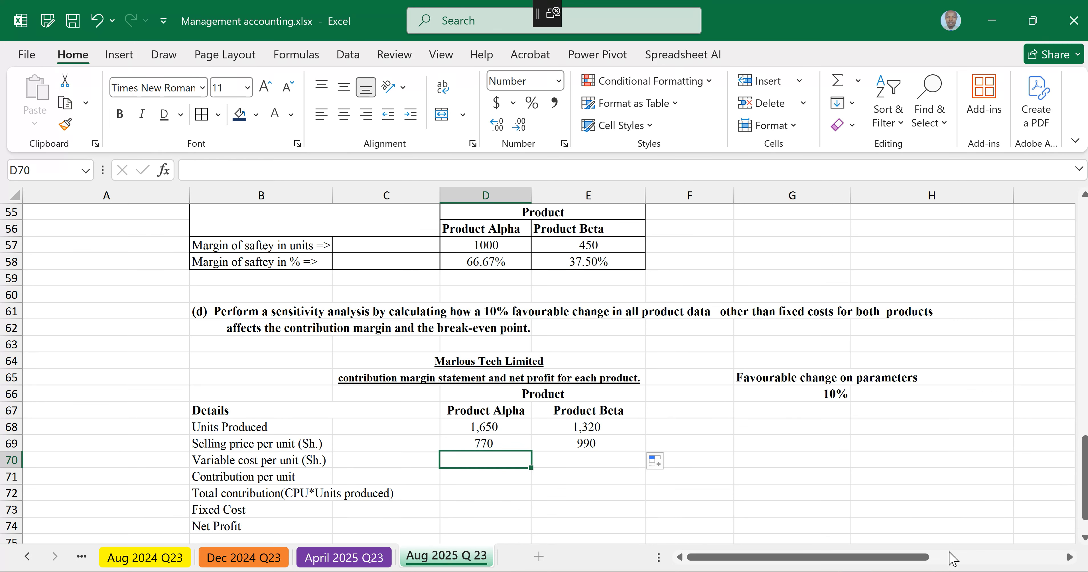
{"action": "key", "text": "F2"}
{"action": "type", "text": "="}
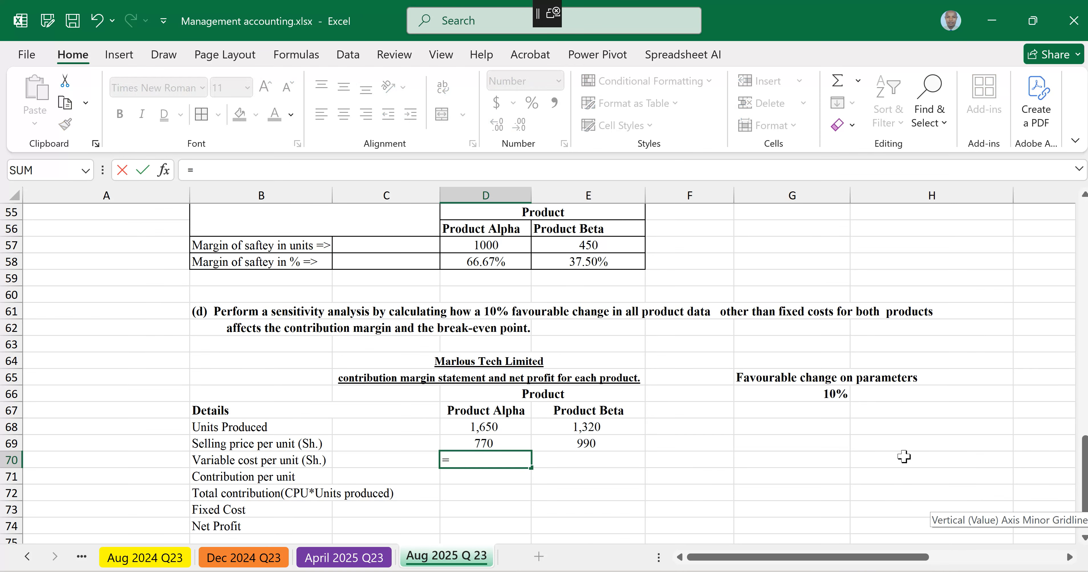
{"action": "scroll", "coordinate": [725, 466], "scroll_direction": "up", "scroll_amount": 8}
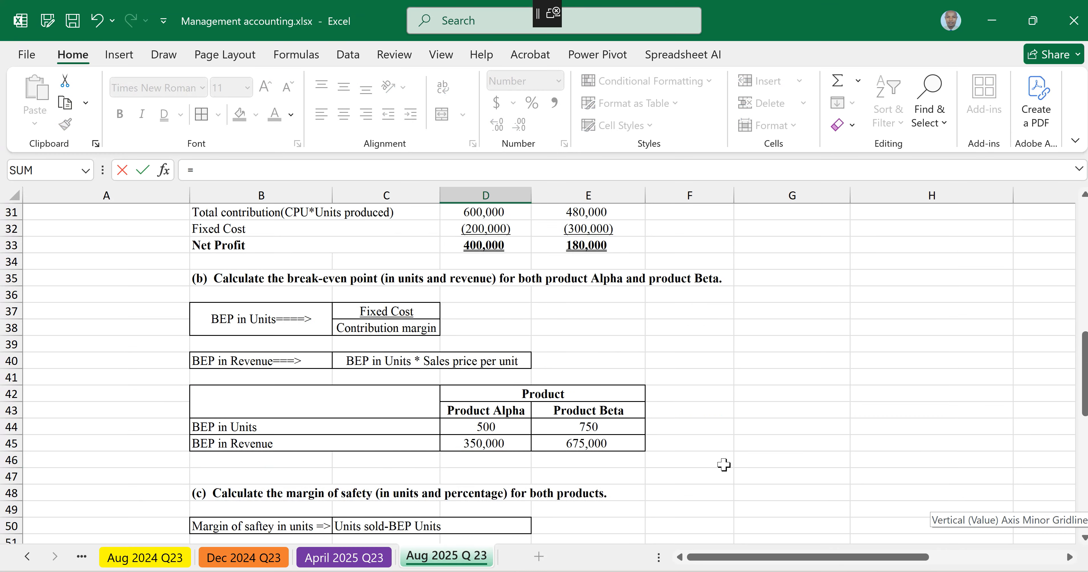
{"action": "scroll", "coordinate": [551, 362], "scroll_direction": "up", "scroll_amount": 3}
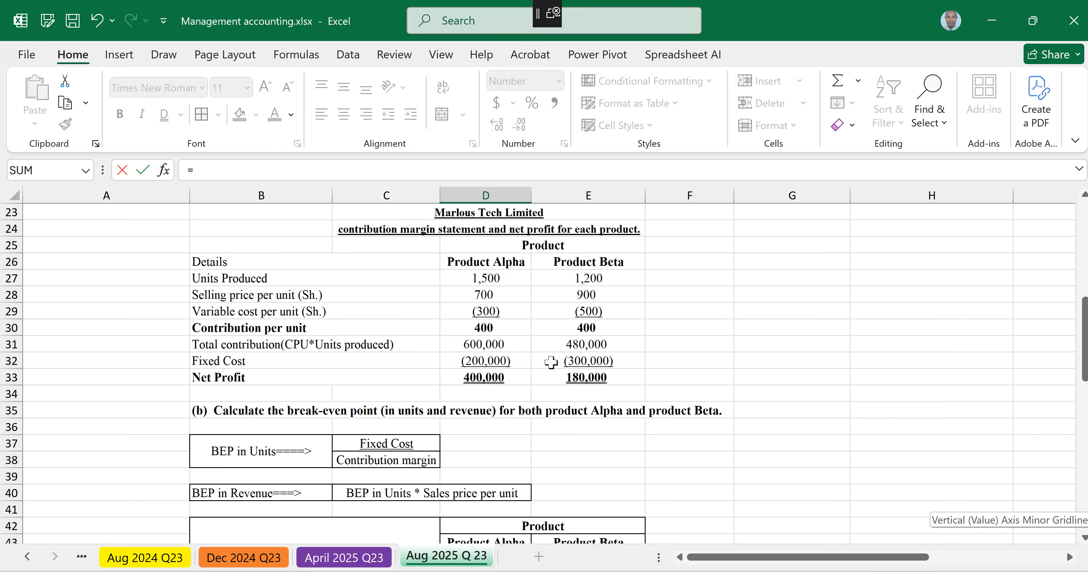
{"action": "left_click", "coordinate": [487, 311]}
{"action": "type", "text": "*"}
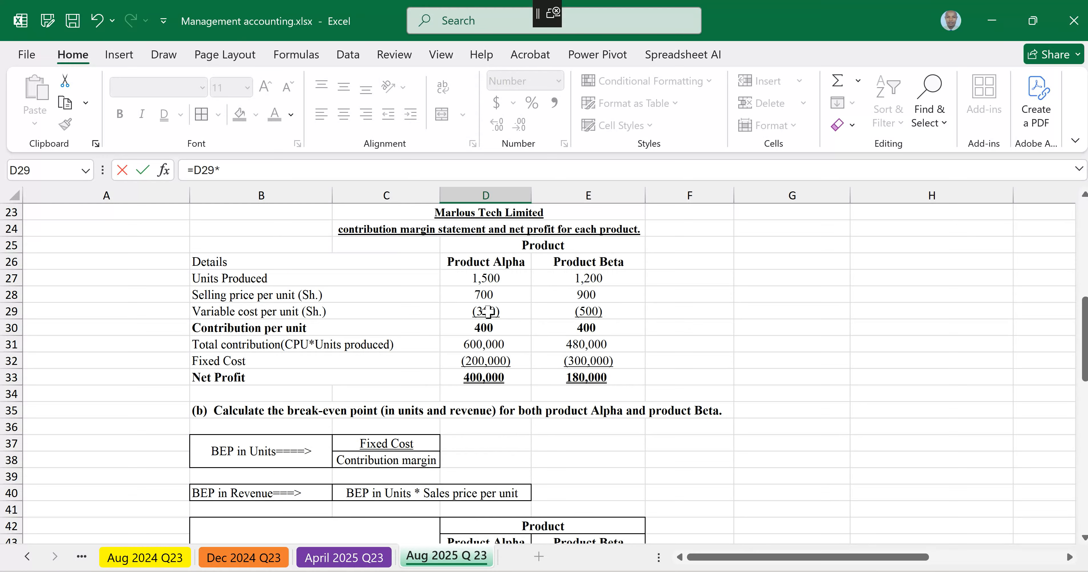
{"action": "type", "text": "(1-10%)"}
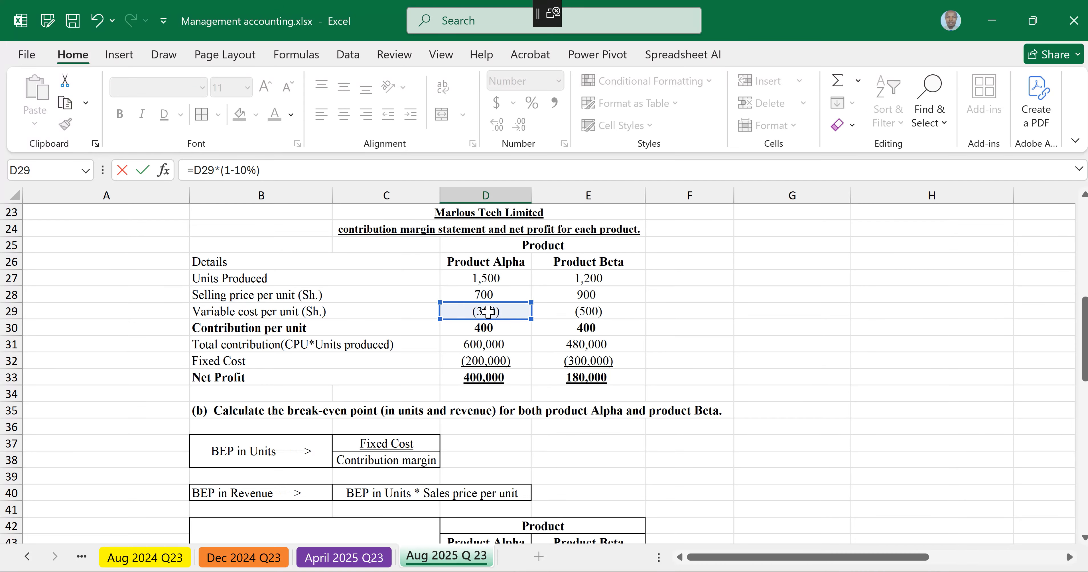
{"action": "key", "text": "ctrl+Return"}
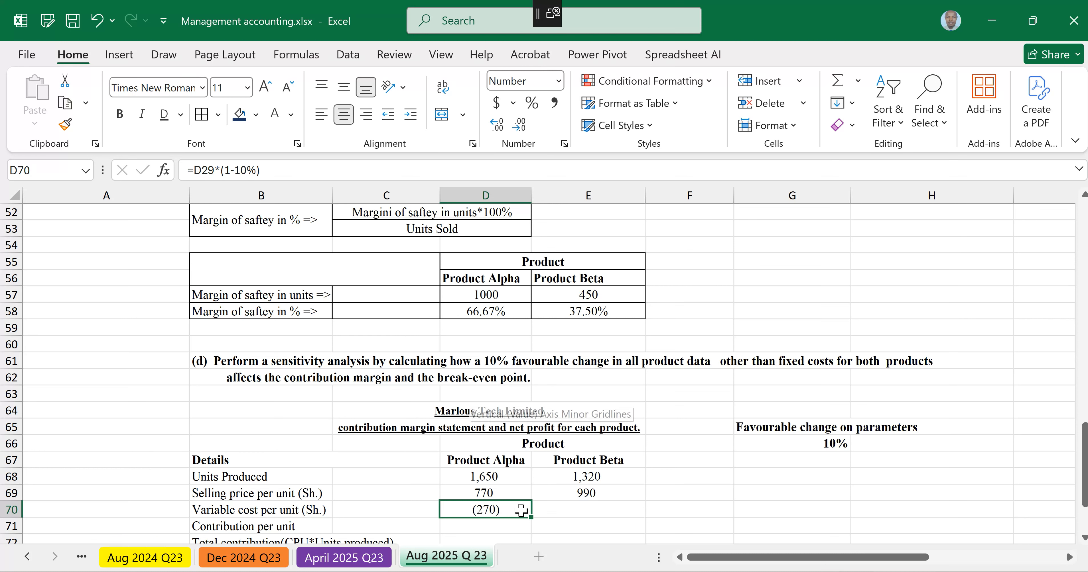
{"action": "left_click_drag", "start_coordinate": [526, 512], "coordinate": [603, 510]}
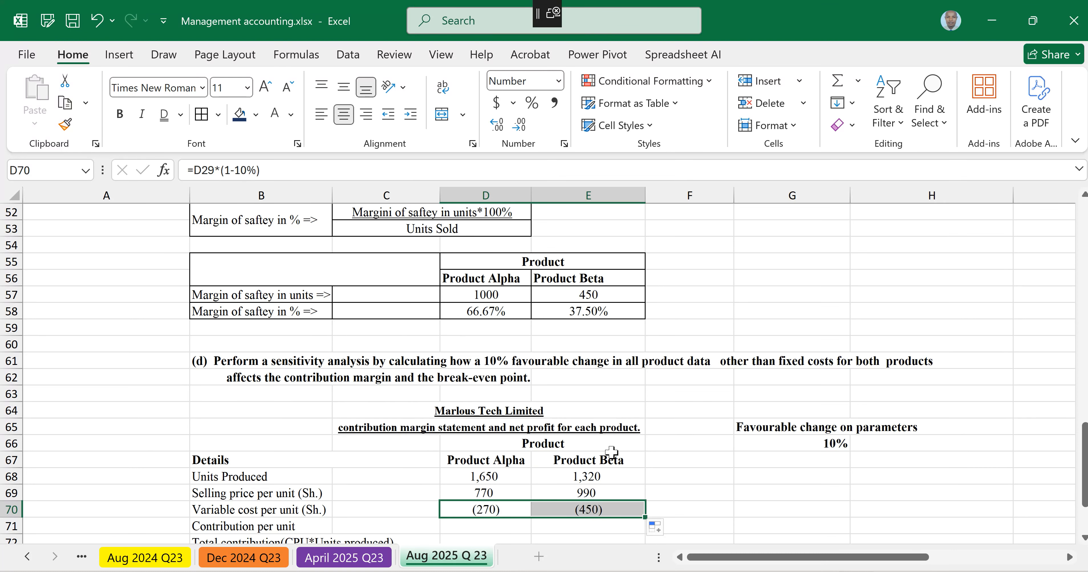
{"action": "scroll", "coordinate": [611, 452], "scroll_direction": "down", "scroll_amount": 2}
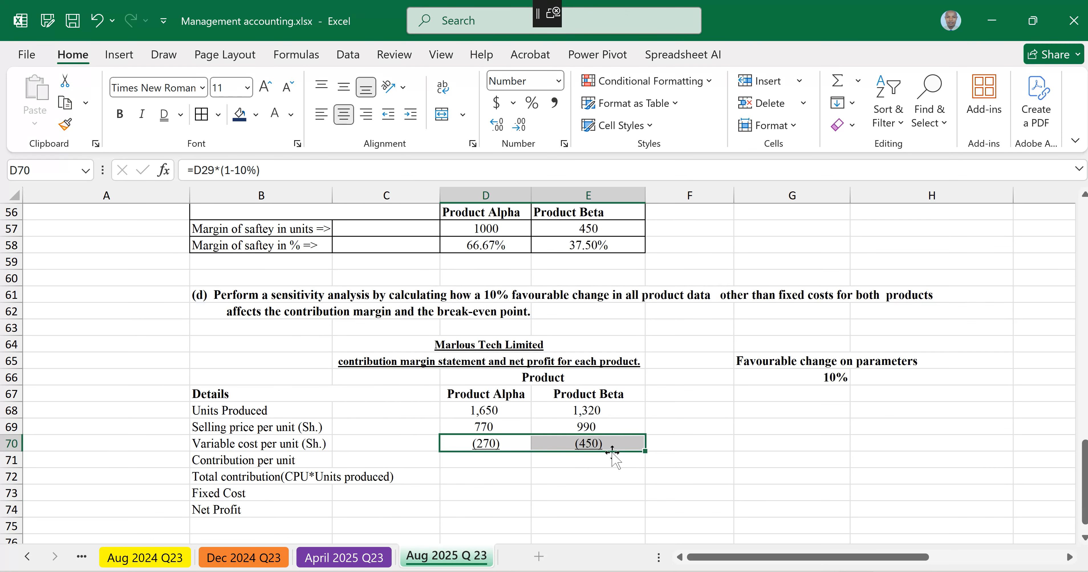
Step: Sum the selling price and variable cost into the Contribution per unit cells D71:E71 and centre both results
{"action": "left_click_drag", "start_coordinate": [507, 427], "coordinate": [576, 460]}
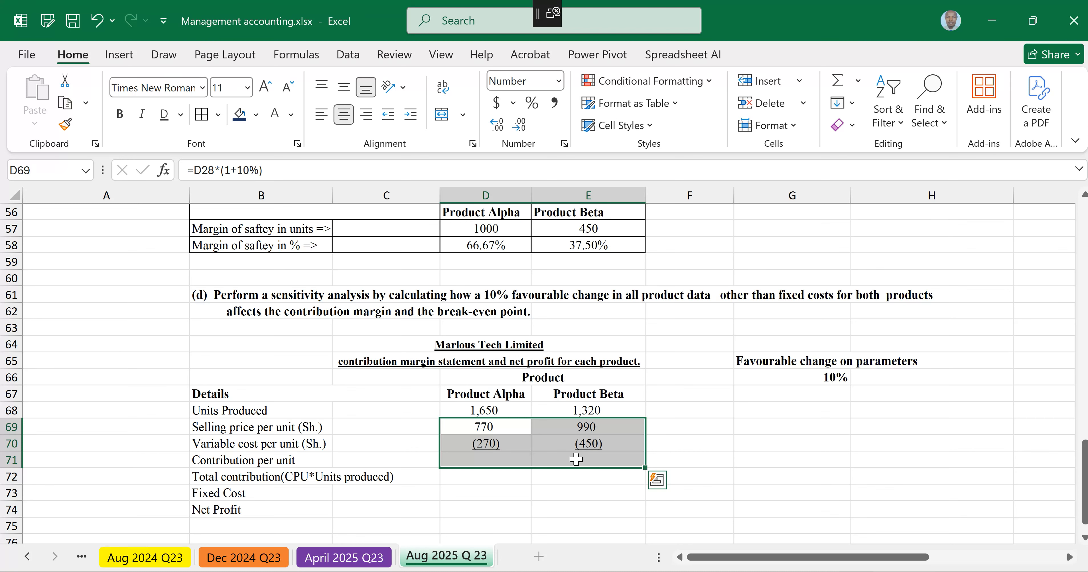
{"action": "key", "text": "alt+equal"}
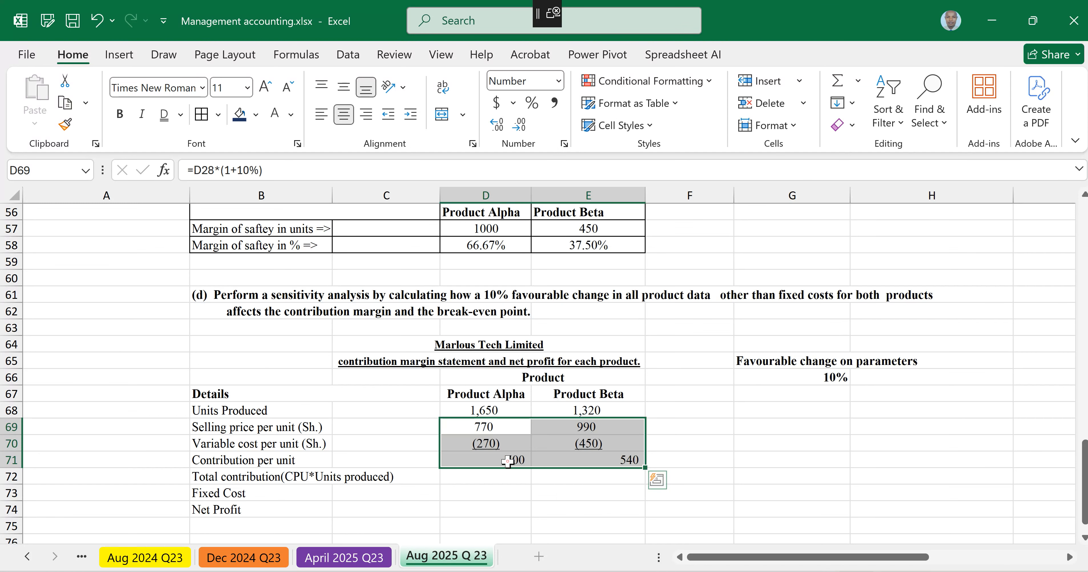
{"action": "left_click", "coordinate": [344, 114]}
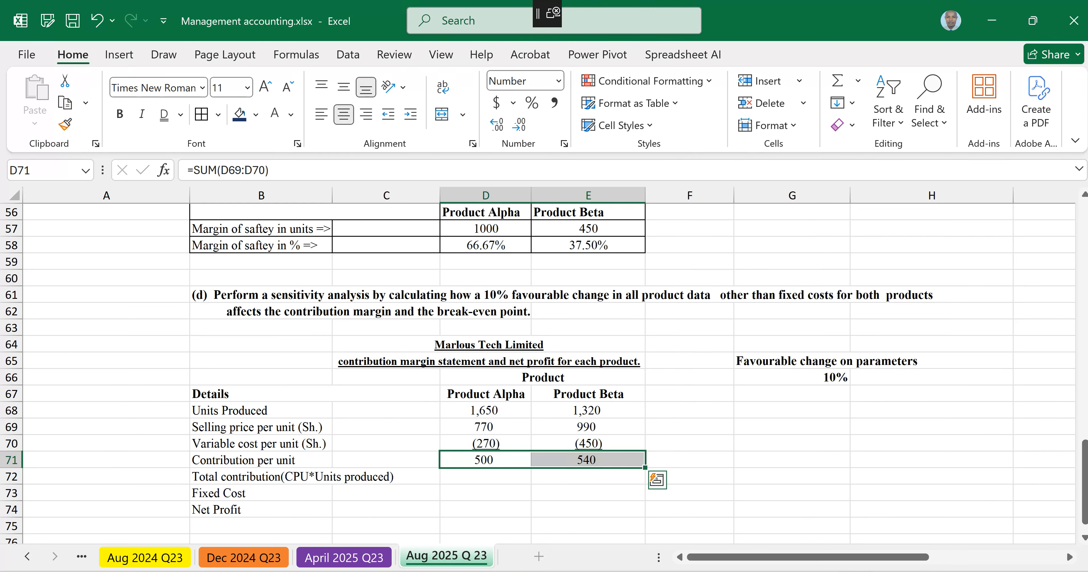
Step: Make the contribution per unit values in D71:E71 and their label in B71 bold
{"action": "key", "text": "ctrl+b"}
{"action": "left_click", "coordinate": [260, 461]}
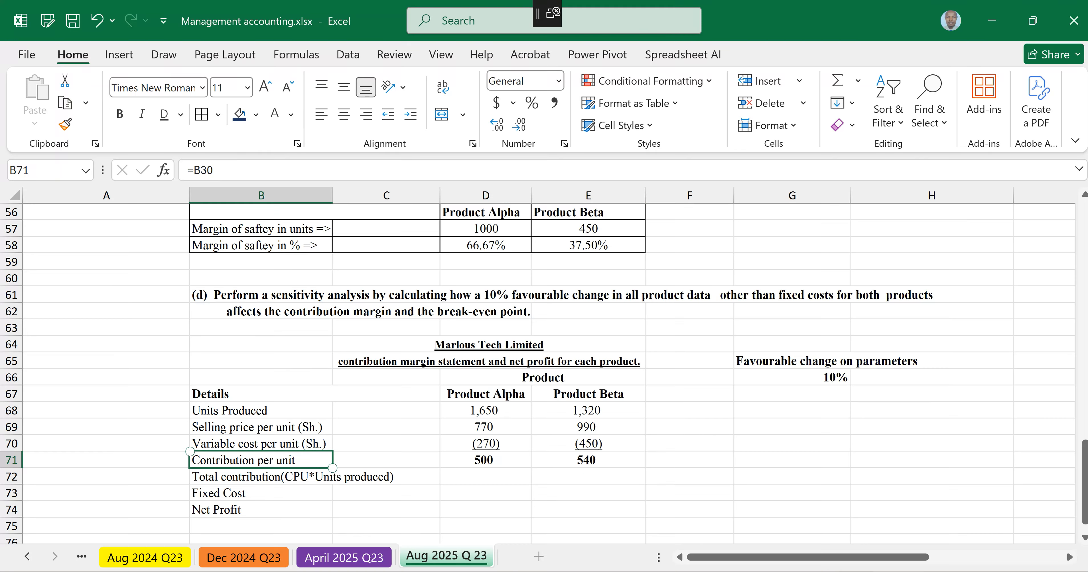
{"action": "key", "text": "ctrl+b"}
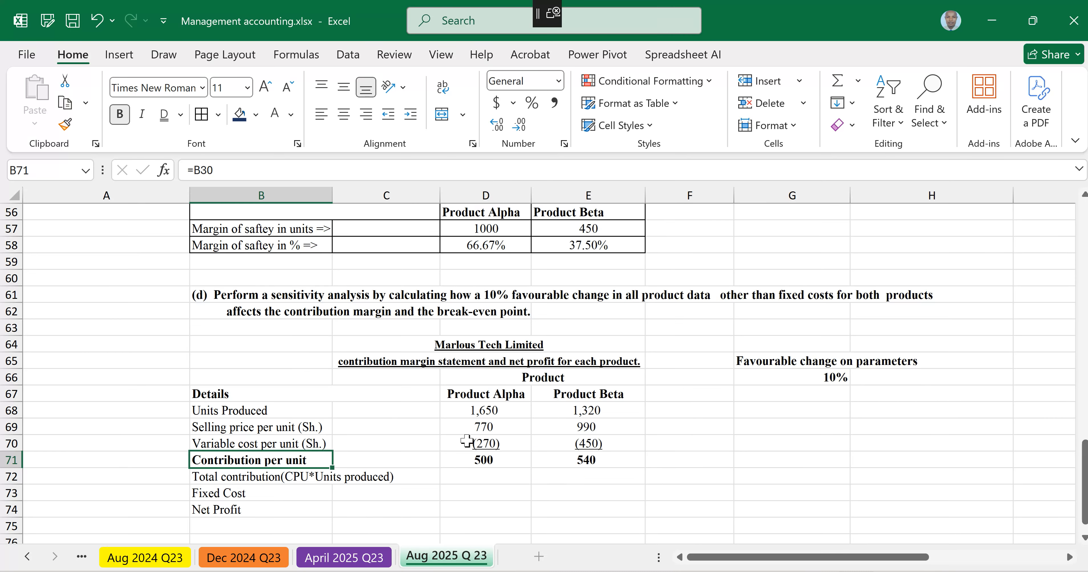
Step: Calculate the total contribution in D72 with =D68*D71, centred, and fill it across to E72 for Product Beta
{"action": "left_click", "coordinate": [493, 479]}
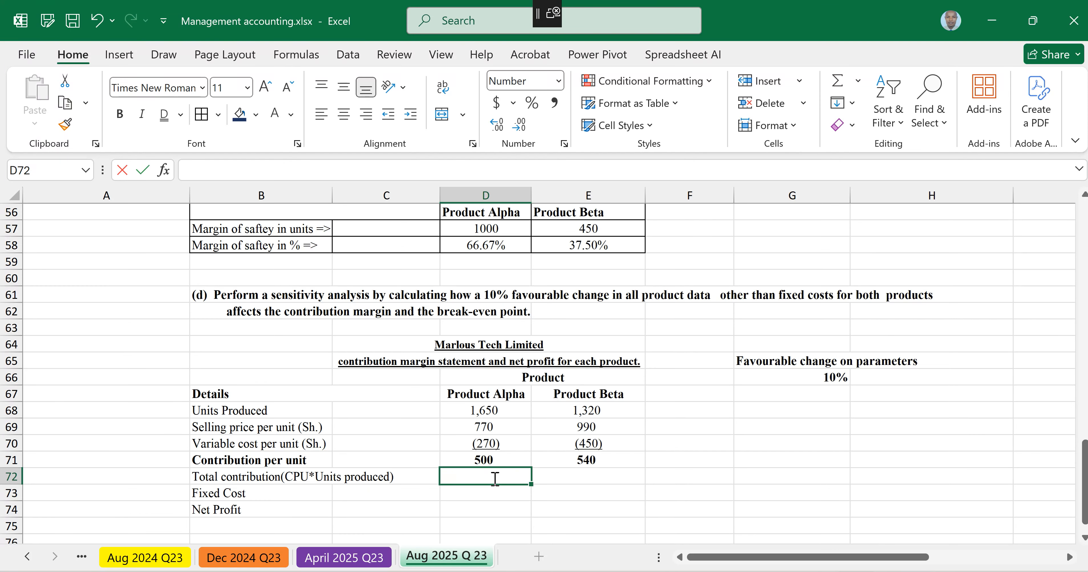
{"action": "type", "text": "="}
{"action": "left_click", "coordinate": [486, 462]}
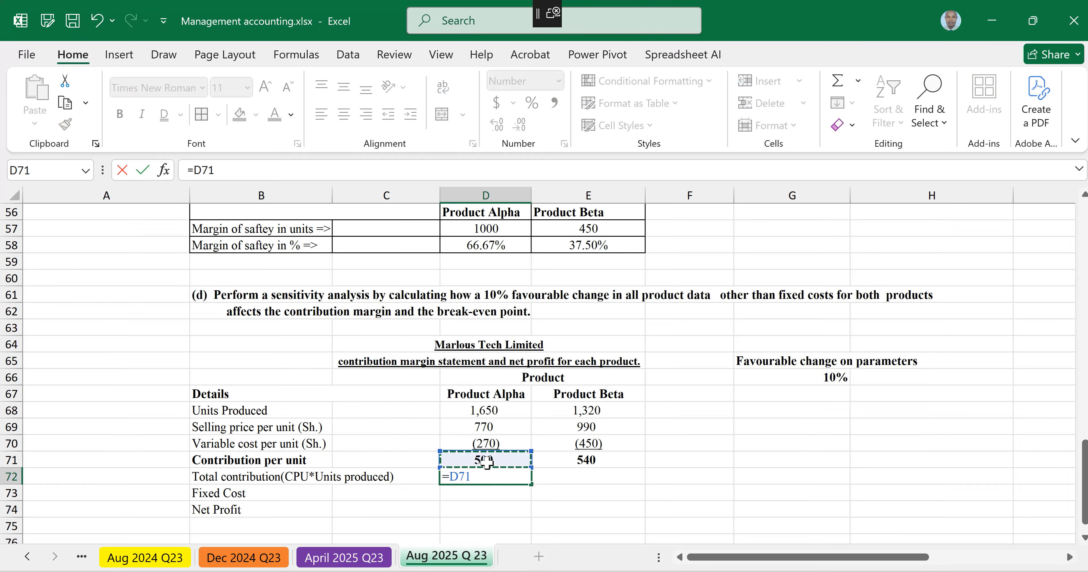
{"action": "left_click", "coordinate": [482, 411]}
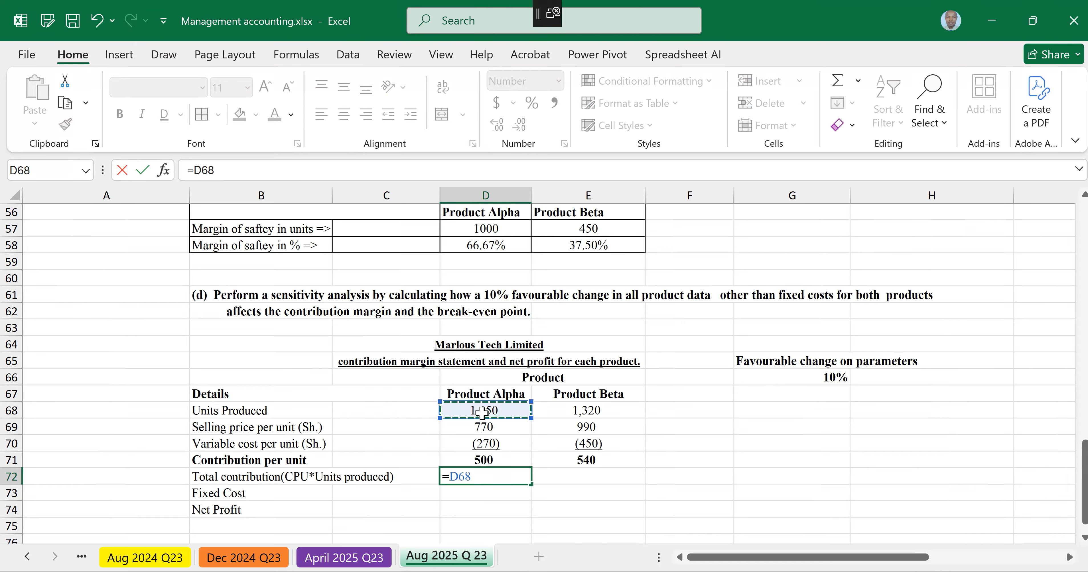
{"action": "type", "text": "*"}
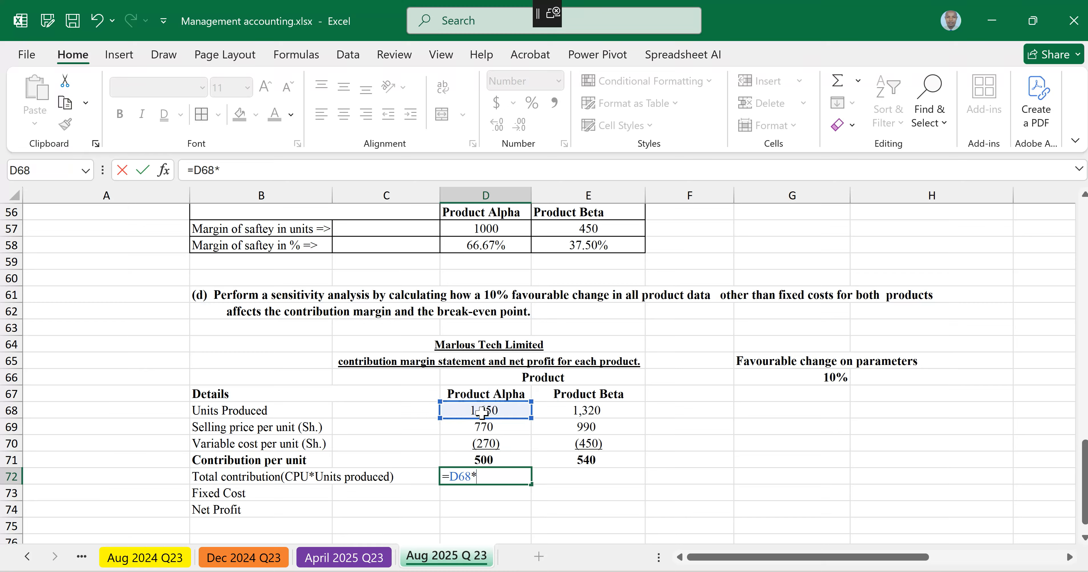
{"action": "left_click", "coordinate": [487, 461]}
{"action": "key", "text": "ctrl+Return"}
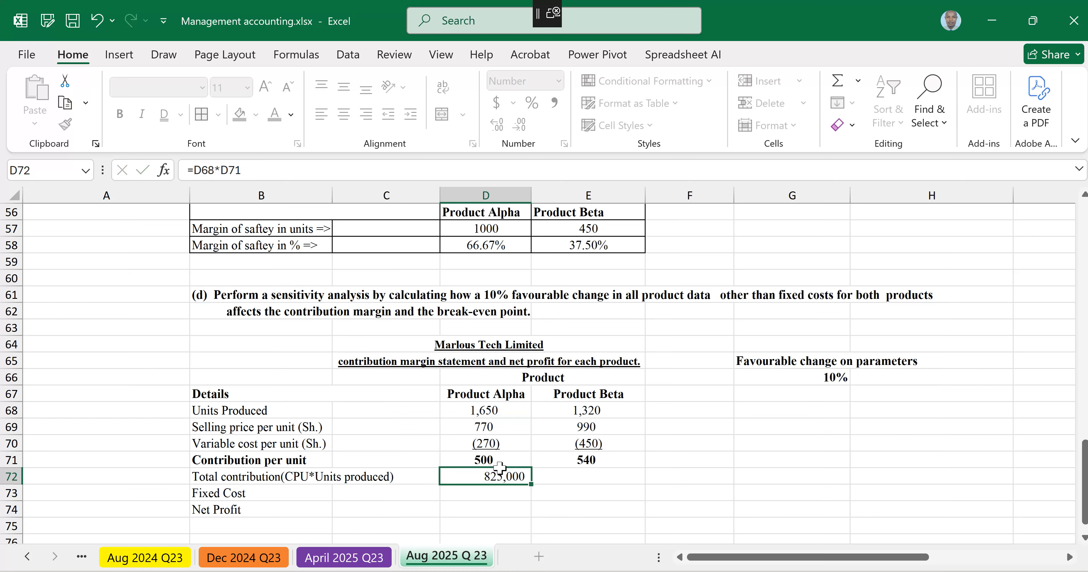
{"action": "left_click", "coordinate": [345, 115]}
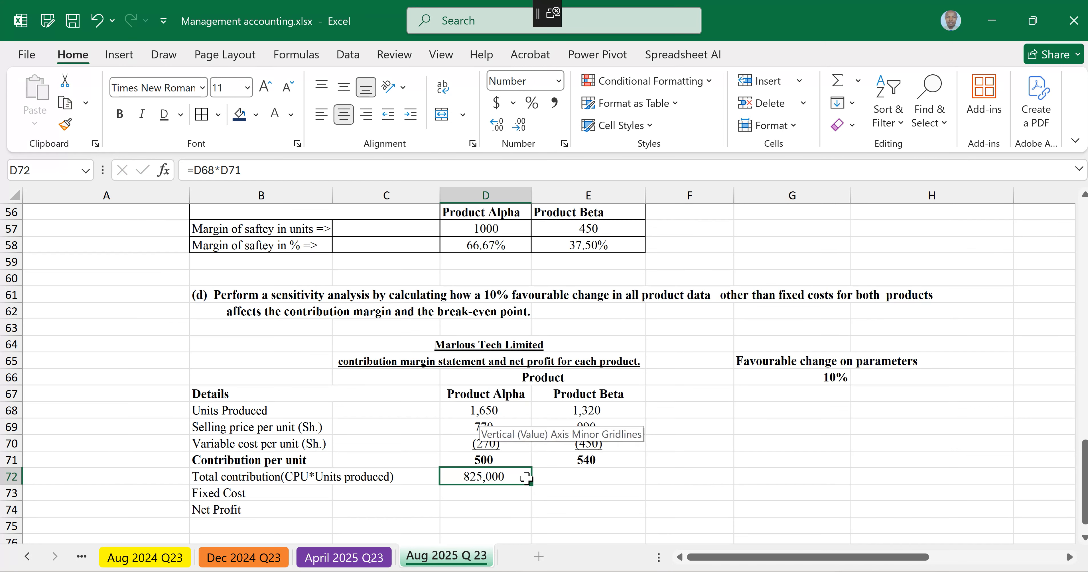
{"action": "left_click_drag", "start_coordinate": [530, 481], "coordinate": [603, 479]}
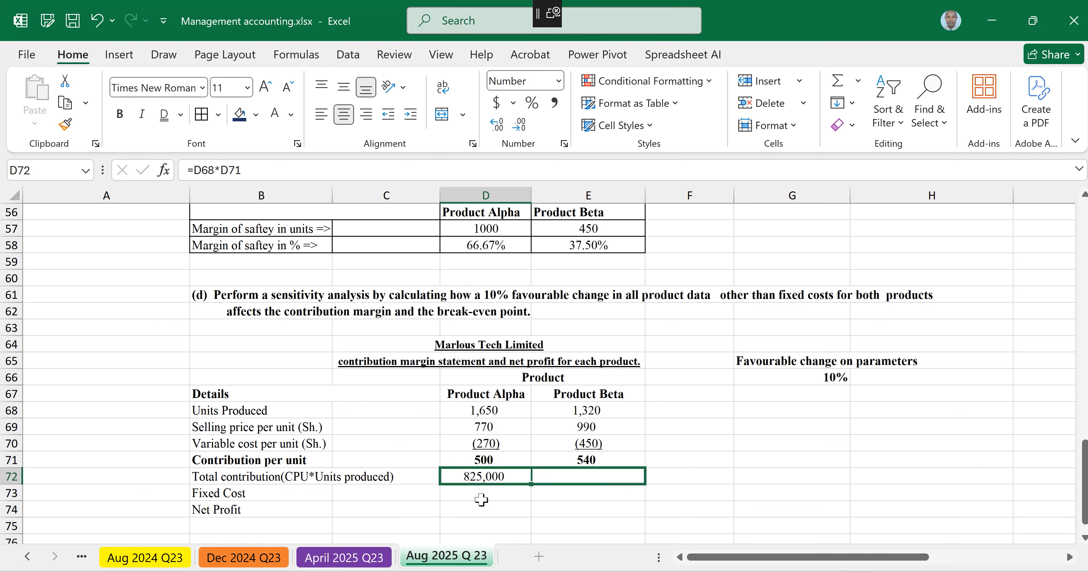
Step: Bring the fixed cost into D73 with =-D32, centred, and fill it across to E73 for Product Beta
{"action": "left_click", "coordinate": [477, 494]}
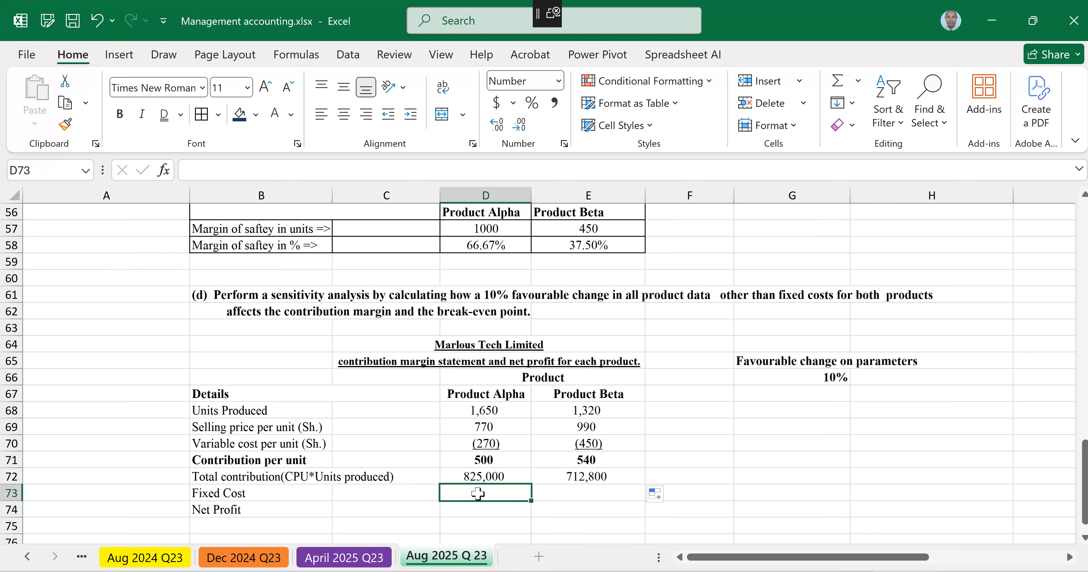
{"action": "double_click", "coordinate": [478, 493]}
{"action": "type", "text": "=-"}
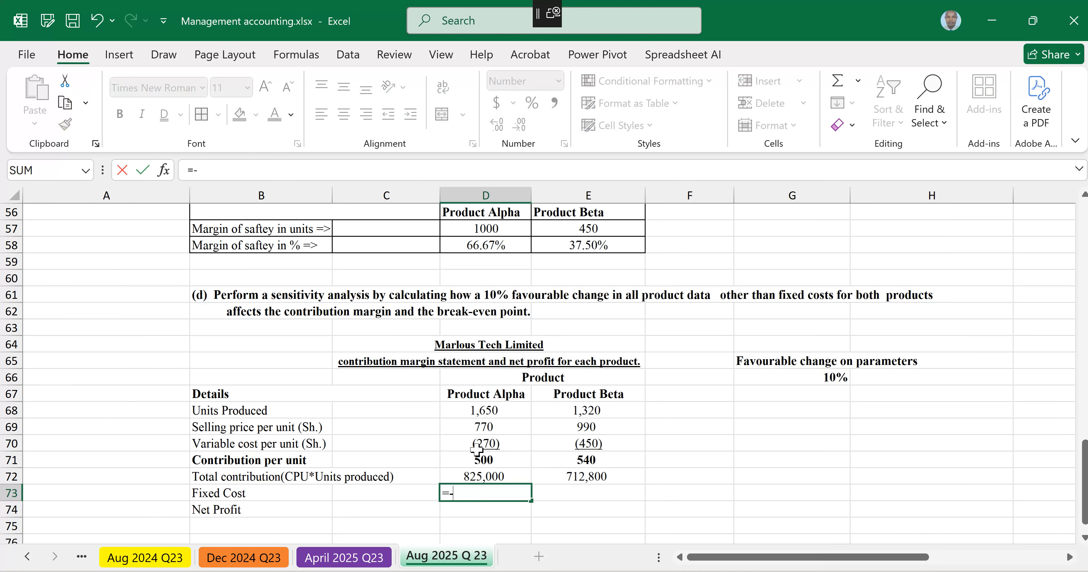
{"action": "scroll", "coordinate": [476, 451], "scroll_direction": "up", "scroll_amount": 10}
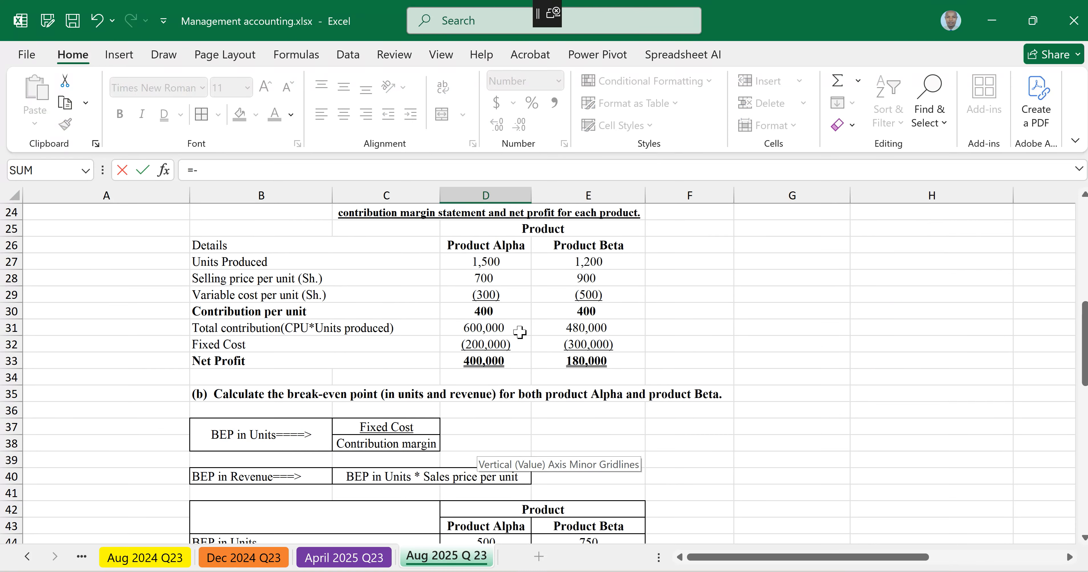
{"action": "left_click", "coordinate": [486, 346]}
{"action": "key", "text": "Return"}
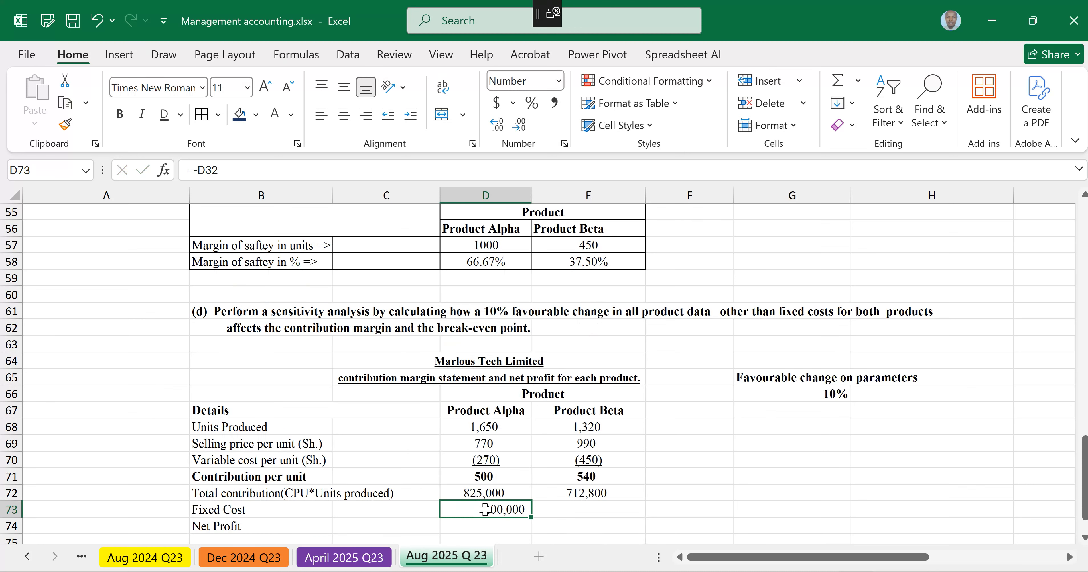
{"action": "left_click", "coordinate": [349, 122]}
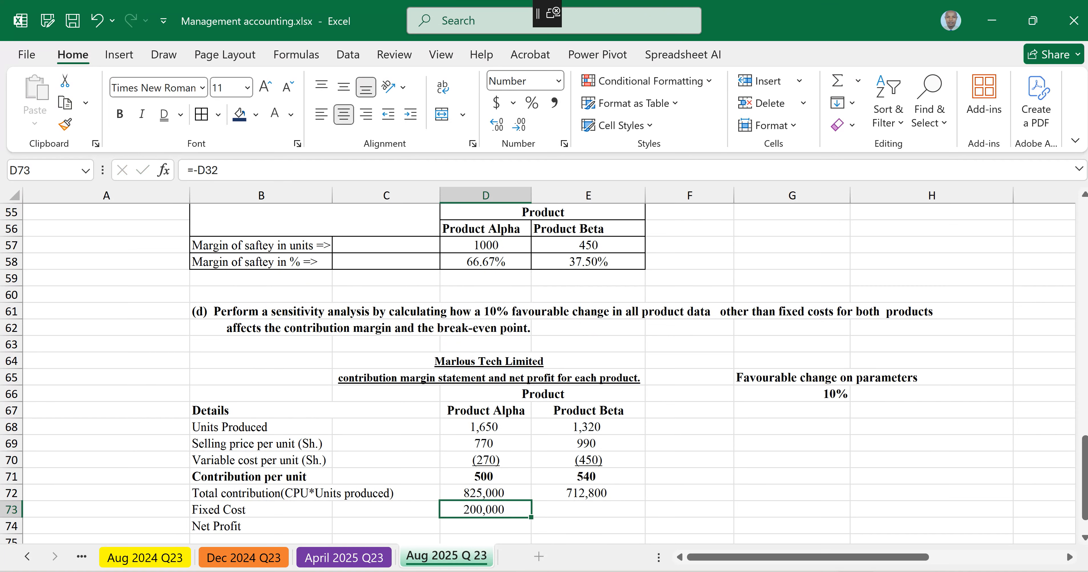
{"action": "left_click_drag", "start_coordinate": [531, 517], "coordinate": [600, 510]}
Step: Change the fixed cost formula in D73 to =D32 and fill it across to E73
{"action": "double_click", "coordinate": [479, 510]}
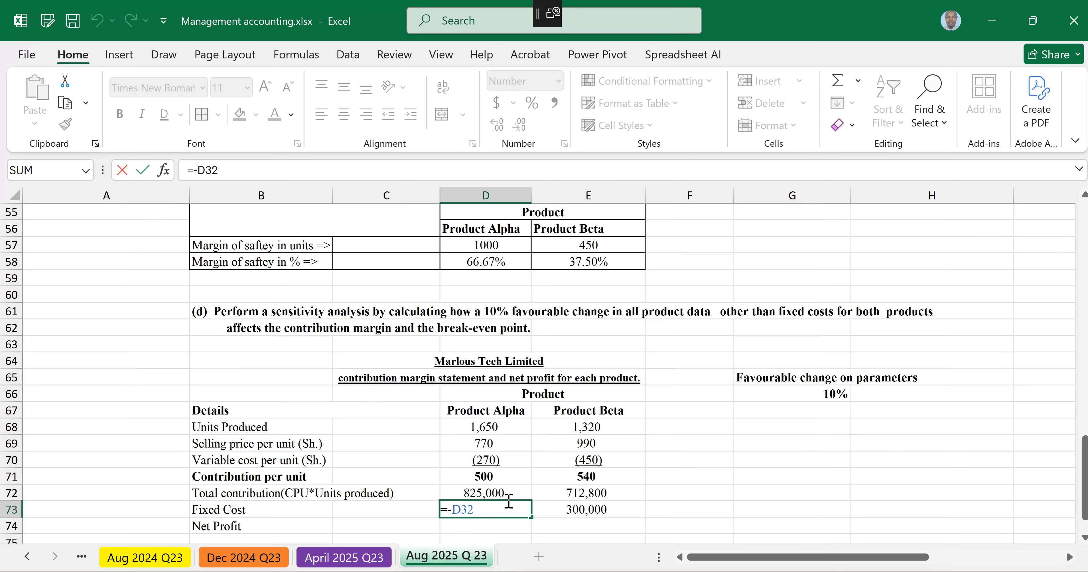
{"action": "left_click", "coordinate": [454, 511]}
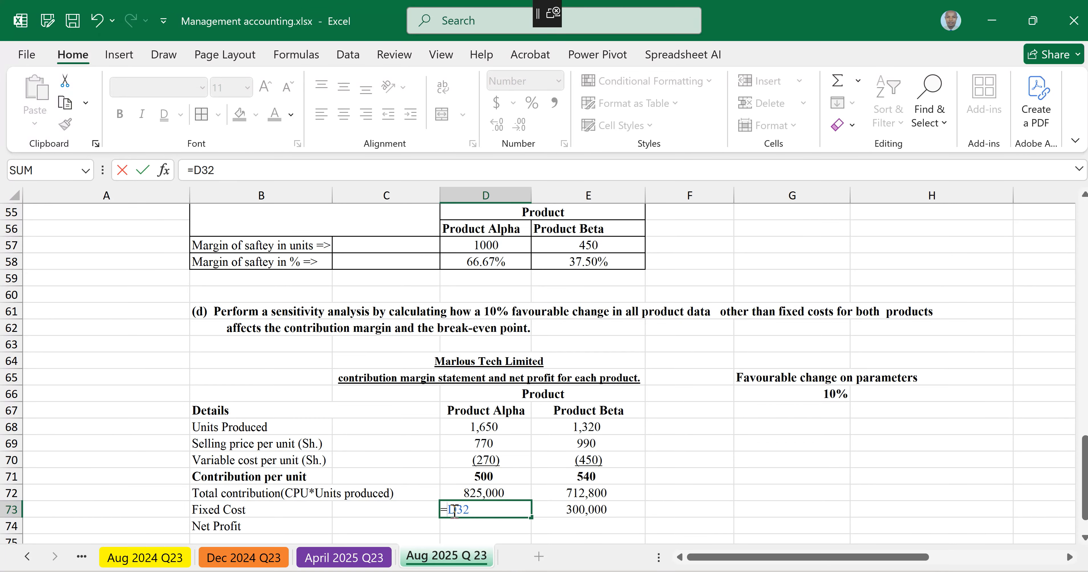
{"action": "key", "text": "Return"}
{"action": "left_click", "coordinate": [524, 512]}
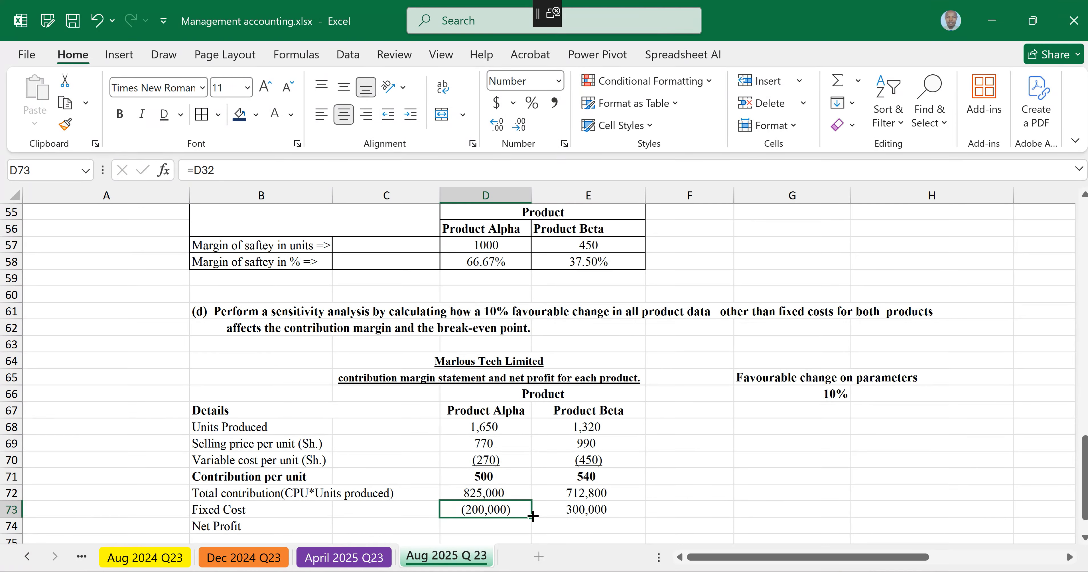
{"action": "left_click_drag", "start_coordinate": [533, 516], "coordinate": [589, 509]}
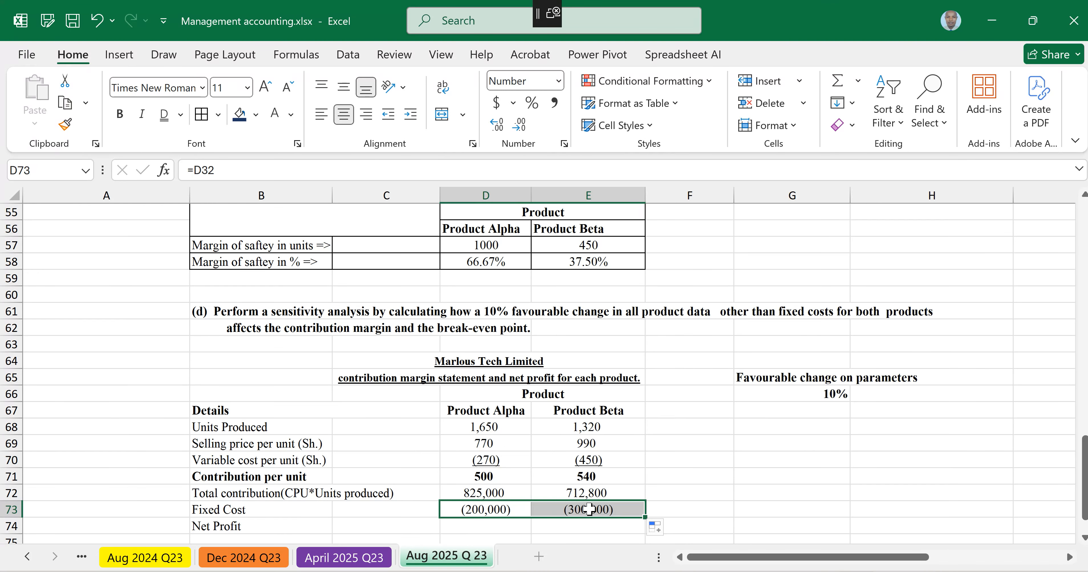
{"action": "scroll", "coordinate": [587, 510], "scroll_direction": "down", "scroll_amount": 2}
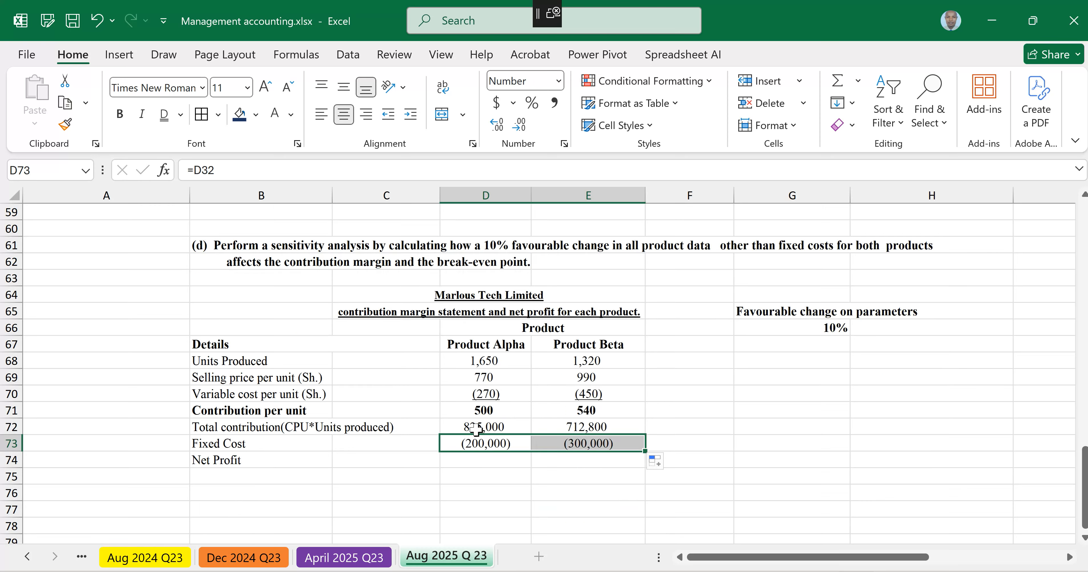
Step: Calculate net profit in D74:E74 as the sum of rows 72 and 73, with the results centred and bold
{"action": "left_click_drag", "start_coordinate": [476, 430], "coordinate": [557, 460]}
{"action": "key", "text": "alt+equal"}
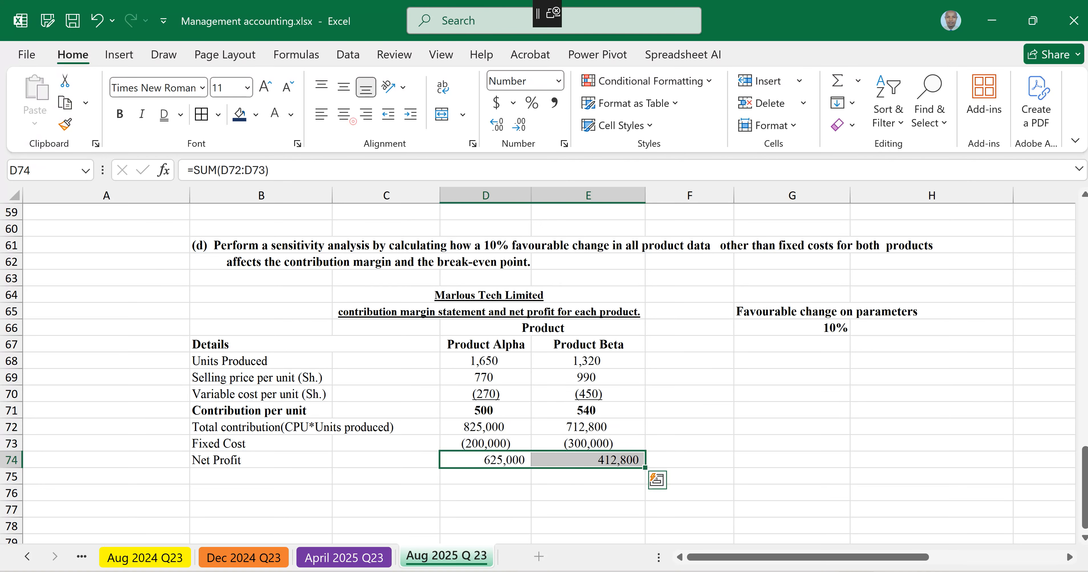
{"action": "left_click", "coordinate": [344, 114]}
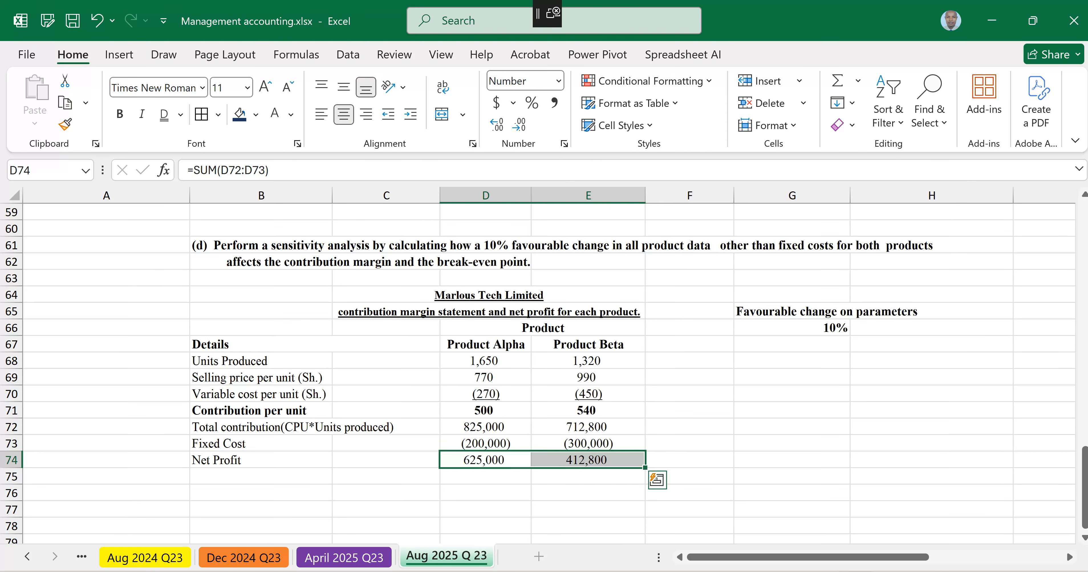
{"action": "key", "text": "ctrl+b"}
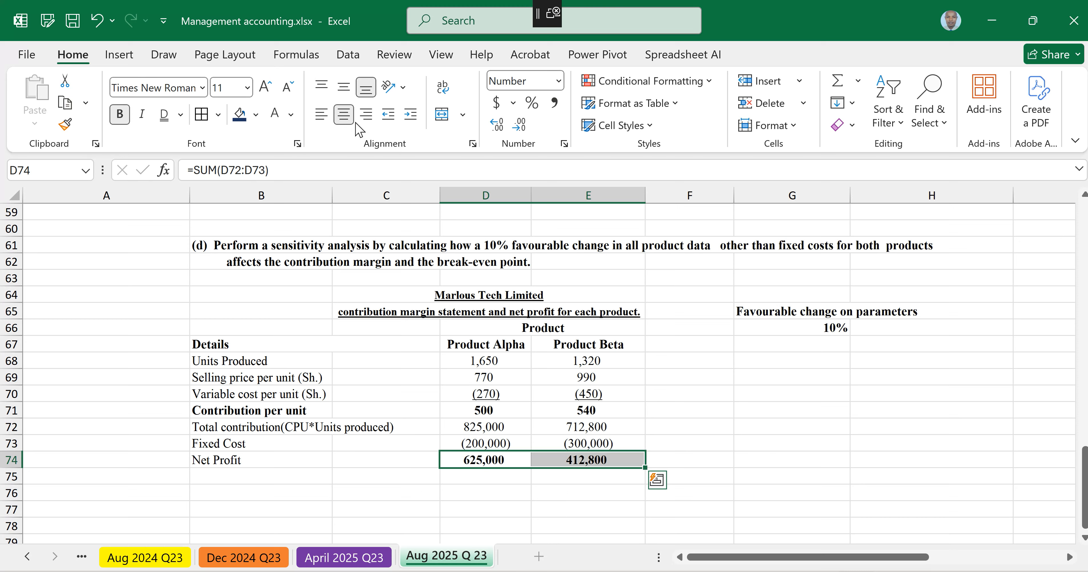
Step: Underline the net profit values in D74:E74 and the fixed cost values in D73:E73
{"action": "key", "text": "ctrl+u"}
{"action": "left_click_drag", "start_coordinate": [479, 438], "coordinate": [540, 440]}
{"action": "key", "text": "ctrl+u"}
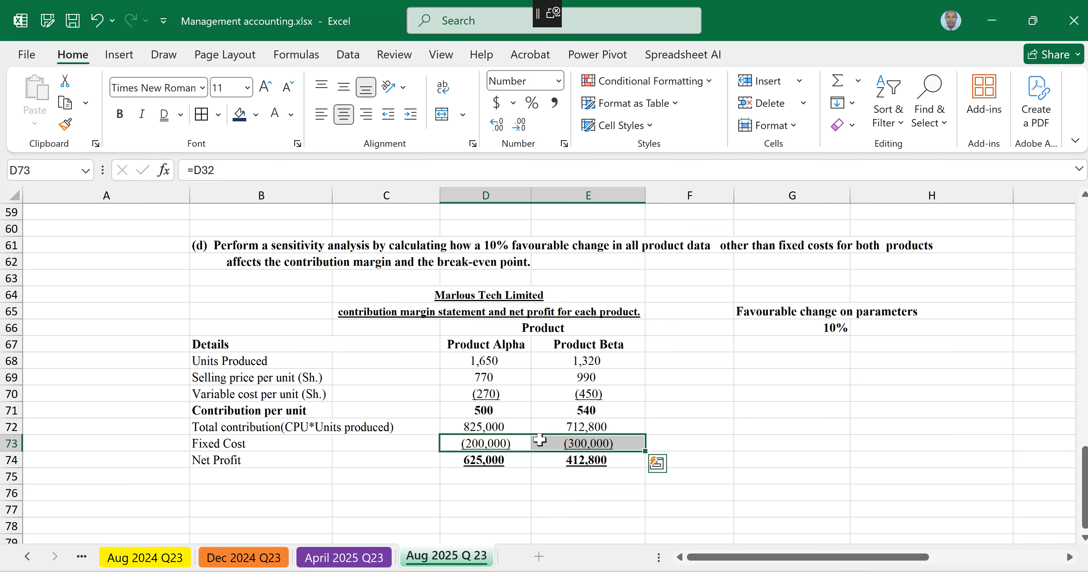
{"action": "left_click", "coordinate": [709, 441]}
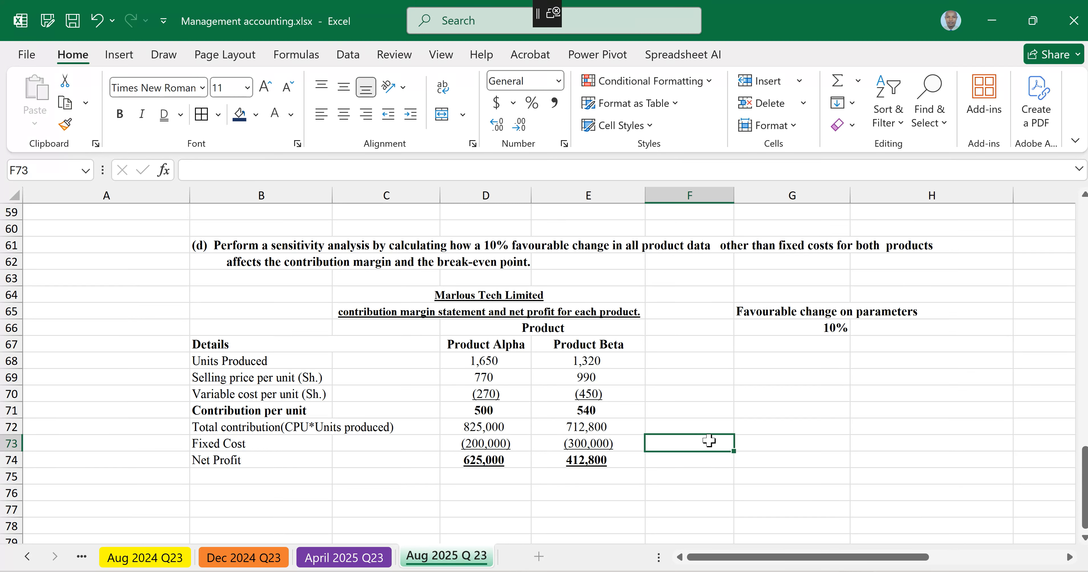
Step: Enter the heading "Change in Contribution margin" in B76 and make it bold
{"action": "left_click", "coordinate": [236, 494]}
{"action": "type", "text": "C"}
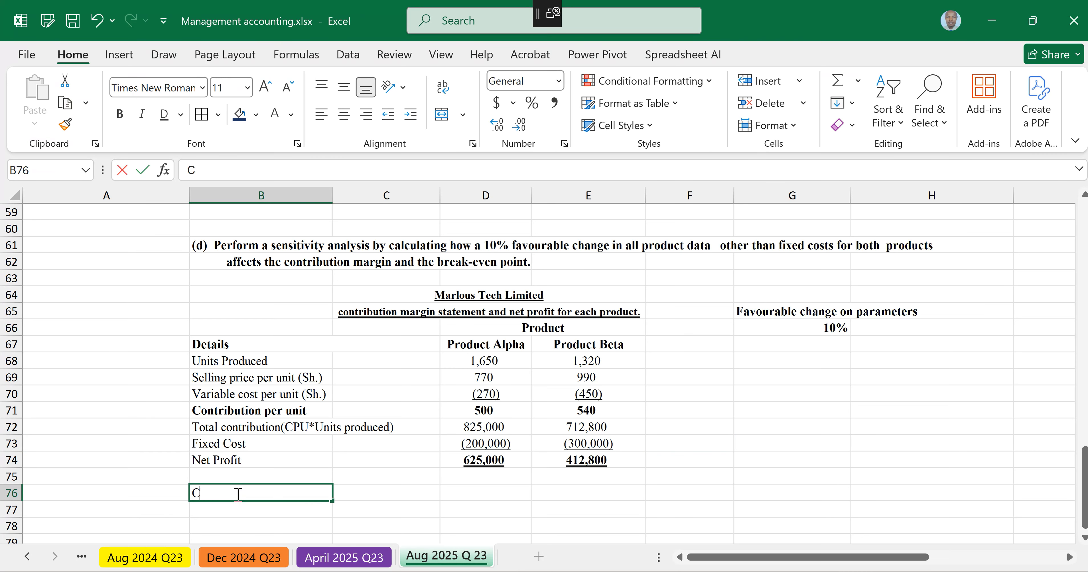
{"action": "type", "text": "hange in "}
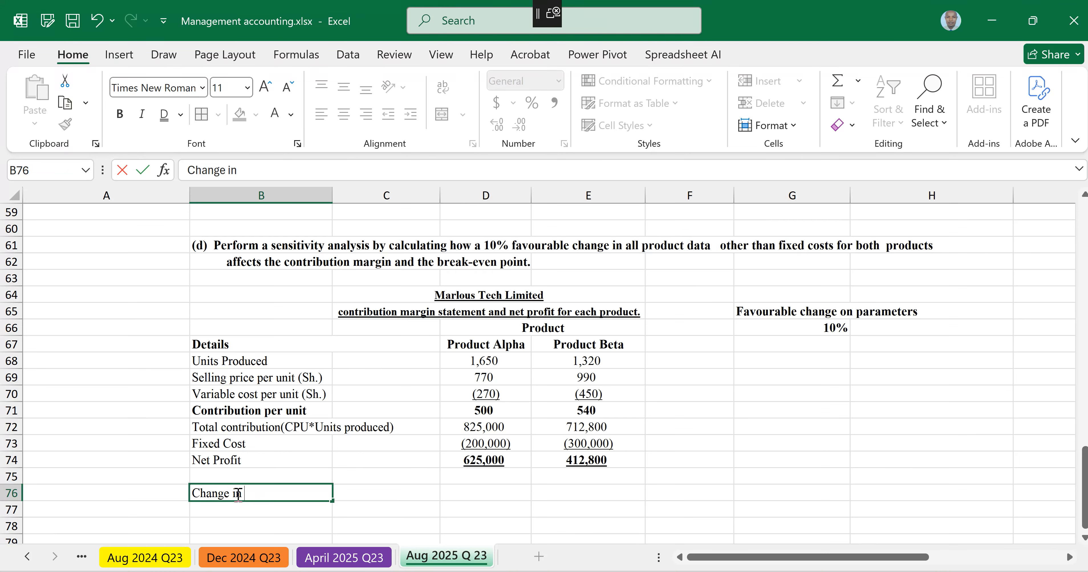
{"action": "type", "text": "Contribution"}
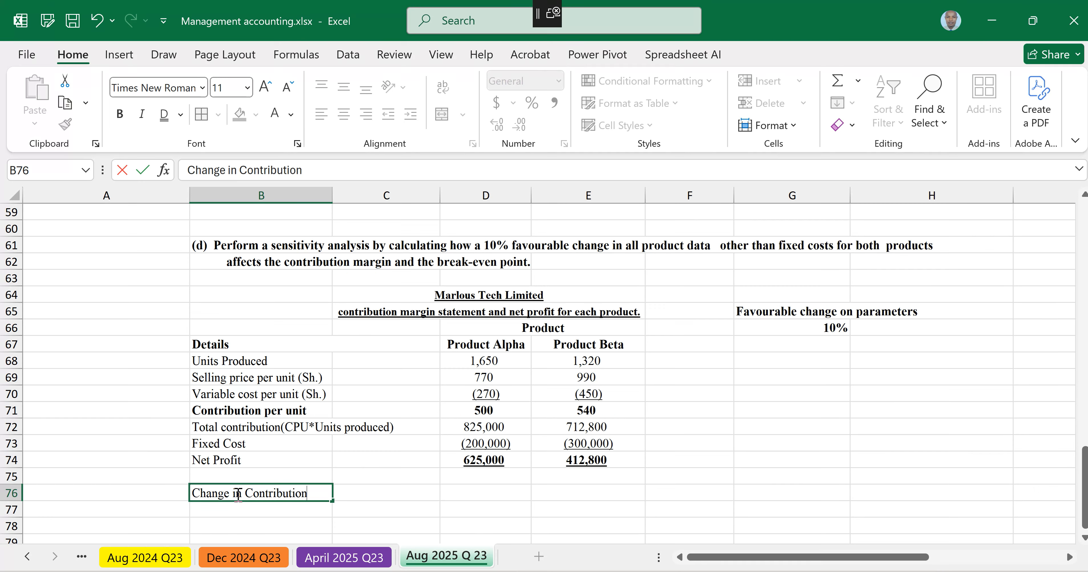
{"action": "type", "text": " margin"}
{"action": "key", "text": "ctrl+Return"}
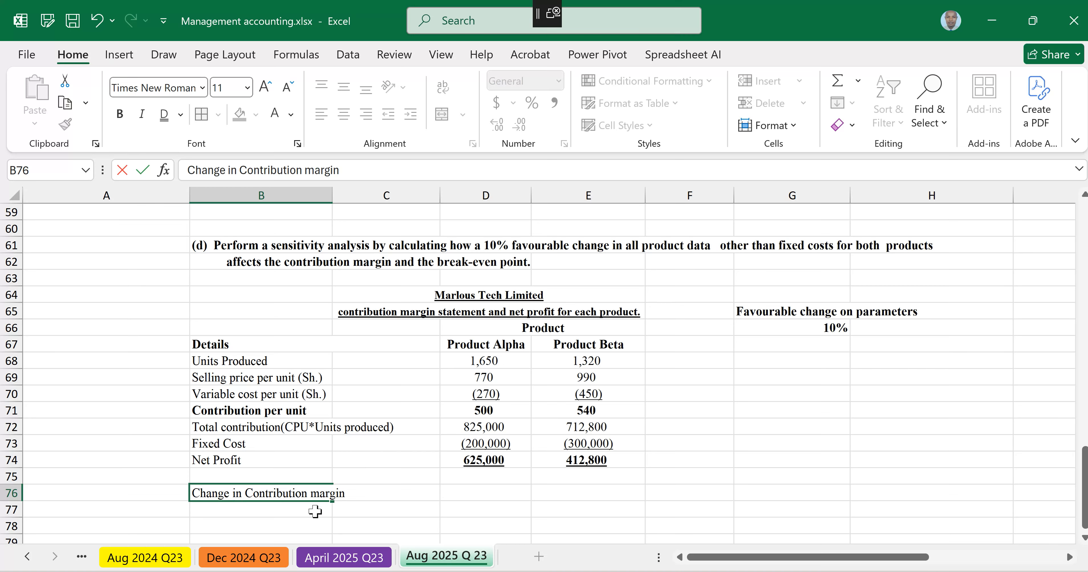
{"action": "key", "text": "Return"}
{"action": "left_click", "coordinate": [211, 497]}
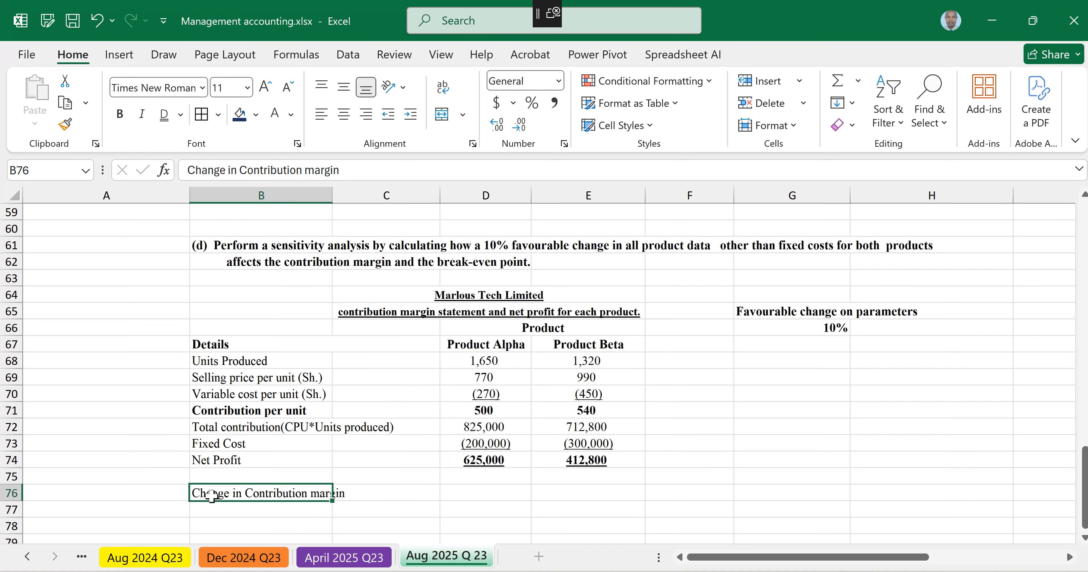
{"action": "key", "text": "ctrl+b"}
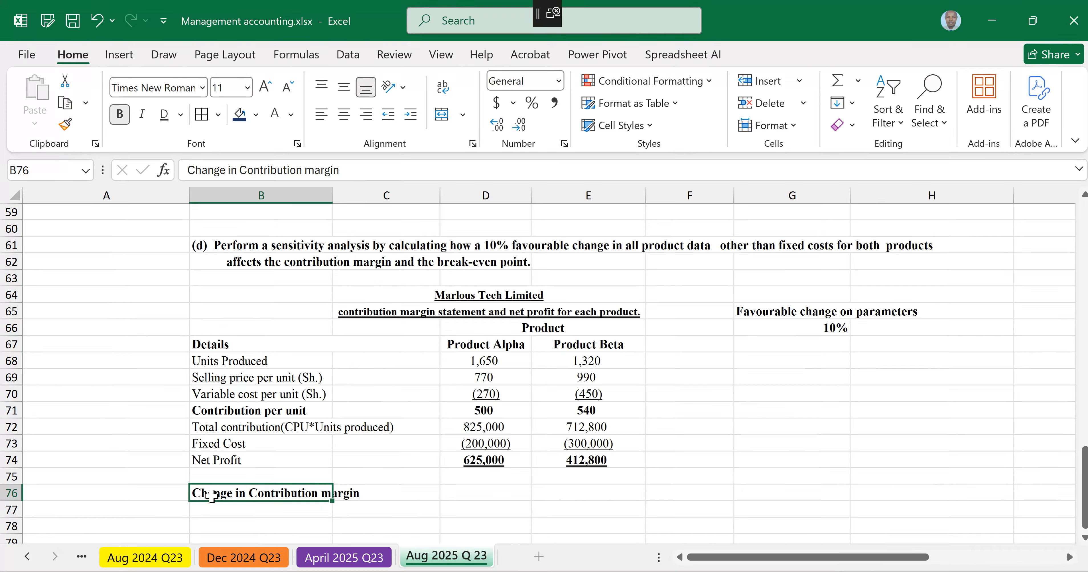
Step: Enter the row label "Old Contribution margin" in B77
{"action": "left_click", "coordinate": [223, 513]}
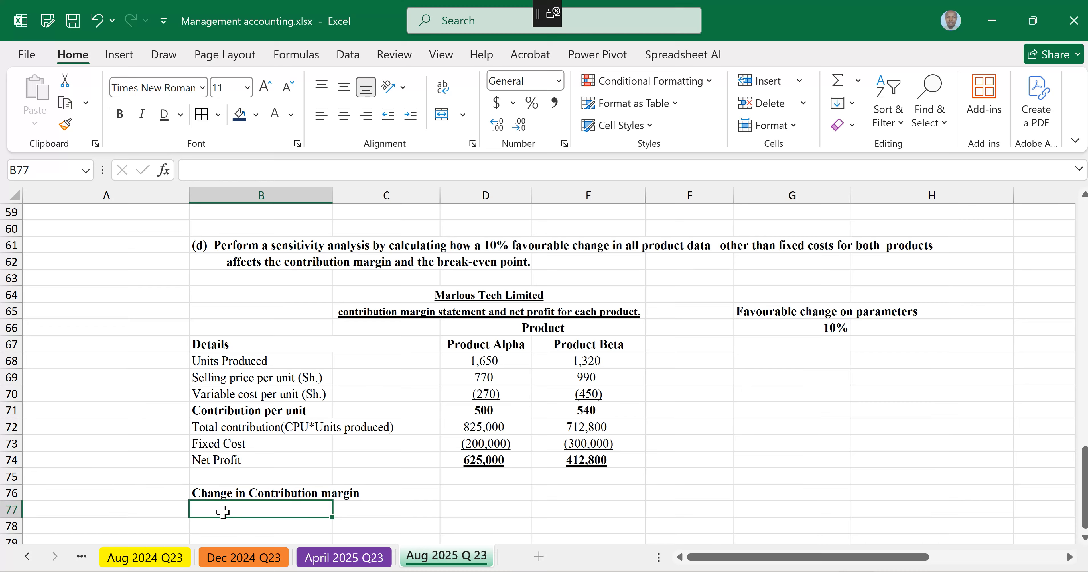
{"action": "type", "text": "P"}
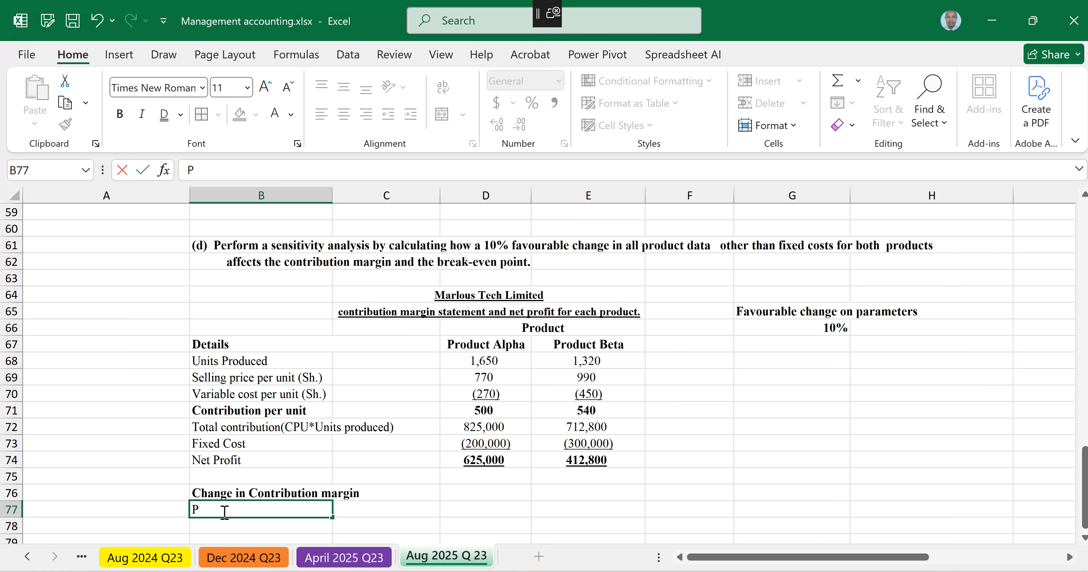
{"action": "key", "text": "BackSpace"}
{"action": "type", "text": "Old Contribution"}
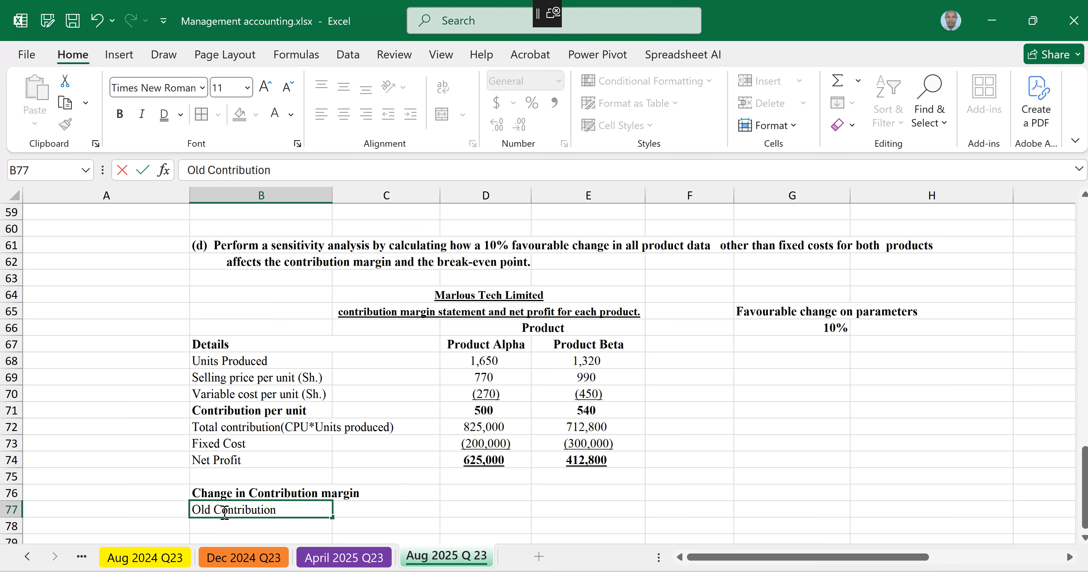
{"action": "type", "text": " margin"}
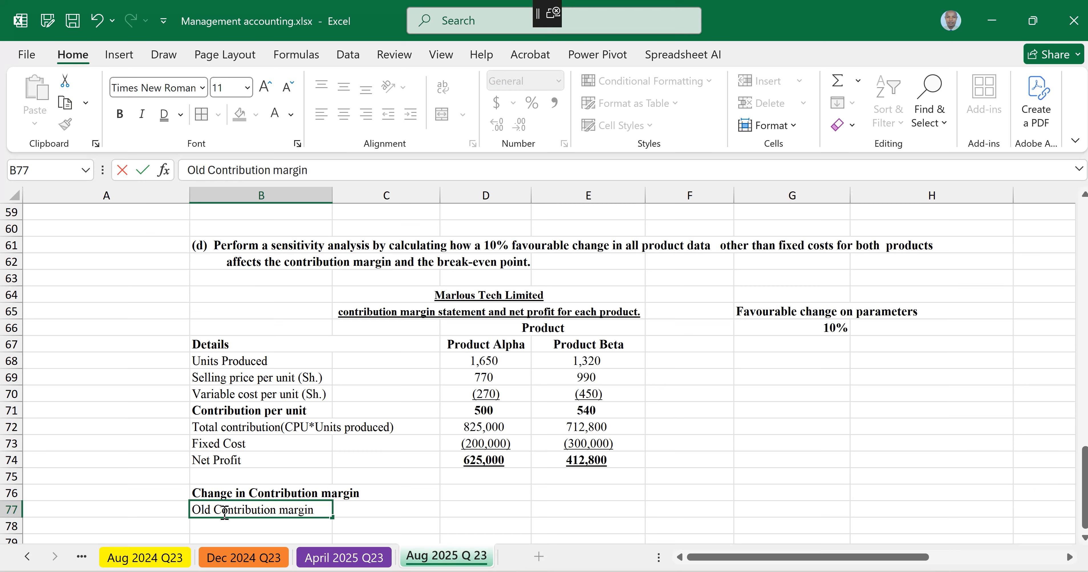
Step: Bring the old contribution per unit into D77 with =D30, fill it across to E77, and centre both values
{"action": "left_click", "coordinate": [477, 512]}
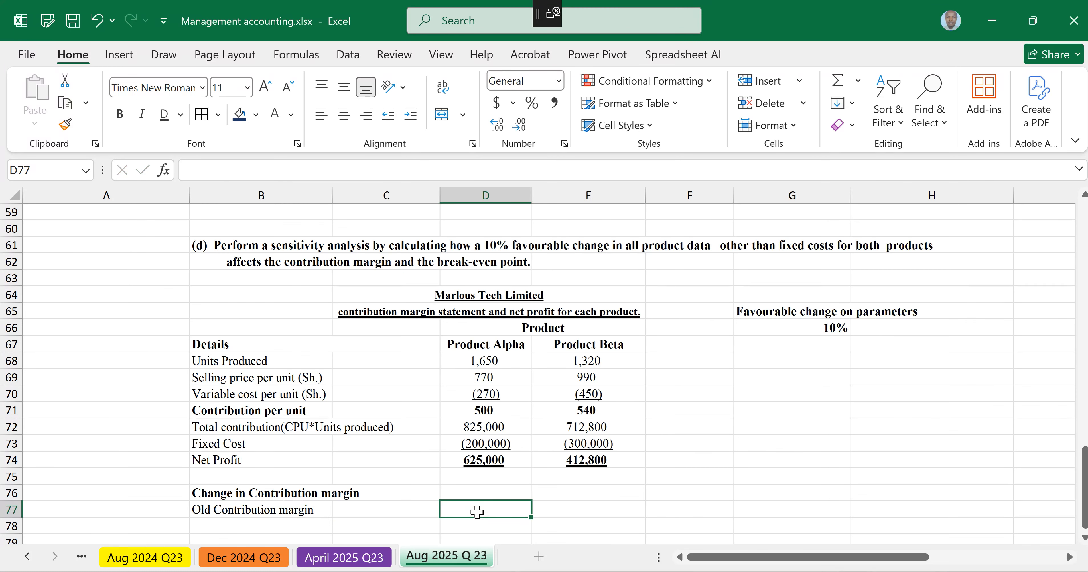
{"action": "type", "text": "="}
{"action": "scroll", "coordinate": [626, 466], "scroll_direction": "up", "scroll_amount": 5}
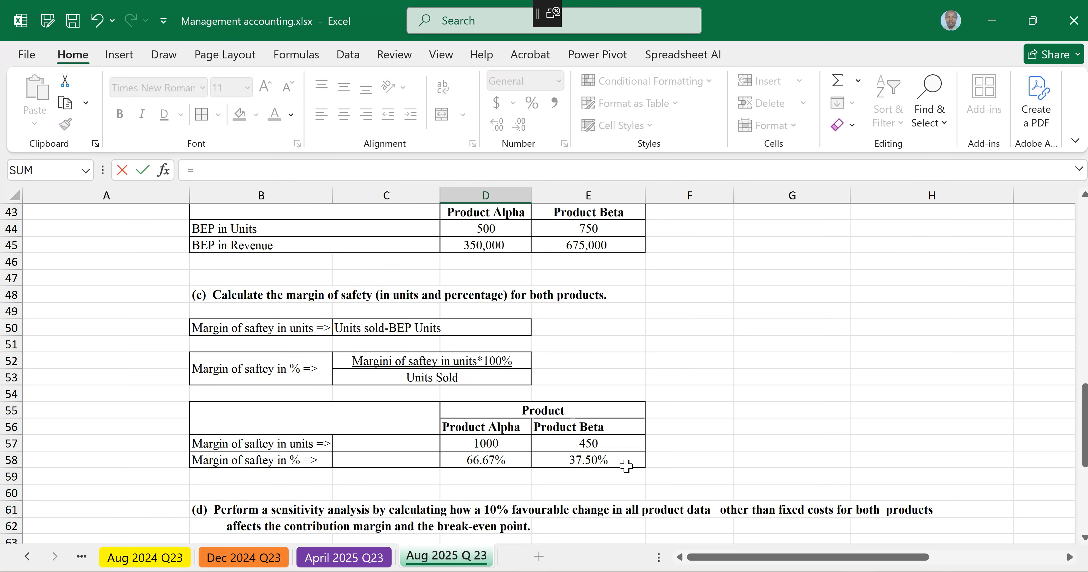
{"action": "scroll", "coordinate": [626, 465], "scroll_direction": "up", "scroll_amount": 8}
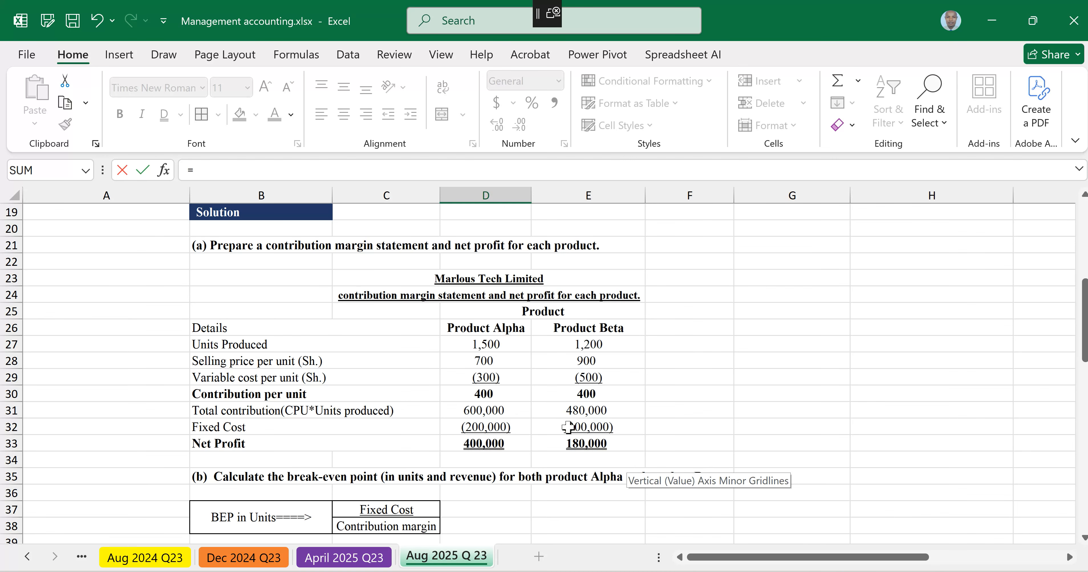
{"action": "left_click", "coordinate": [484, 394]}
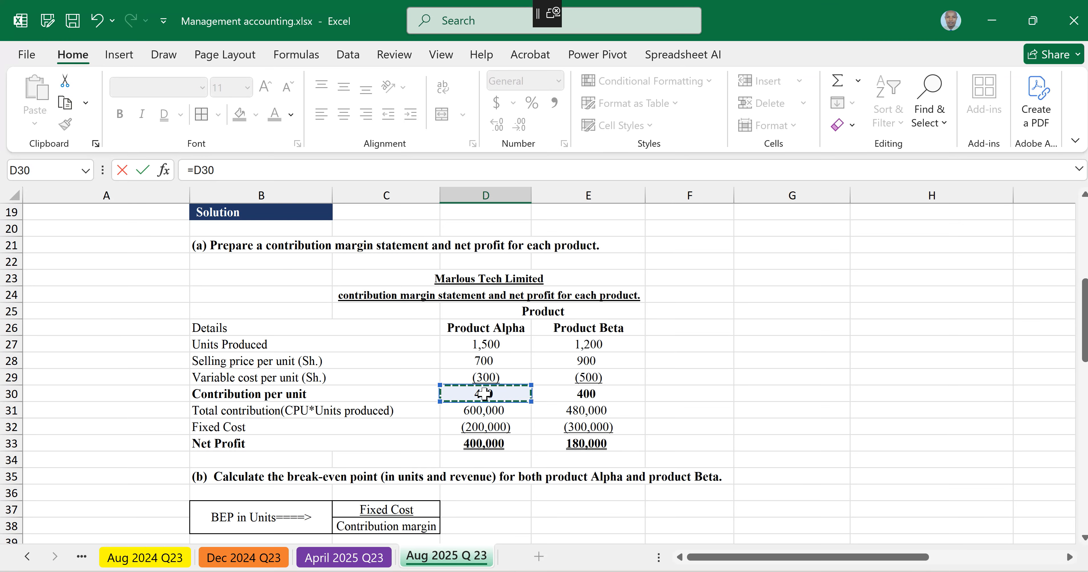
{"action": "key", "text": "Return"}
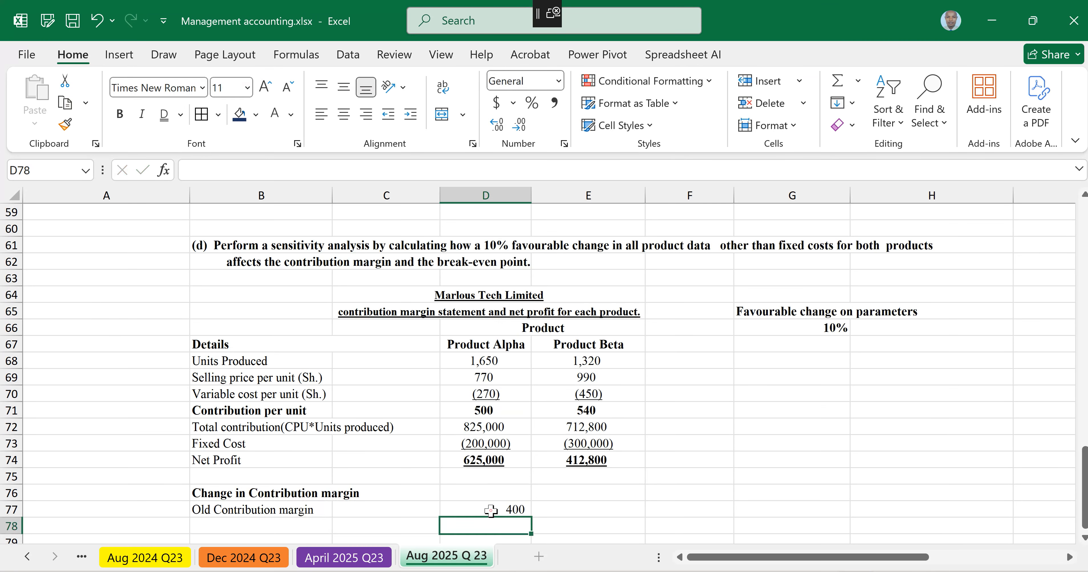
{"action": "left_click_drag", "start_coordinate": [490, 511], "coordinate": [595, 515]}
{"action": "key", "text": "alt+h"}
{"action": "key", "text": "a"}
{"action": "key", "text": "c"}
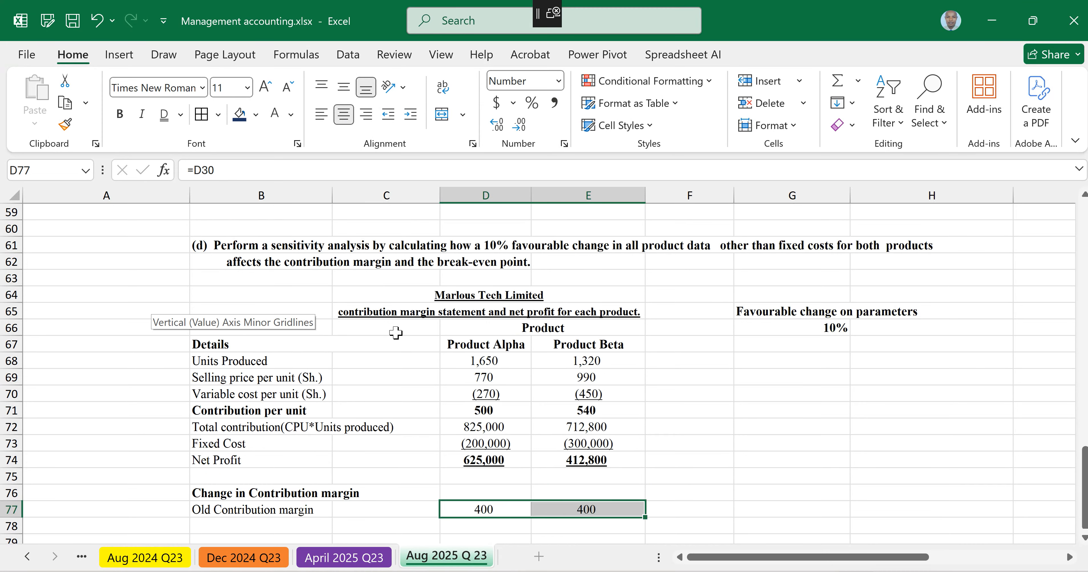
Step: Enter the row label "New Contribution margin" in B78
{"action": "scroll", "coordinate": [395, 333], "scroll_direction": "up", "scroll_amount": 13}
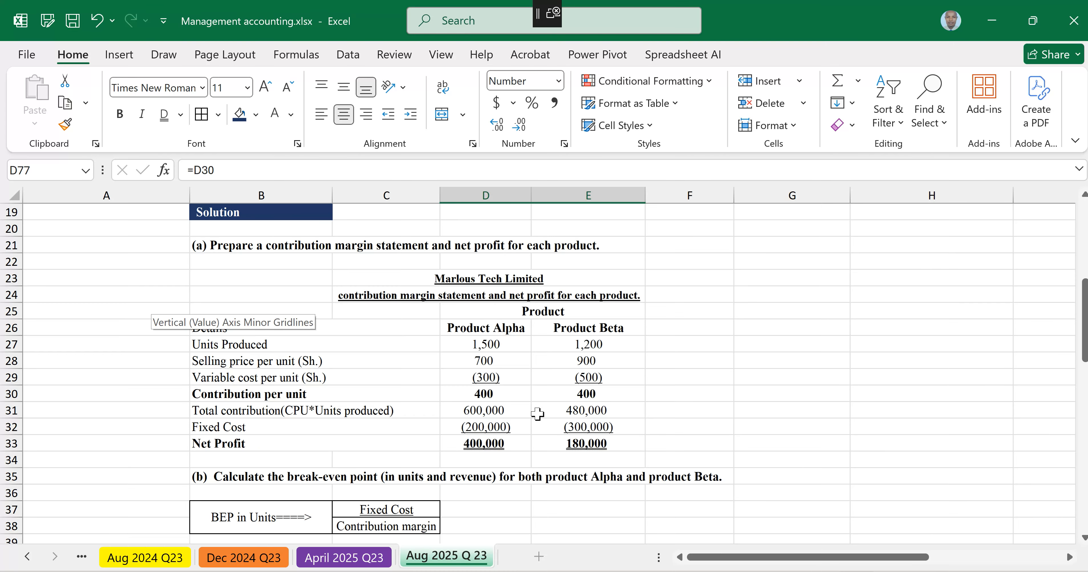
{"action": "scroll", "coordinate": [217, 459], "scroll_direction": "down", "scroll_amount": 15}
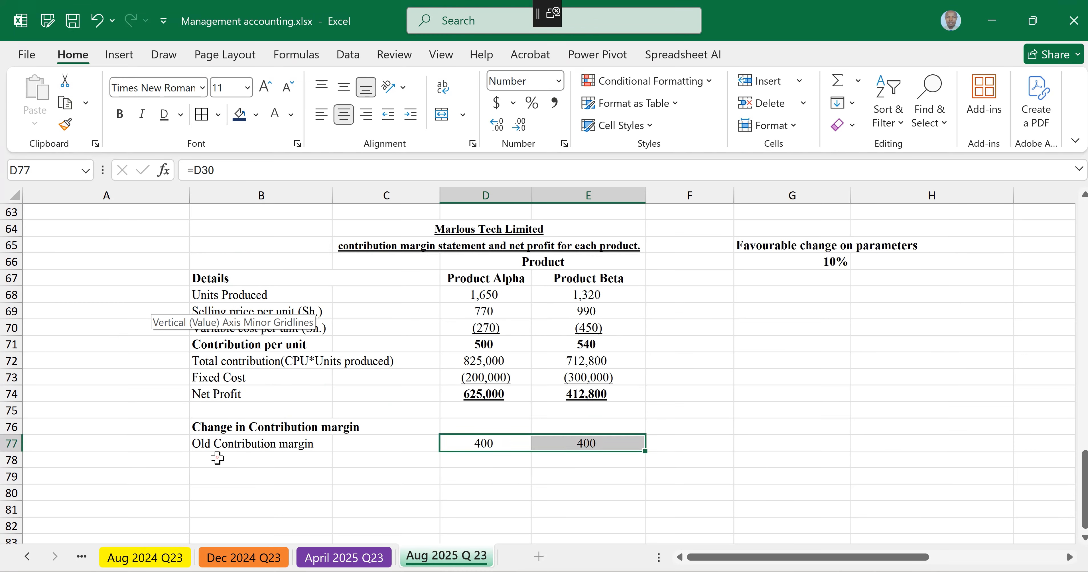
{"action": "left_click", "coordinate": [218, 459]}
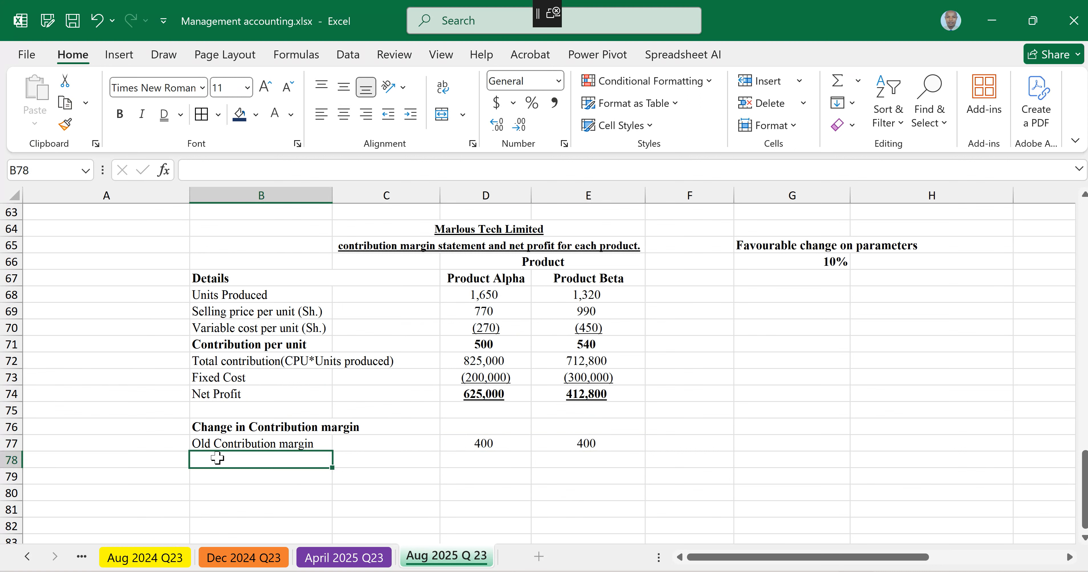
{"action": "type", "text": "New Contribu"}
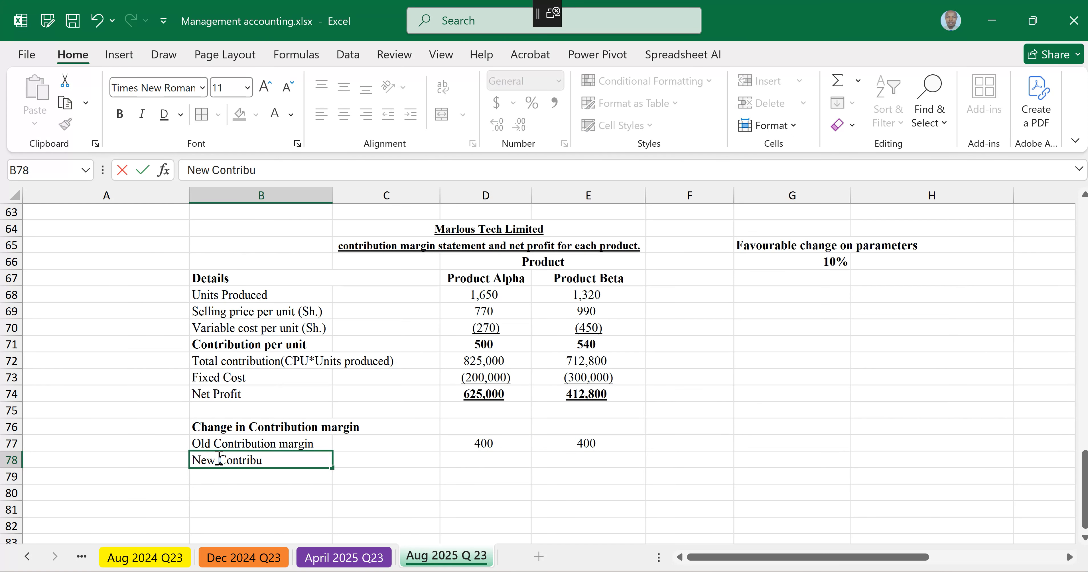
{"action": "type", "text": "tion margin"}
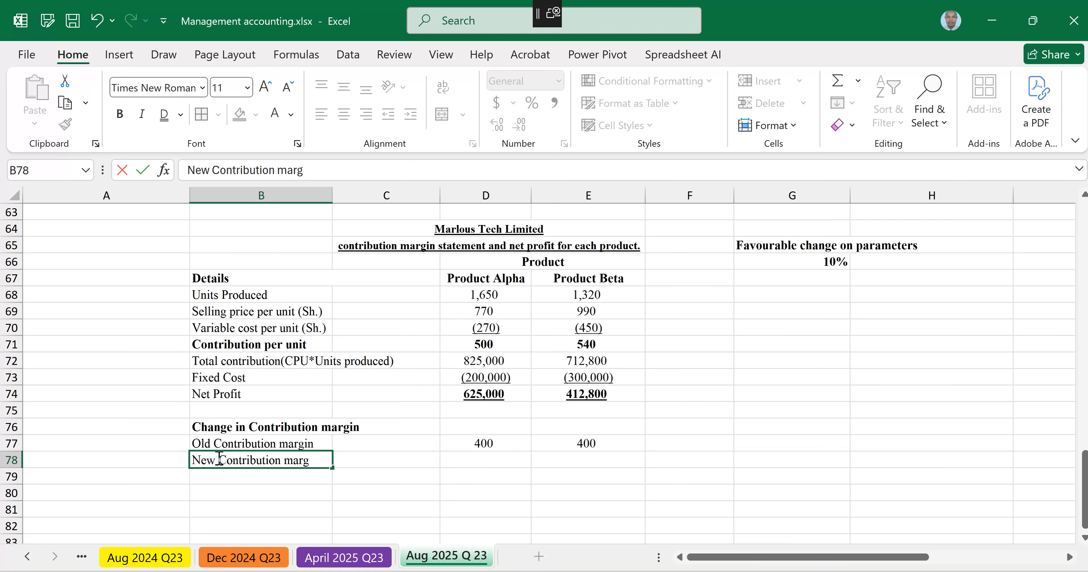
Step: Bring Product Alpha's new contribution per unit into D78 with the formula =D71
{"action": "left_click", "coordinate": [482, 465]}
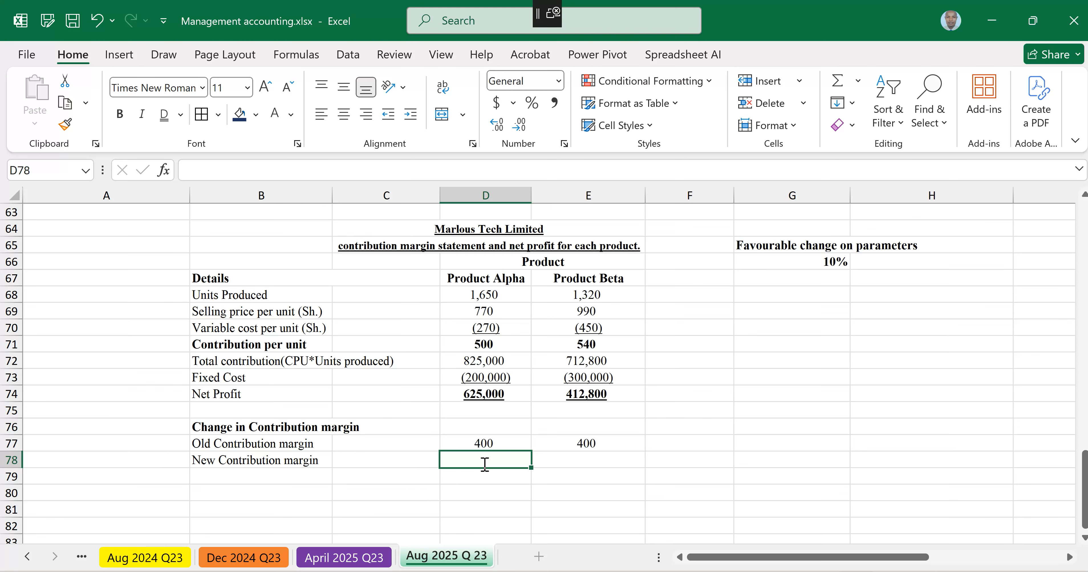
{"action": "type", "text": "="}
{"action": "key", "text": "Up"}
{"action": "key", "text": "Up"}
{"action": "key", "text": "Up"}
{"action": "key", "text": "Up"}
{"action": "key", "text": "Up"}
{"action": "key", "text": "Up"}
{"action": "key", "text": "Up"}
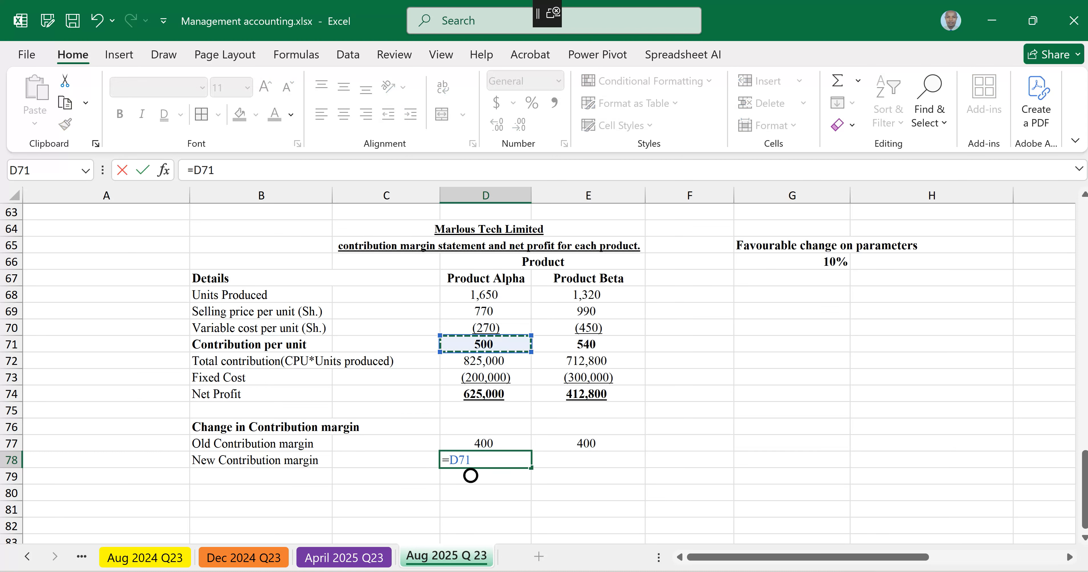
{"action": "key", "text": "Return"}
Step: Centre D78, fill it across to E78 for Product Beta, and underline both values
{"action": "left_click", "coordinate": [486, 462]}
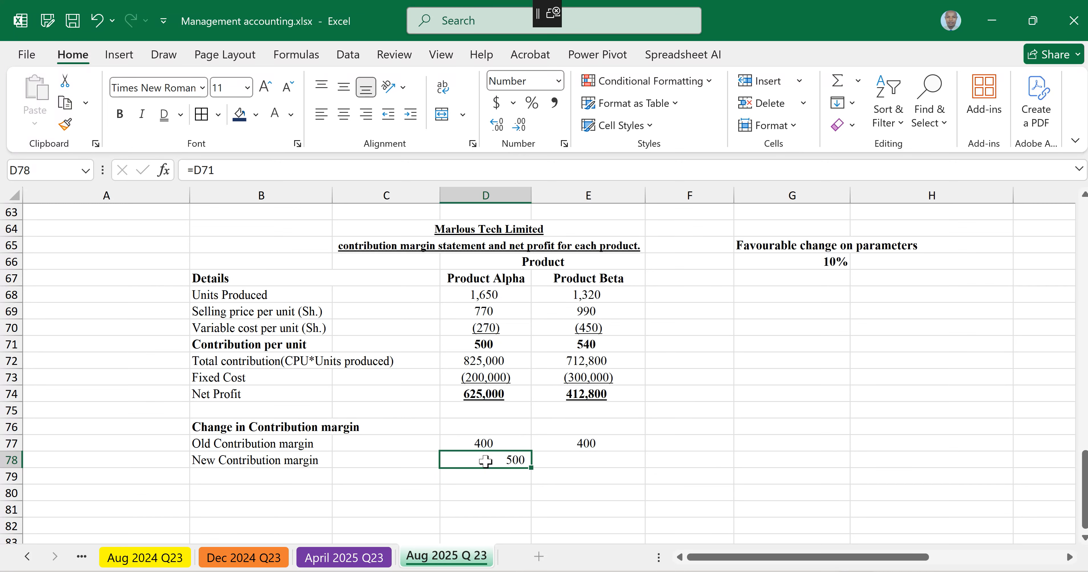
{"action": "key", "text": "alt+h"}
{"action": "key", "text": "a"}
{"action": "key", "text": "c"}
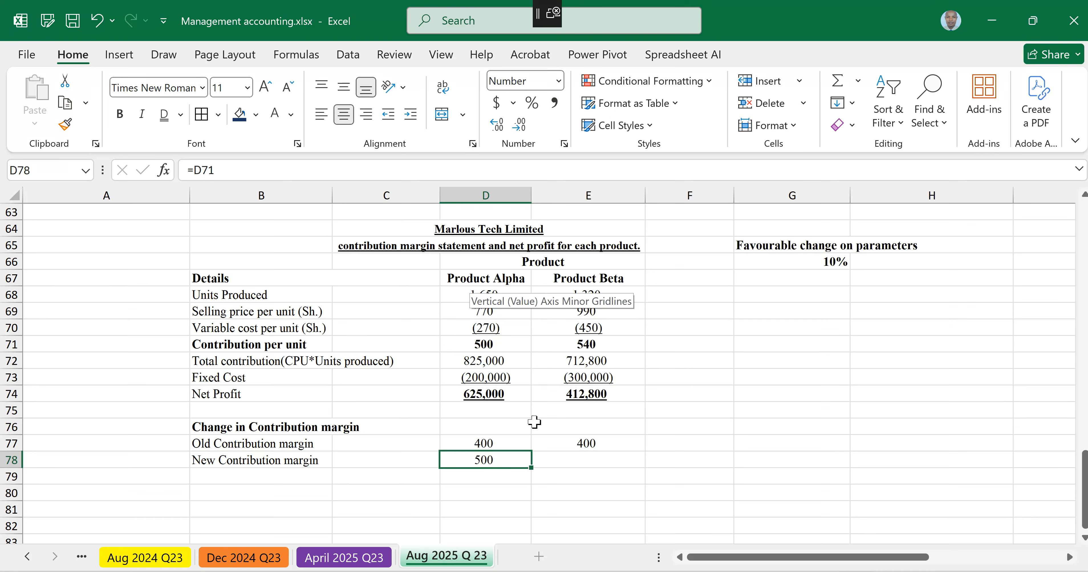
{"action": "left_click_drag", "start_coordinate": [531, 468], "coordinate": [612, 459]}
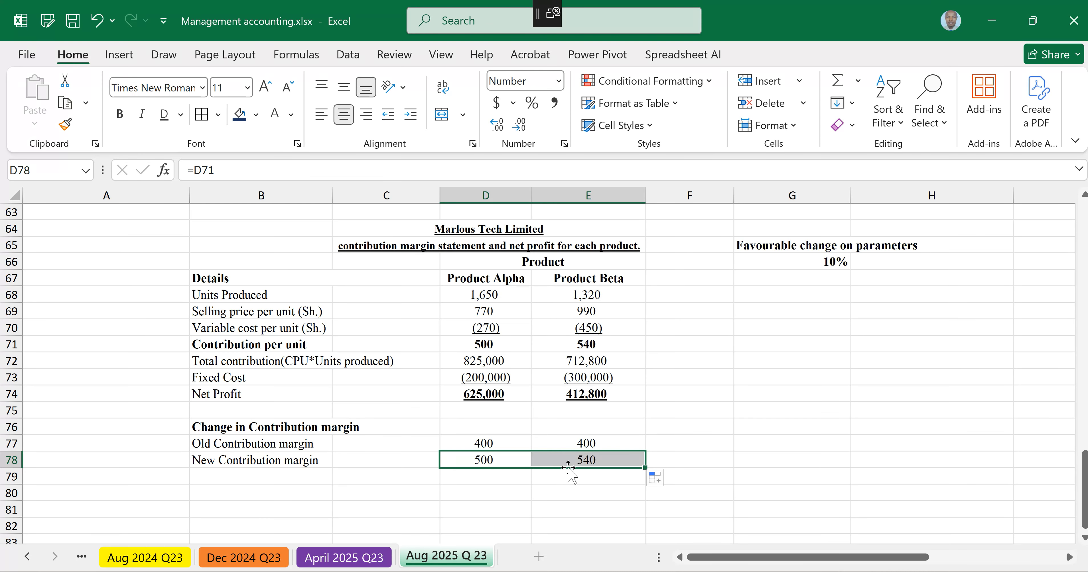
{"action": "key", "text": "ctrl+u"}
Step: Enter the row label "Change" in B79 below the new contribution margin
{"action": "left_click", "coordinate": [208, 474]}
{"action": "double_click", "coordinate": [208, 473]}
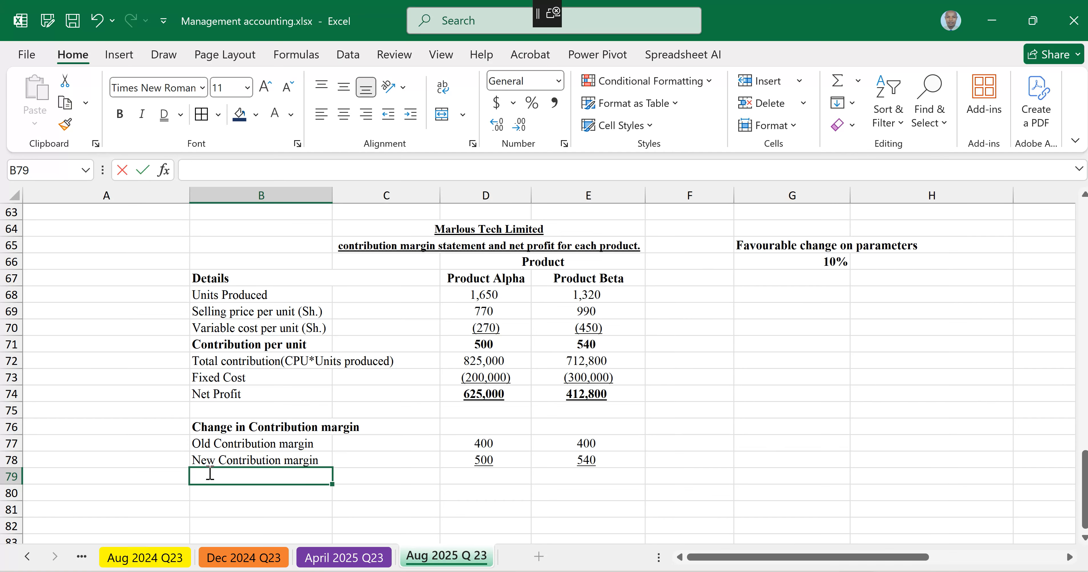
{"action": "type", "text": "Change"}
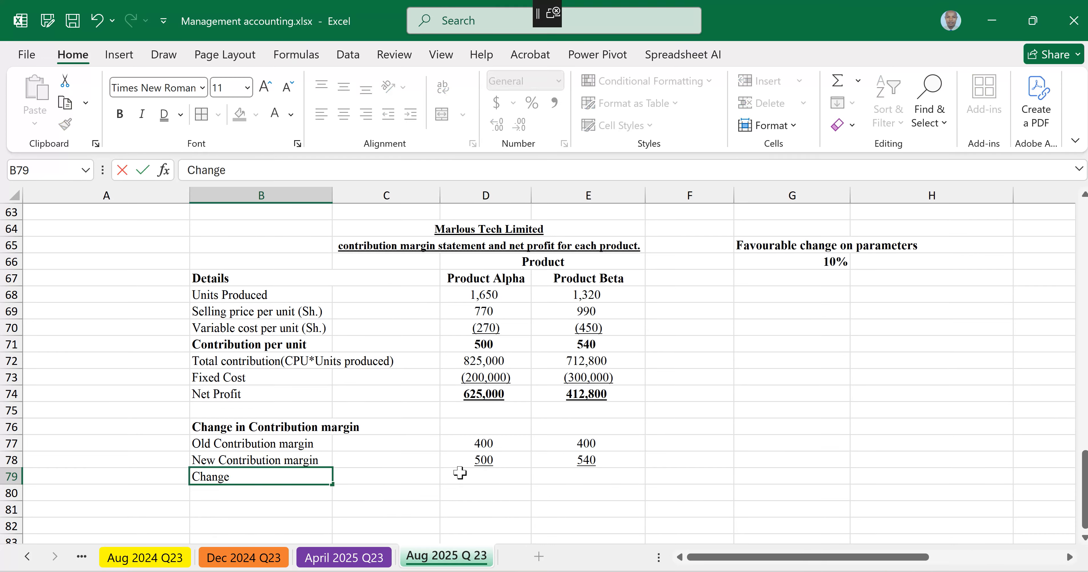
Step: Calculate Product Alpha's change in contribution margin in D79 with the formula =D78-D77
{"action": "left_click", "coordinate": [484, 473]}
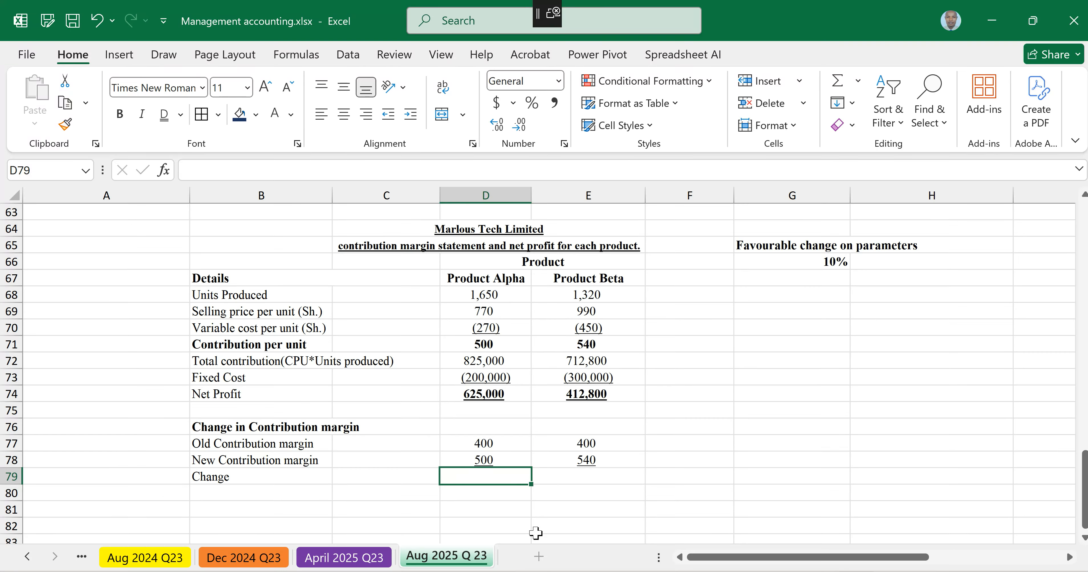
{"action": "type", "text": "="}
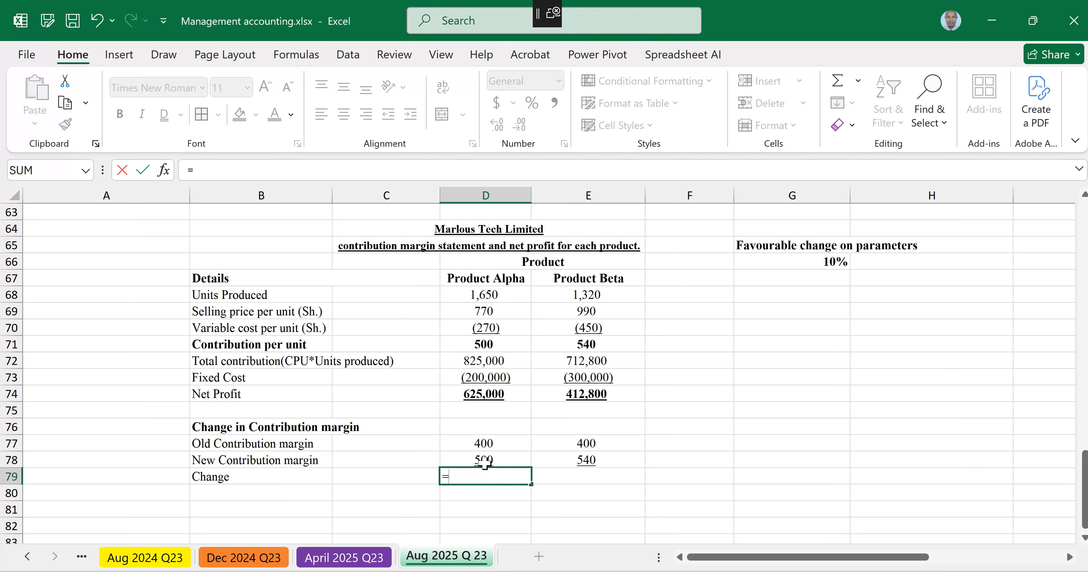
{"action": "left_click", "coordinate": [484, 463]}
{"action": "type", "text": "-"}
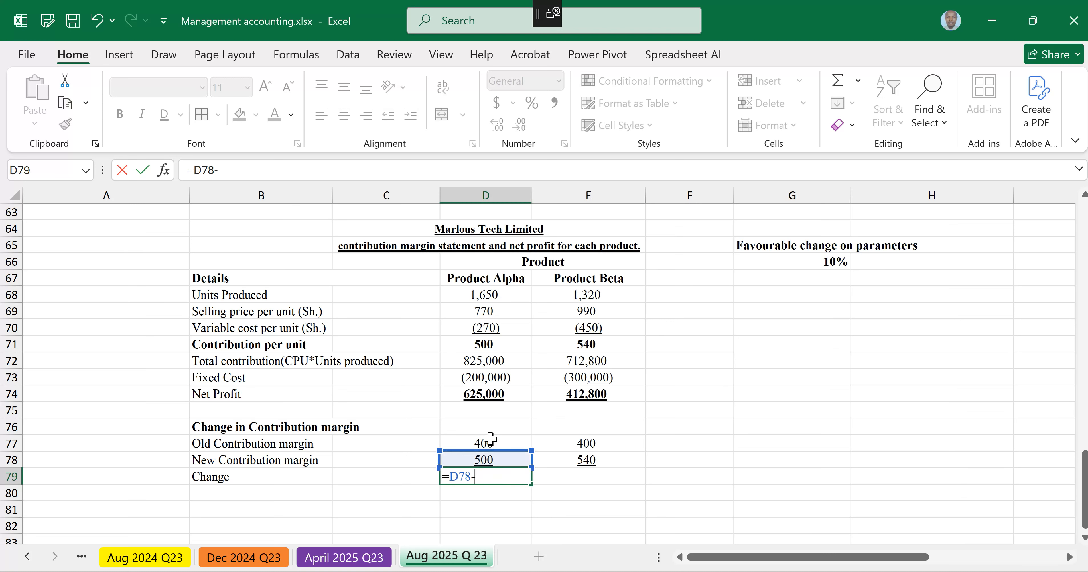
{"action": "left_click", "coordinate": [487, 443]}
{"action": "key", "text": "ctrl+Return"}
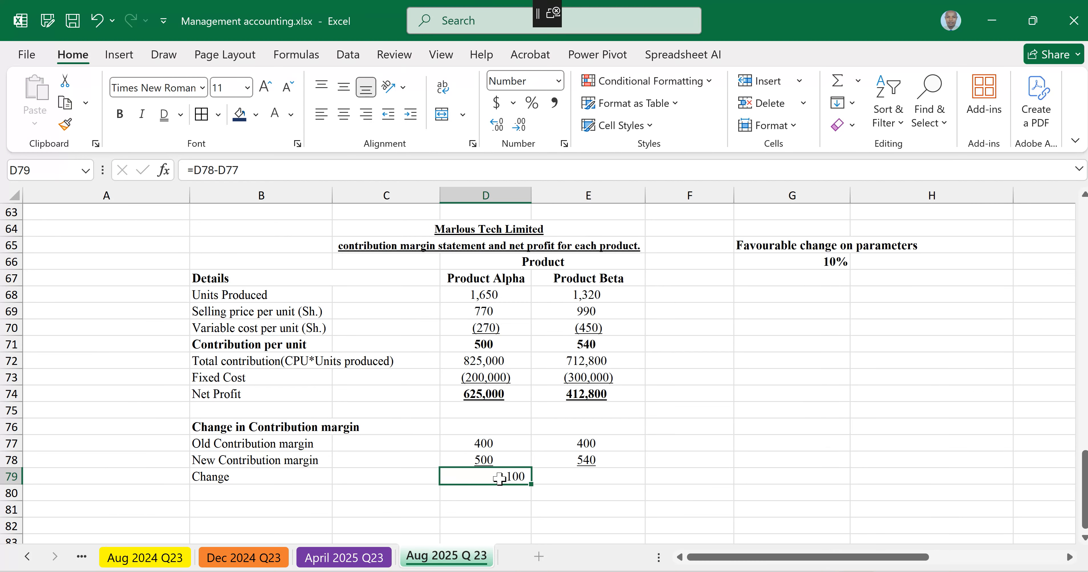
Step: Centre D79 and fill its formula across to E79 for Product Beta
{"action": "left_click", "coordinate": [343, 114]}
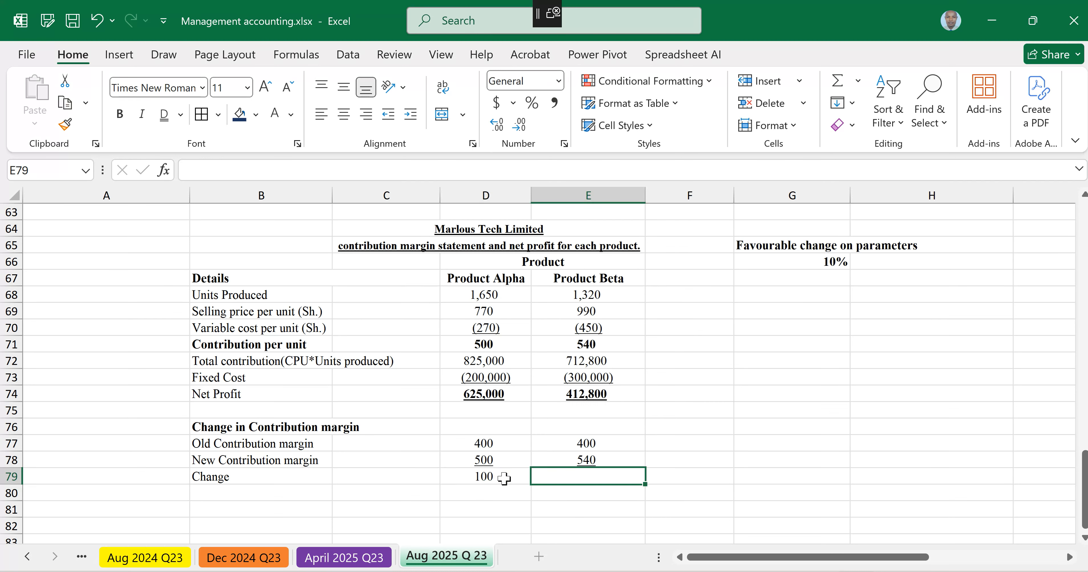
{"action": "left_click", "coordinate": [593, 483], "text": "shift"}
{"action": "left_click_drag", "start_coordinate": [593, 484], "coordinate": [593, 483]}
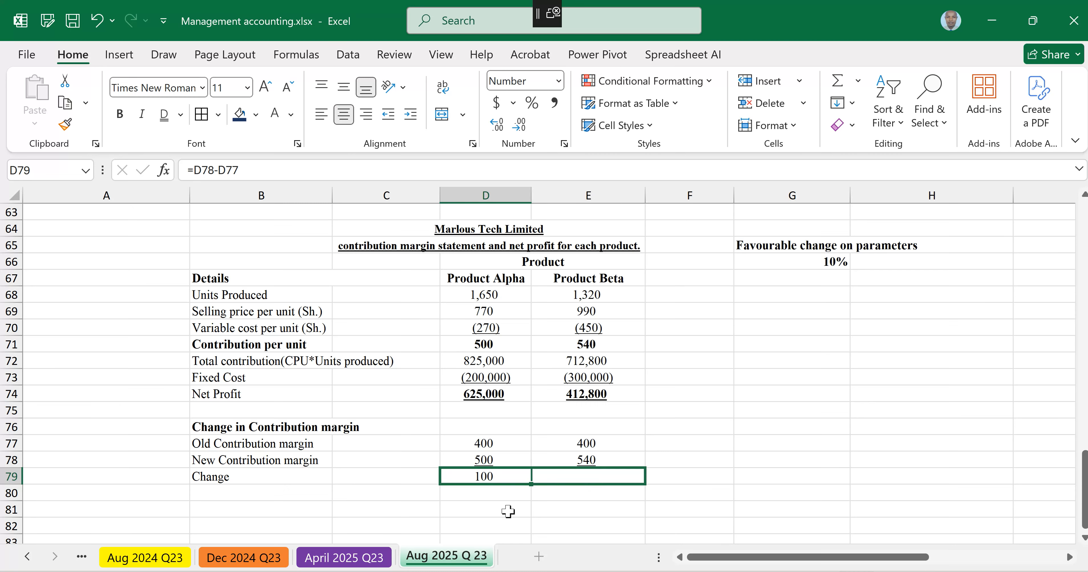
Step: Enter the row label "Sensitivity in %" in B80 below the change row
{"action": "left_click", "coordinate": [215, 497]}
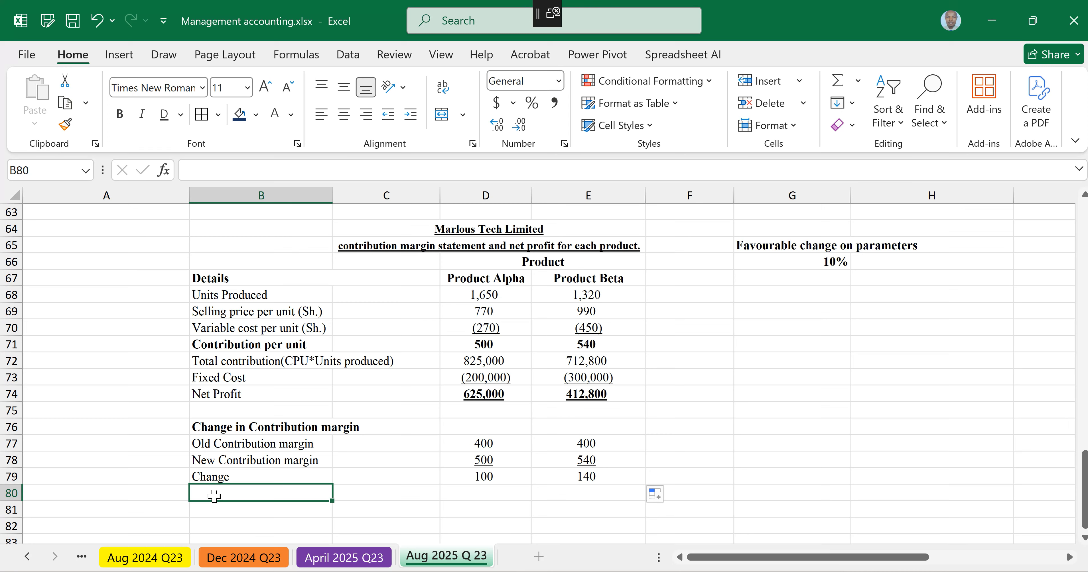
{"action": "type", "text": "Sensi"}
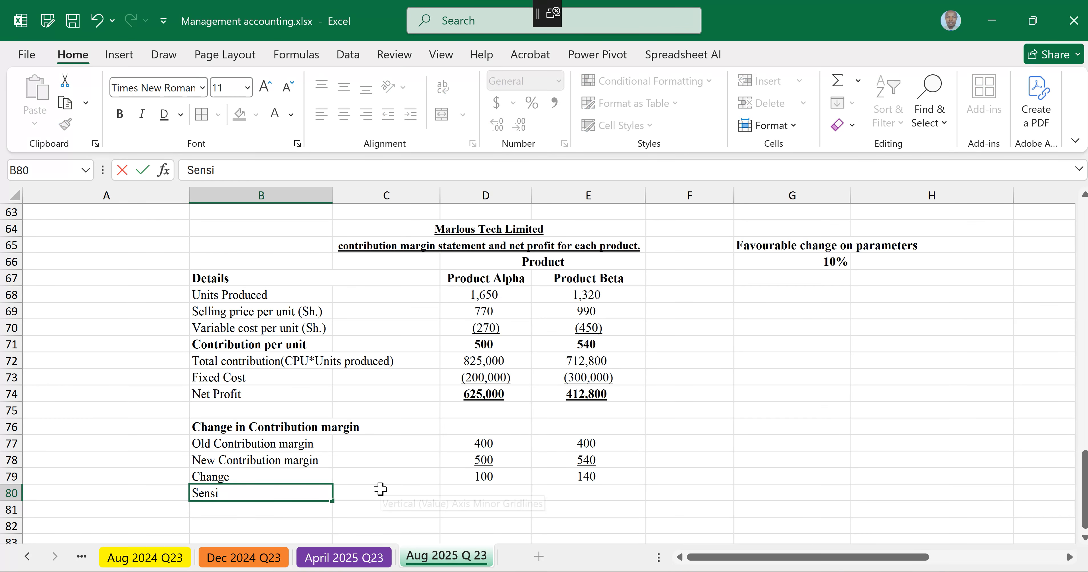
{"action": "type", "text": "tivity in"}
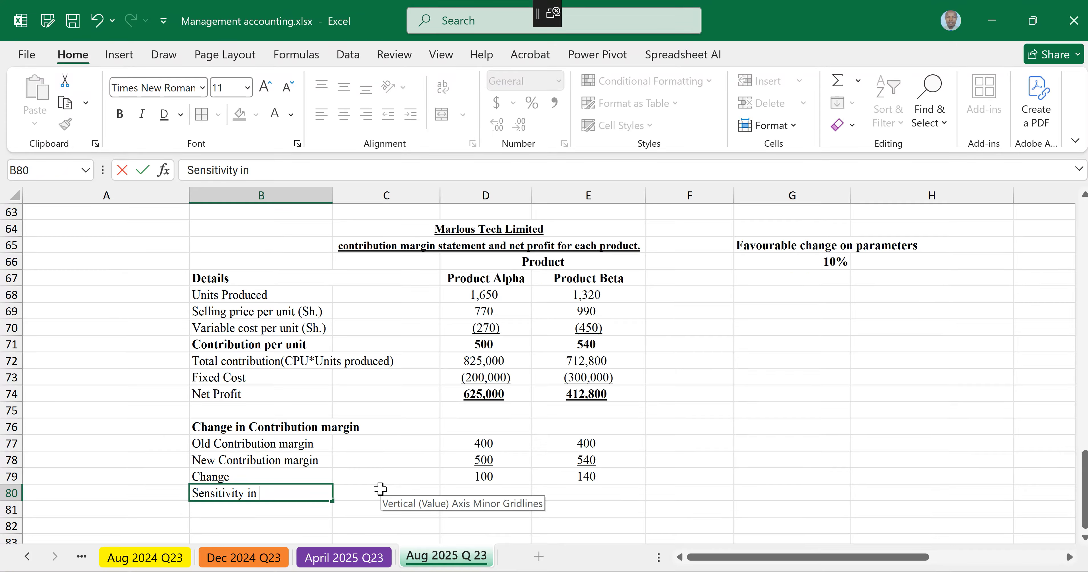
{"action": "type", "text": " %"}
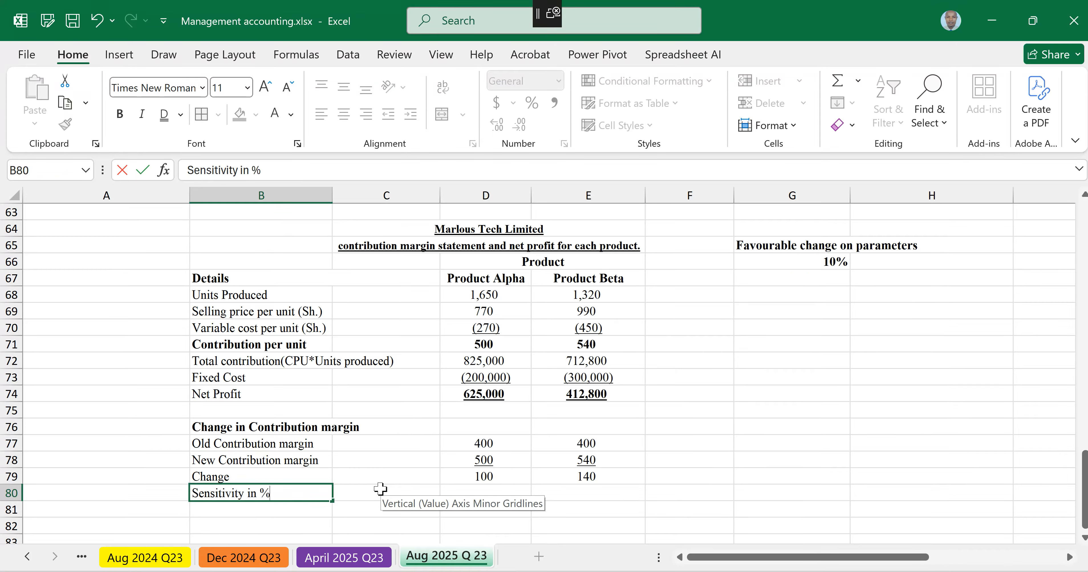
Step: Calculate Product Alpha's contribution margin sensitivity in D80 with the formula =D79/D77
{"action": "left_click", "coordinate": [492, 492]}
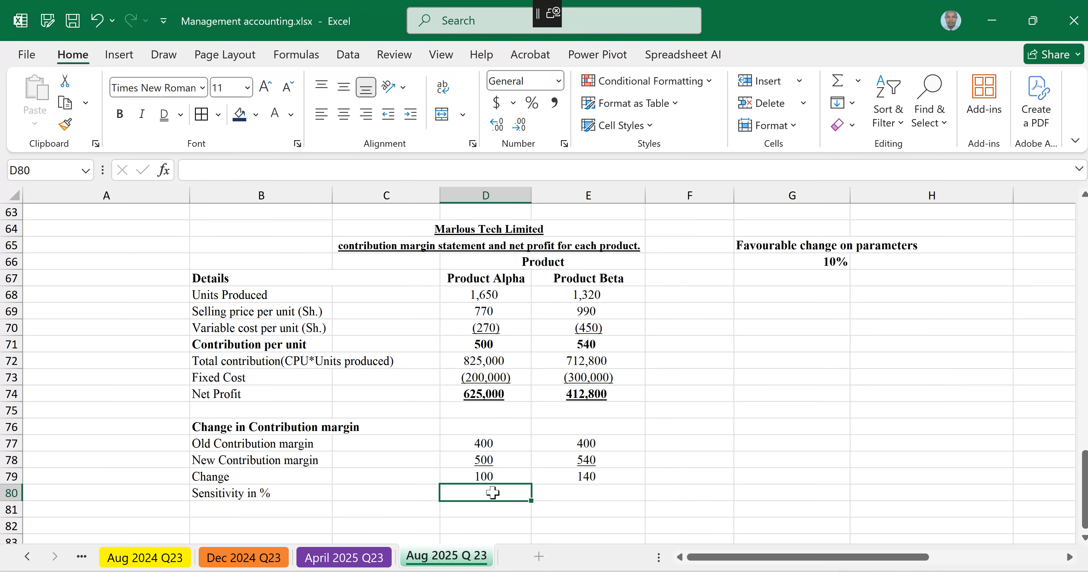
{"action": "type", "text": "="}
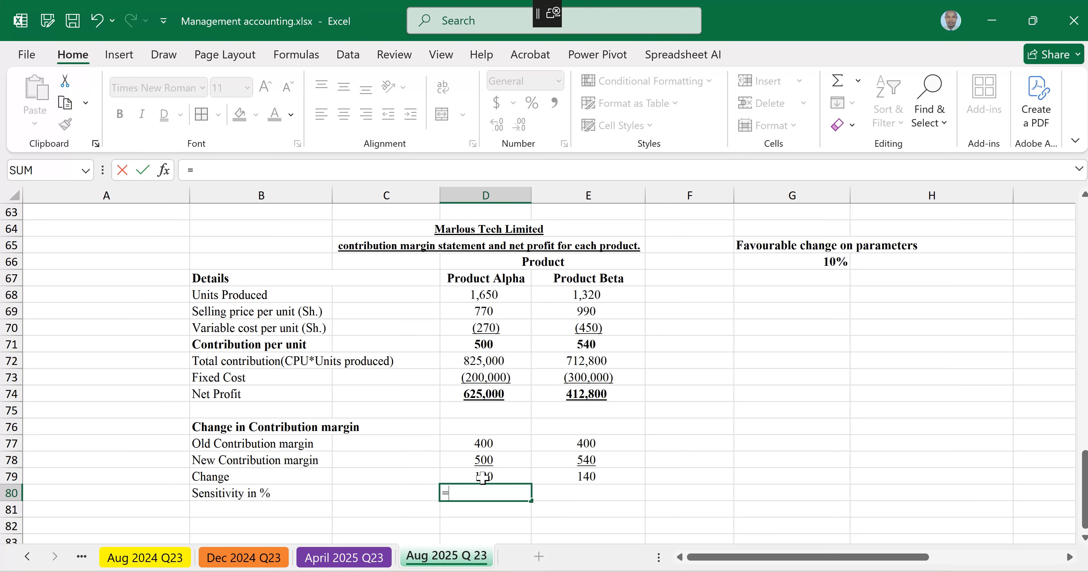
{"action": "left_click", "coordinate": [482, 478]}
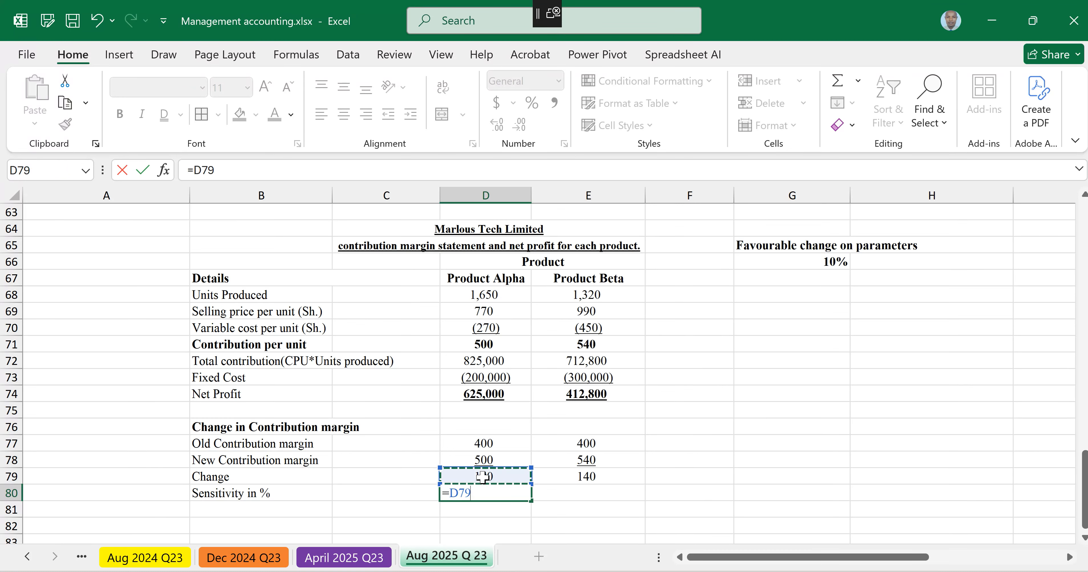
{"action": "type", "text": "/"}
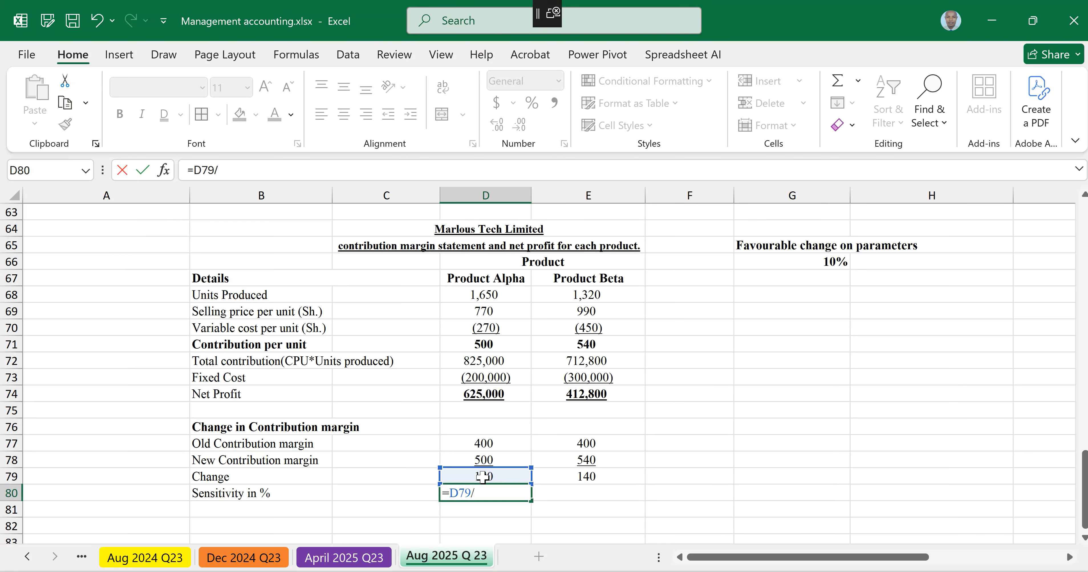
{"action": "left_click", "coordinate": [485, 443]}
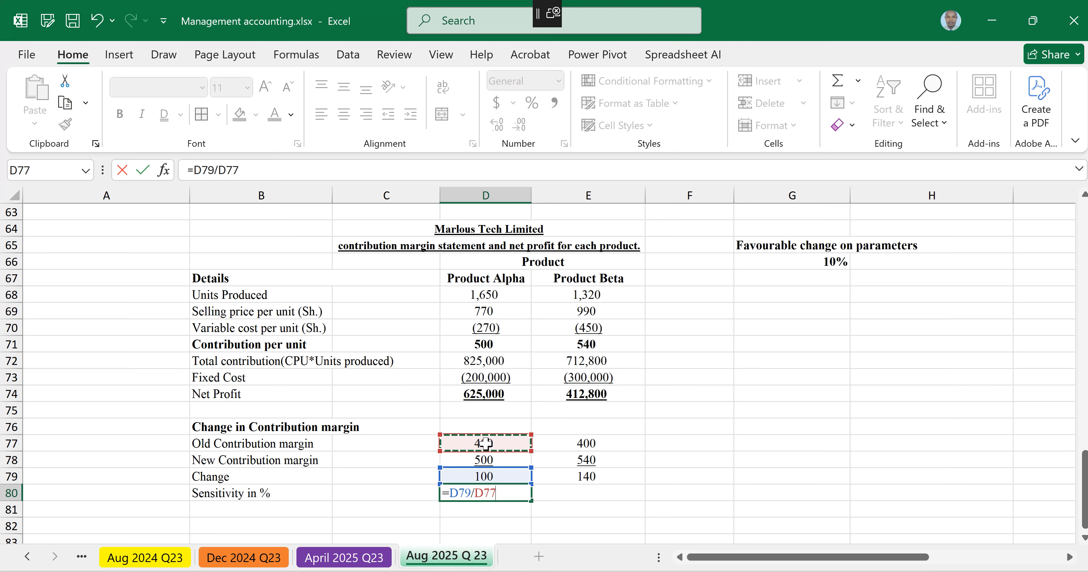
{"action": "key", "text": "Return"}
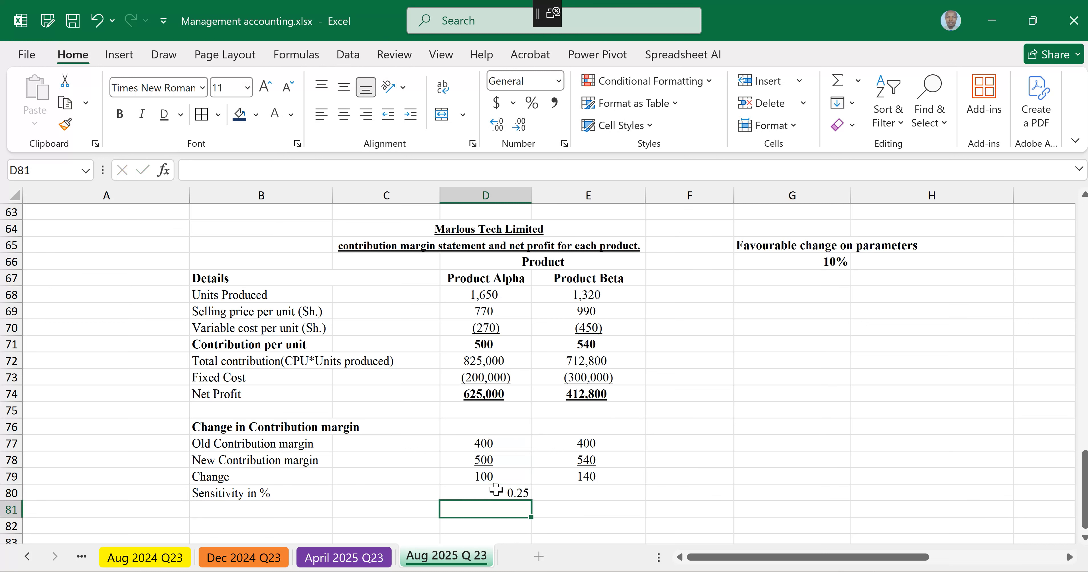
Step: Format D80 as a centred percentage and fill it across to E80 for Product Beta
{"action": "left_click", "coordinate": [496, 490]}
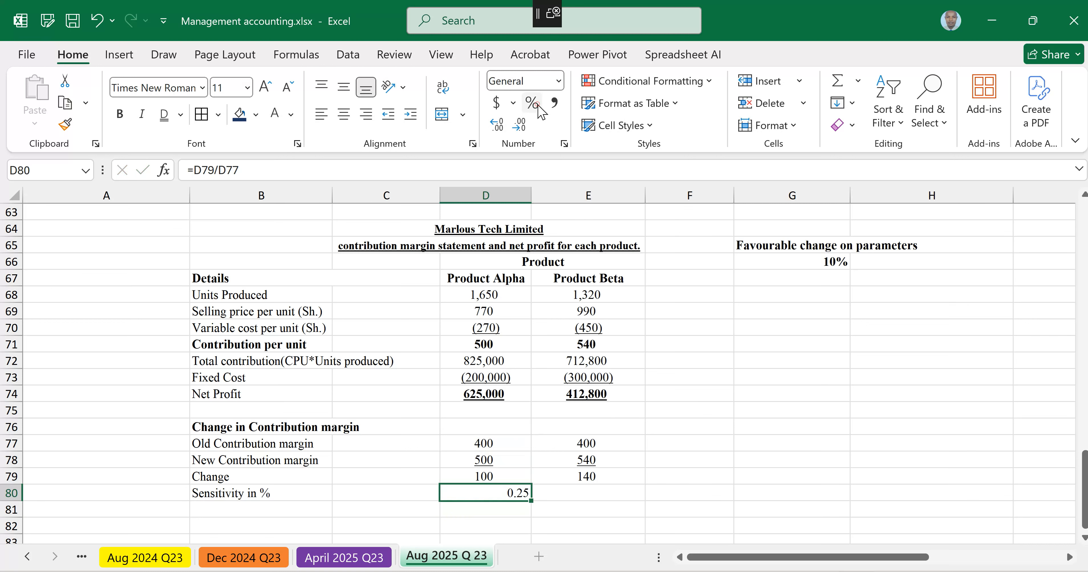
{"action": "left_click", "coordinate": [532, 103]}
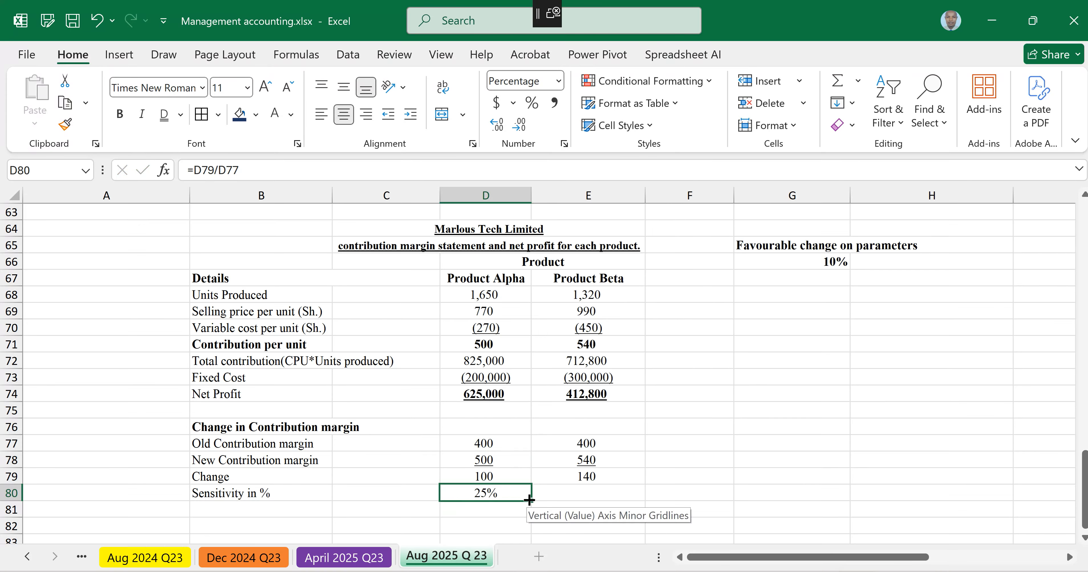
{"action": "left_click_drag", "start_coordinate": [531, 501], "coordinate": [593, 499]}
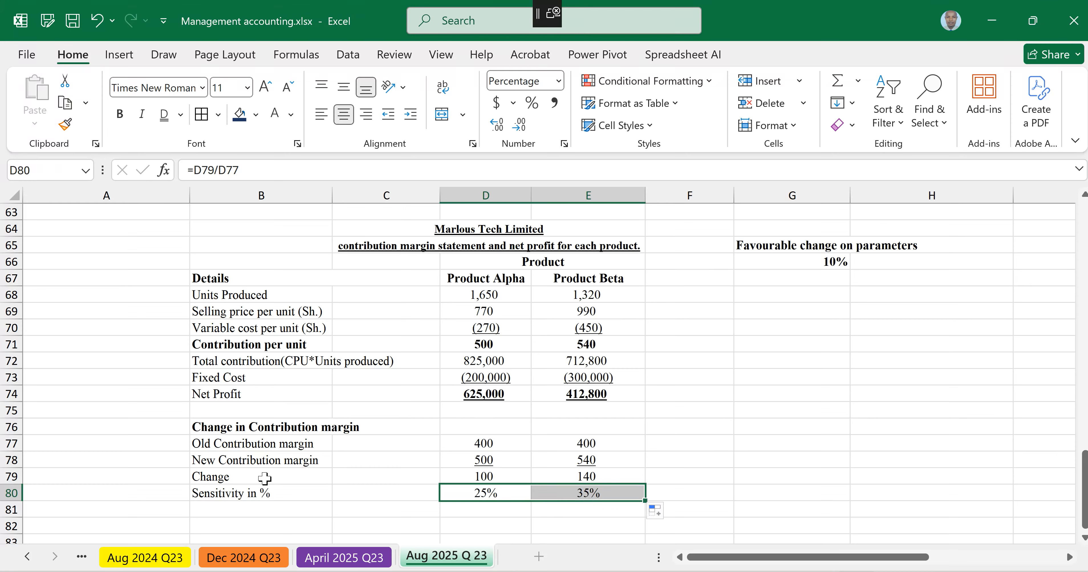
Step: Extend the row label in B79 to read "Change(Increase)"
{"action": "double_click", "coordinate": [232, 479]}
{"action": "type", "text": "("}
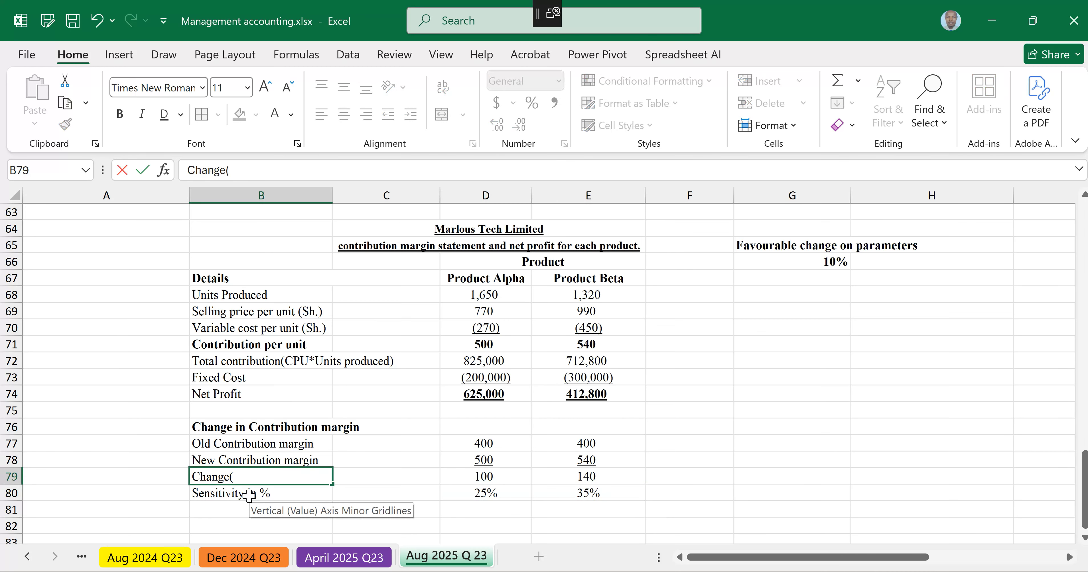
{"action": "type", "text": "Increase)"}
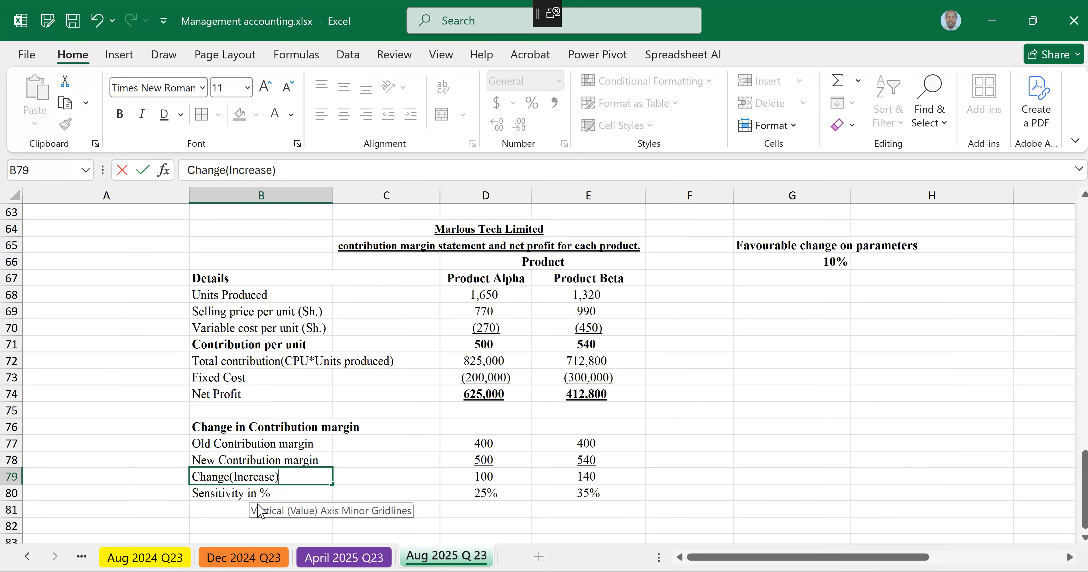
{"action": "left_click", "coordinate": [215, 514]}
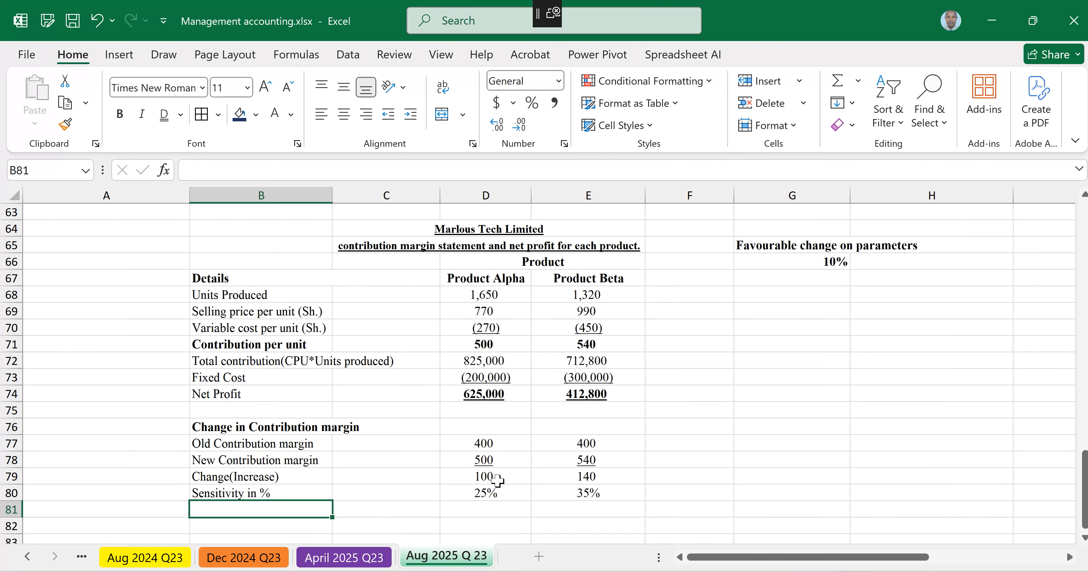
Step: Copy the bold heading from B76 to B82 and reword it as "Change in BEP in Units"
{"action": "key", "text": "Return"}
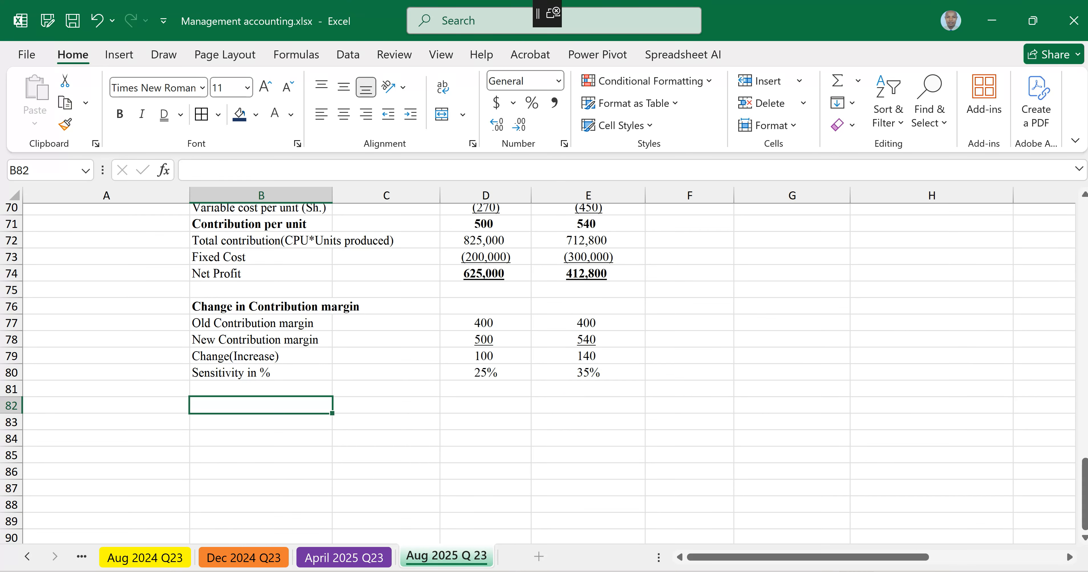
{"action": "left_click", "coordinate": [231, 312]}
{"action": "key", "text": "ctrl+c"}
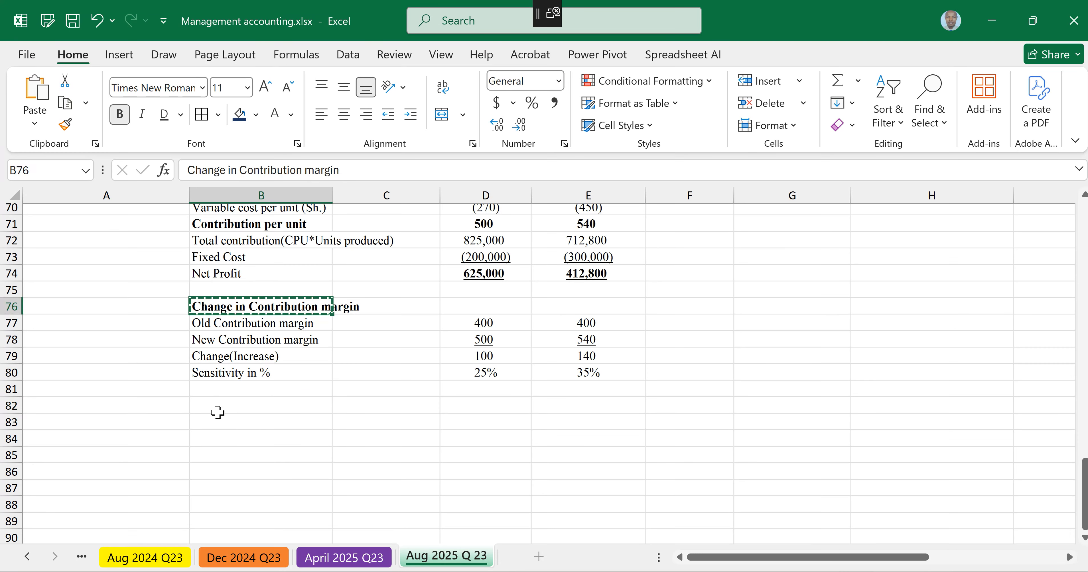
{"action": "left_click", "coordinate": [214, 410]}
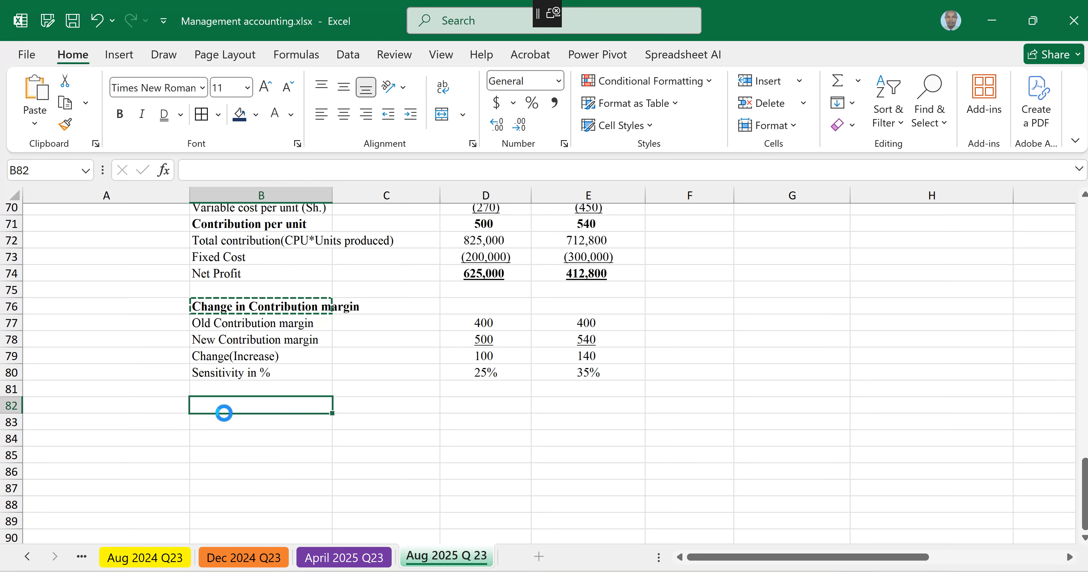
{"action": "key", "text": "ctrl+v"}
{"action": "double_click", "coordinate": [361, 407]}
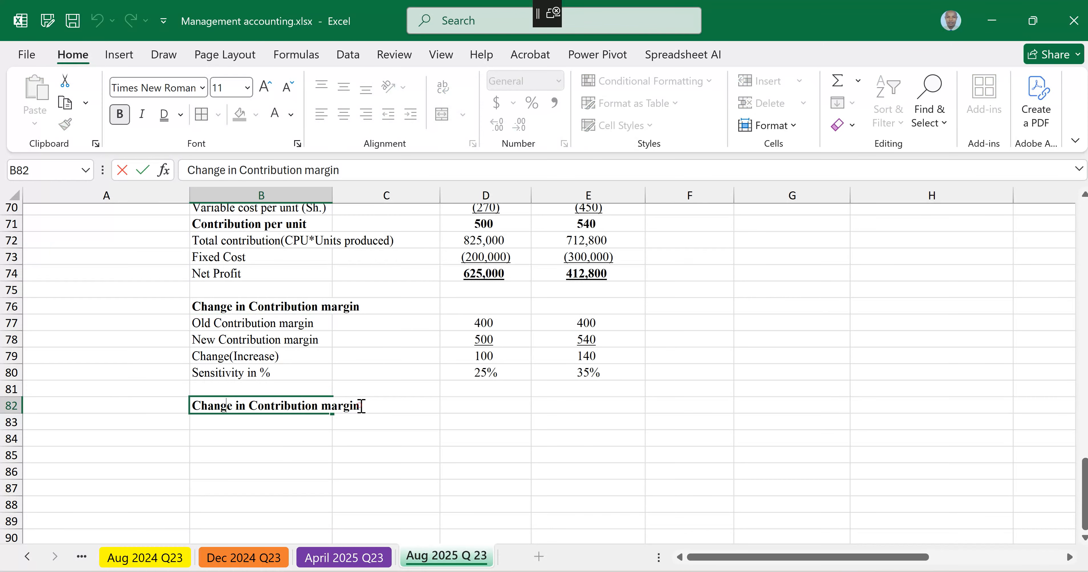
{"action": "left_click_drag", "start_coordinate": [361, 407], "coordinate": [250, 416]}
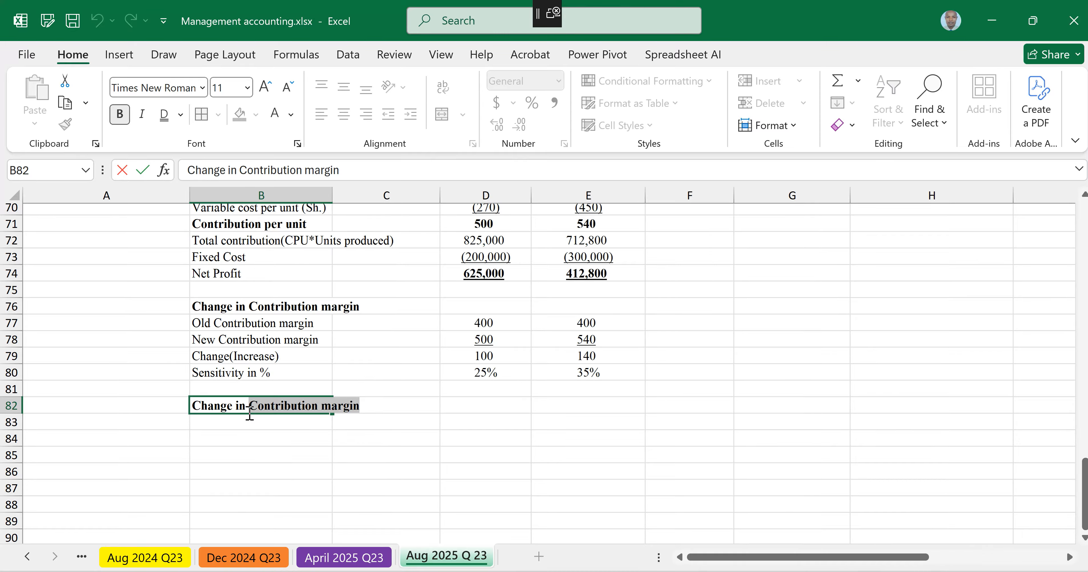
{"action": "type", "text": "BEP in Units"}
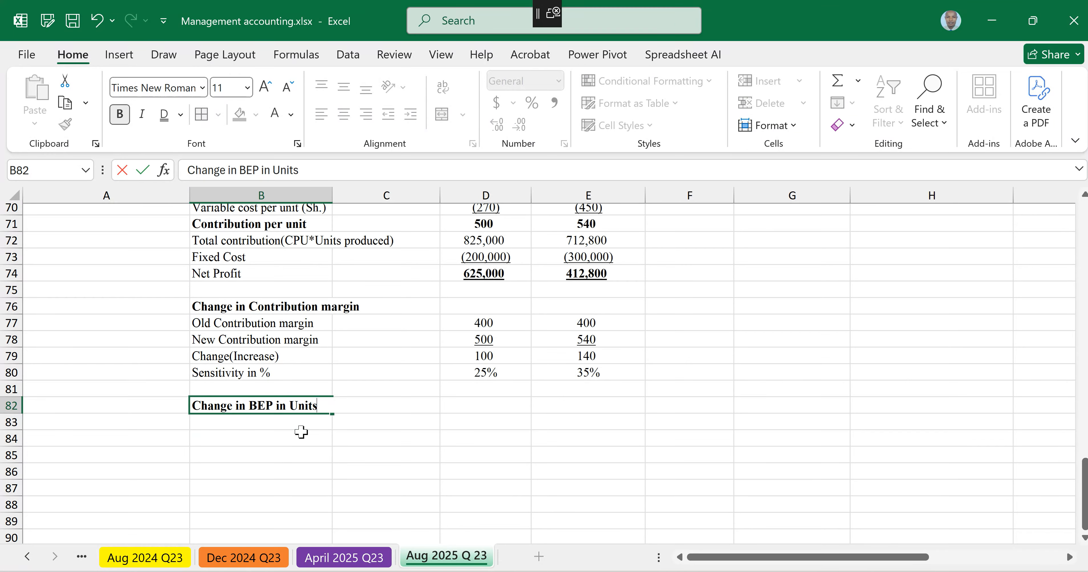
{"action": "left_click", "coordinate": [310, 443]}
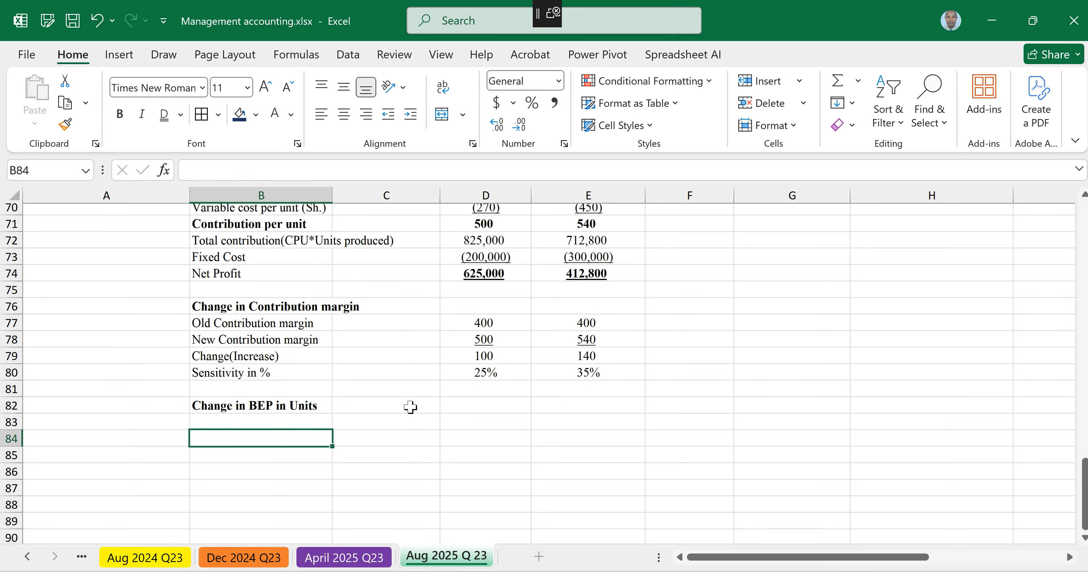
Step: Enter the row label "Old BEP in Units" in B83 under the break-even heading
{"action": "left_click", "coordinate": [223, 420]}
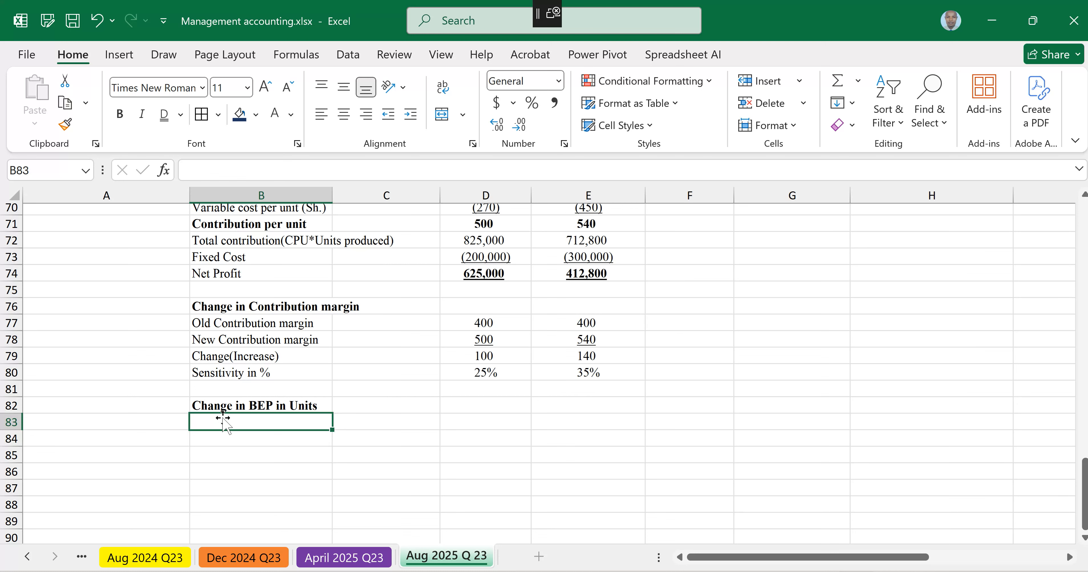
{"action": "type", "text": "OLD"}
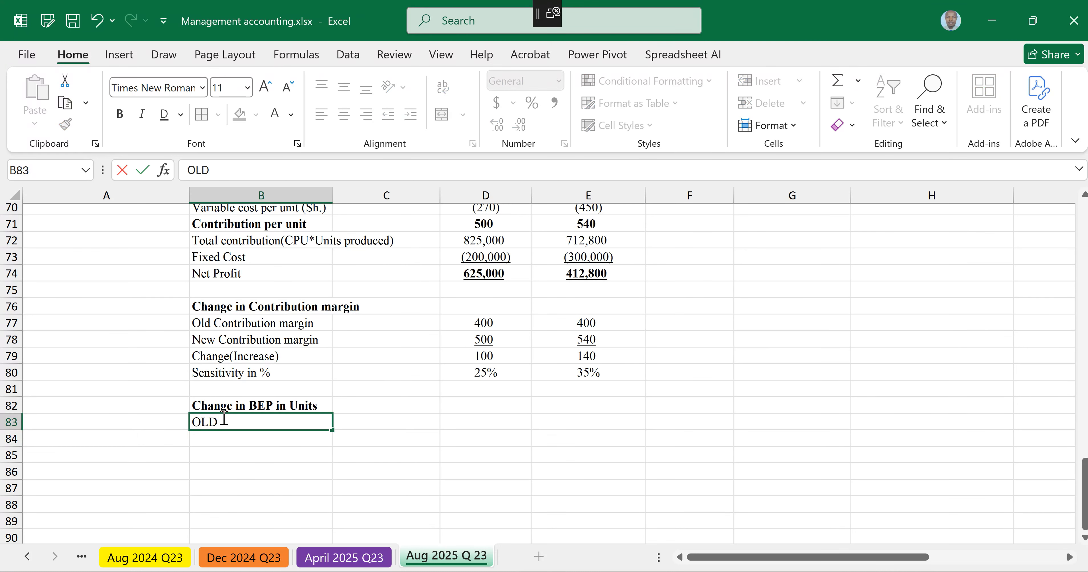
{"action": "key", "text": "BackSpace"}
{"action": "key", "text": "BackSpace"}
{"action": "type", "text": "ld BEP in Units"}
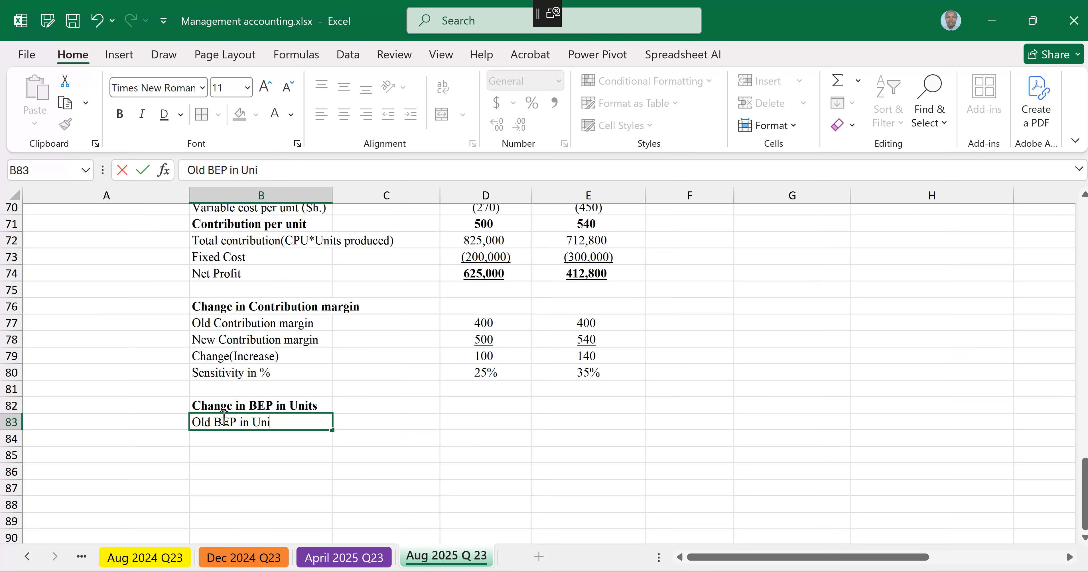
Step: Enter the row label "New BEP in Units" in B84
{"action": "left_click", "coordinate": [233, 439]}
{"action": "type", "text": "New"}
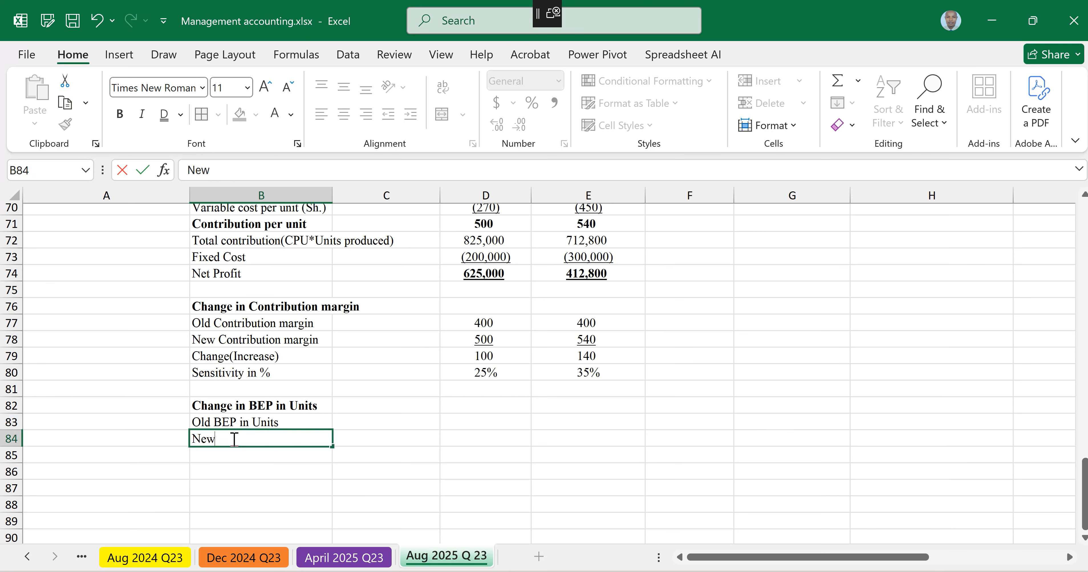
{"action": "type", "text": " BEP in Units"}
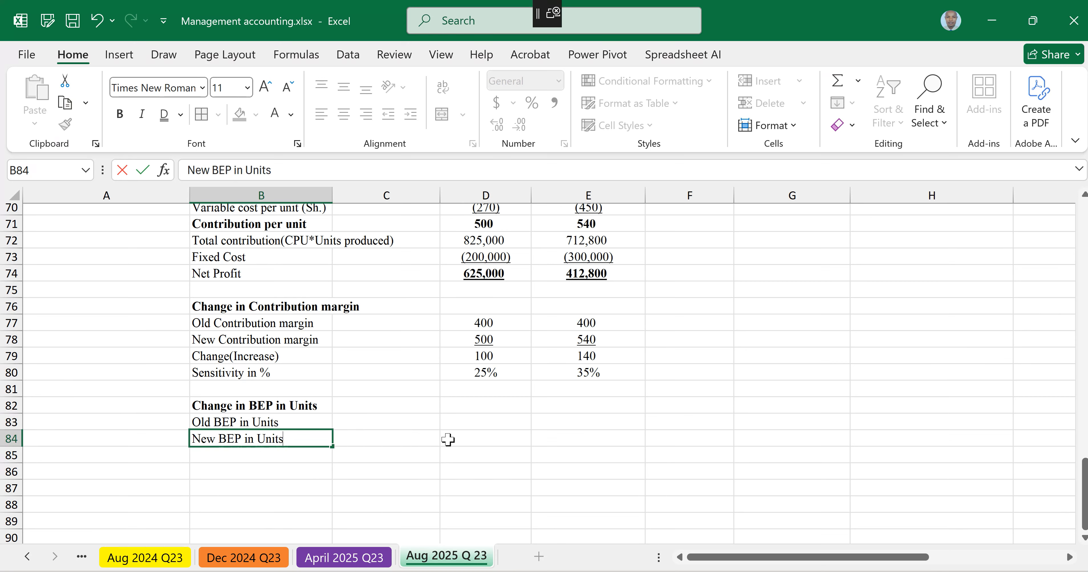
{"action": "left_click", "coordinate": [464, 424]}
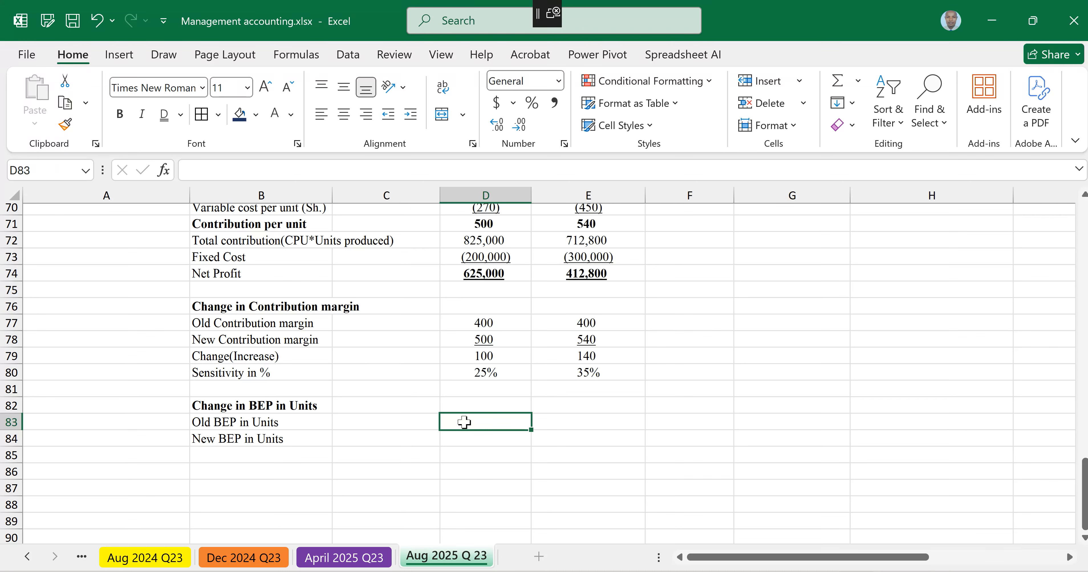
Step: Link the Old BEP in Units cell D83 to Product Alpha's break-even units in D44
{"action": "type", "text": "="}
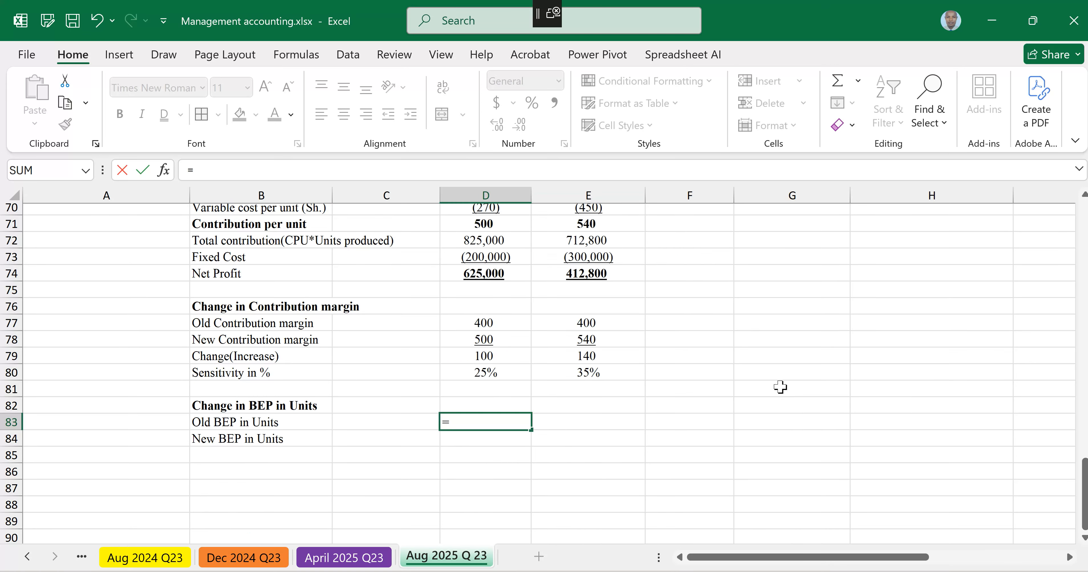
{"action": "scroll", "coordinate": [780, 387], "scroll_direction": "up", "scroll_amount": 4}
{"action": "scroll", "coordinate": [780, 387], "scroll_direction": "up", "scroll_amount": 3}
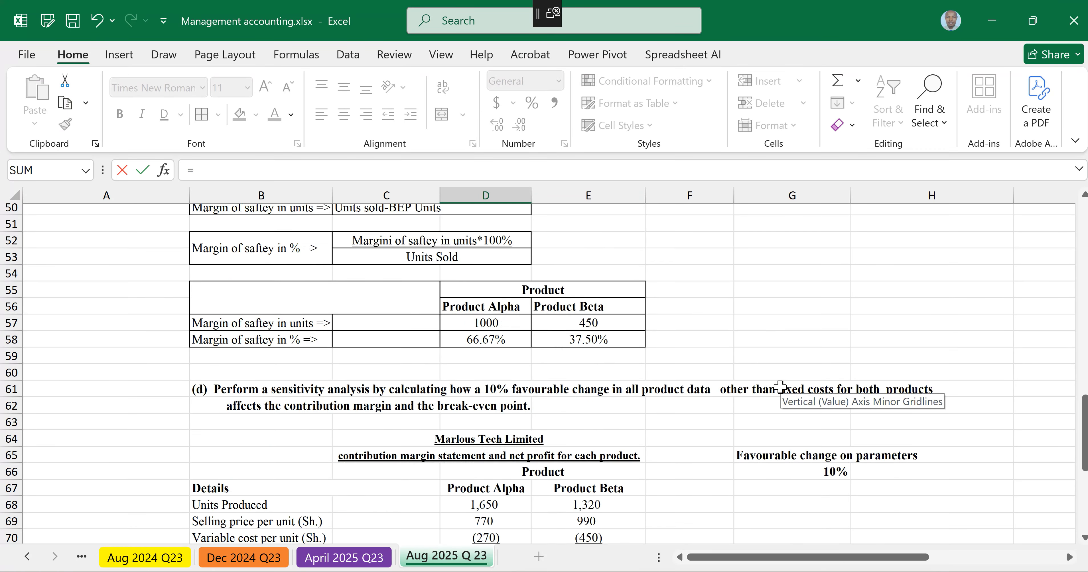
{"action": "scroll", "coordinate": [423, 329], "scroll_direction": "up", "scroll_amount": 1}
{"action": "scroll", "coordinate": [483, 294], "scroll_direction": "up", "scroll_amount": 3}
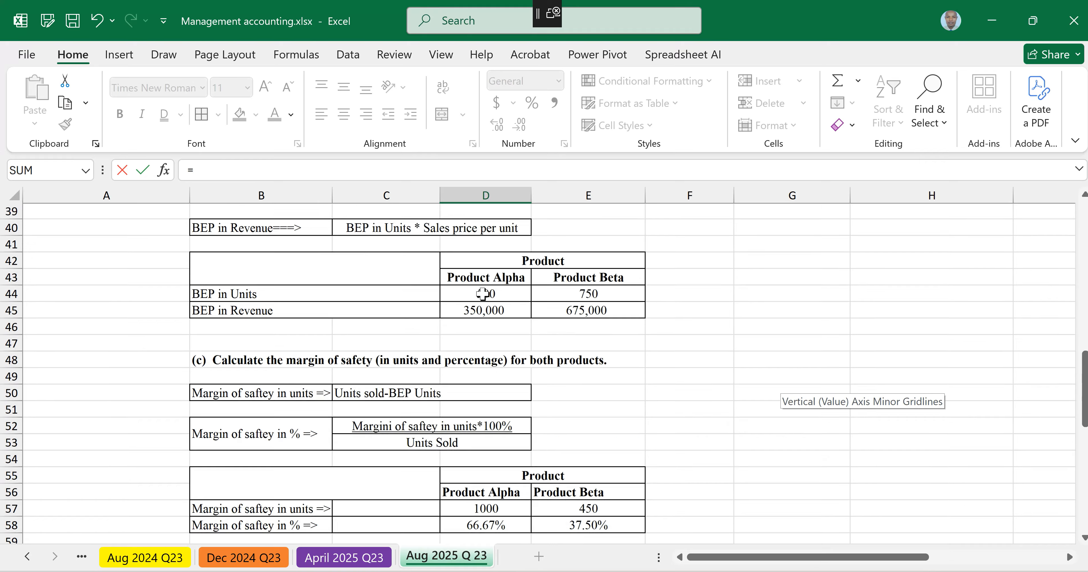
{"action": "scroll", "coordinate": [482, 294], "scroll_direction": "up", "scroll_amount": 1}
{"action": "left_click", "coordinate": [483, 307]}
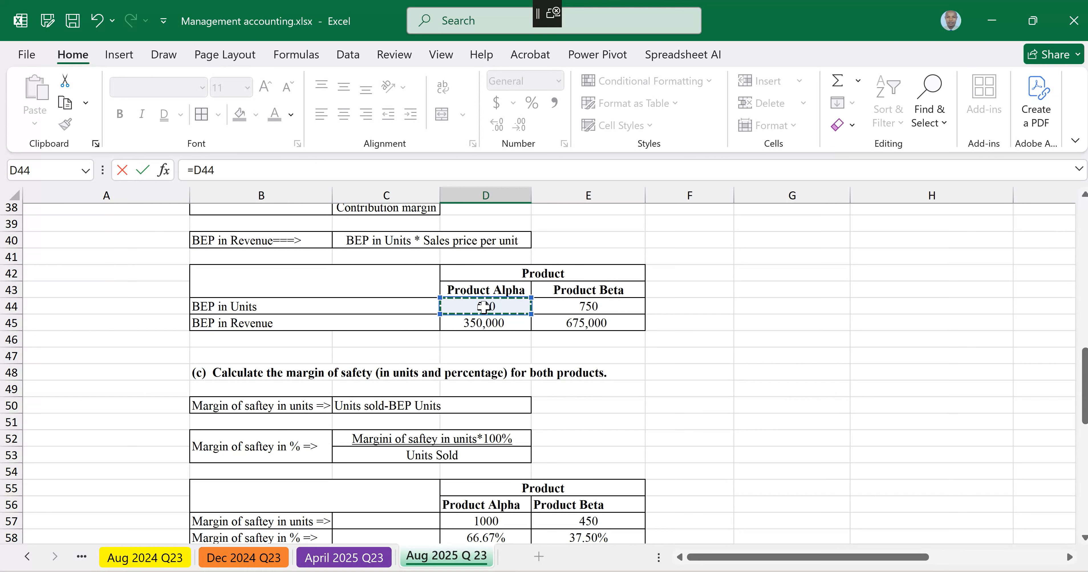
{"action": "key", "text": "Return"}
Step: Copy the D83 formula across to E83 for Product Beta and centre both cells
{"action": "left_click", "coordinate": [525, 445]}
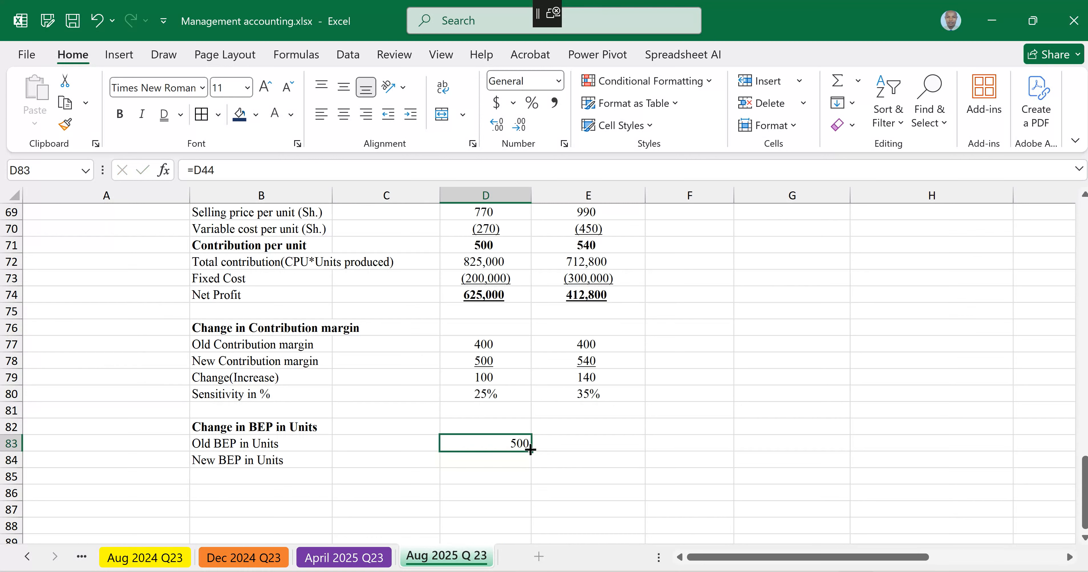
{"action": "left_click", "coordinate": [593, 448], "text": "shift"}
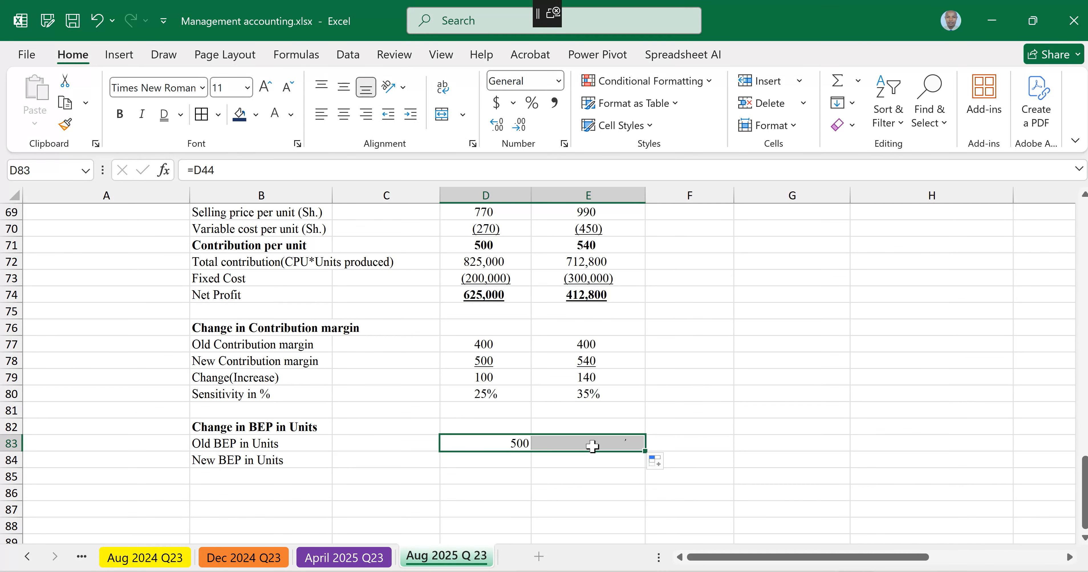
{"action": "key", "text": "ctrl+r"}
{"action": "left_click", "coordinate": [344, 114]}
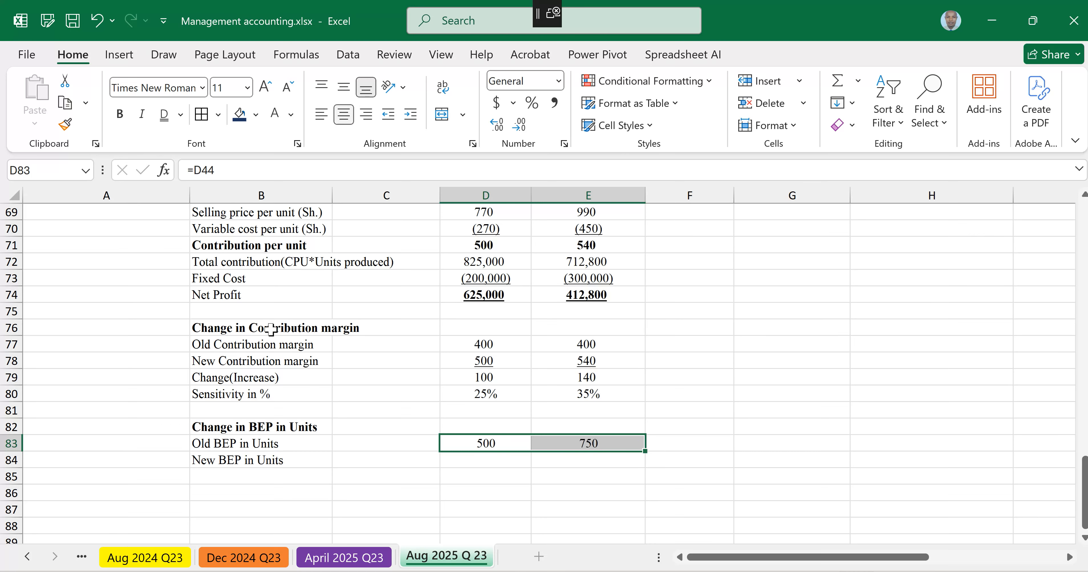
Step: Calculate Alpha's New BEP in Units in D84 as fixed cost over contribution per unit with =-D73/D71
{"action": "left_click", "coordinate": [484, 460]}
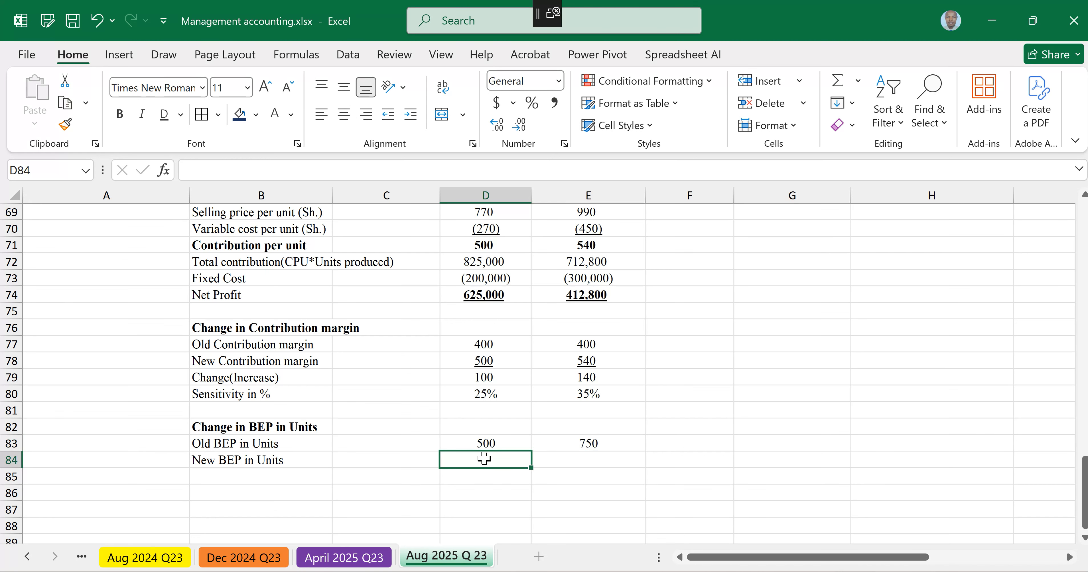
{"action": "type", "text": "=-"}
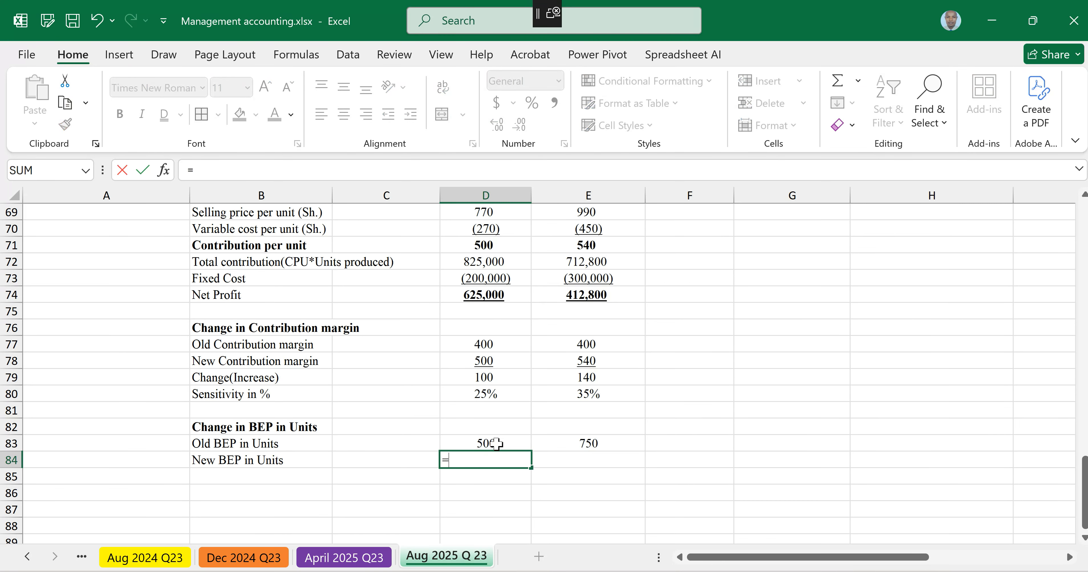
{"action": "left_click", "coordinate": [484, 279]}
{"action": "type", "text": "/"}
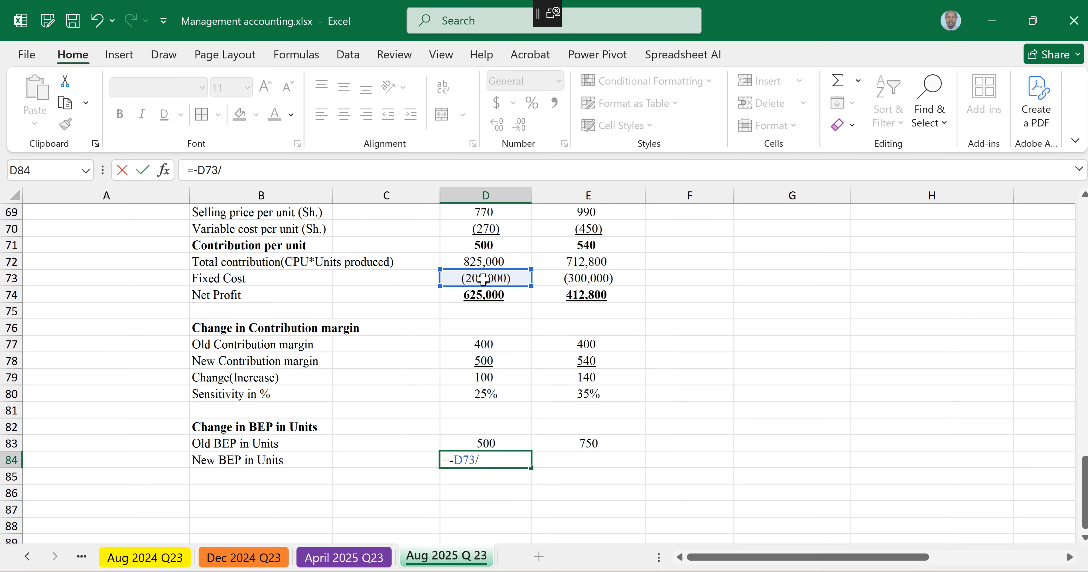
{"action": "left_click", "coordinate": [483, 245]}
{"action": "key", "text": "Return"}
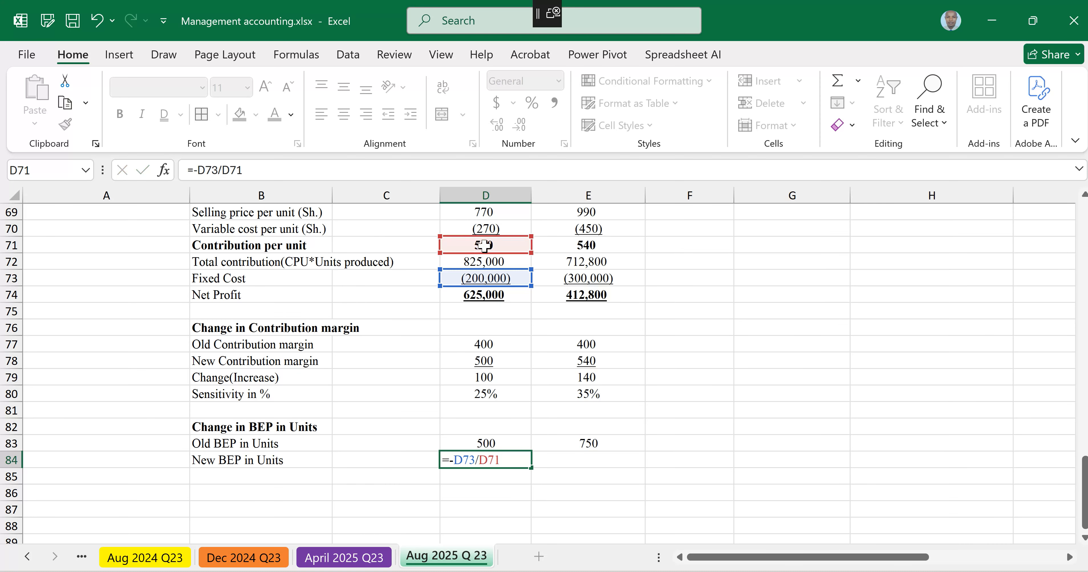
Step: Centre the new break-even figure in D84 and fill its formula across to E84
{"action": "left_click", "coordinate": [498, 461]}
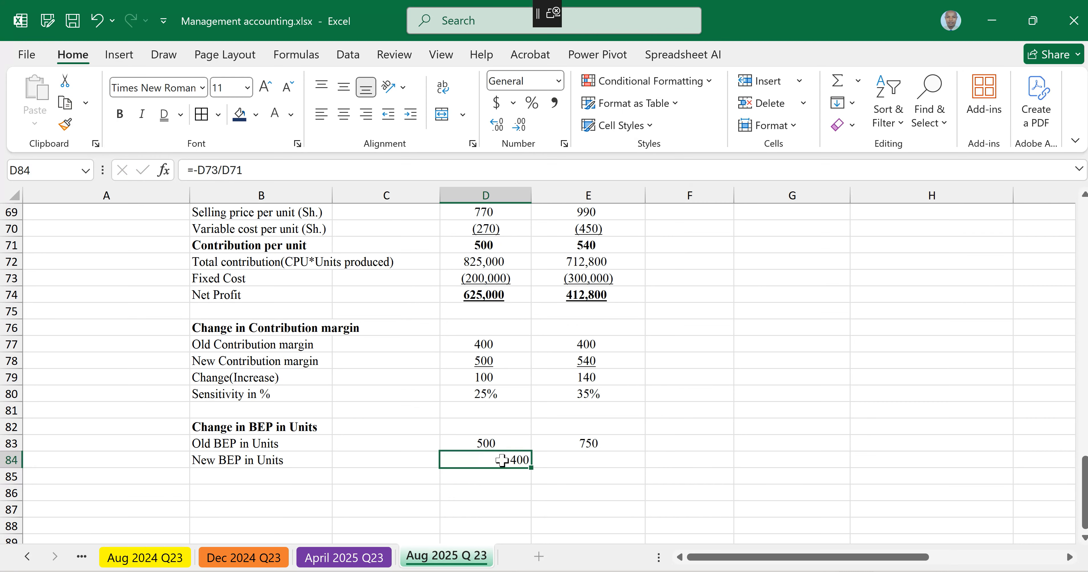
{"action": "left_click", "coordinate": [358, 120]}
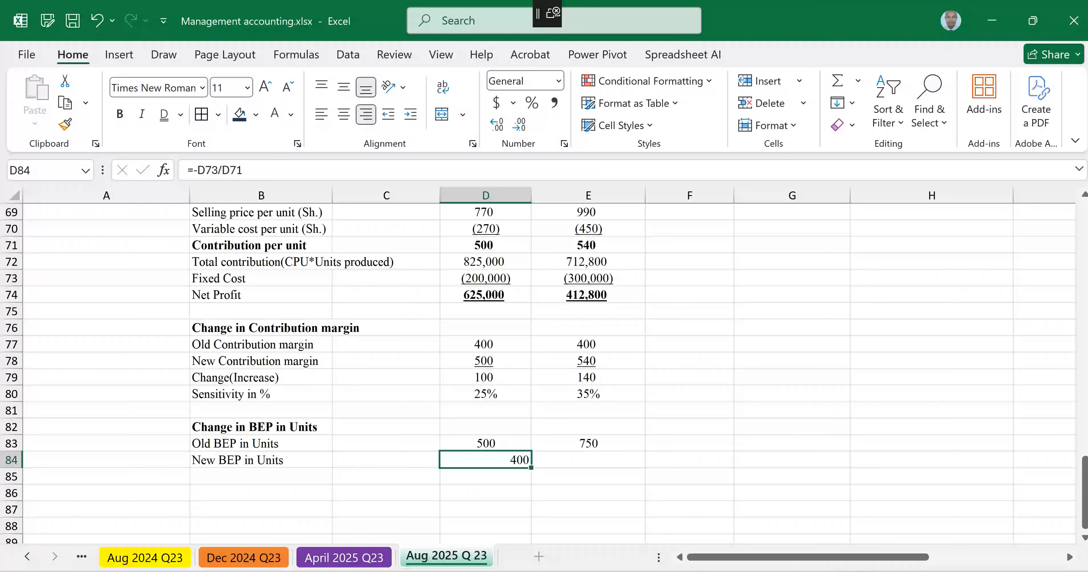
{"action": "left_click", "coordinate": [345, 119]}
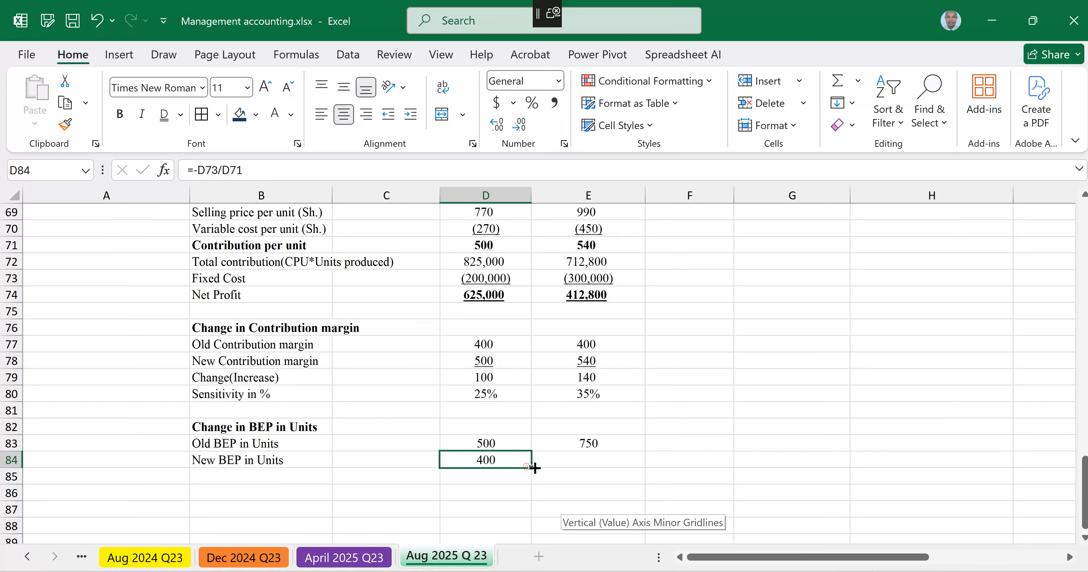
{"action": "left_click_drag", "start_coordinate": [531, 468], "coordinate": [601, 466]}
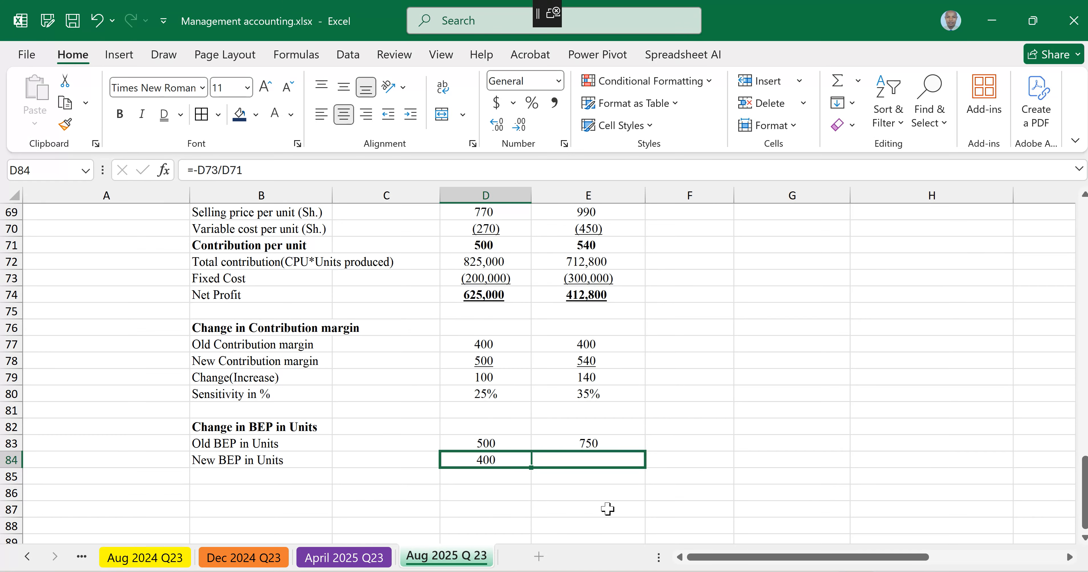
Step: Format E84 to show no decimal places and underline the New BEP figures in D84:E84
{"action": "left_click", "coordinate": [588, 462]}
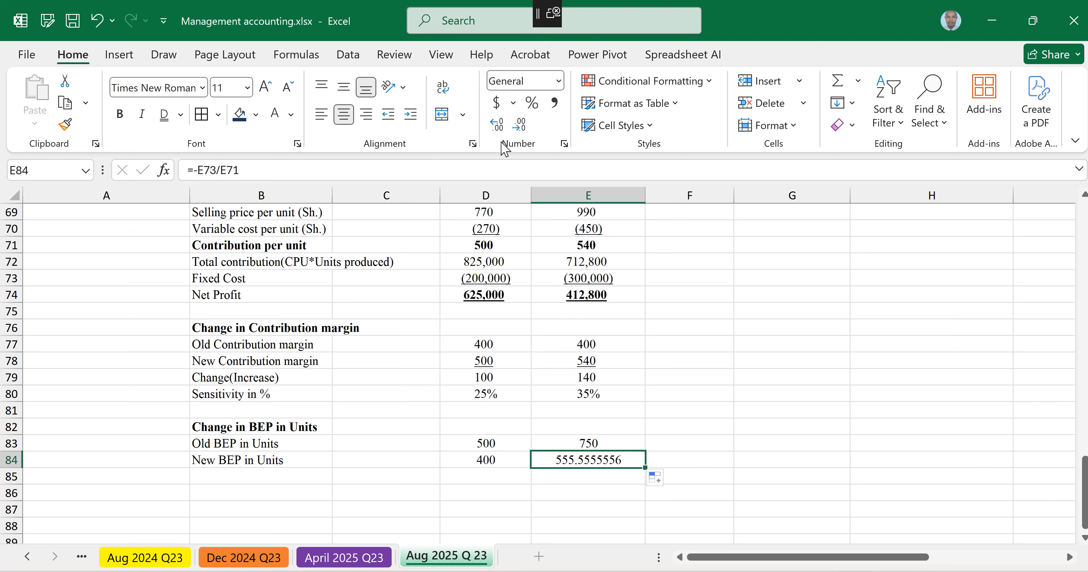
{"action": "left_click", "coordinate": [524, 129]}
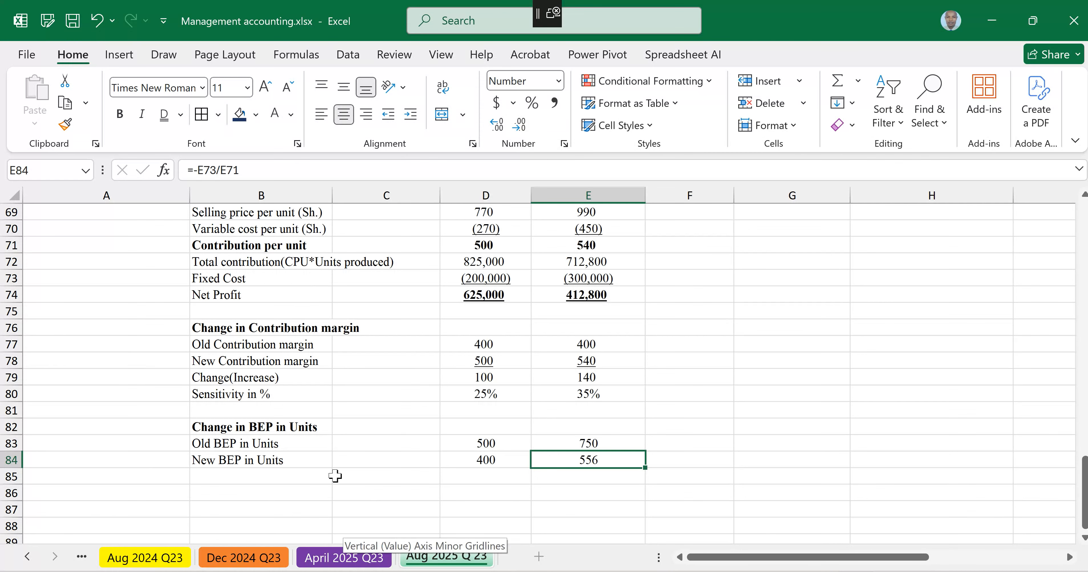
{"action": "left_click_drag", "start_coordinate": [486, 460], "coordinate": [579, 460]}
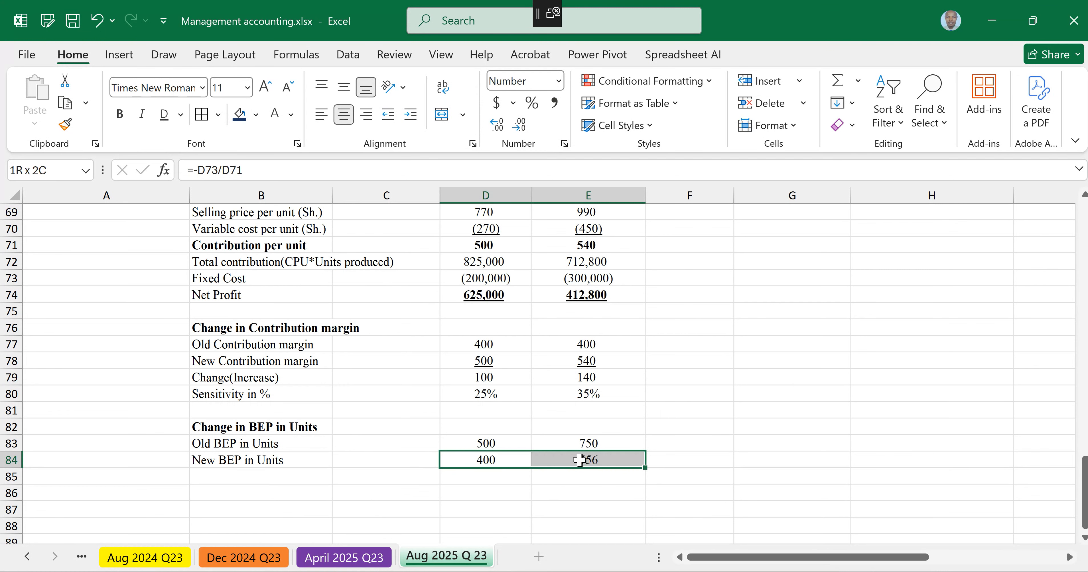
{"action": "key", "text": "ctrl+u"}
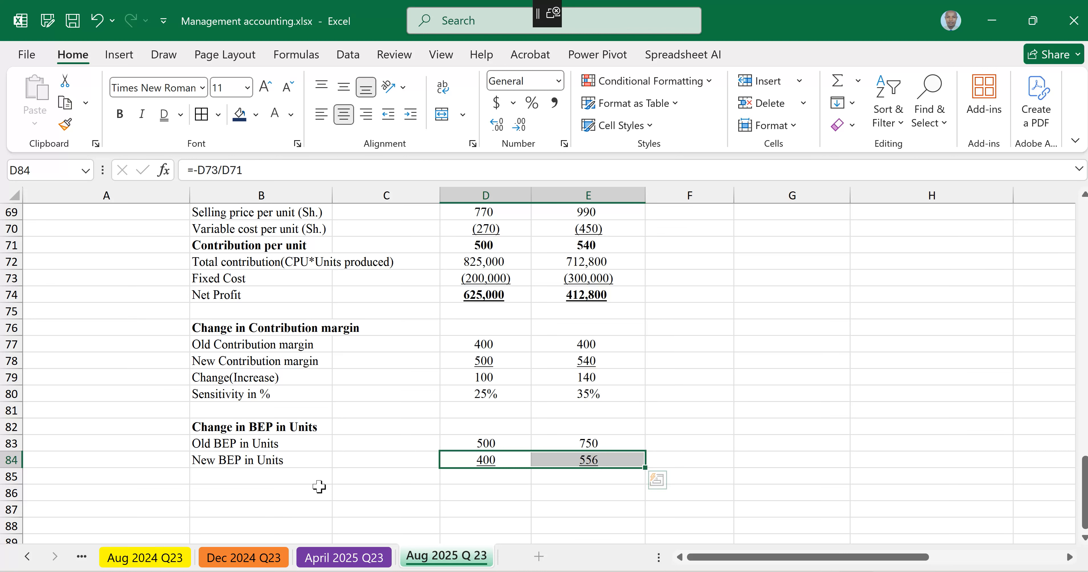
Step: Link label cell B85 to the "Change(Increase)" label in B79
{"action": "left_click", "coordinate": [222, 471]}
{"action": "type", "text": "="}
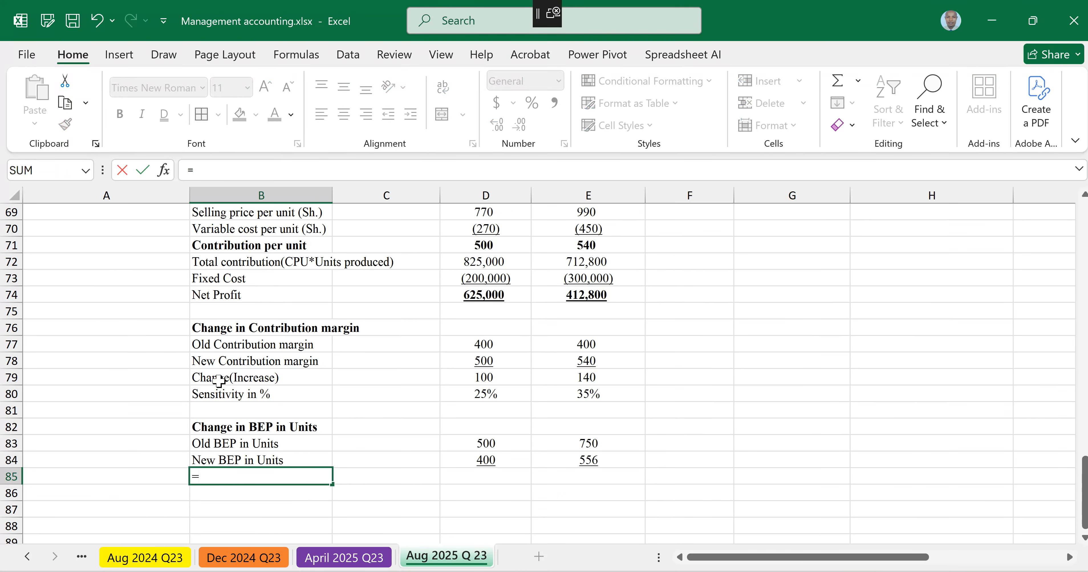
{"action": "left_click", "coordinate": [218, 380]}
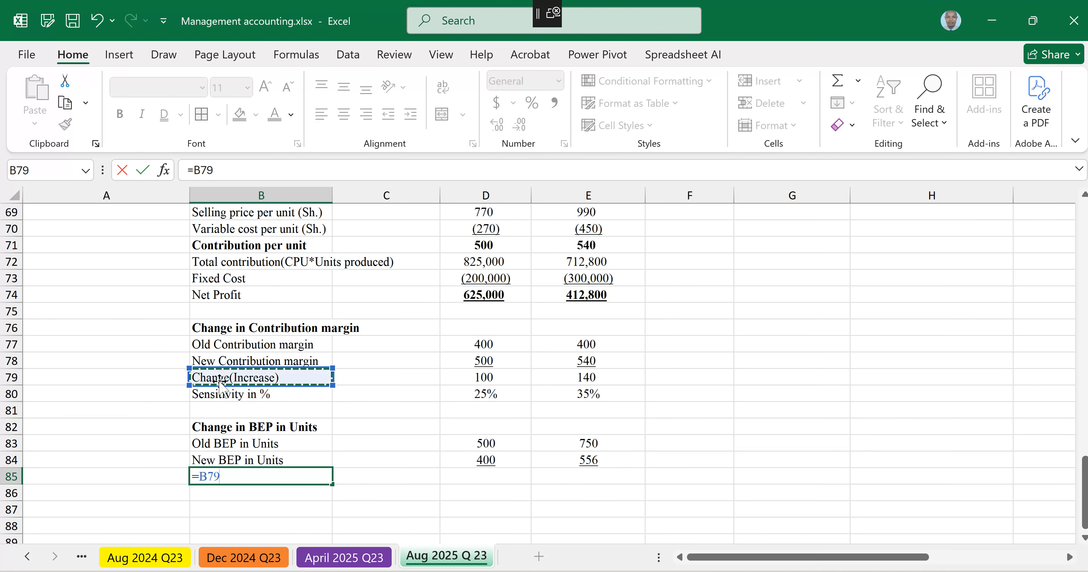
{"action": "key", "text": "Return"}
Step: Replace the content of B85 with the row label "Change(Decrease)"
{"action": "left_click", "coordinate": [263, 477]}
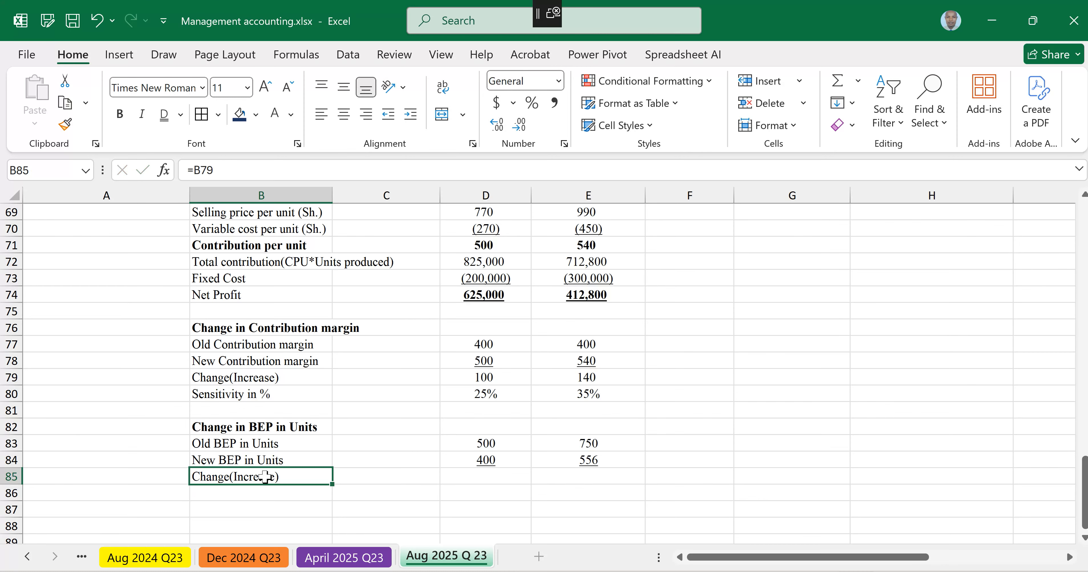
{"action": "type", "text": "Change("}
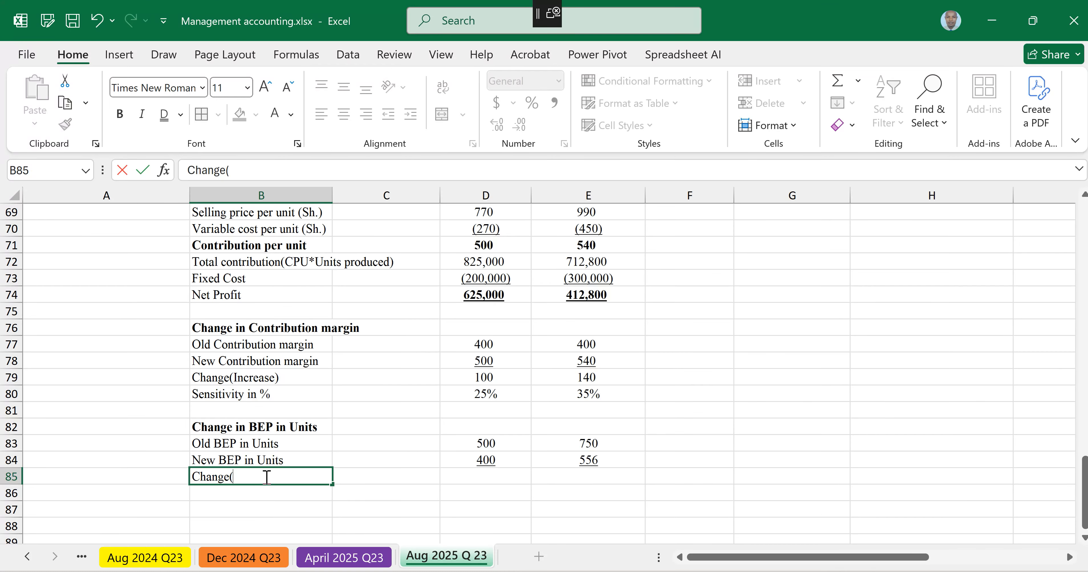
{"action": "type", "text": "Decrease"}
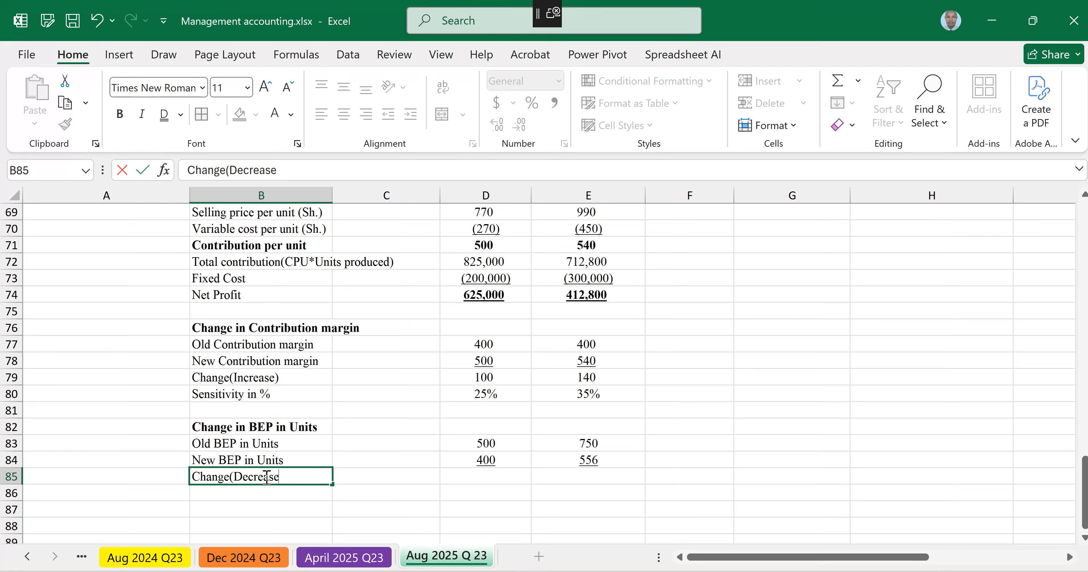
{"action": "type", "text": ")"}
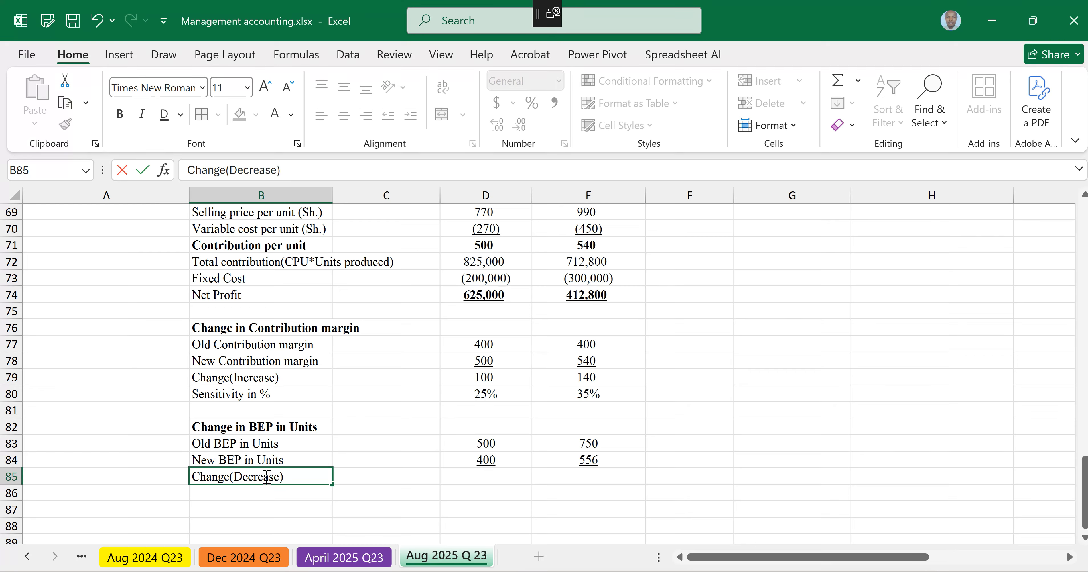
Step: Calculate Alpha's change in break-even units in D85 as new minus old with =D84-D83
{"action": "left_click", "coordinate": [491, 475]}
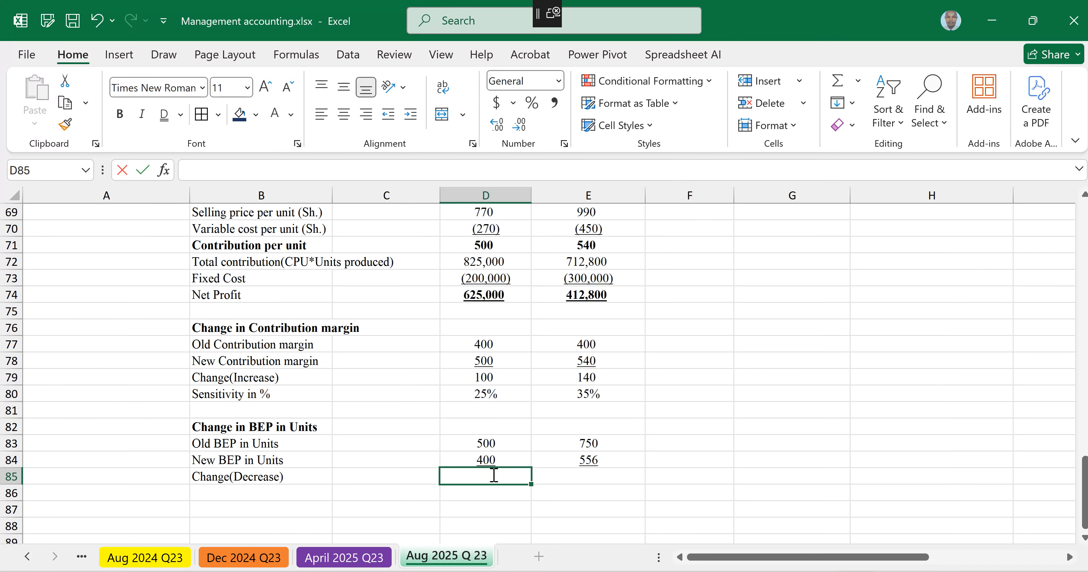
{"action": "type", "text": "="}
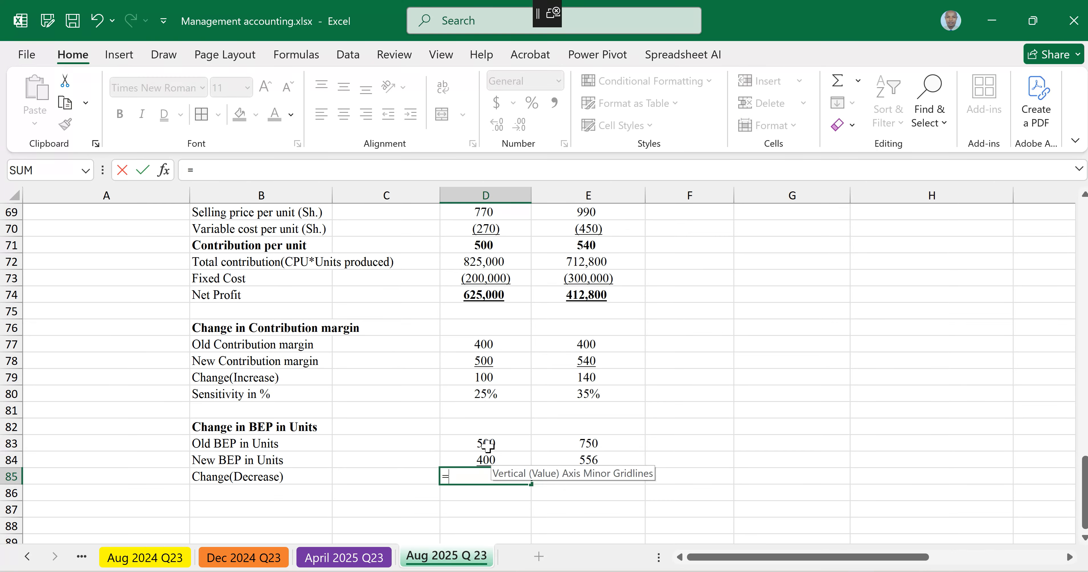
{"action": "left_click", "coordinate": [488, 444]}
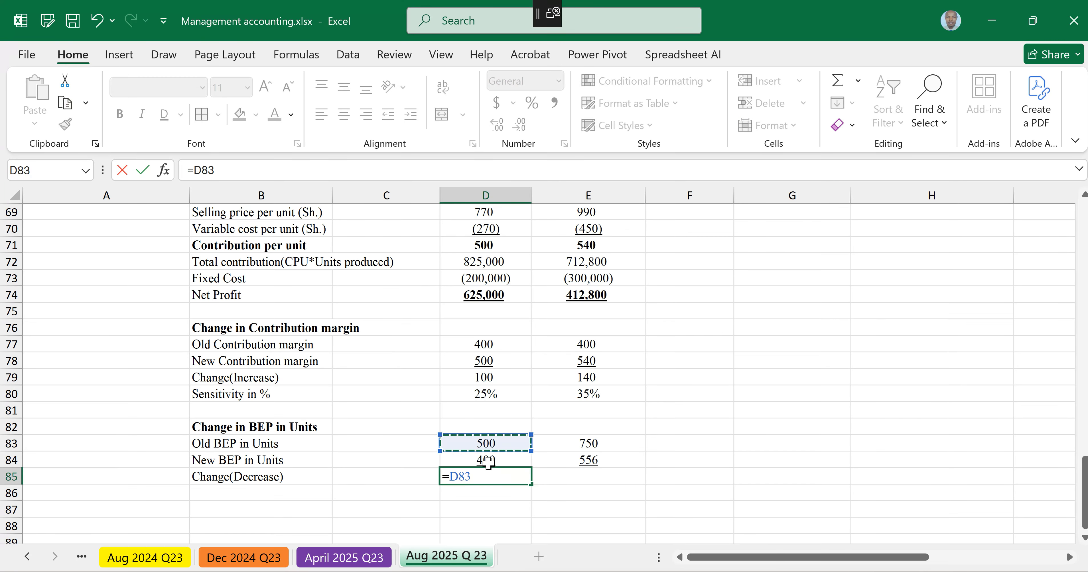
{"action": "left_click", "coordinate": [487, 462]}
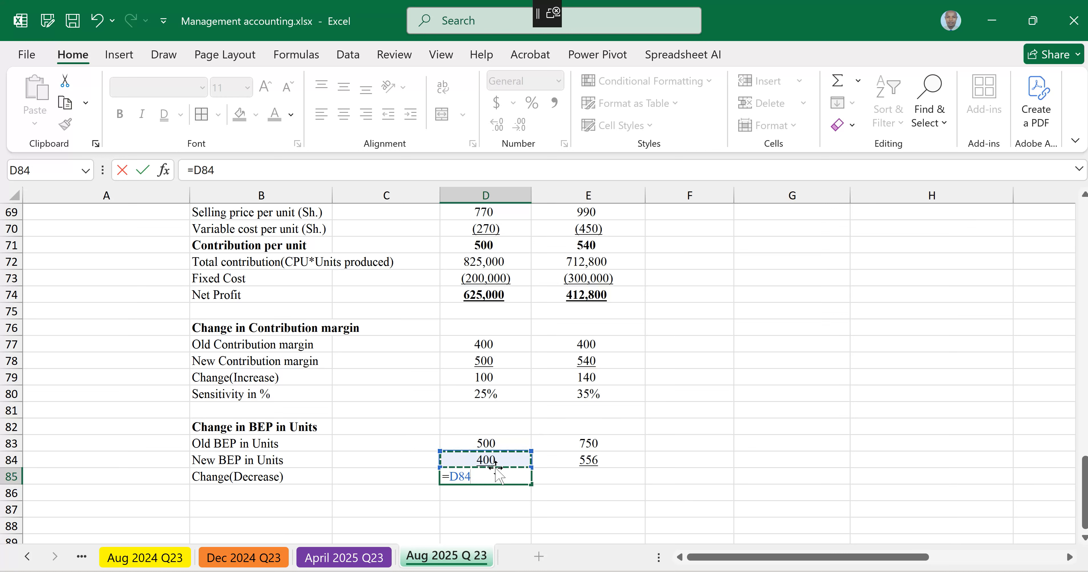
{"action": "type", "text": "-"}
{"action": "left_click", "coordinate": [481, 442]}
{"action": "key", "text": "Return"}
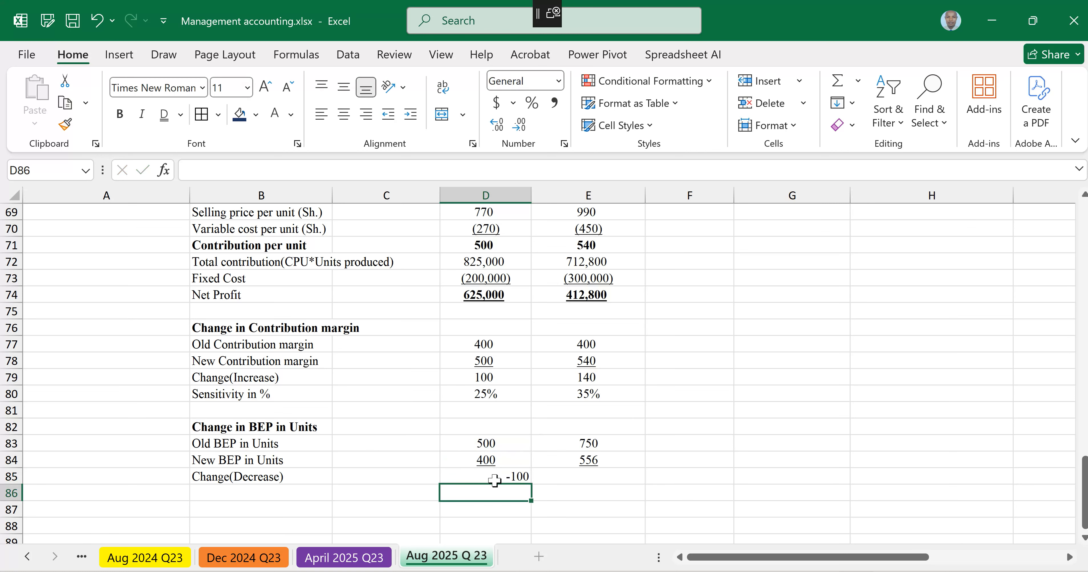
Step: Centre the change figure in D85 and fill its formula across to E85 for Product Beta
{"action": "left_click", "coordinate": [488, 477]}
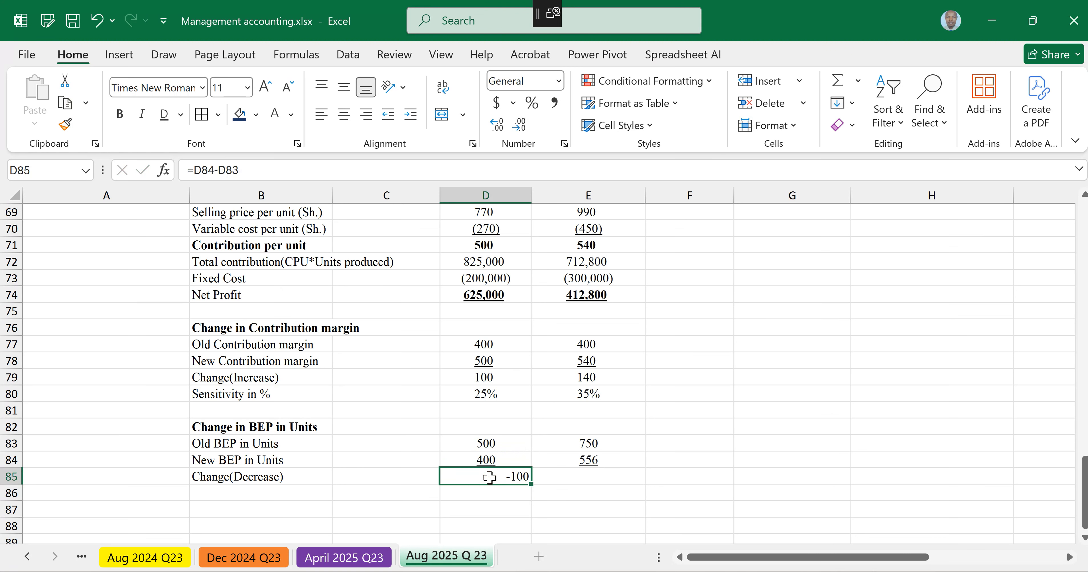
{"action": "left_click", "coordinate": [343, 117]}
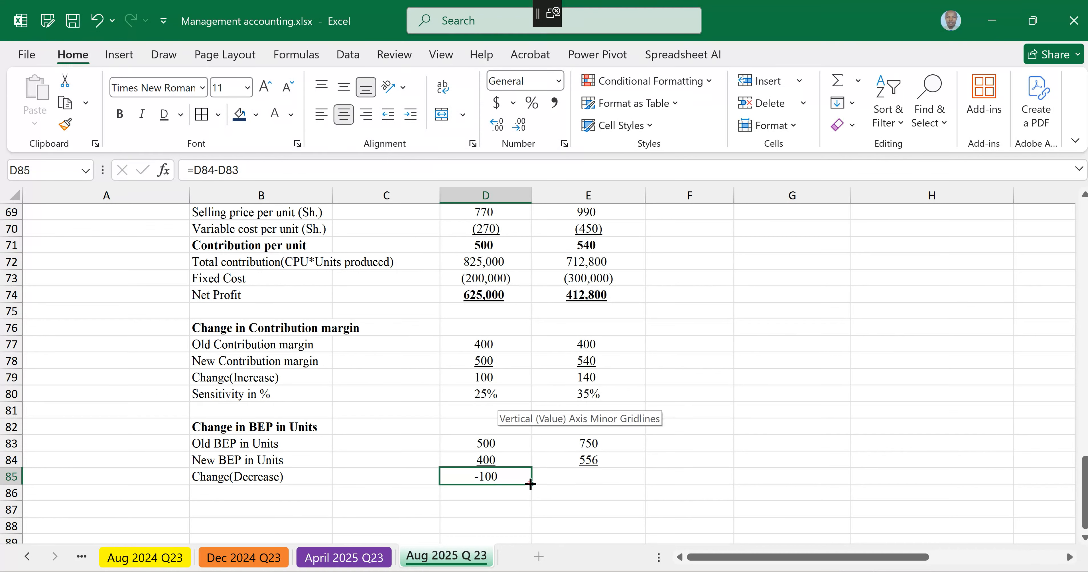
{"action": "left_click_drag", "start_coordinate": [531, 485], "coordinate": [589, 478]}
Step: Format Beta's break-even change in E85 to show no decimal places
{"action": "left_click", "coordinate": [589, 478]}
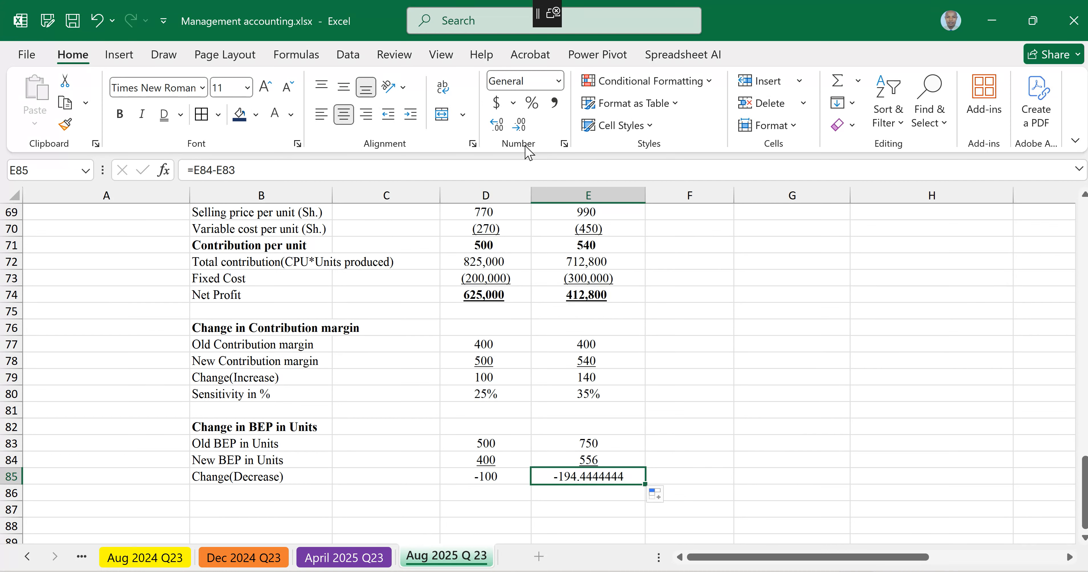
{"action": "left_click", "coordinate": [521, 125]}
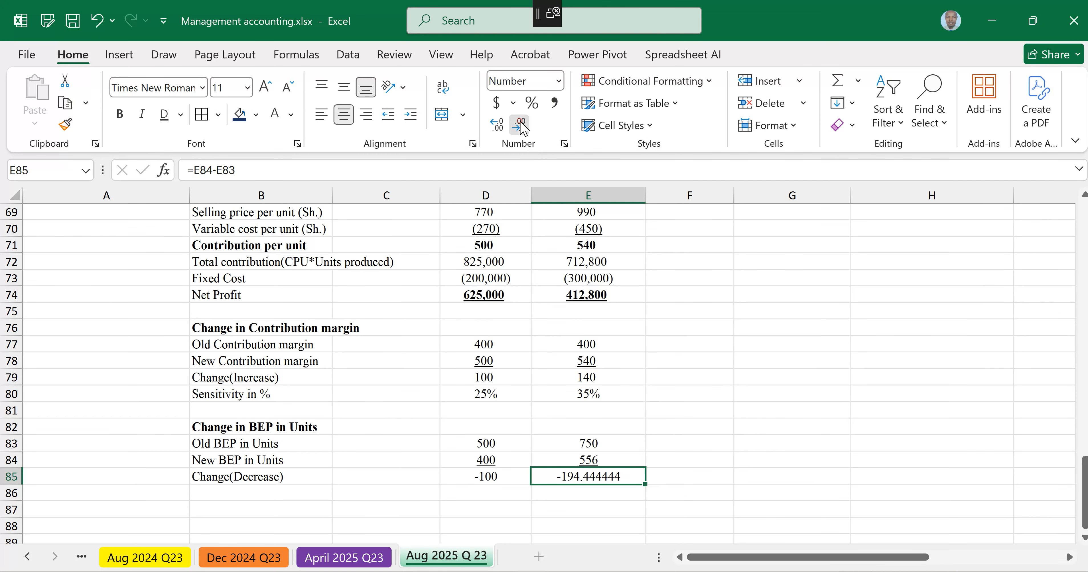
{"action": "left_click", "coordinate": [521, 126]}
{"action": "left_click", "coordinate": [521, 126]}
{"action": "left_click", "coordinate": [521, 126]}
{"action": "left_click", "coordinate": [521, 125]}
{"action": "left_click", "coordinate": [521, 126]}
{"action": "left_click", "coordinate": [521, 125]}
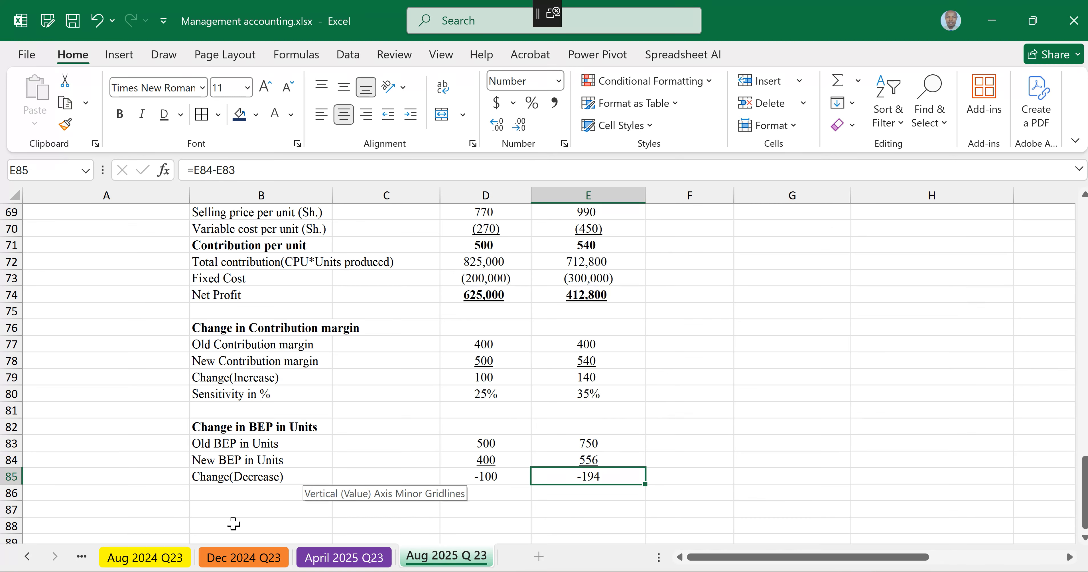
Step: Fill B86 with the "Sensitivity in %" label by referencing B80
{"action": "left_click", "coordinate": [211, 490]}
{"action": "type", "text": "="}
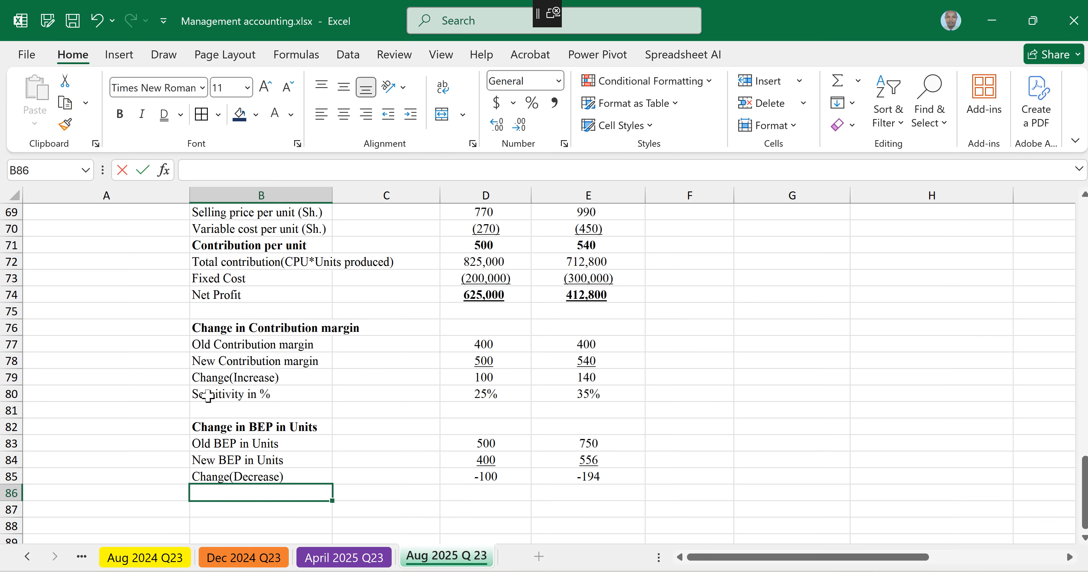
{"action": "left_click", "coordinate": [207, 396]}
{"action": "key", "text": "Return"}
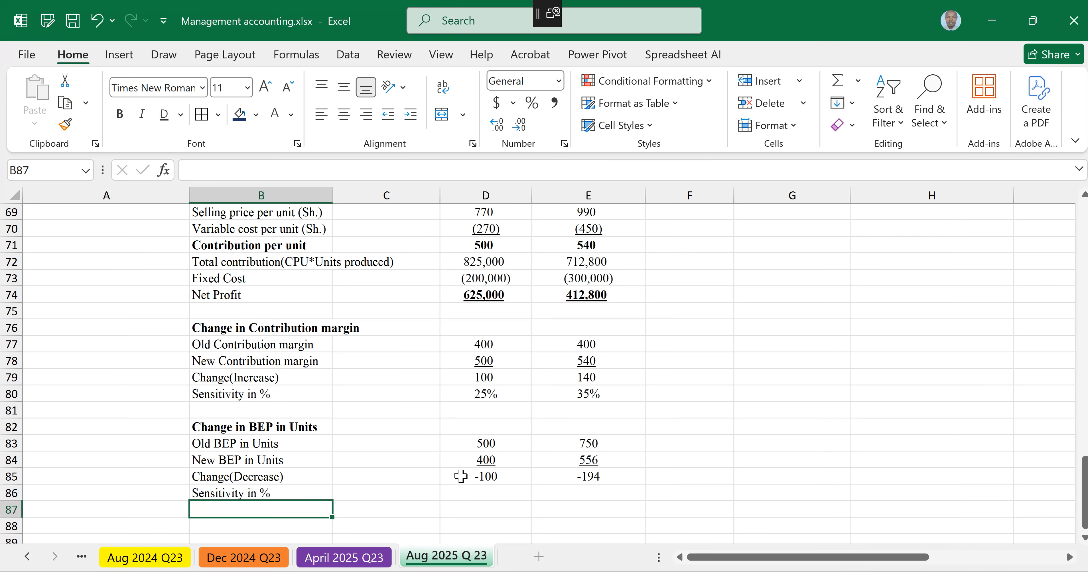
Step: Calculate Alpha's break-even units sensitivity in D86 as the change over the old figure with =D85/D83
{"action": "left_click", "coordinate": [493, 489]}
{"action": "scroll", "coordinate": [494, 489], "scroll_direction": "down", "scroll_amount": 1}
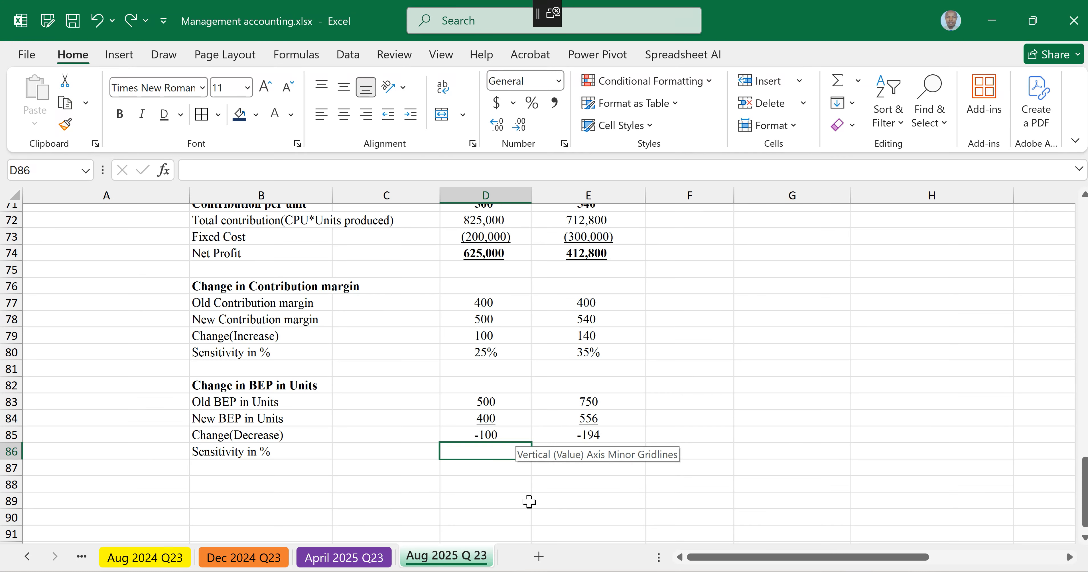
{"action": "type", "text": "="}
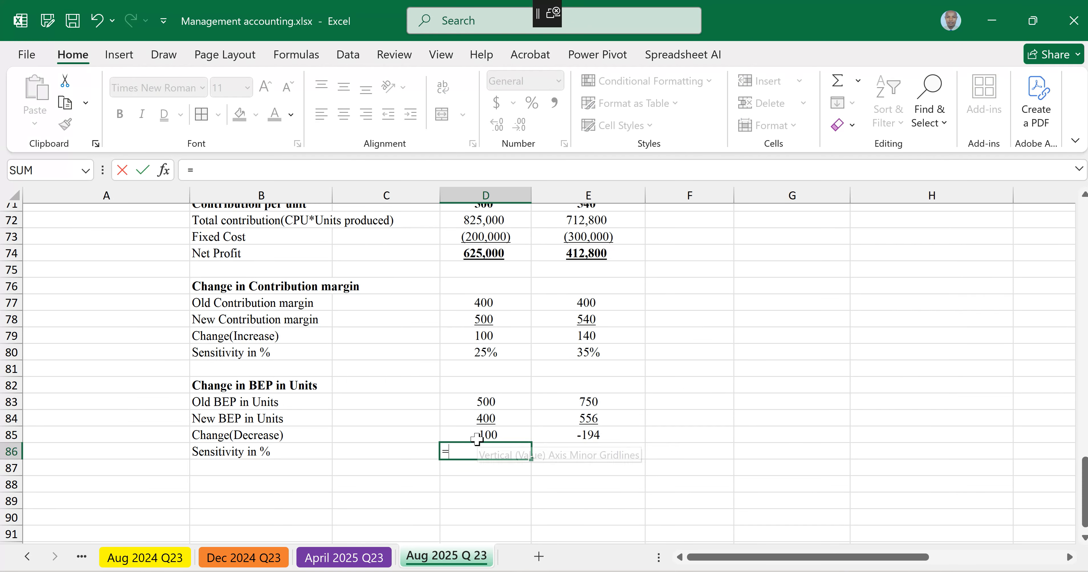
{"action": "left_click", "coordinate": [478, 439]}
{"action": "type", "text": "/"}
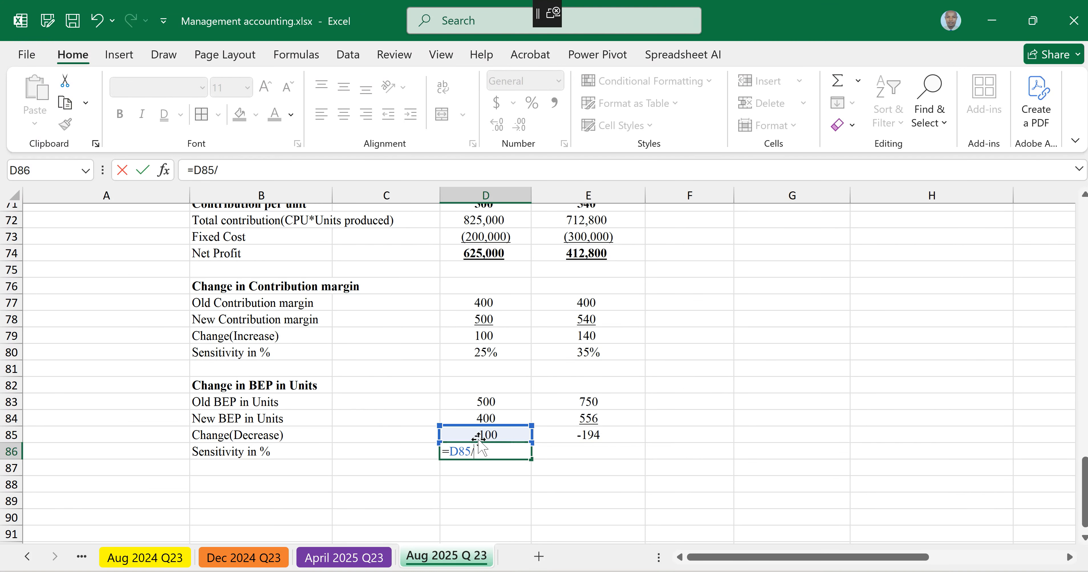
{"action": "key", "text": "Up"}
{"action": "key", "text": "Up"}
{"action": "key", "text": "Up"}
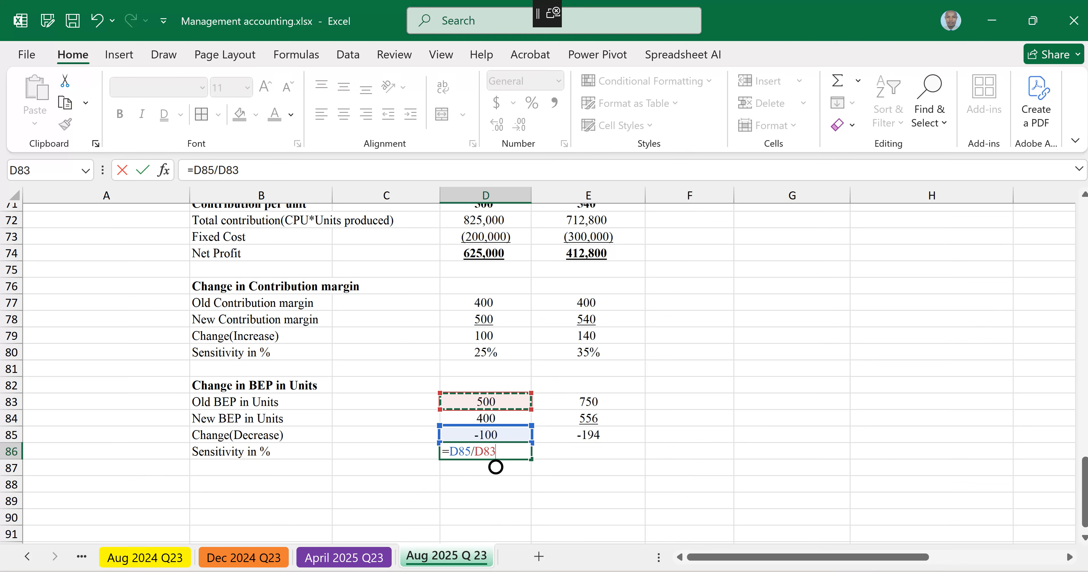
{"action": "key", "text": "Return"}
Step: Fill the sensitivity formula from D86 across to E86, then format both cells as centred percentages
{"action": "left_click", "coordinate": [513, 452]}
{"action": "left_click_drag", "start_coordinate": [531, 460], "coordinate": [589, 456]}
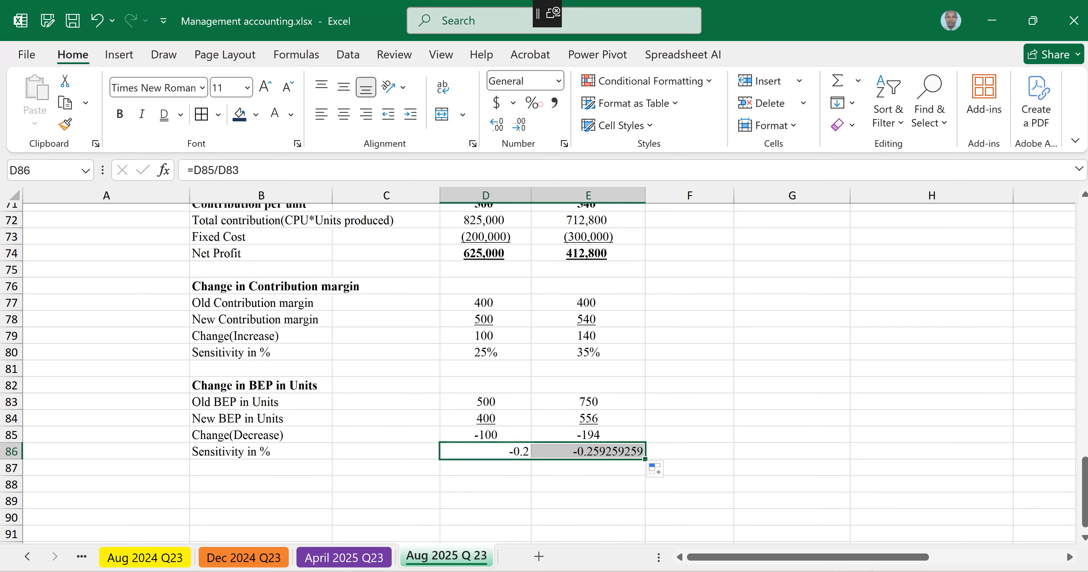
{"action": "left_click", "coordinate": [537, 104]}
{"action": "left_click", "coordinate": [345, 115]}
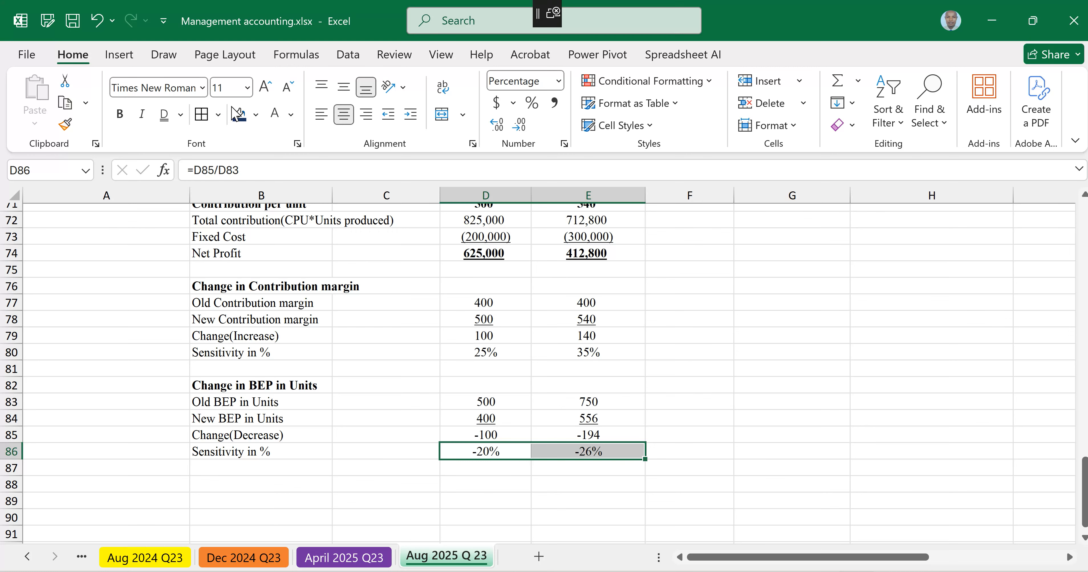
Step: Enter the bold heading "Change in BEP in Revenue" in B88
{"action": "left_click", "coordinate": [215, 482]}
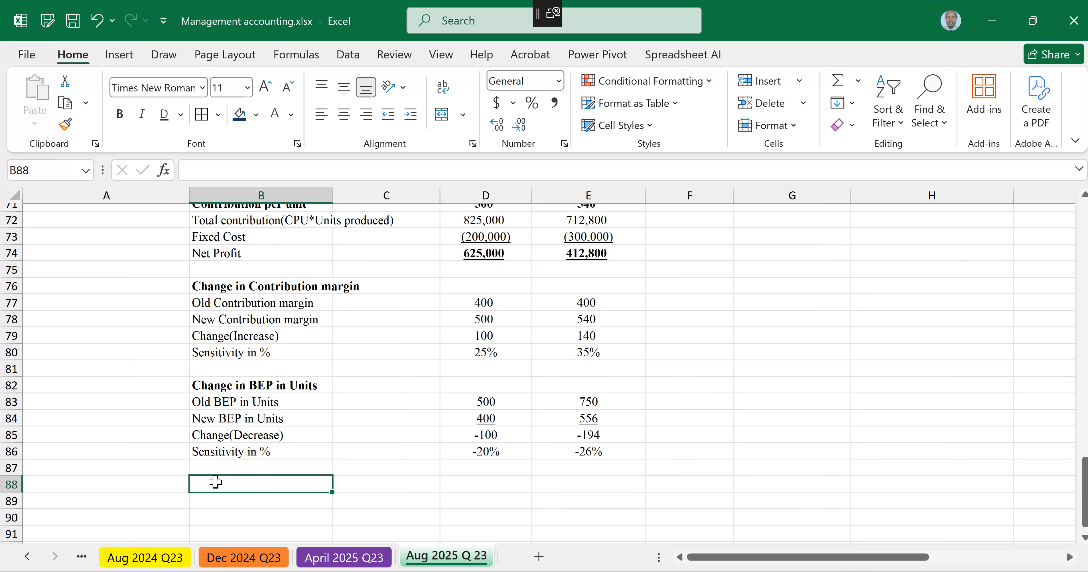
{"action": "type", "text": "Change in "}
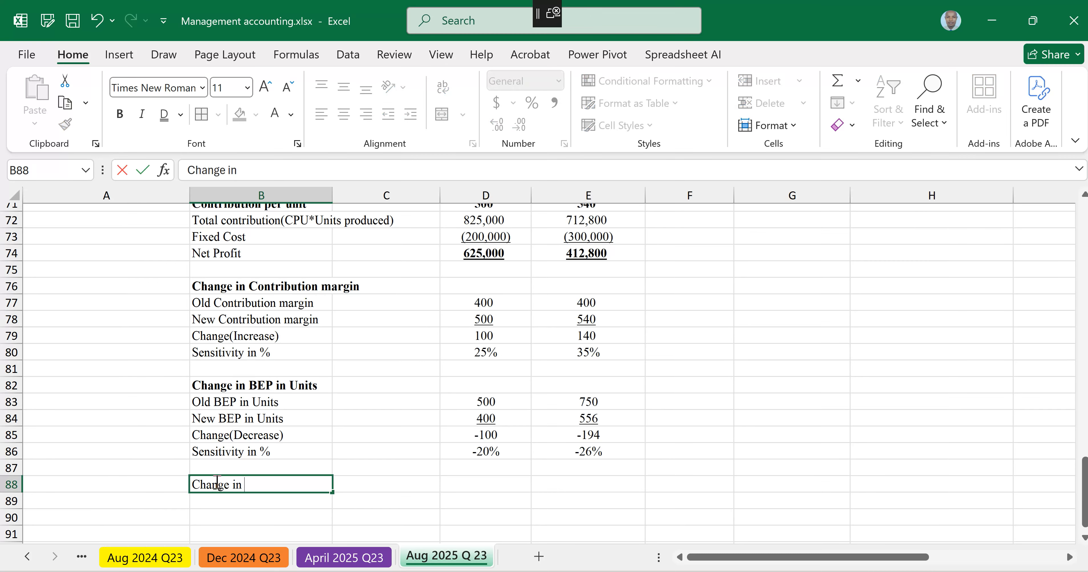
{"action": "type", "text": "BEP in Revenue"}
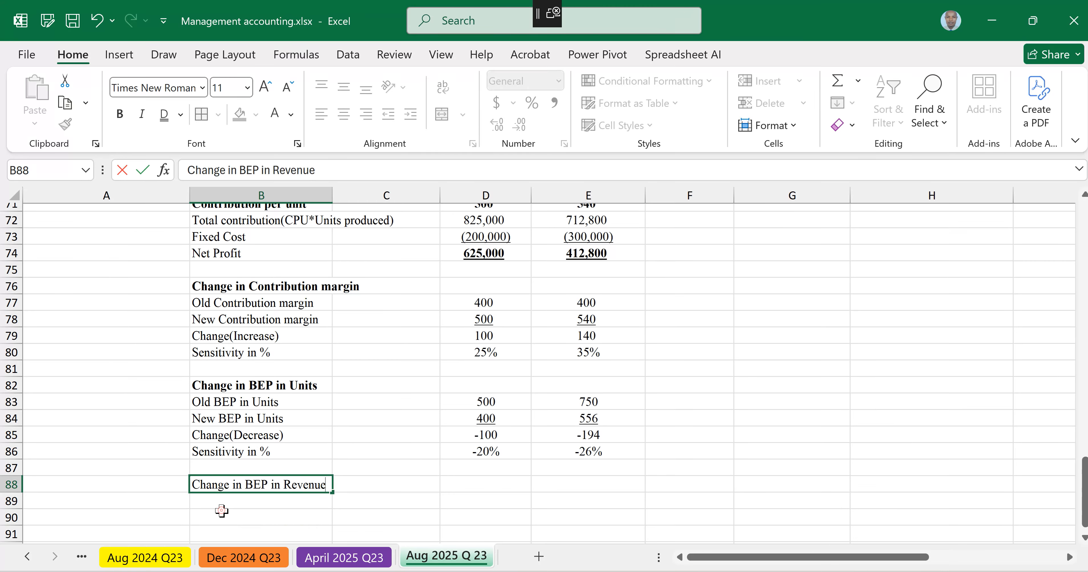
{"action": "left_click", "coordinate": [222, 511]}
{"action": "left_click", "coordinate": [206, 481]}
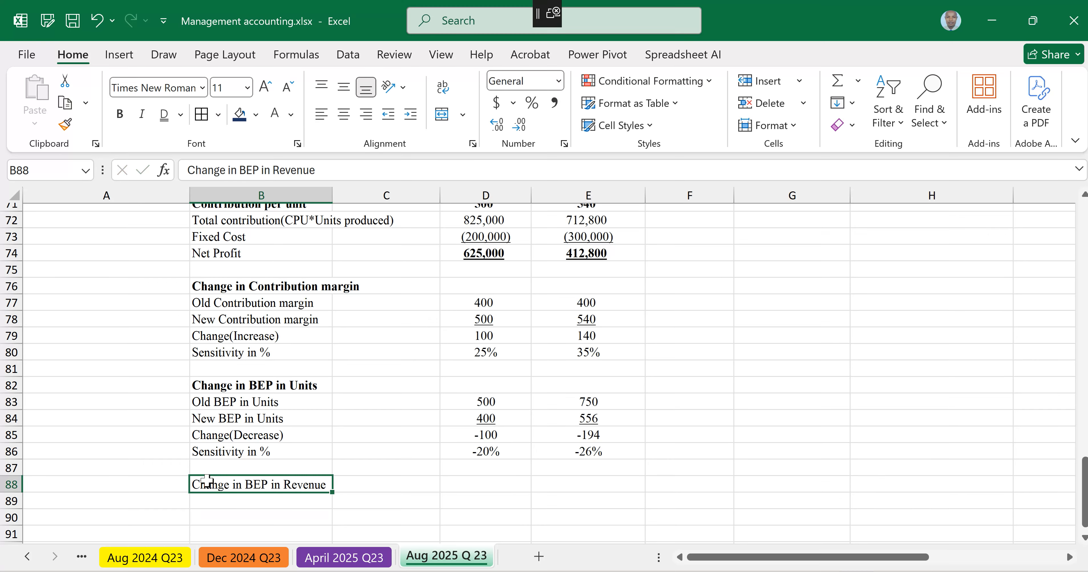
{"action": "key", "text": "ctrl+b"}
Step: Enter the row labels "Old BEP in Revenue" in B89 and "New BEP in Revenue" in B90
{"action": "left_click", "coordinate": [210, 502]}
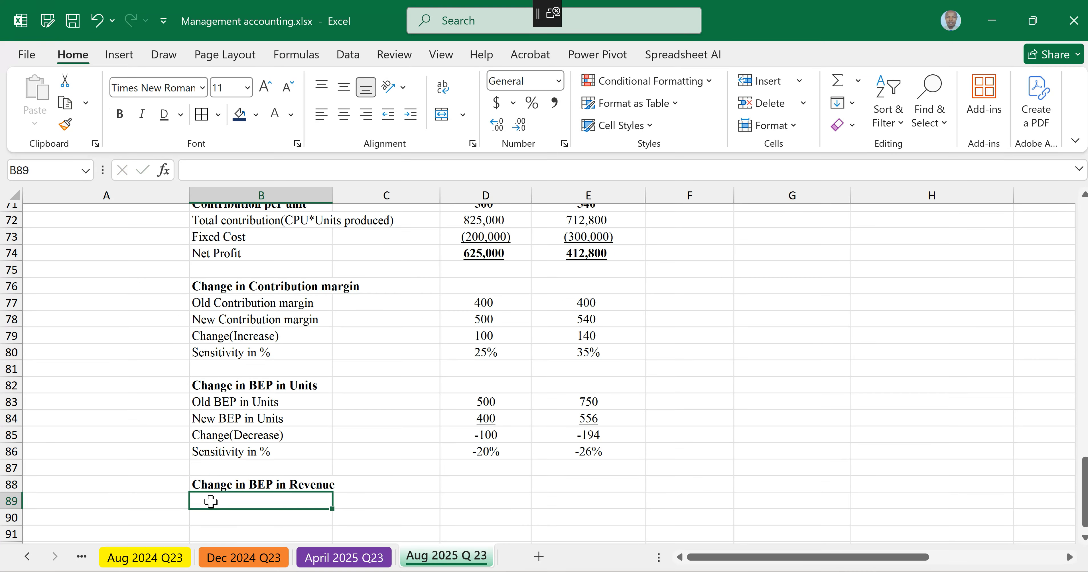
{"action": "double_click", "coordinate": [213, 502]}
{"action": "type", "text": "Old B"}
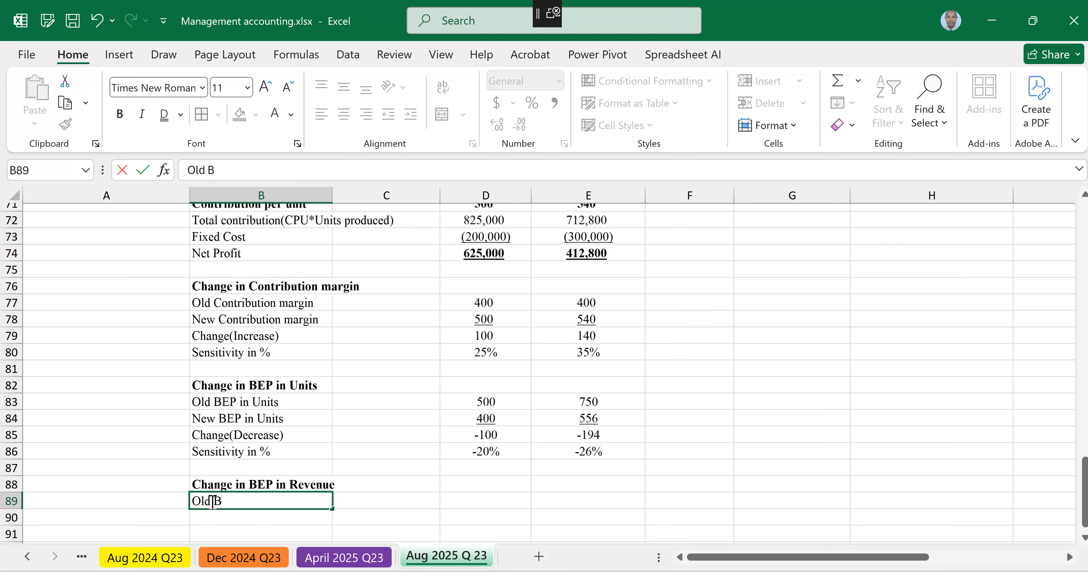
{"action": "type", "text": "EP in Reven"}
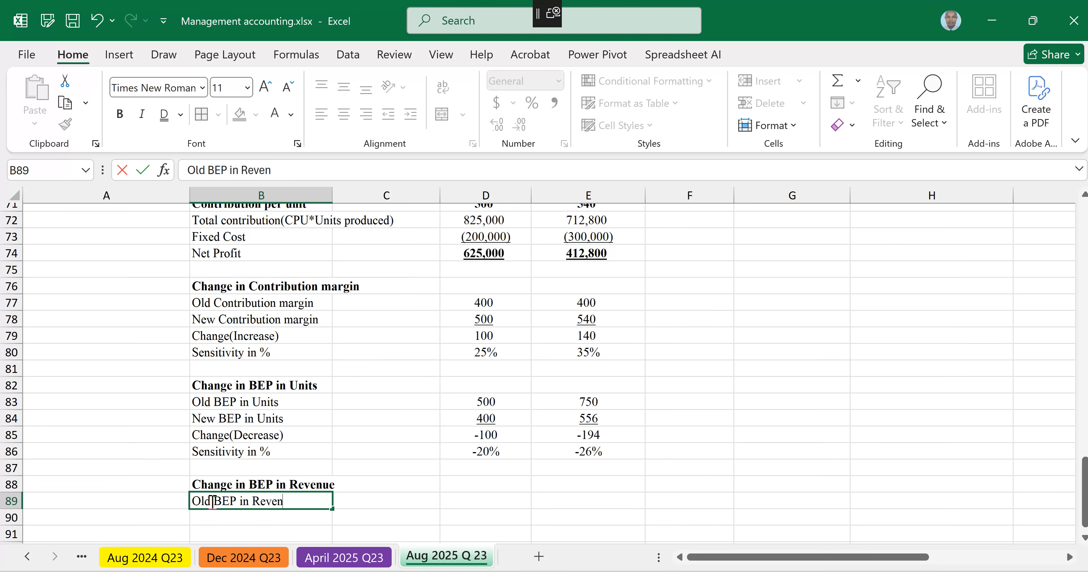
{"action": "type", "text": "ue"}
{"action": "key", "text": "Return"}
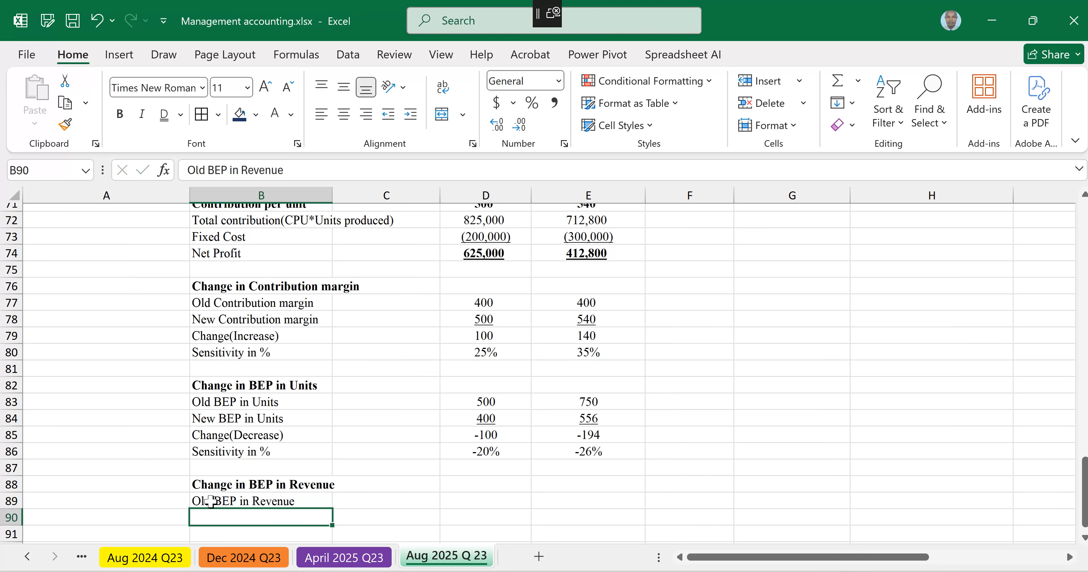
{"action": "type", "text": "New BEP"}
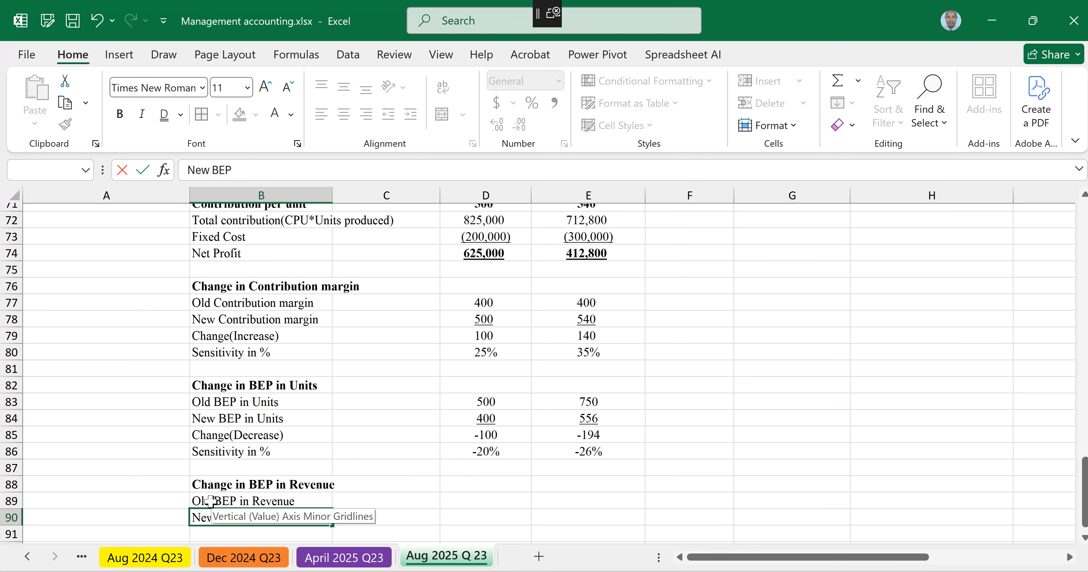
{"action": "type", "text": " in Revenue"}
{"action": "left_click", "coordinate": [503, 480]}
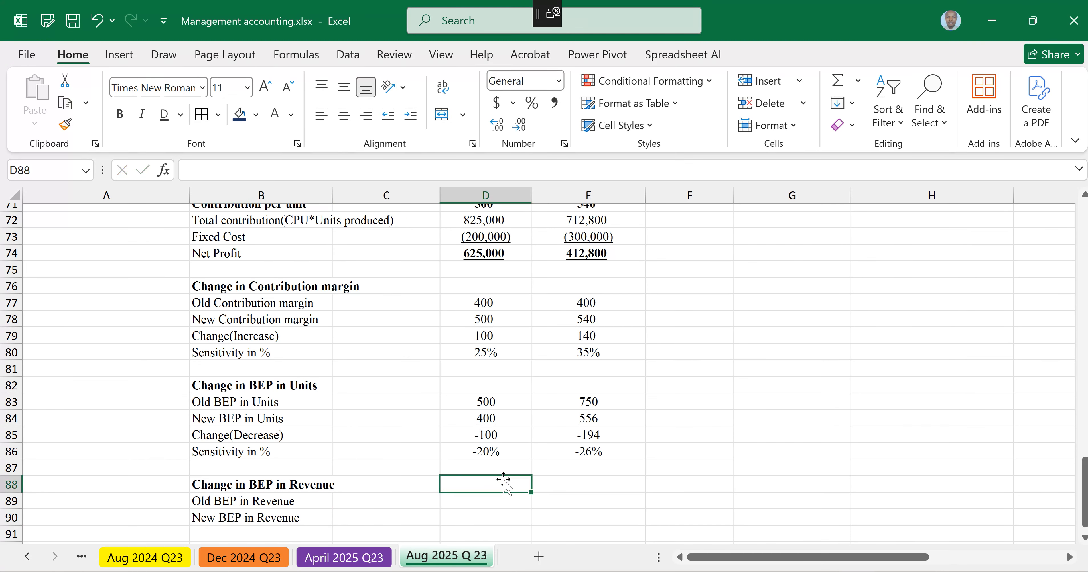
Step: Link Alpha's old break-even revenue in D89 to the part (b) result with =D45
{"action": "left_click", "coordinate": [491, 499]}
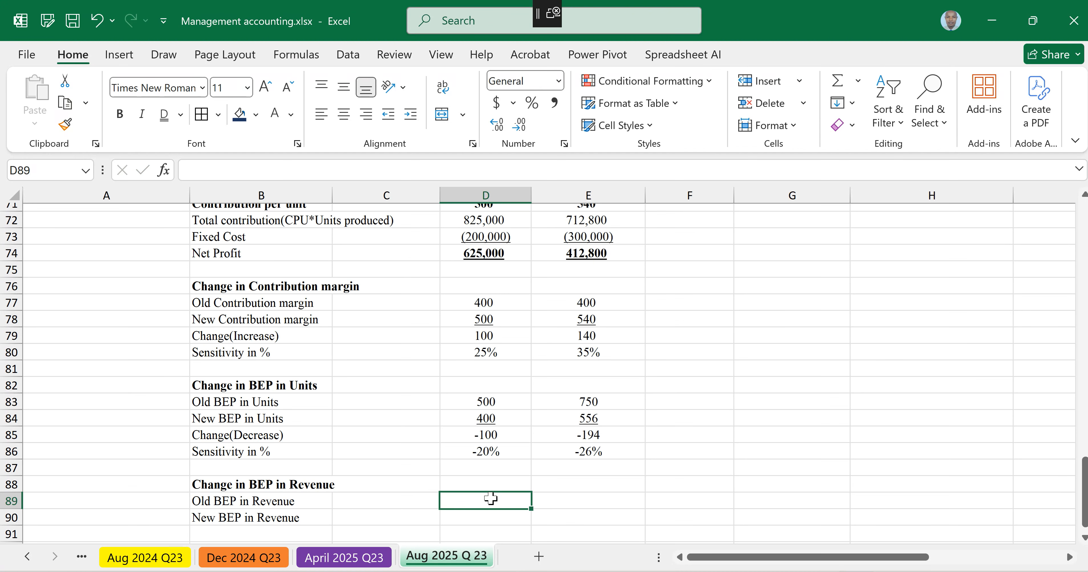
{"action": "type", "text": "="}
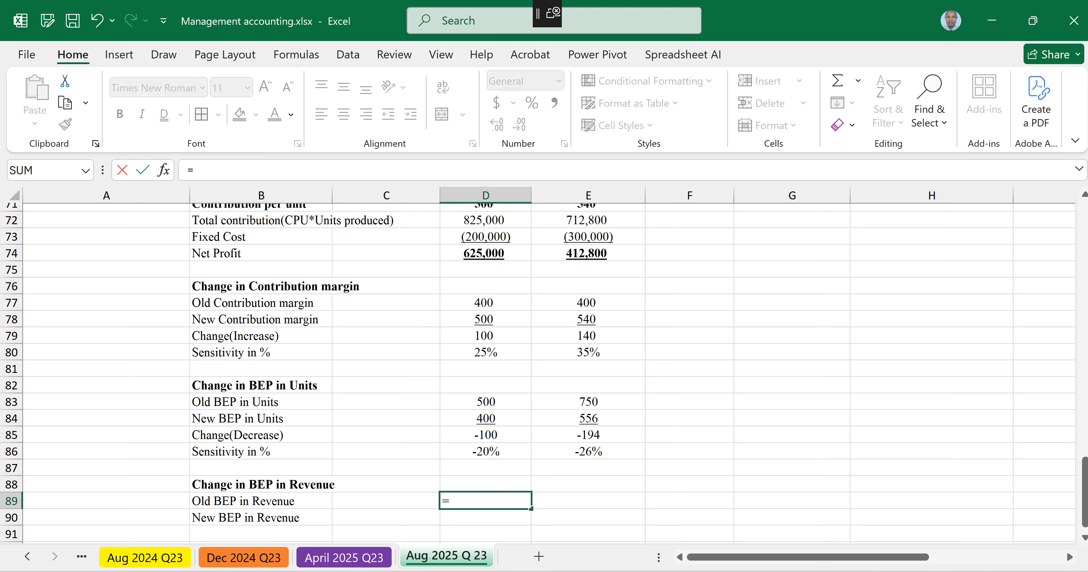
{"action": "scroll", "coordinate": [491, 500], "scroll_direction": "up", "scroll_amount": 7}
{"action": "scroll", "coordinate": [491, 502], "scroll_direction": "up", "scroll_amount": 5}
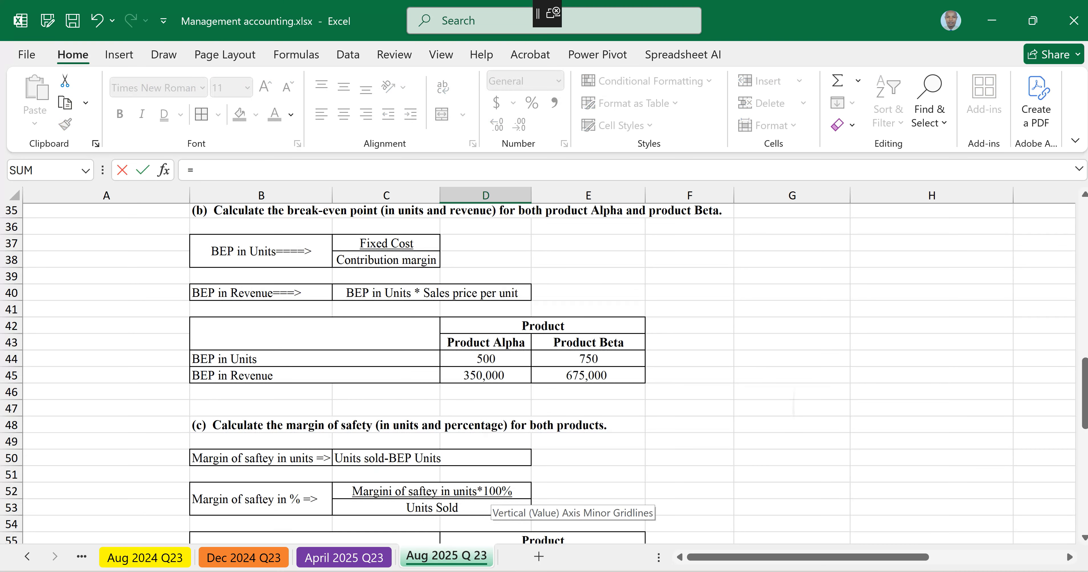
{"action": "scroll", "coordinate": [491, 502], "scroll_direction": "up", "scroll_amount": 4}
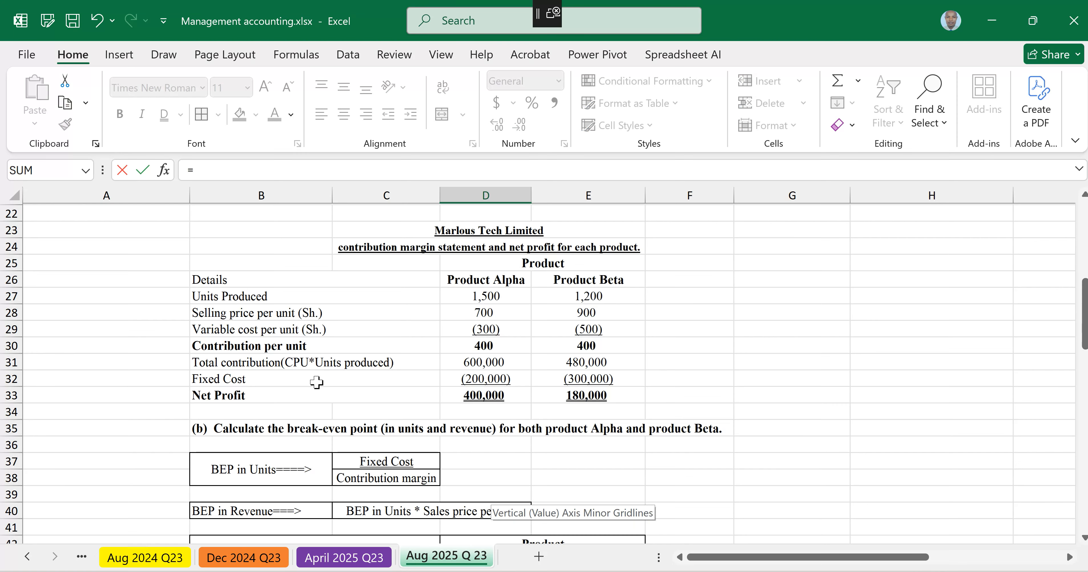
{"action": "scroll", "coordinate": [434, 479], "scroll_direction": "down", "scroll_amount": 2}
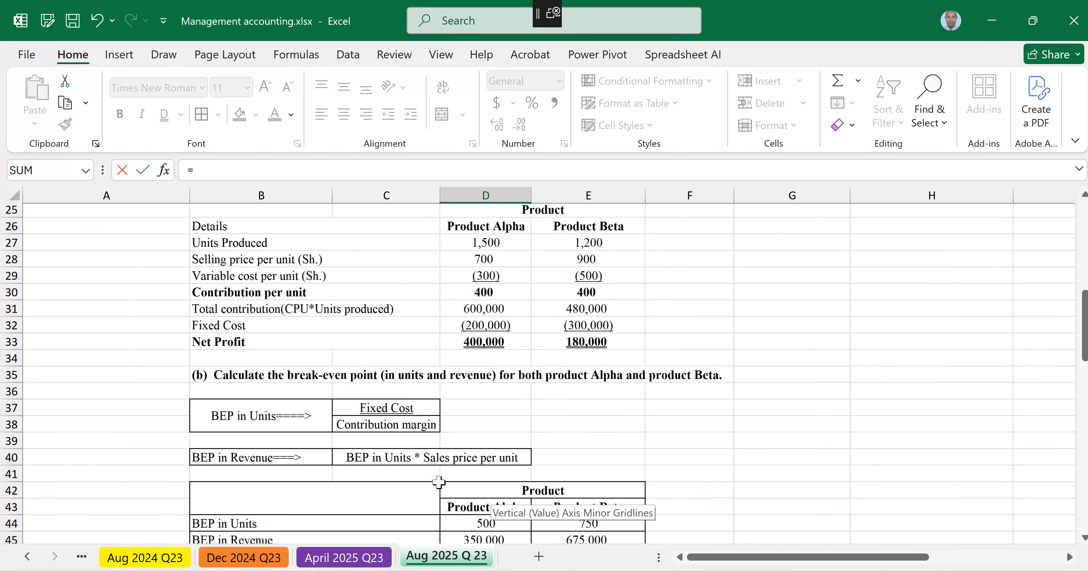
{"action": "scroll", "coordinate": [473, 483], "scroll_direction": "down", "scroll_amount": 2}
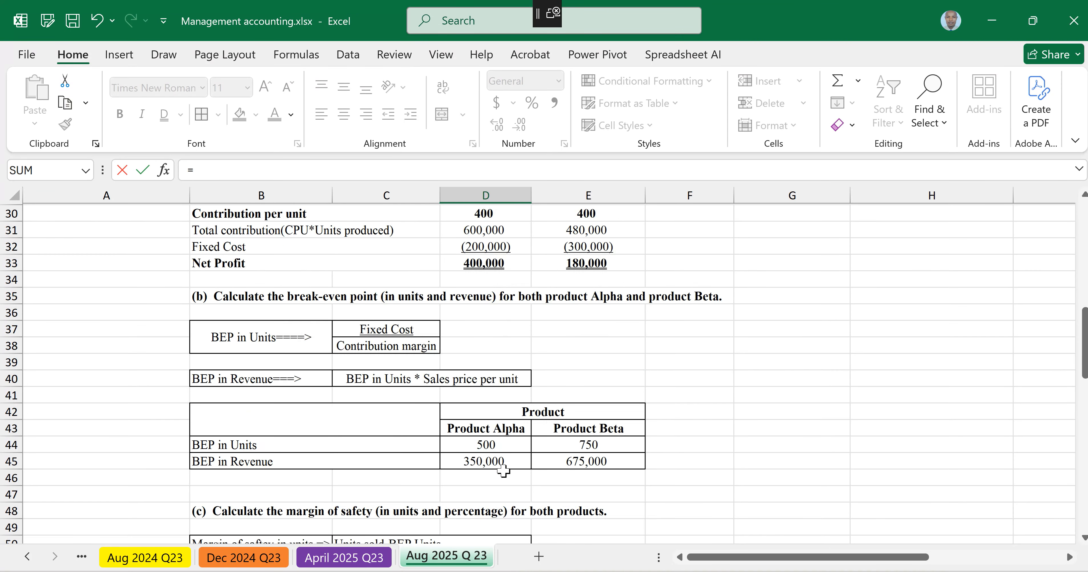
{"action": "left_click", "coordinate": [484, 462]}
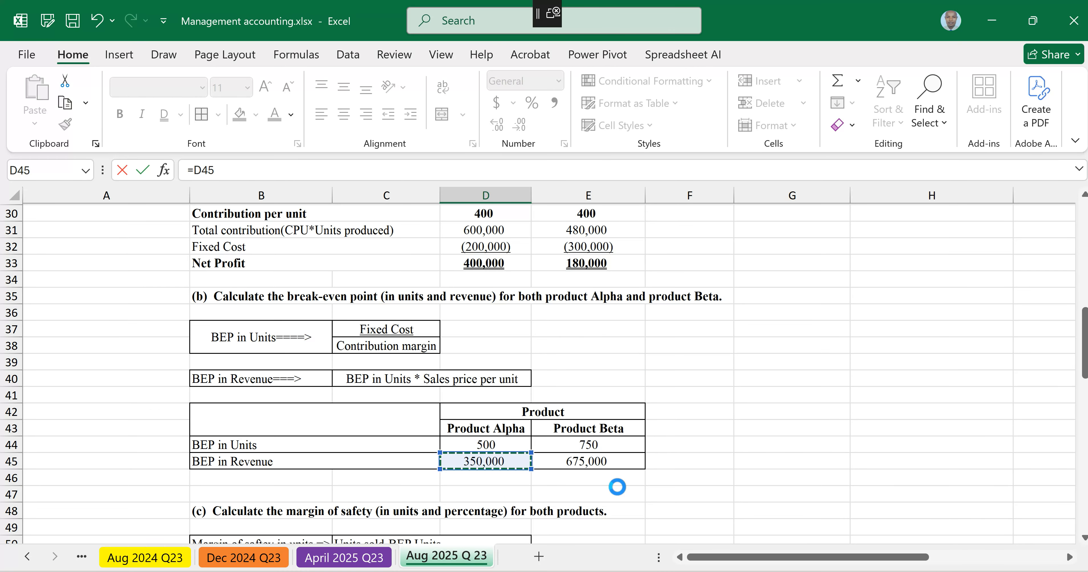
{"action": "key", "text": "Return"}
Step: Fill the old break-even revenue formula from D89 across to E89 for Product Beta
{"action": "scroll", "coordinate": [523, 414], "scroll_direction": "up", "scroll_amount": 2}
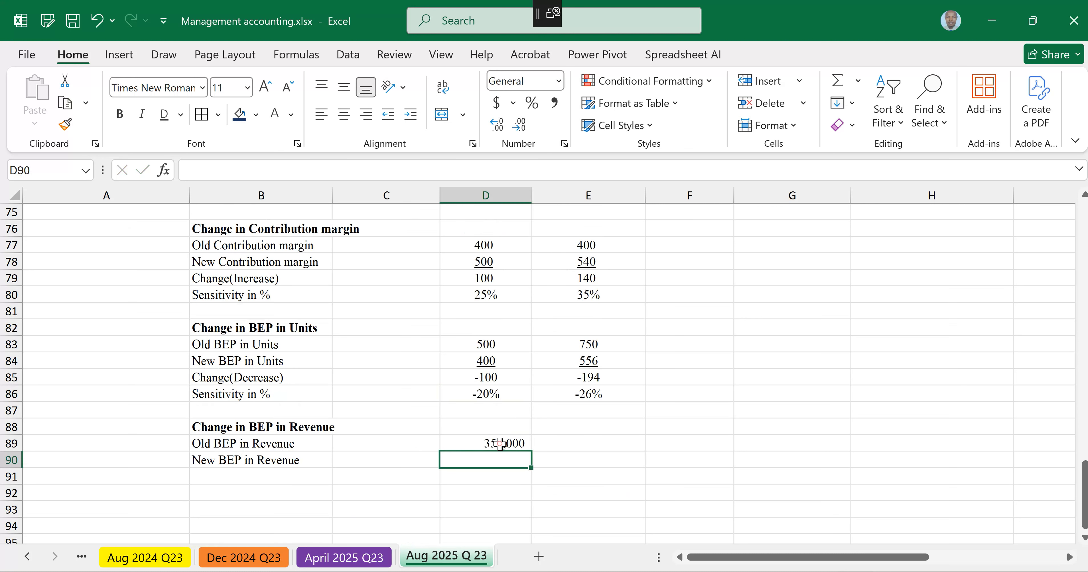
{"action": "left_click", "coordinate": [514, 444]}
{"action": "left_click", "coordinate": [533, 450]}
{"action": "left_click_drag", "start_coordinate": [527, 451], "coordinate": [580, 455]}
Step: Calculate Alpha's new break-even revenue in D90 as new units times new selling price with =D84*D69
{"action": "left_click", "coordinate": [486, 459]}
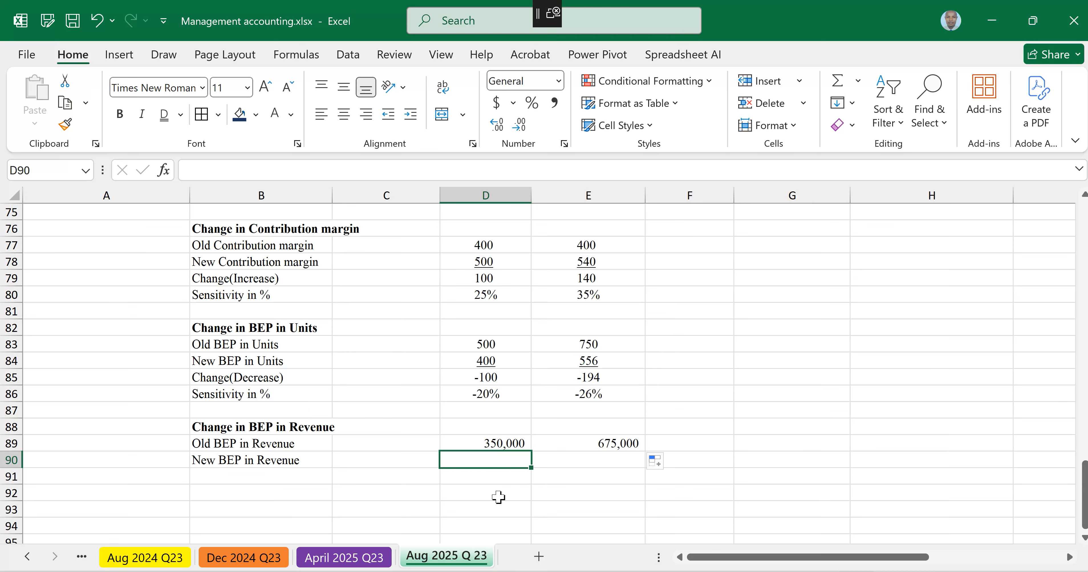
{"action": "type", "text": "="}
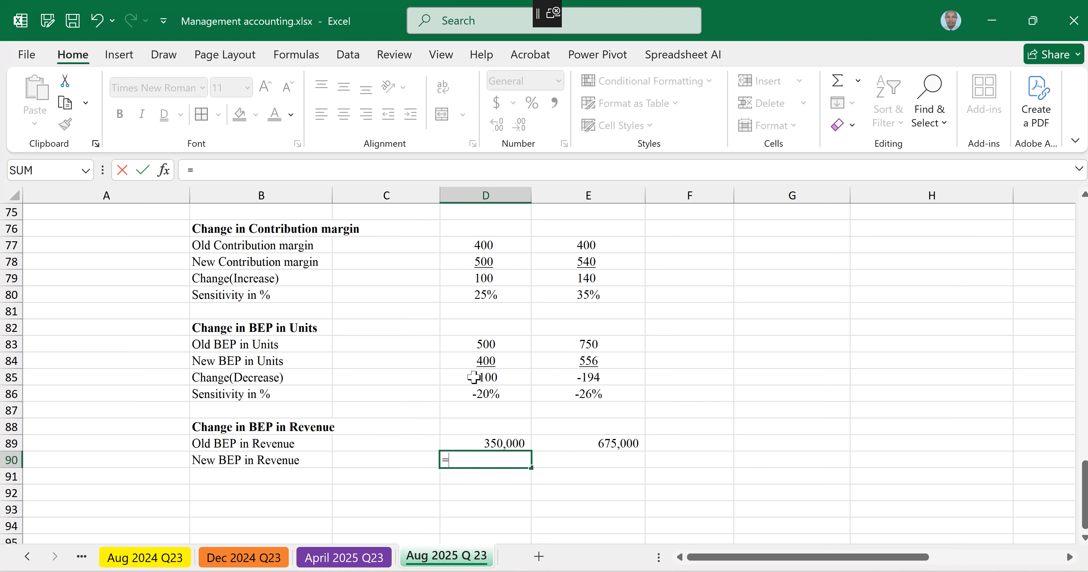
{"action": "left_click", "coordinate": [486, 361]}
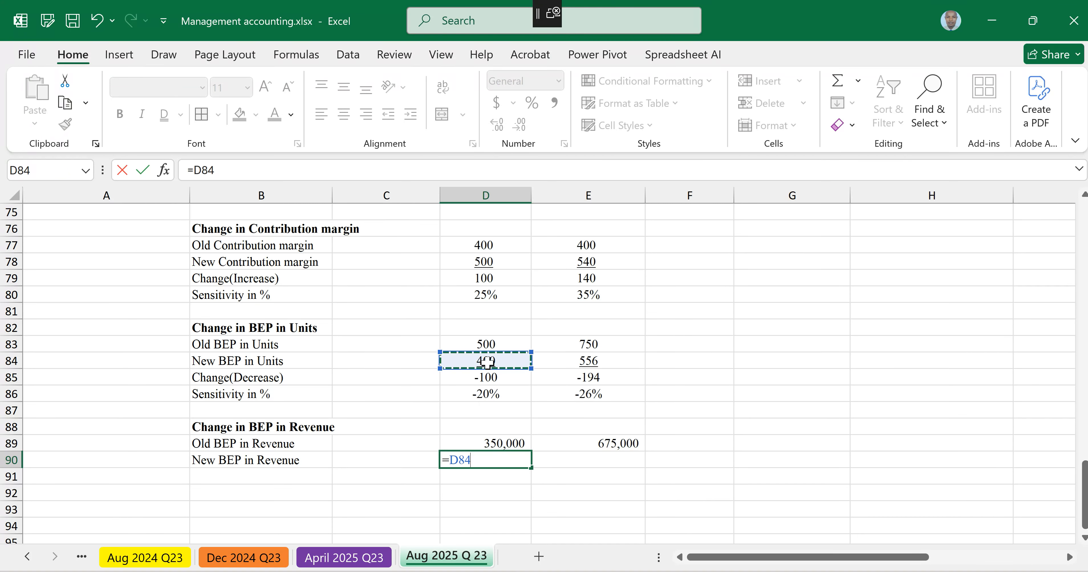
{"action": "type", "text": "*"}
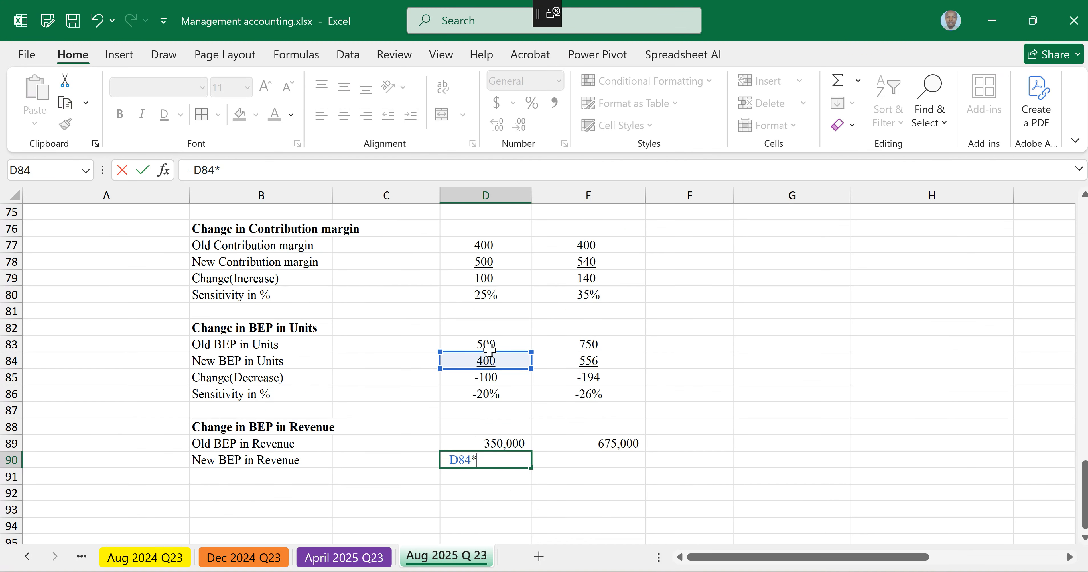
{"action": "scroll", "coordinate": [489, 349], "scroll_direction": "up", "scroll_amount": 3}
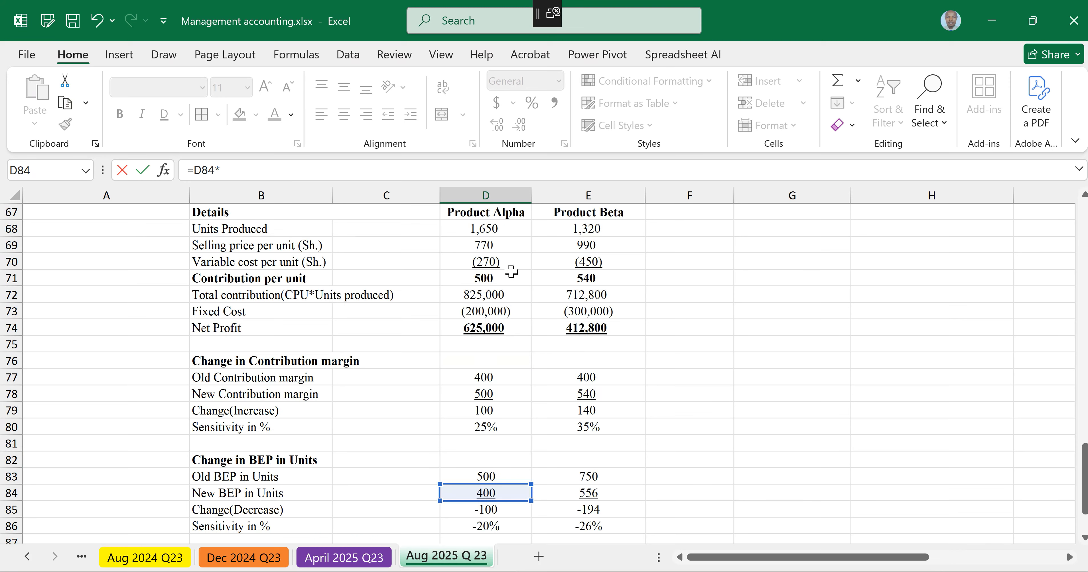
{"action": "left_click", "coordinate": [483, 246]}
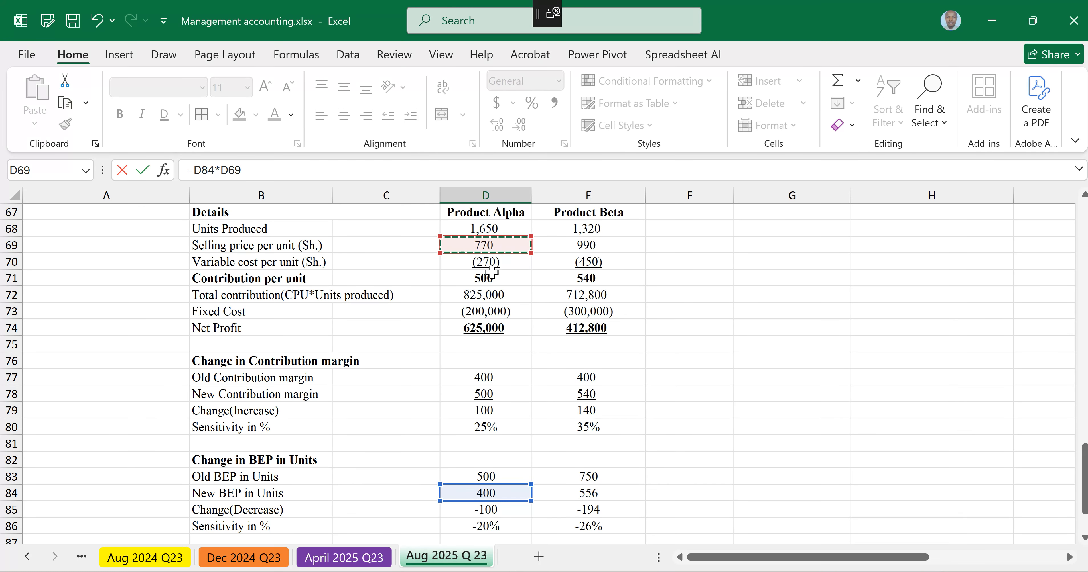
{"action": "key", "text": "Return"}
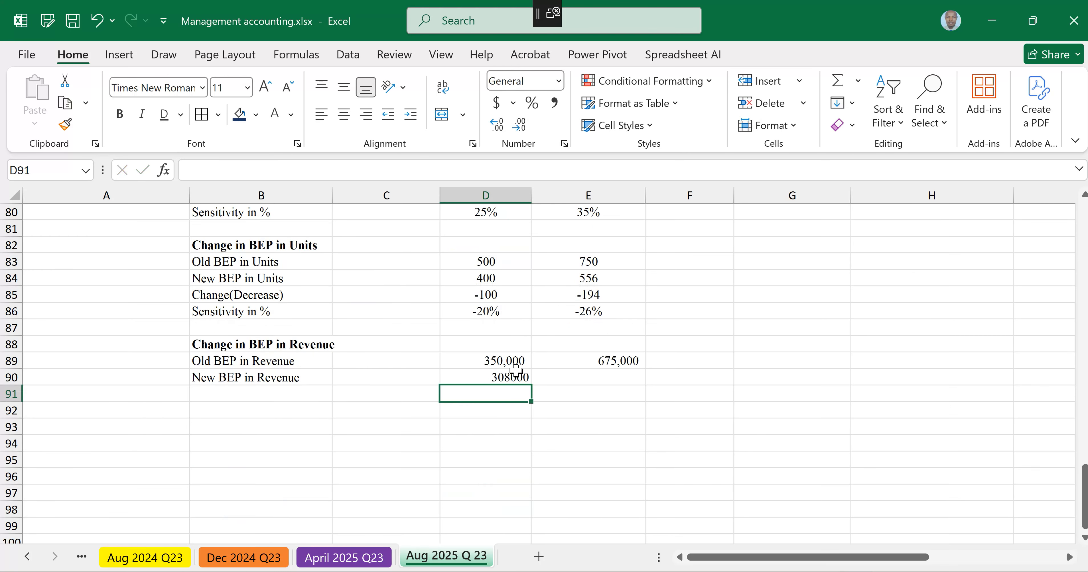
Step: Fill the new break-even revenue formula from D90 across to E90 and centre the figures in D89:E90
{"action": "left_click", "coordinate": [528, 380]}
{"action": "left_click_drag", "start_coordinate": [531, 383], "coordinate": [600, 381]}
{"action": "left_click_drag", "start_coordinate": [498, 359], "coordinate": [563, 374]}
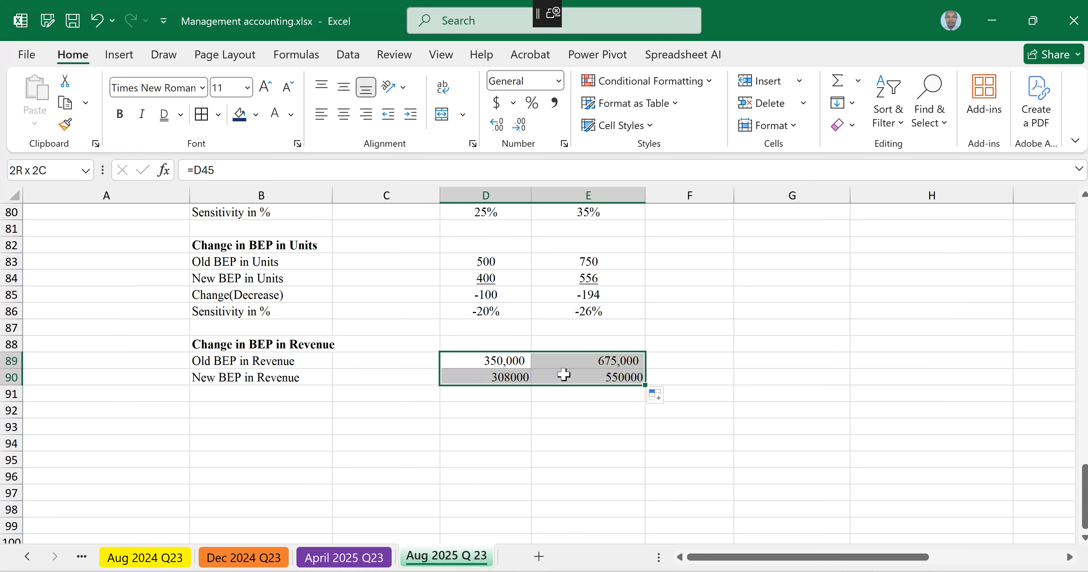
{"action": "left_click", "coordinate": [344, 122]}
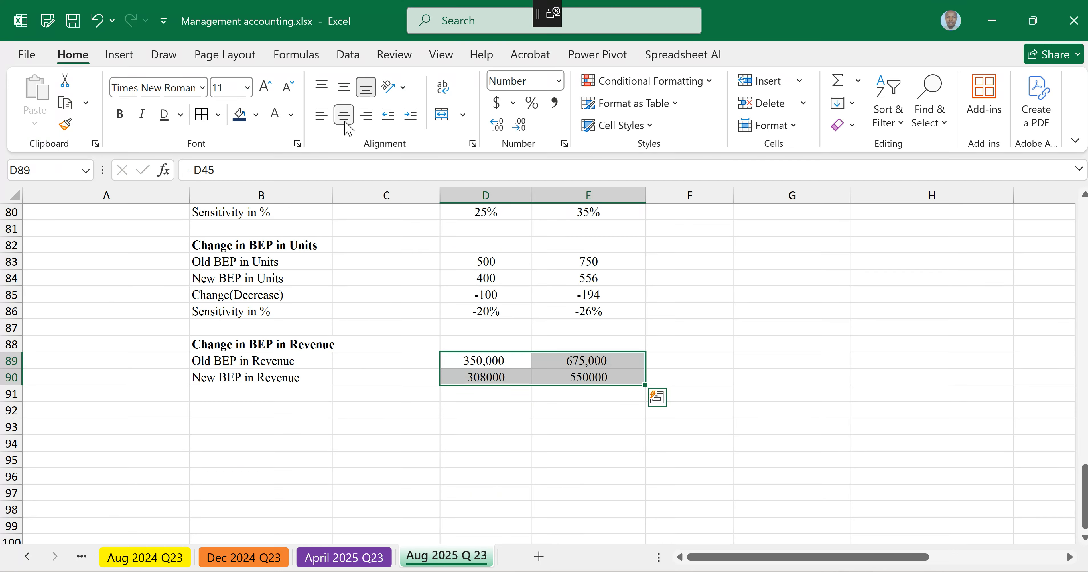
Step: Underline the old and new break-even revenue figures in D89:E90 and link the change label in B91 with =B85
{"action": "key", "text": "ctrl+u"}
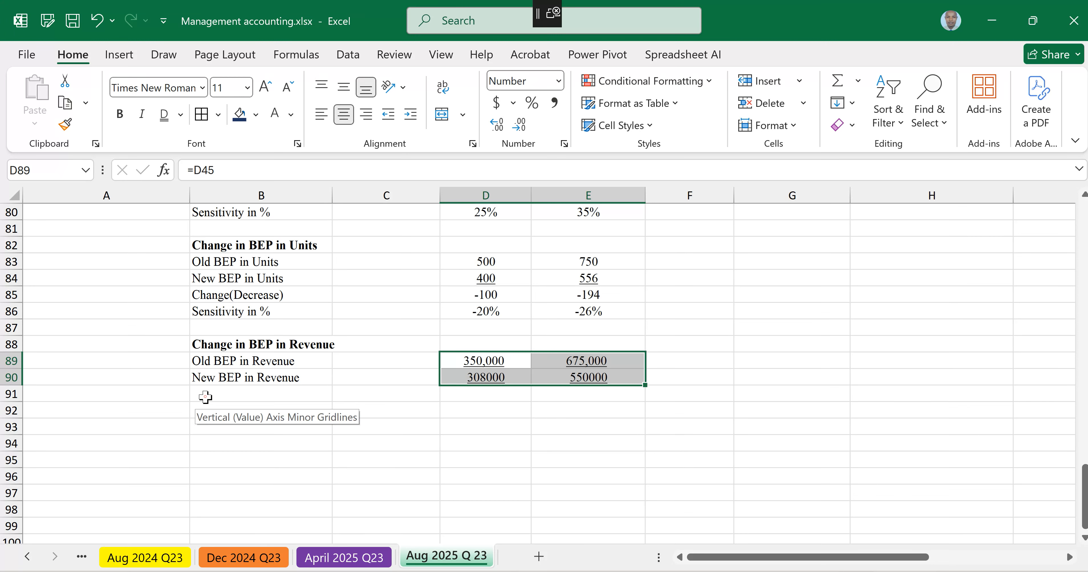
{"action": "left_click", "coordinate": [205, 397]}
{"action": "type", "text": "="}
{"action": "key", "text": "Up"}
{"action": "key", "text": "Up"}
{"action": "key", "text": "Up"}
{"action": "key", "text": "Up"}
{"action": "key", "text": "Up"}
{"action": "key", "text": "Up"}
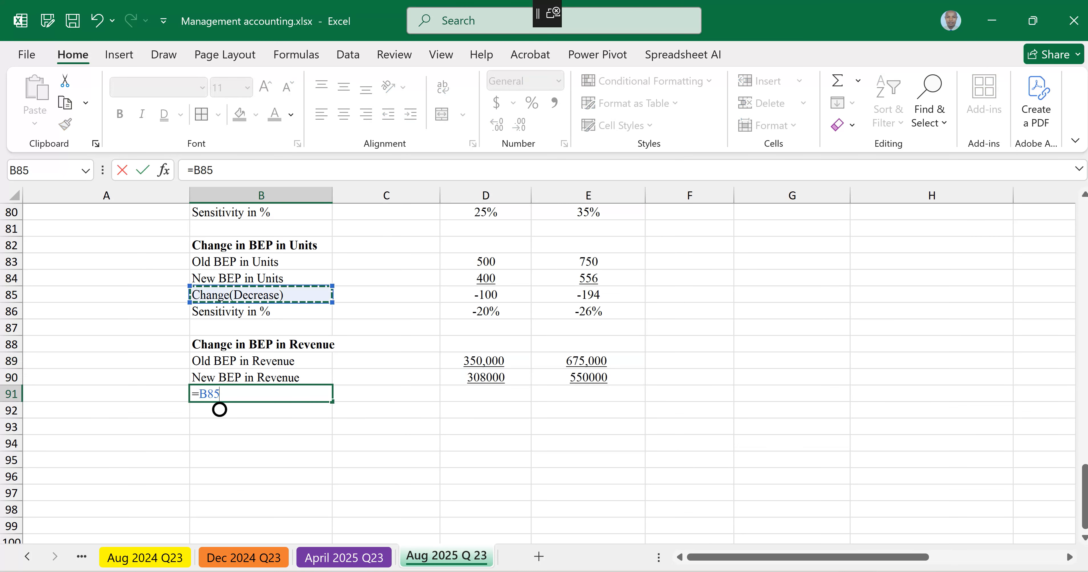
{"action": "key", "text": "Return"}
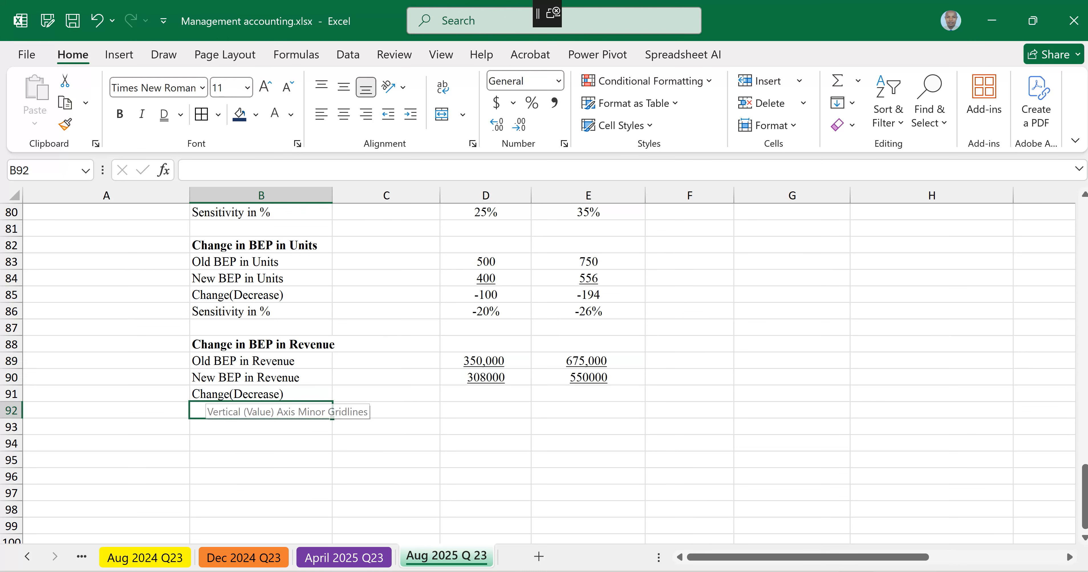
Step: Link the sensitivity label in B92 to the one in the units section with =B86
{"action": "type", "text": "="}
{"action": "key", "text": "Up"}
{"action": "key", "text": "Up"}
{"action": "key", "text": "Up"}
{"action": "key", "text": "Up"}
{"action": "key", "text": "Up"}
{"action": "key", "text": "Up"}
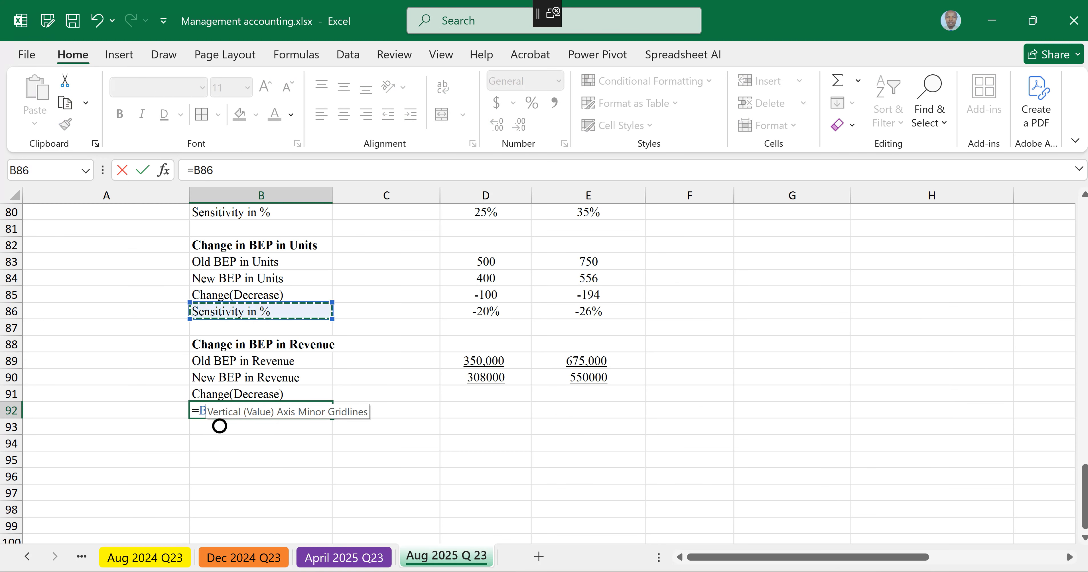
{"action": "key", "text": "Return"}
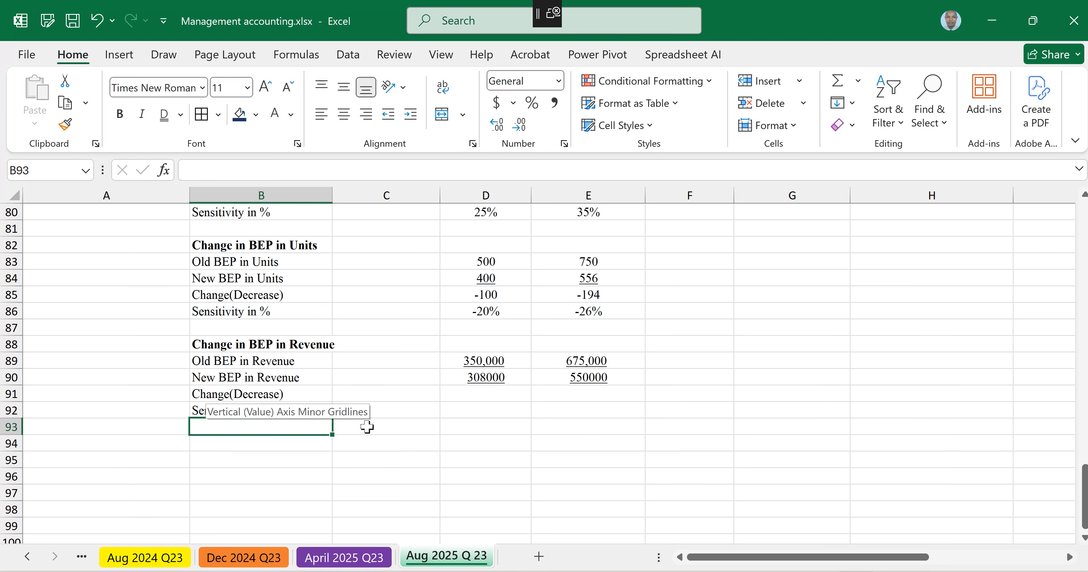
Step: Remove the underline from the old break-even revenue figures in D89:E89
{"action": "left_click", "coordinate": [479, 397]}
{"action": "left_click_drag", "start_coordinate": [479, 365], "coordinate": [530, 360]}
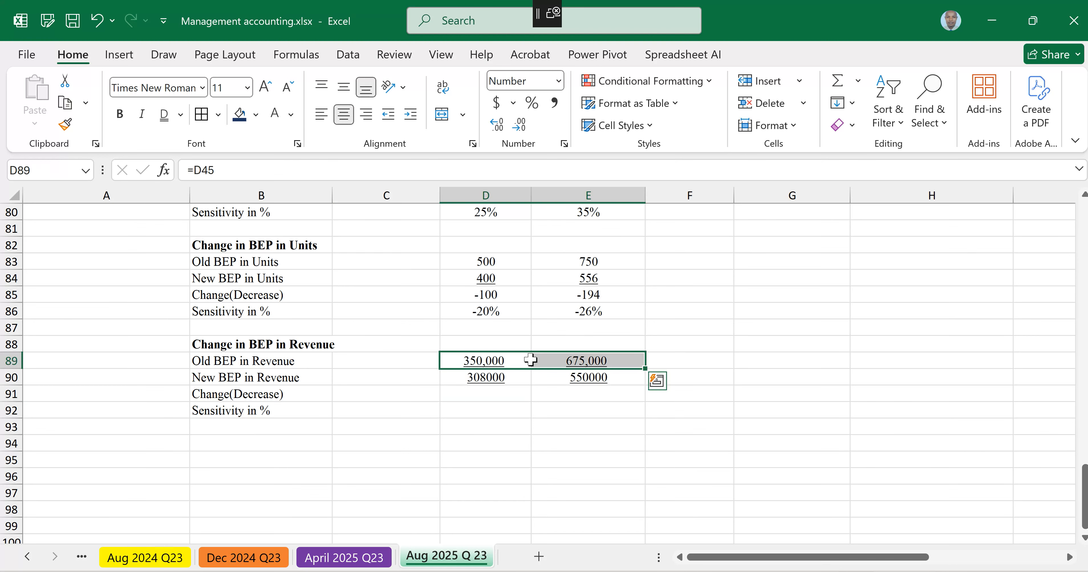
{"action": "key", "text": "ctrl+u"}
Step: Calculate Alpha's change in break-even revenue in D91 as new minus old with =D90-D89
{"action": "left_click", "coordinate": [489, 395]}
{"action": "type", "text": "="}
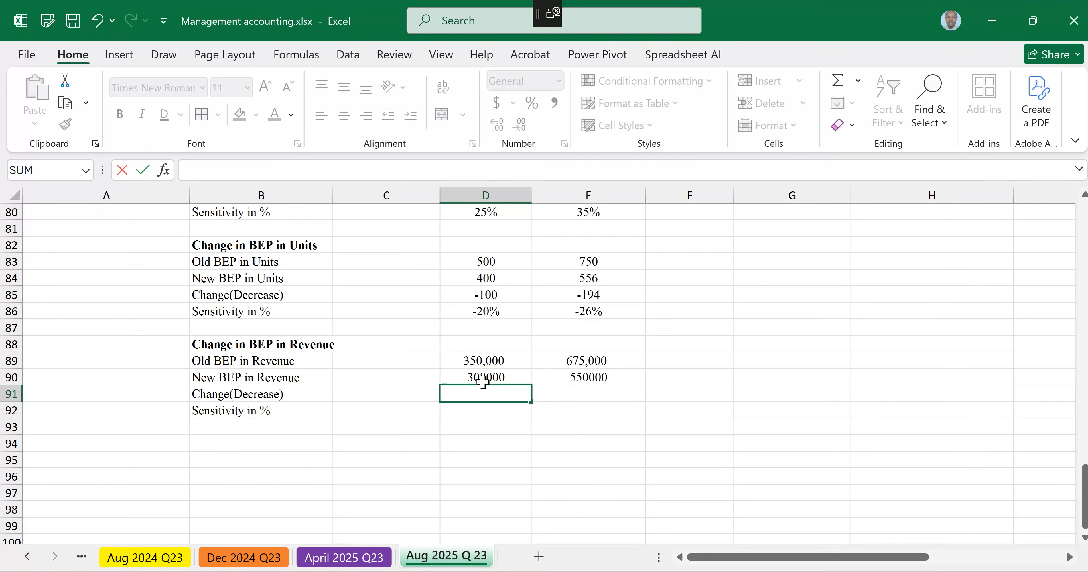
{"action": "left_click", "coordinate": [481, 380]}
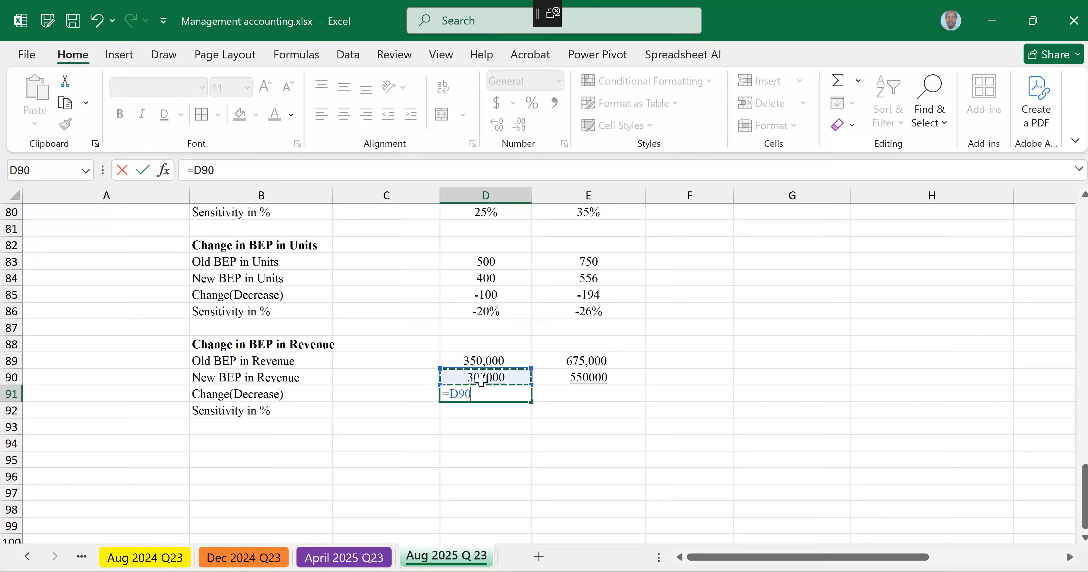
{"action": "type", "text": "-"}
{"action": "left_click", "coordinate": [480, 360]}
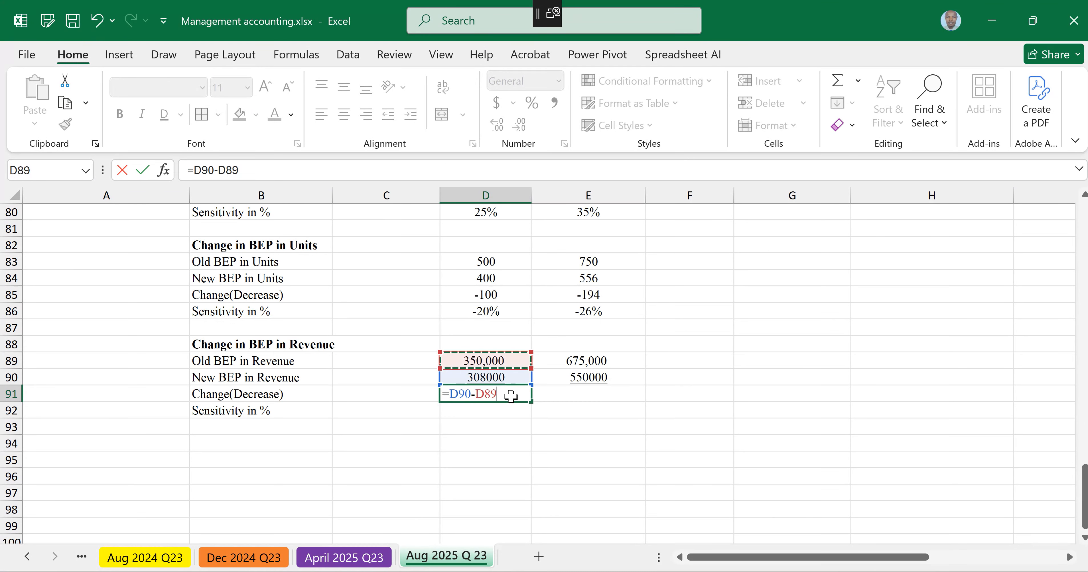
{"action": "key", "text": "ctrl+Return"}
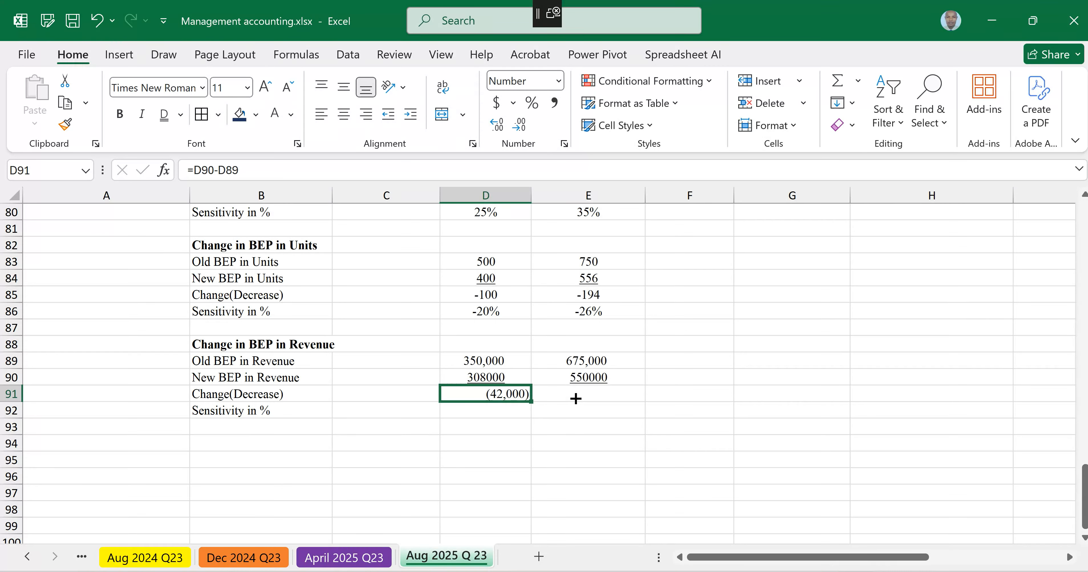
Step: Fill the break-even revenue change formula from D91 across to E91 and centre both figures
{"action": "left_click", "coordinate": [593, 401], "text": "shift"}
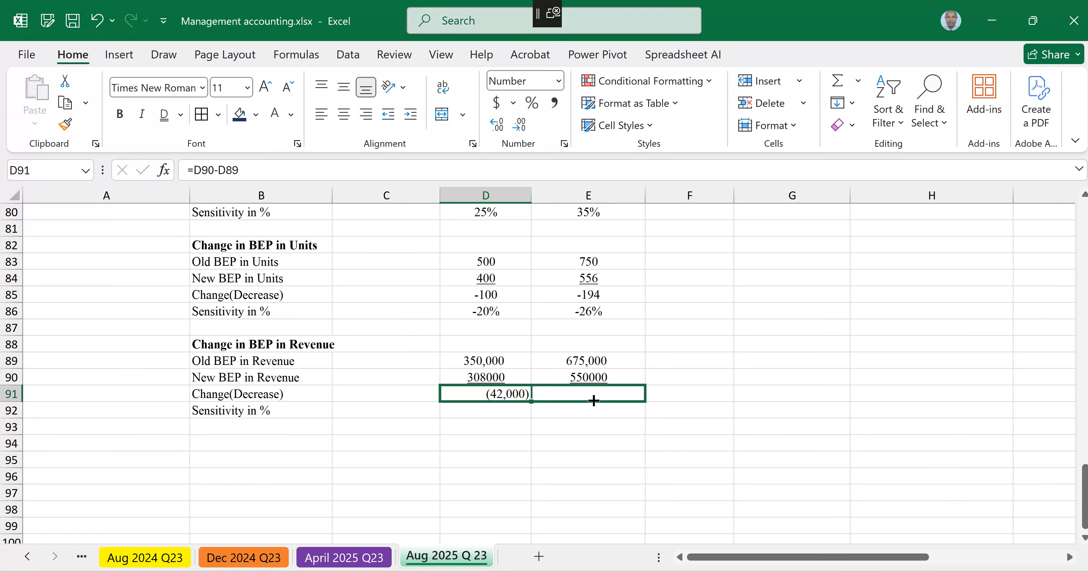
{"action": "key", "text": "ctrl+r"}
{"action": "left_click", "coordinate": [343, 114]}
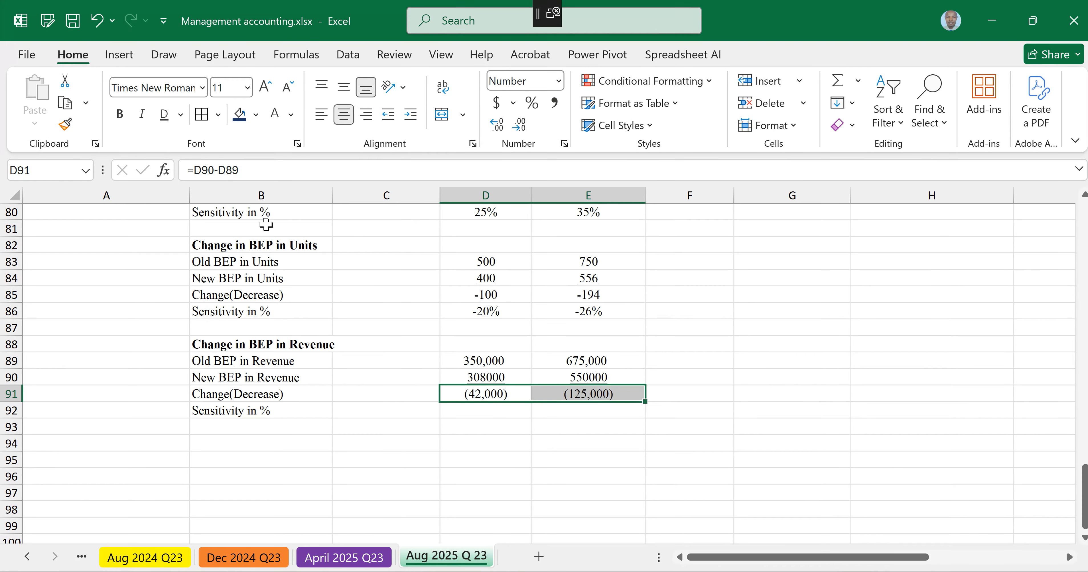
Step: Calculate Alpha's break-even revenue sensitivity in D92 as change over old revenue with =D91/D89
{"action": "left_click", "coordinate": [480, 413]}
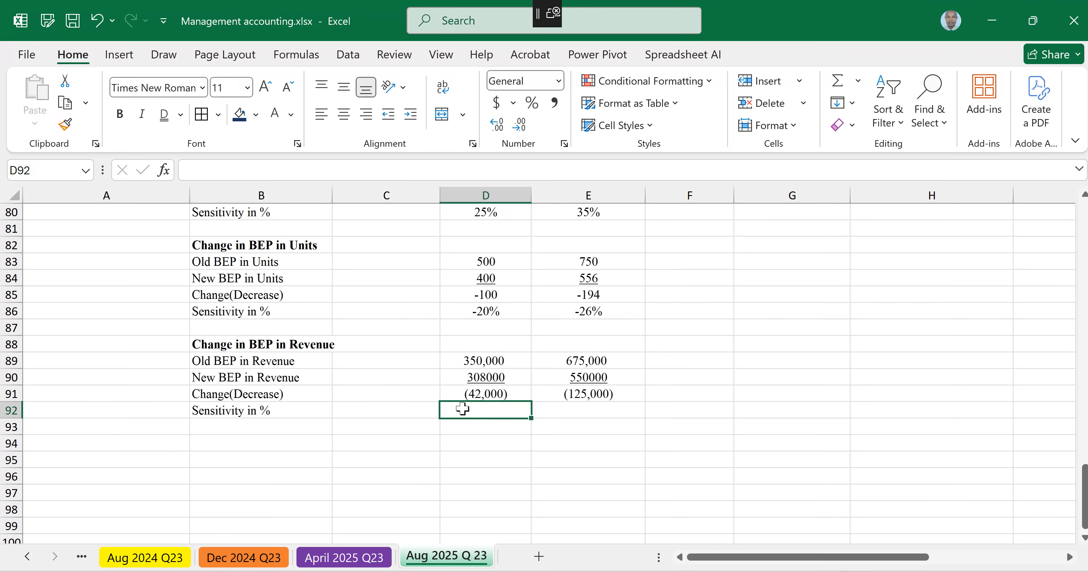
{"action": "type", "text": "="}
{"action": "left_click", "coordinate": [493, 394]}
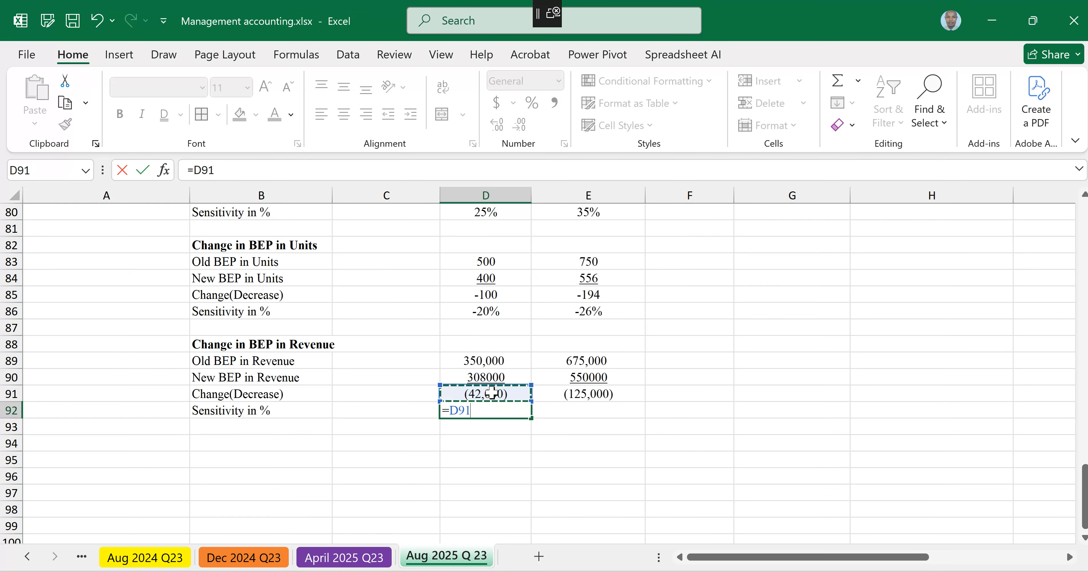
{"action": "type", "text": "/"}
{"action": "left_click", "coordinate": [484, 361]}
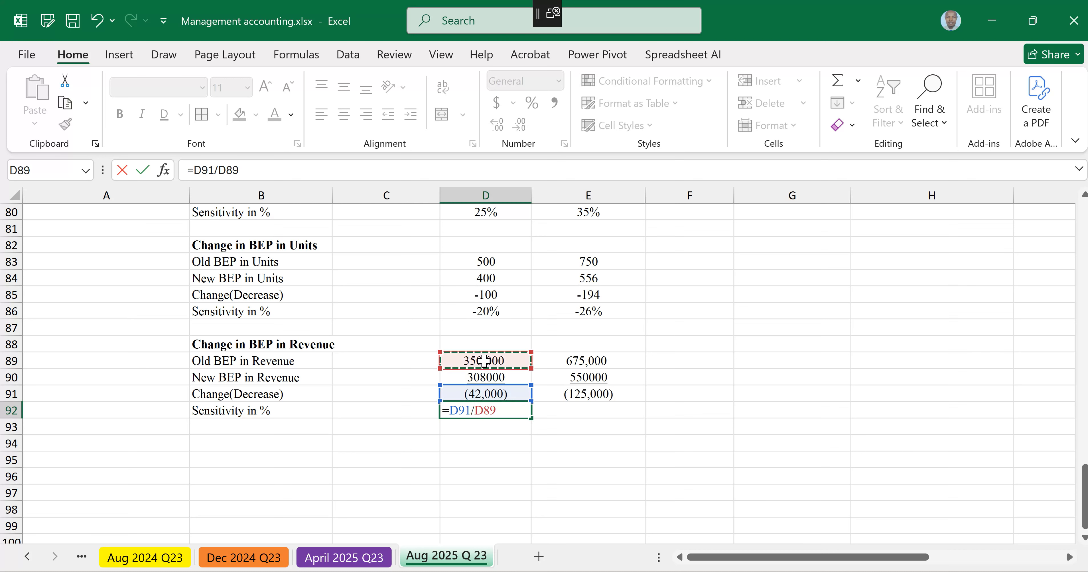
{"action": "key", "text": "ctrl+Return"}
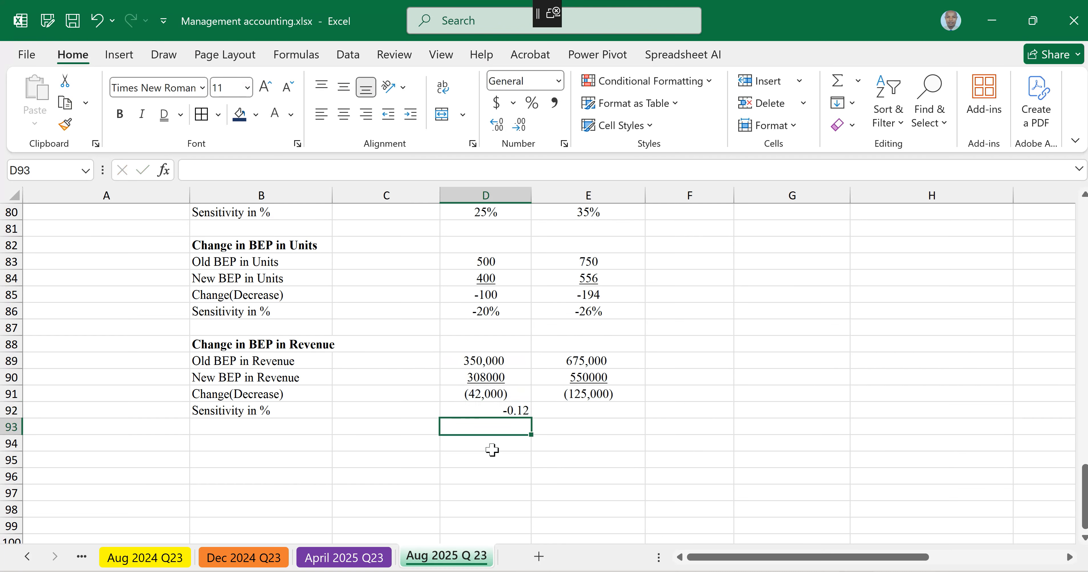
Step: Centre D92, format it as a percentage, and fill the sensitivity formula across to E92 for Product Beta
{"action": "left_click", "coordinate": [486, 410]}
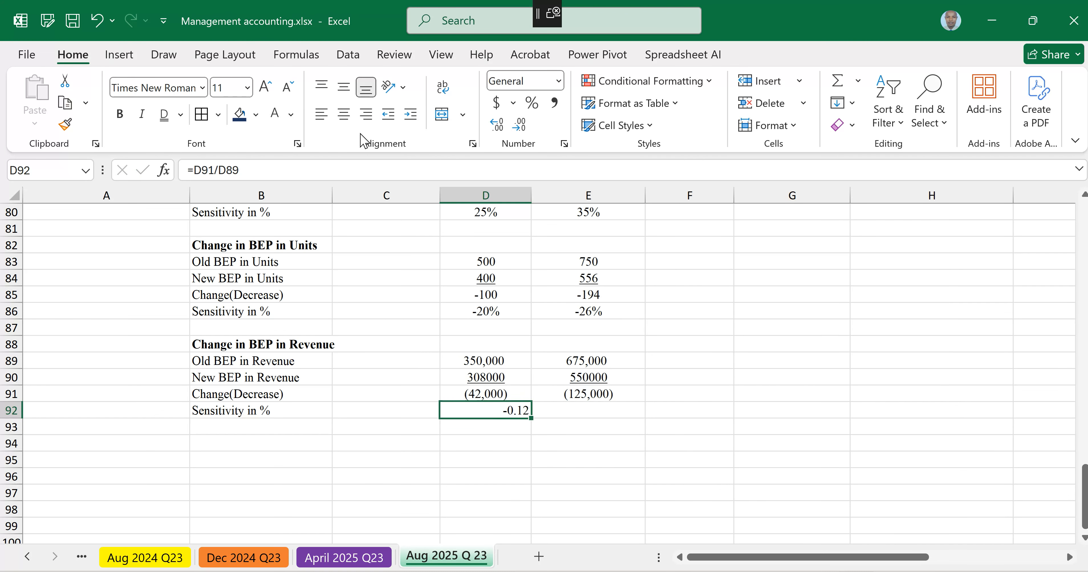
{"action": "left_click", "coordinate": [349, 122]}
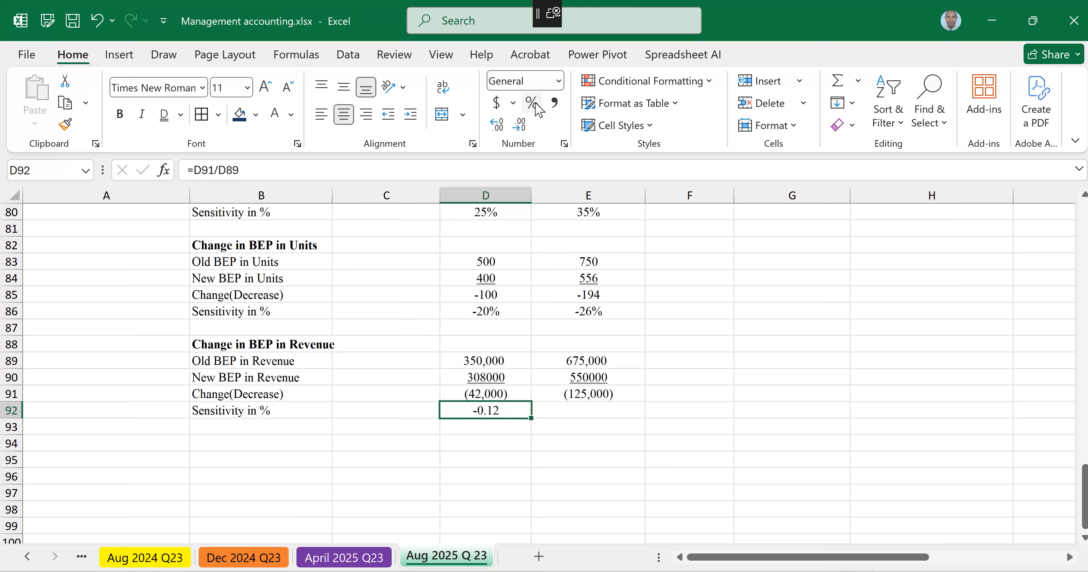
{"action": "left_click", "coordinate": [532, 103]}
{"action": "left_click_drag", "start_coordinate": [531, 418], "coordinate": [598, 416]}
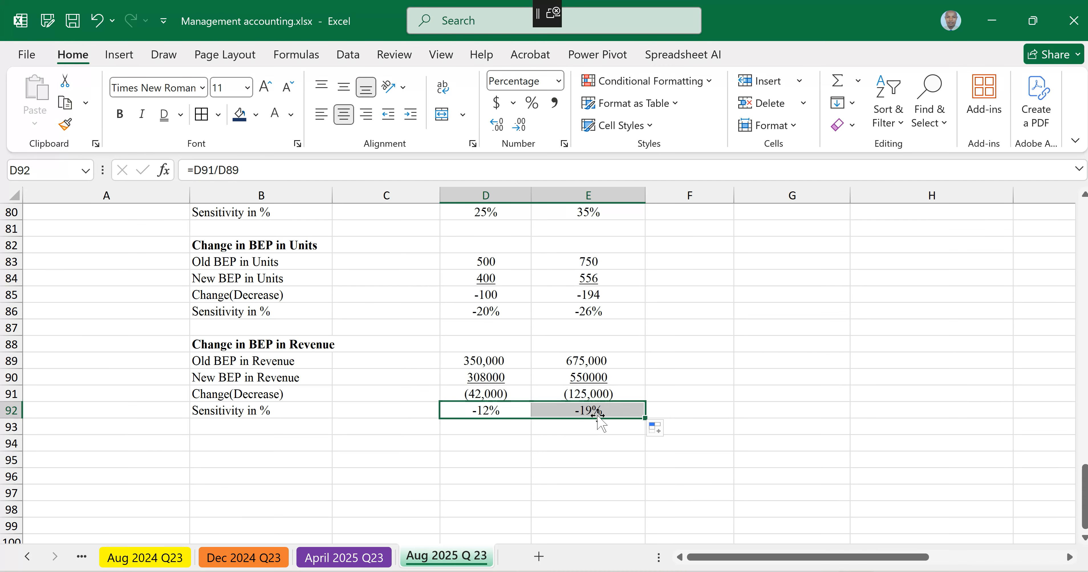
{"action": "scroll", "coordinate": [599, 418], "scroll_direction": "up", "scroll_amount": 1}
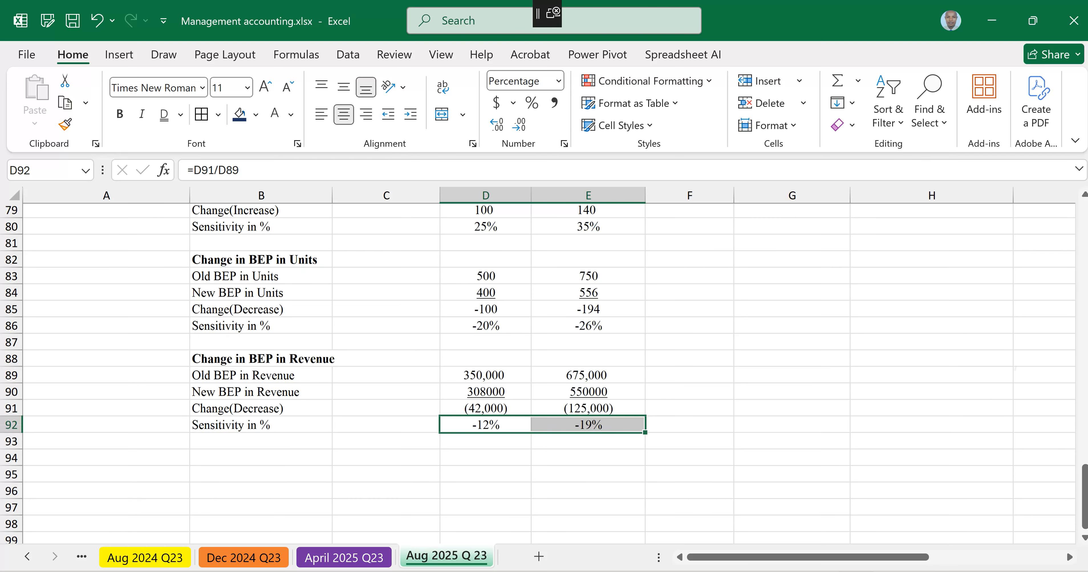
{"action": "scroll", "coordinate": [545, 371], "scroll_direction": "up", "scroll_amount": 4}
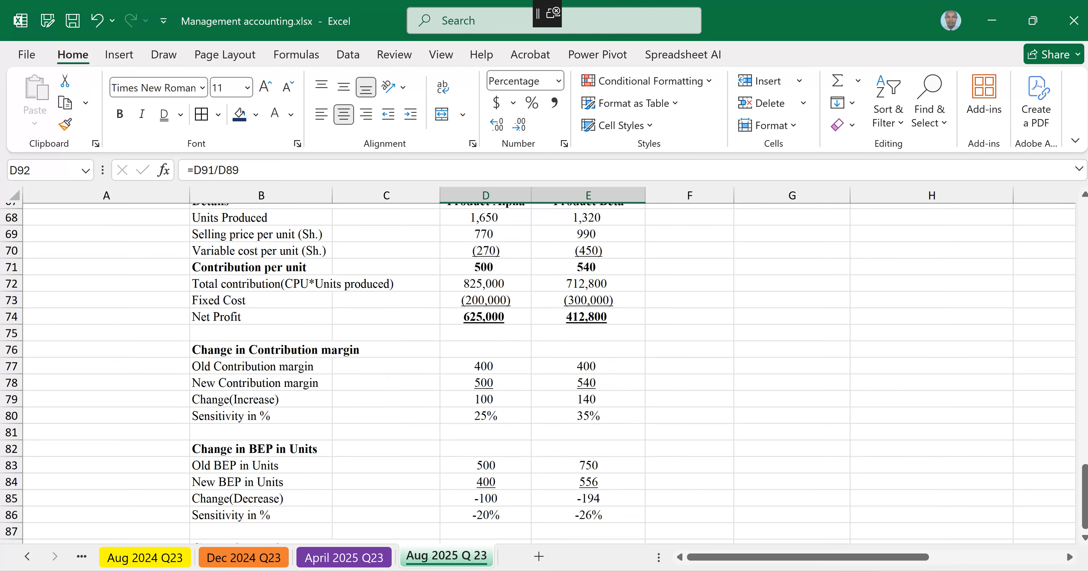
{"action": "scroll", "coordinate": [545, 371], "scroll_direction": "down", "scroll_amount": 3}
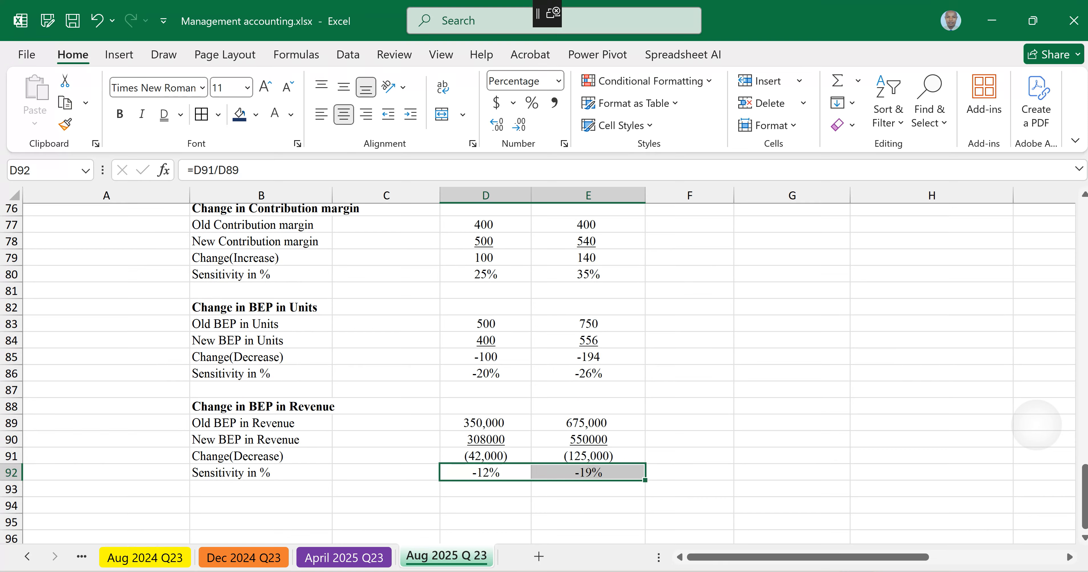
{"action": "scroll", "coordinate": [545, 372], "scroll_direction": "up", "scroll_amount": 1}
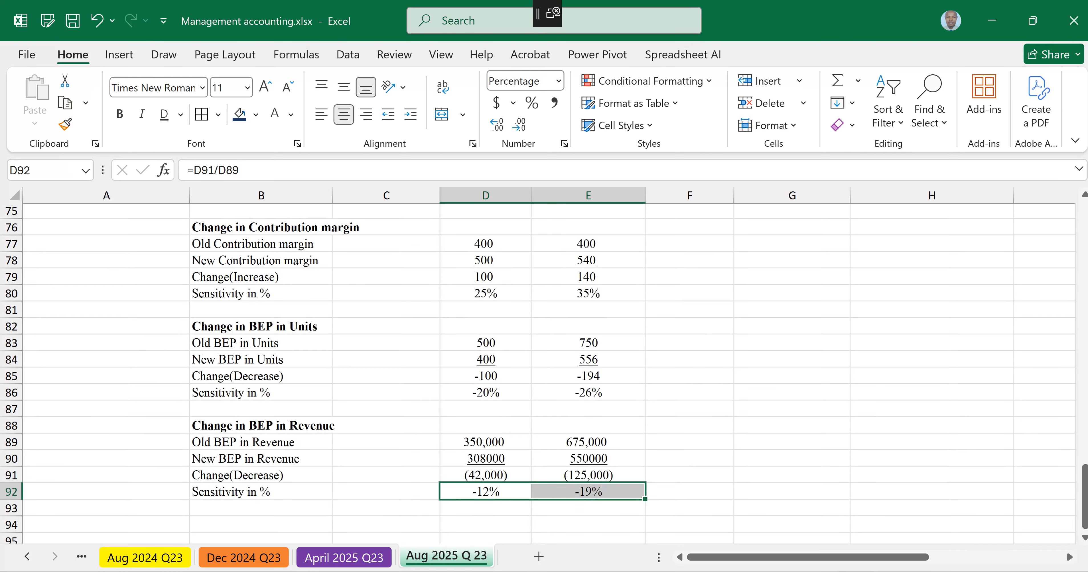